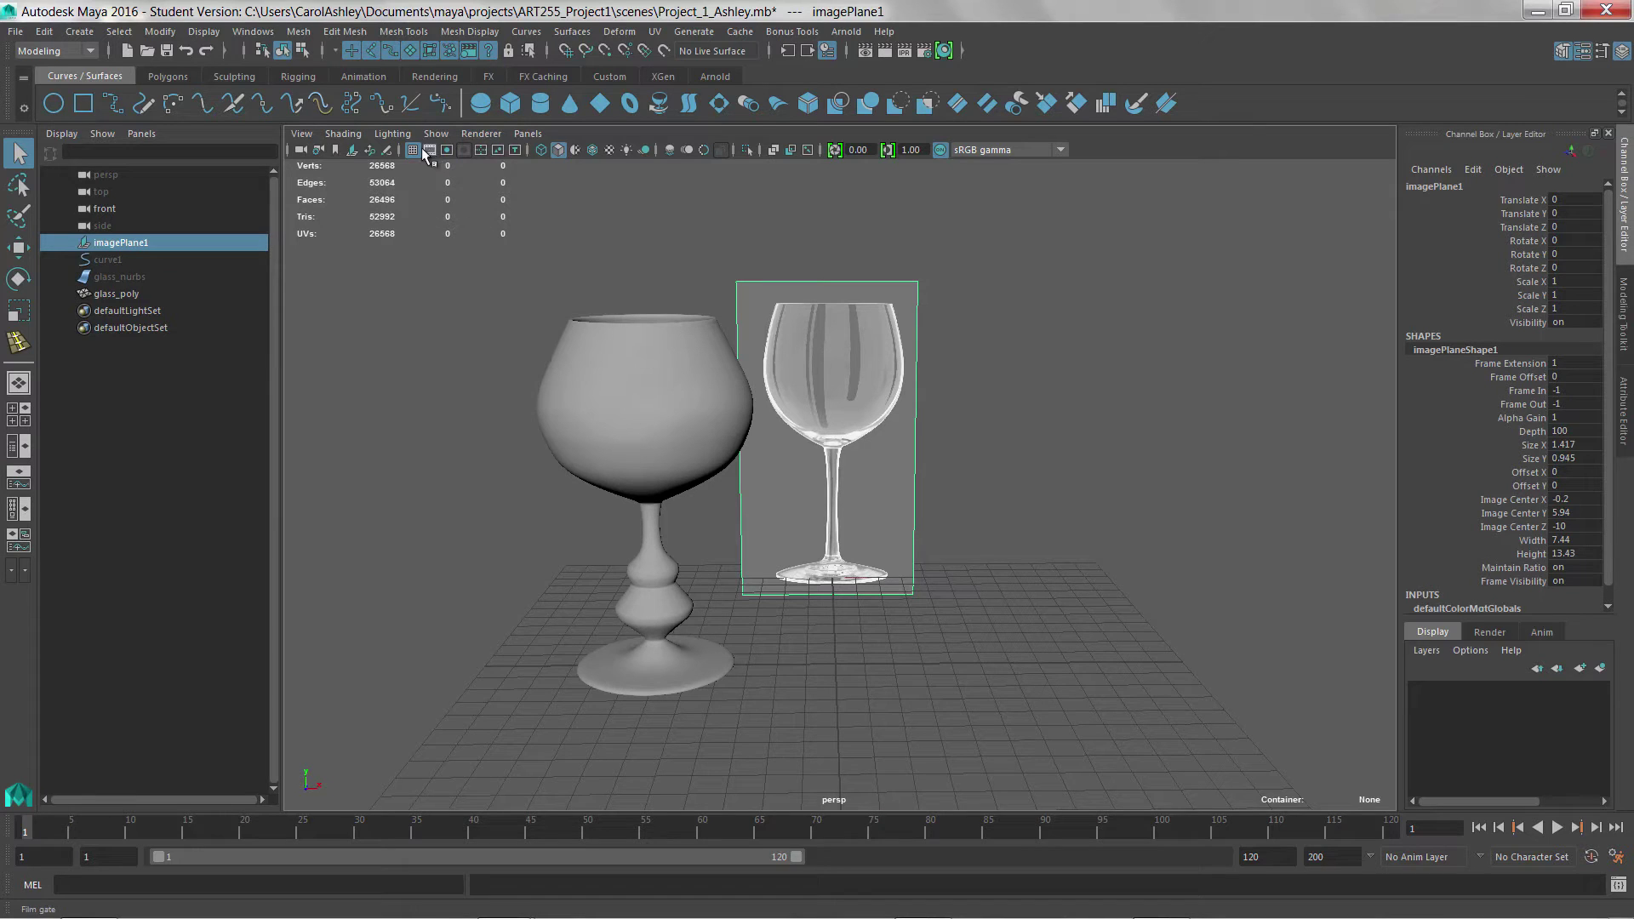
Step: Hide image planes in the perspective view and maximize that view to fill the workspace
{"action": "left_click", "coordinate": [436, 134]}
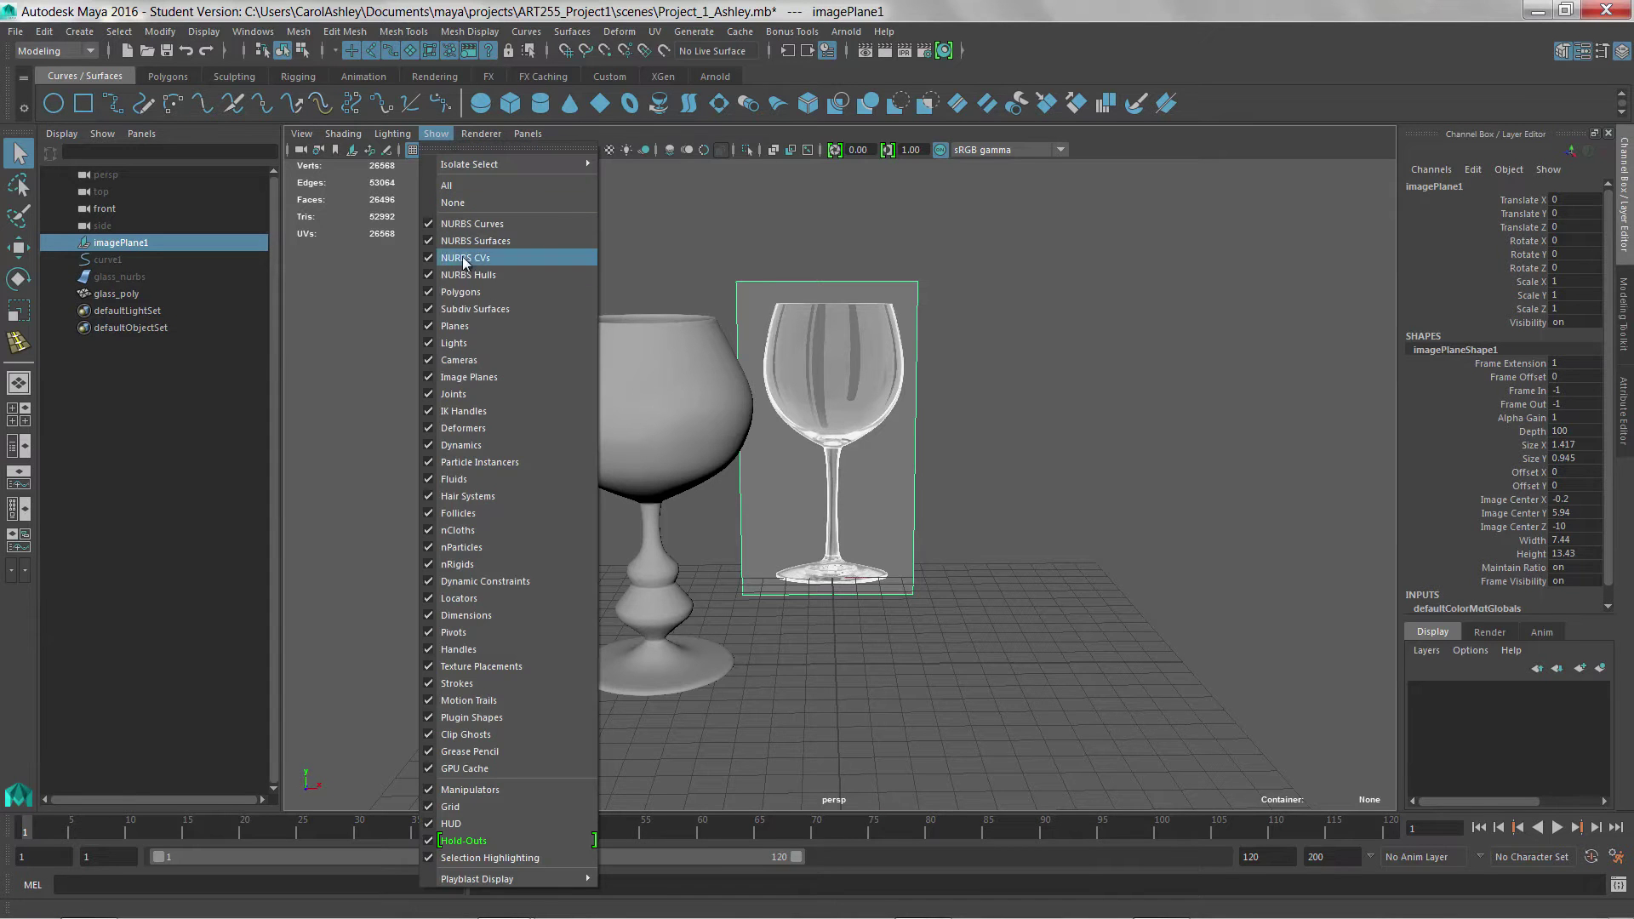
{"action": "left_click", "coordinate": [429, 376]}
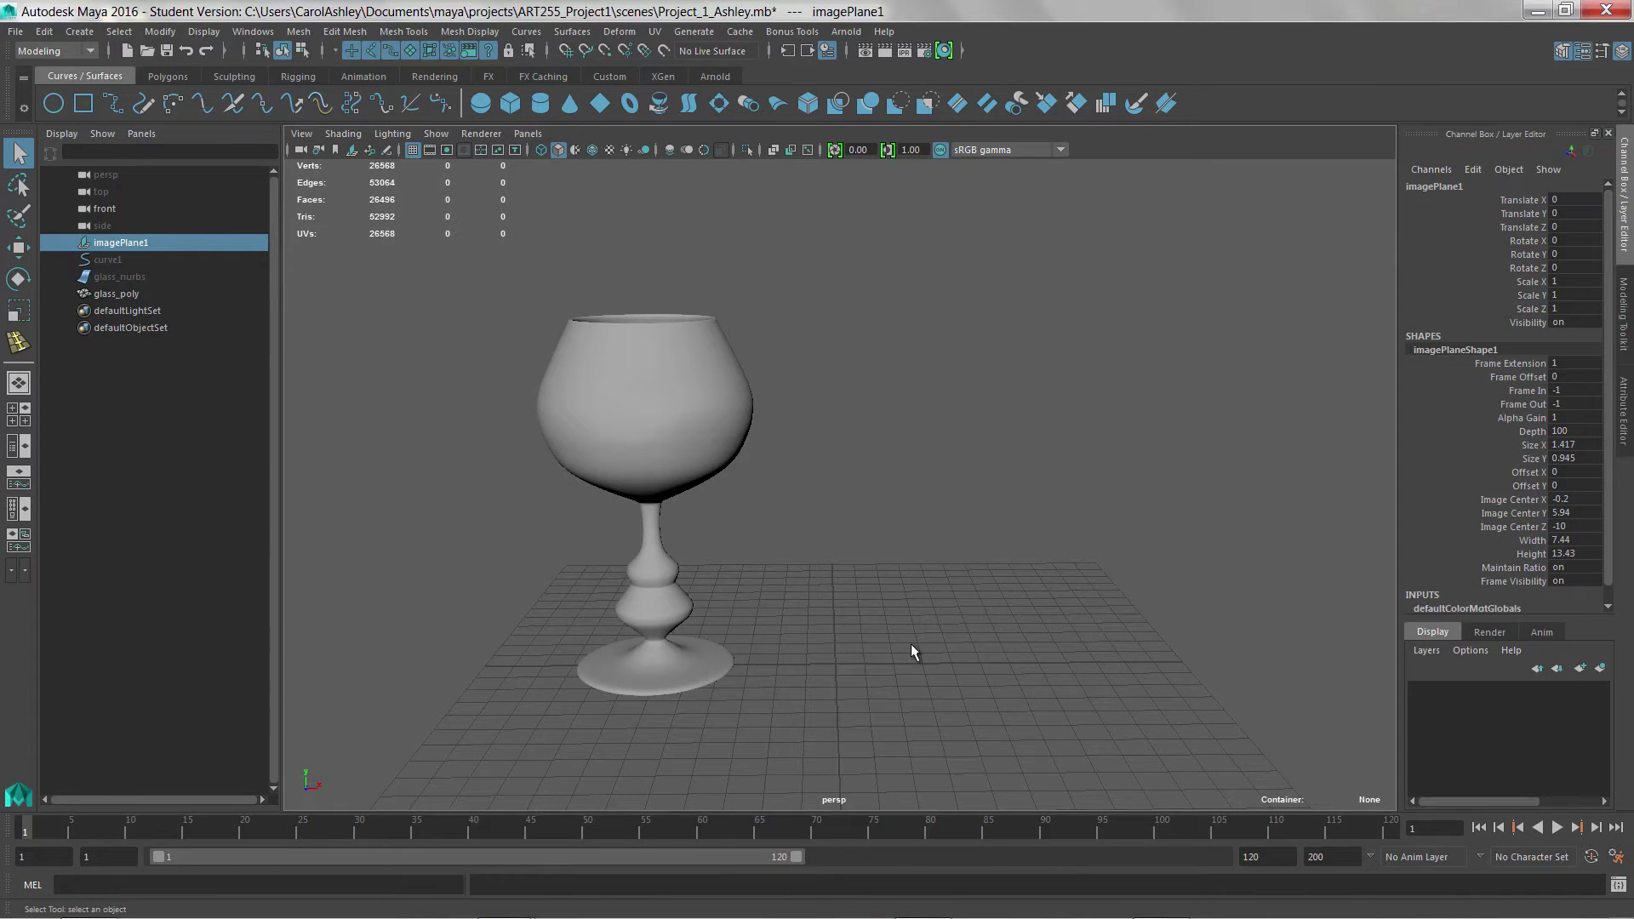
{"action": "key", "text": "space"}
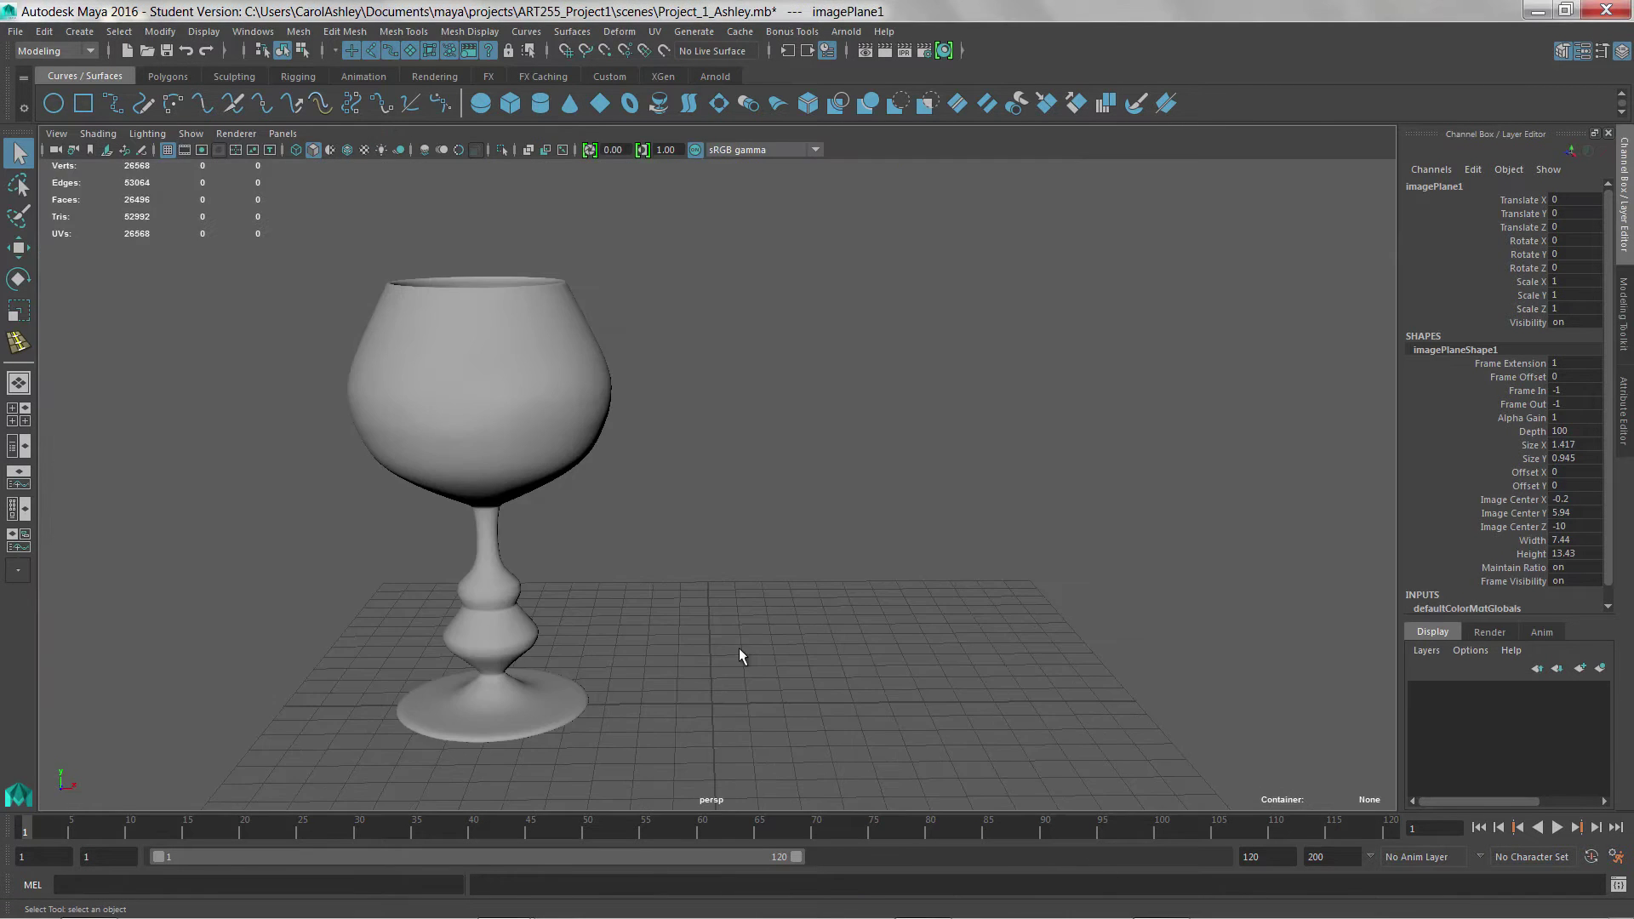
{"action": "key", "text": "space"}
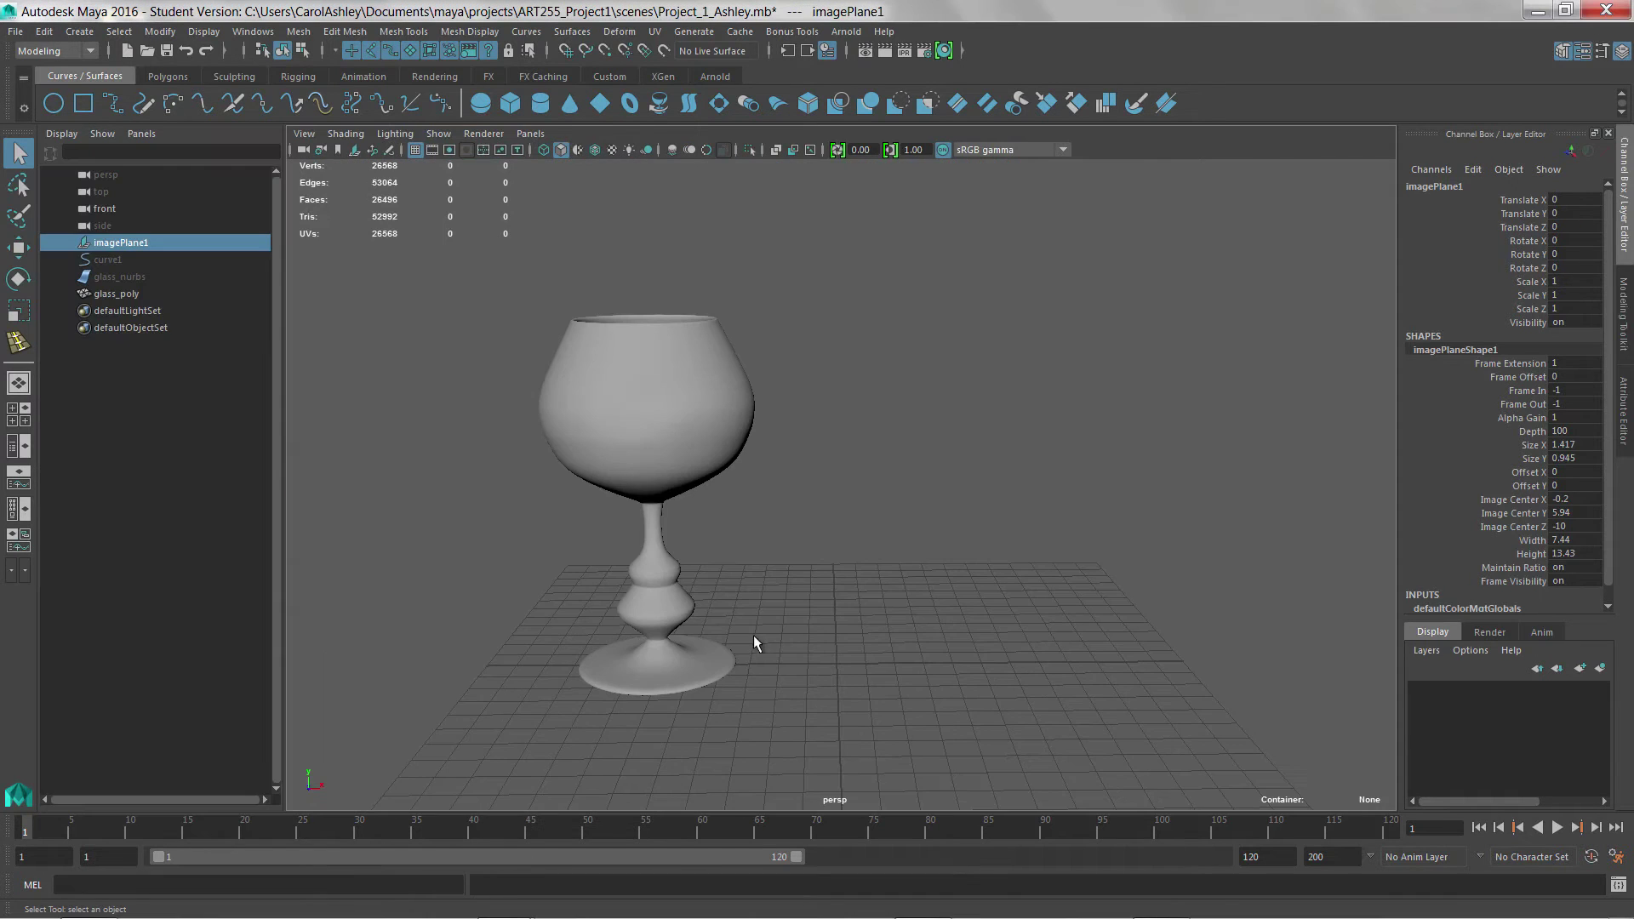
{"action": "left_click", "coordinate": [19, 415]}
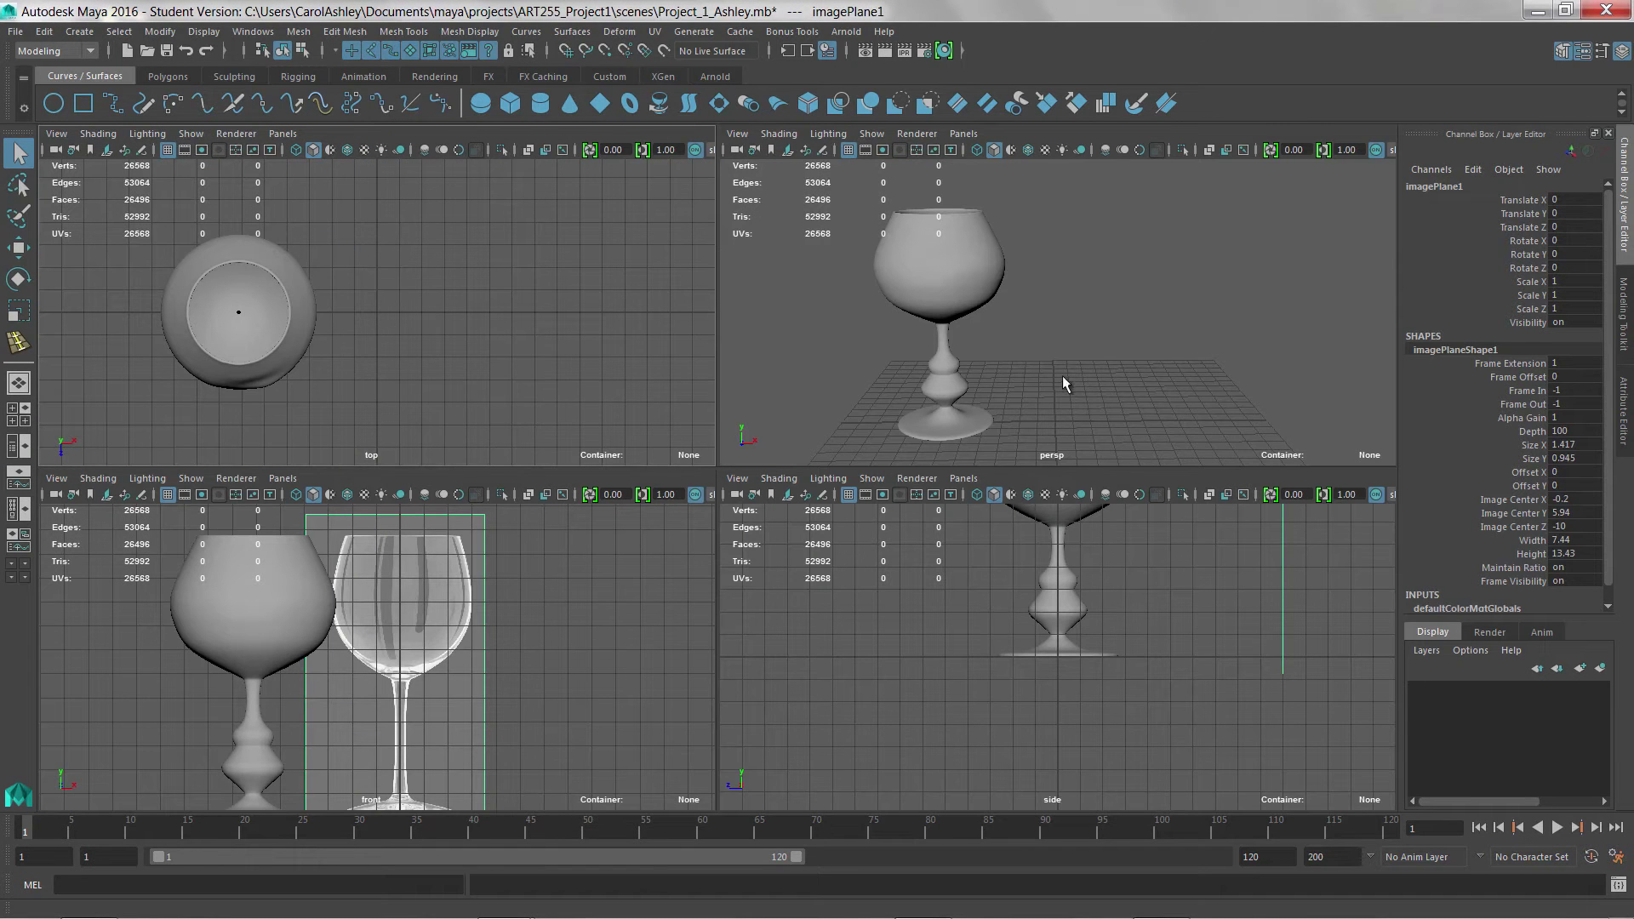
{"action": "key", "text": "space"}
Step: Turn off the smooth mesh preview on the wine glass and set its Translate X to 0
{"action": "right_click_drag", "start_coordinate": [973, 503], "coordinate": [818, 612], "text": "alt"}
{"action": "left_click", "coordinate": [571, 675]}
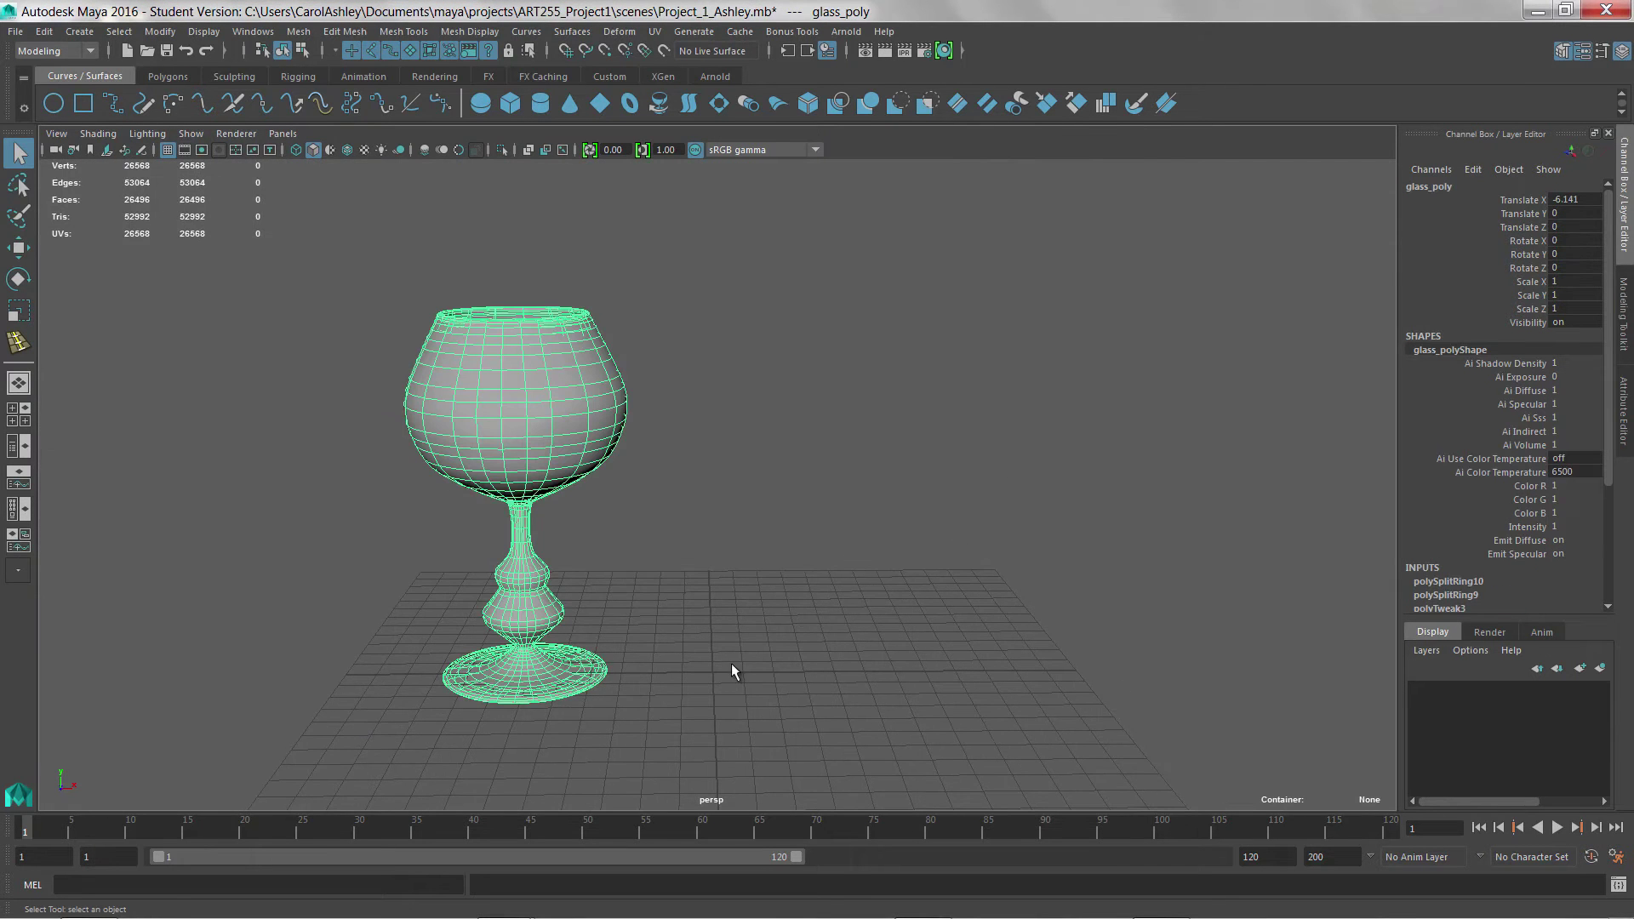
{"action": "key", "text": "1"}
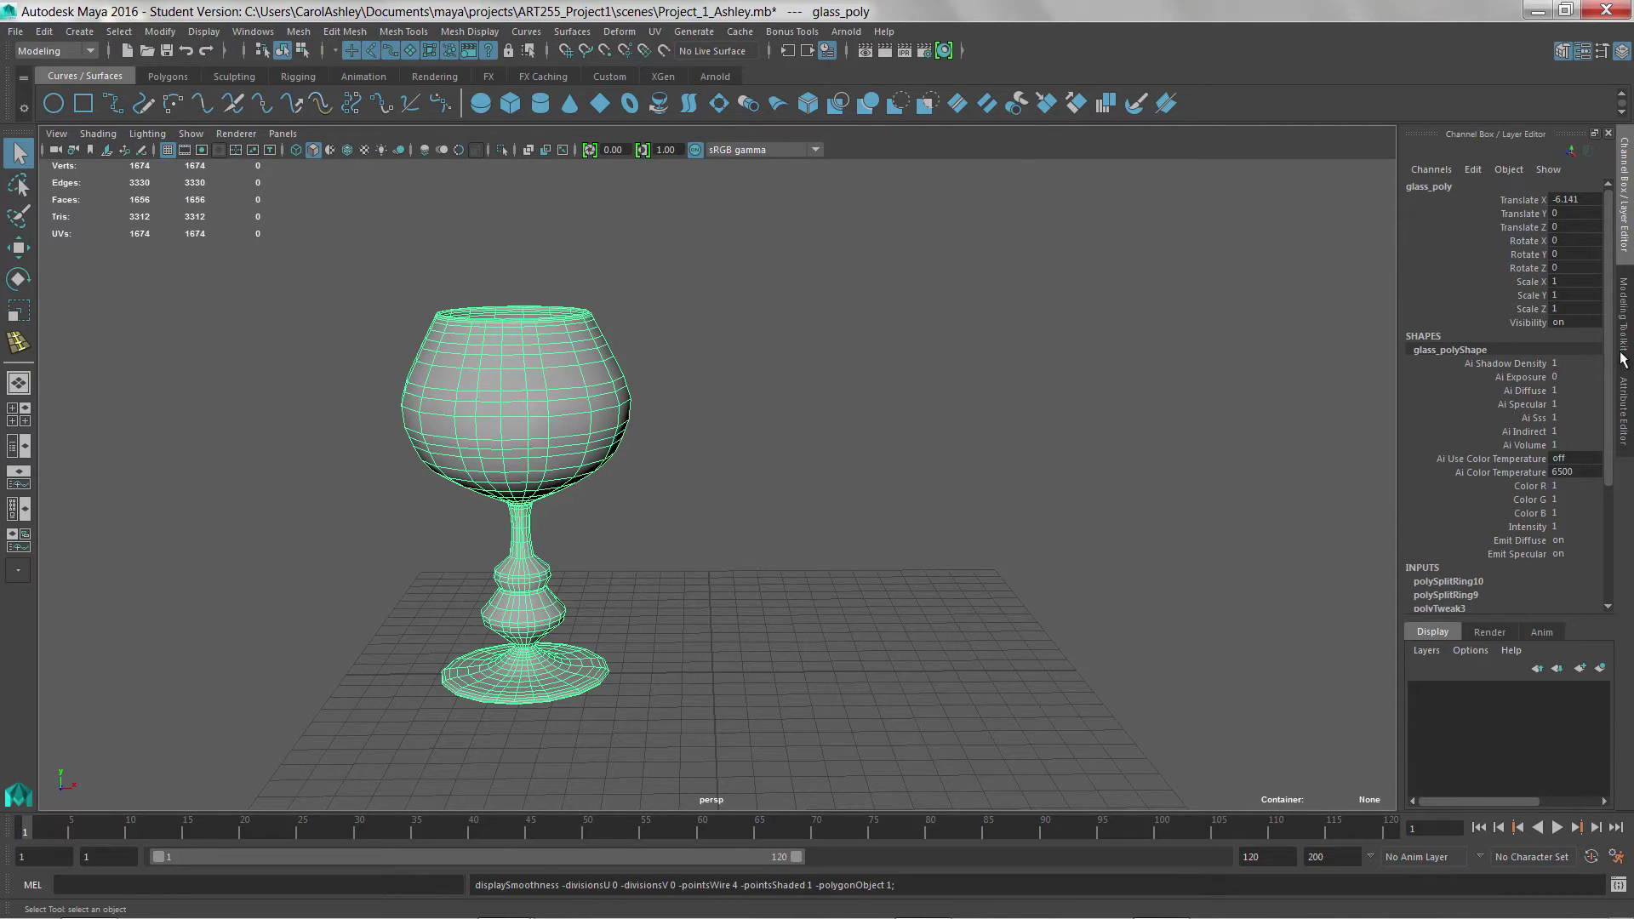
{"action": "double_click", "coordinate": [1587, 201]}
{"action": "key", "text": "Return"}
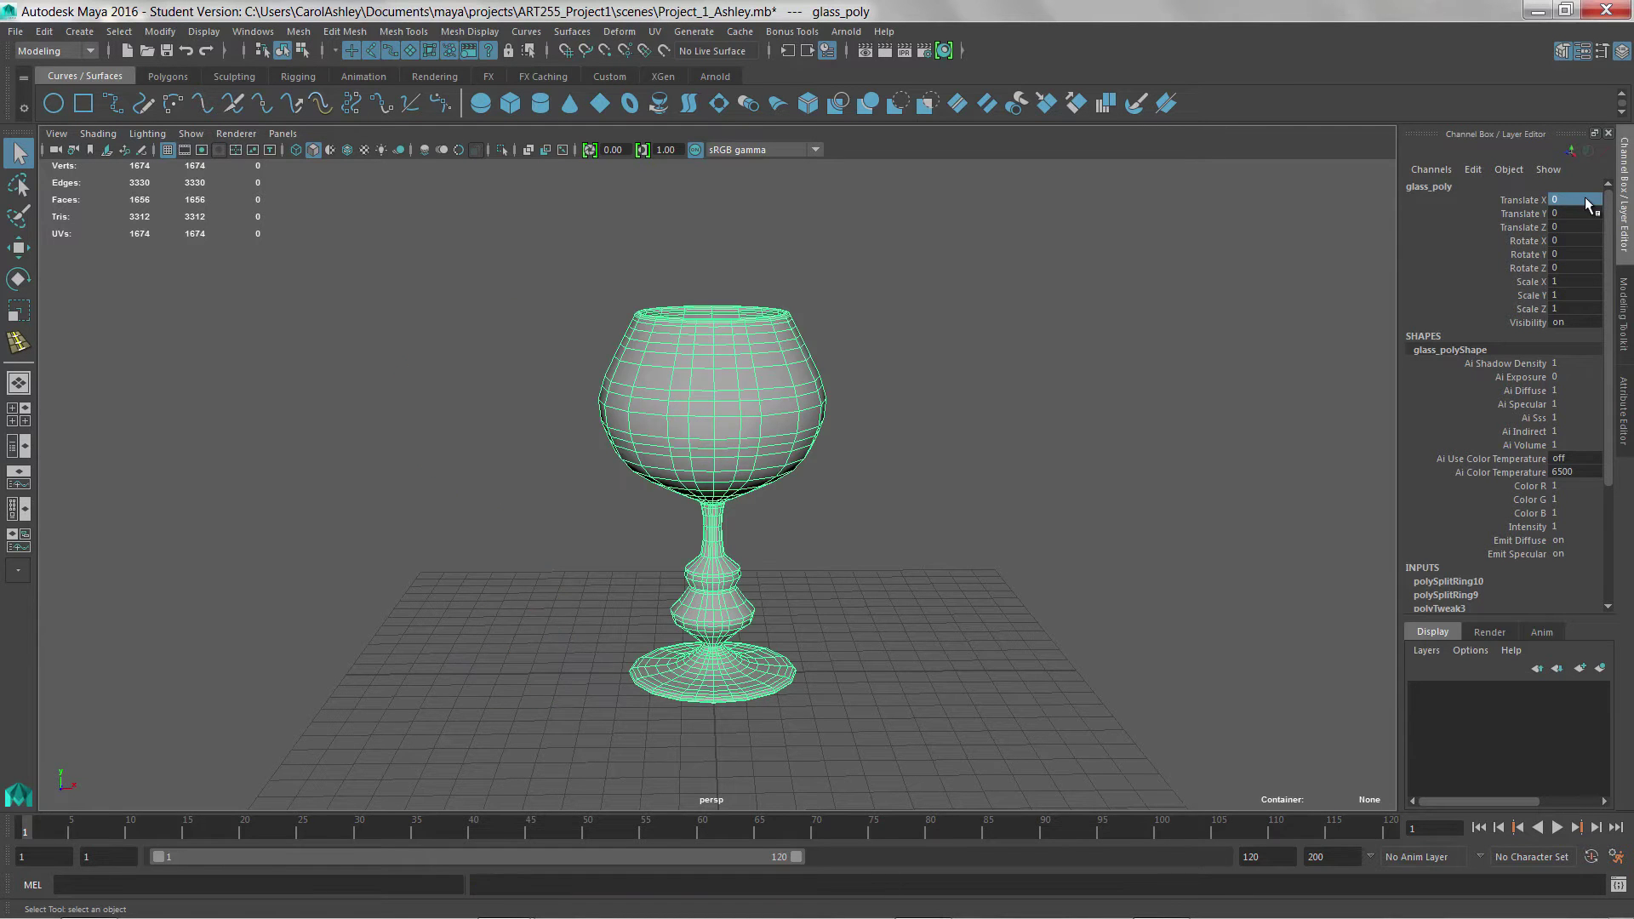
Step: Examine the glass mesh's edge flow around the bowl, rim, stem and base from several angles
{"action": "left_click_drag", "start_coordinate": [729, 667], "coordinate": [856, 729], "text": "alt"}
{"action": "right_click_drag", "start_coordinate": [851, 721], "coordinate": [938, 656], "text": "alt"}
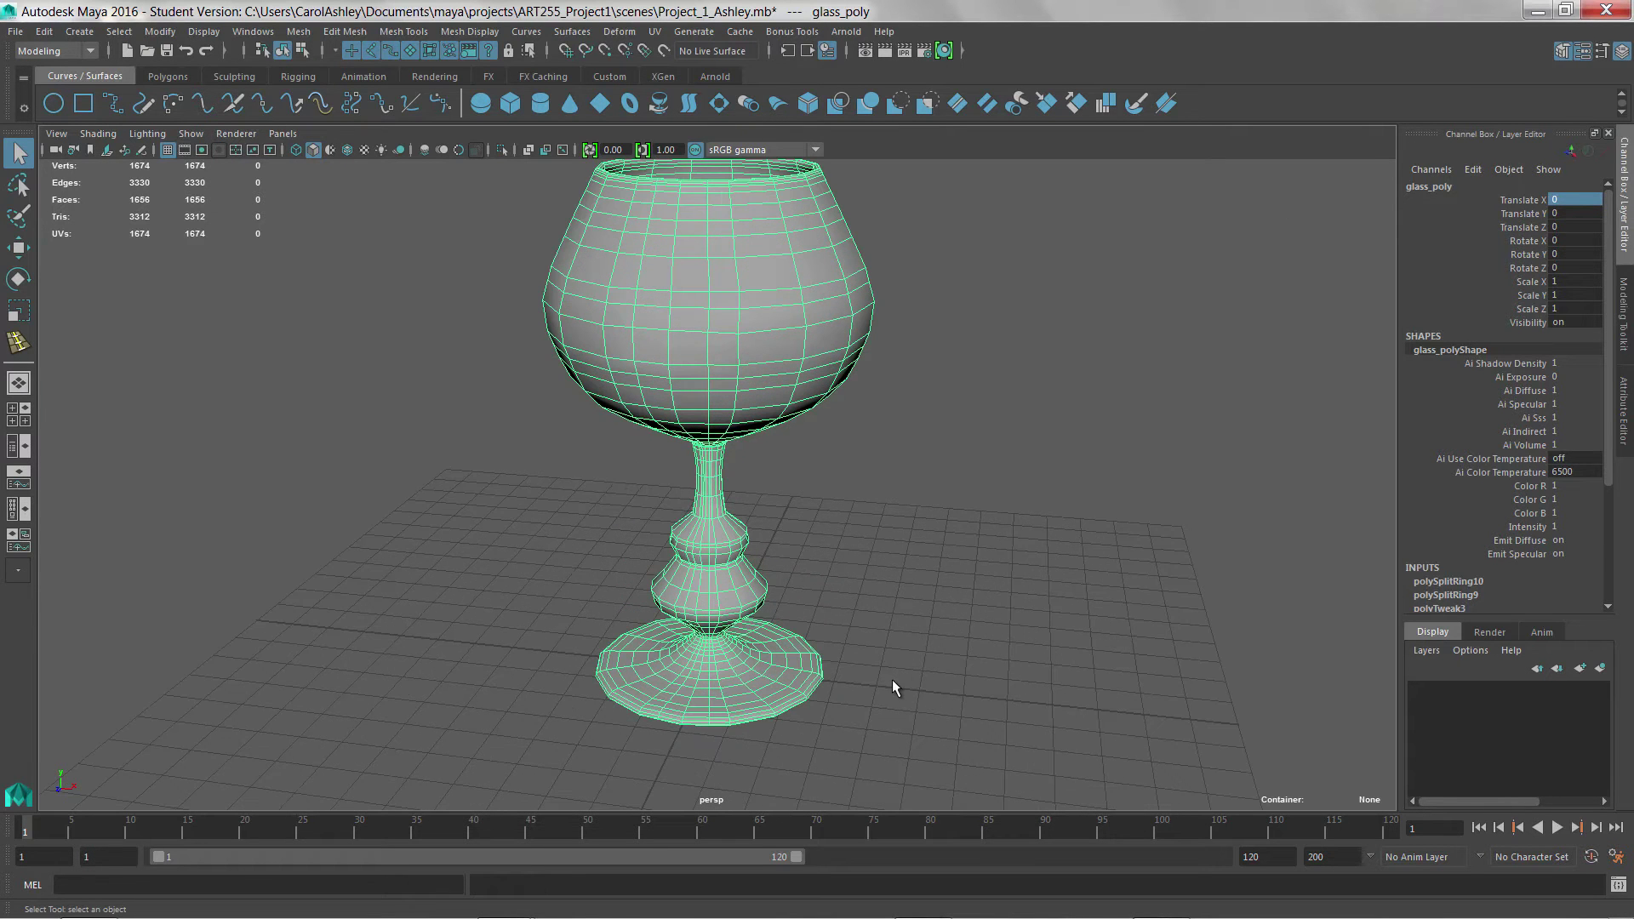
{"action": "left_click_drag", "start_coordinate": [998, 655], "coordinate": [904, 632], "text": "alt"}
{"action": "left_click_drag", "start_coordinate": [794, 522], "coordinate": [747, 548], "text": "alt"}
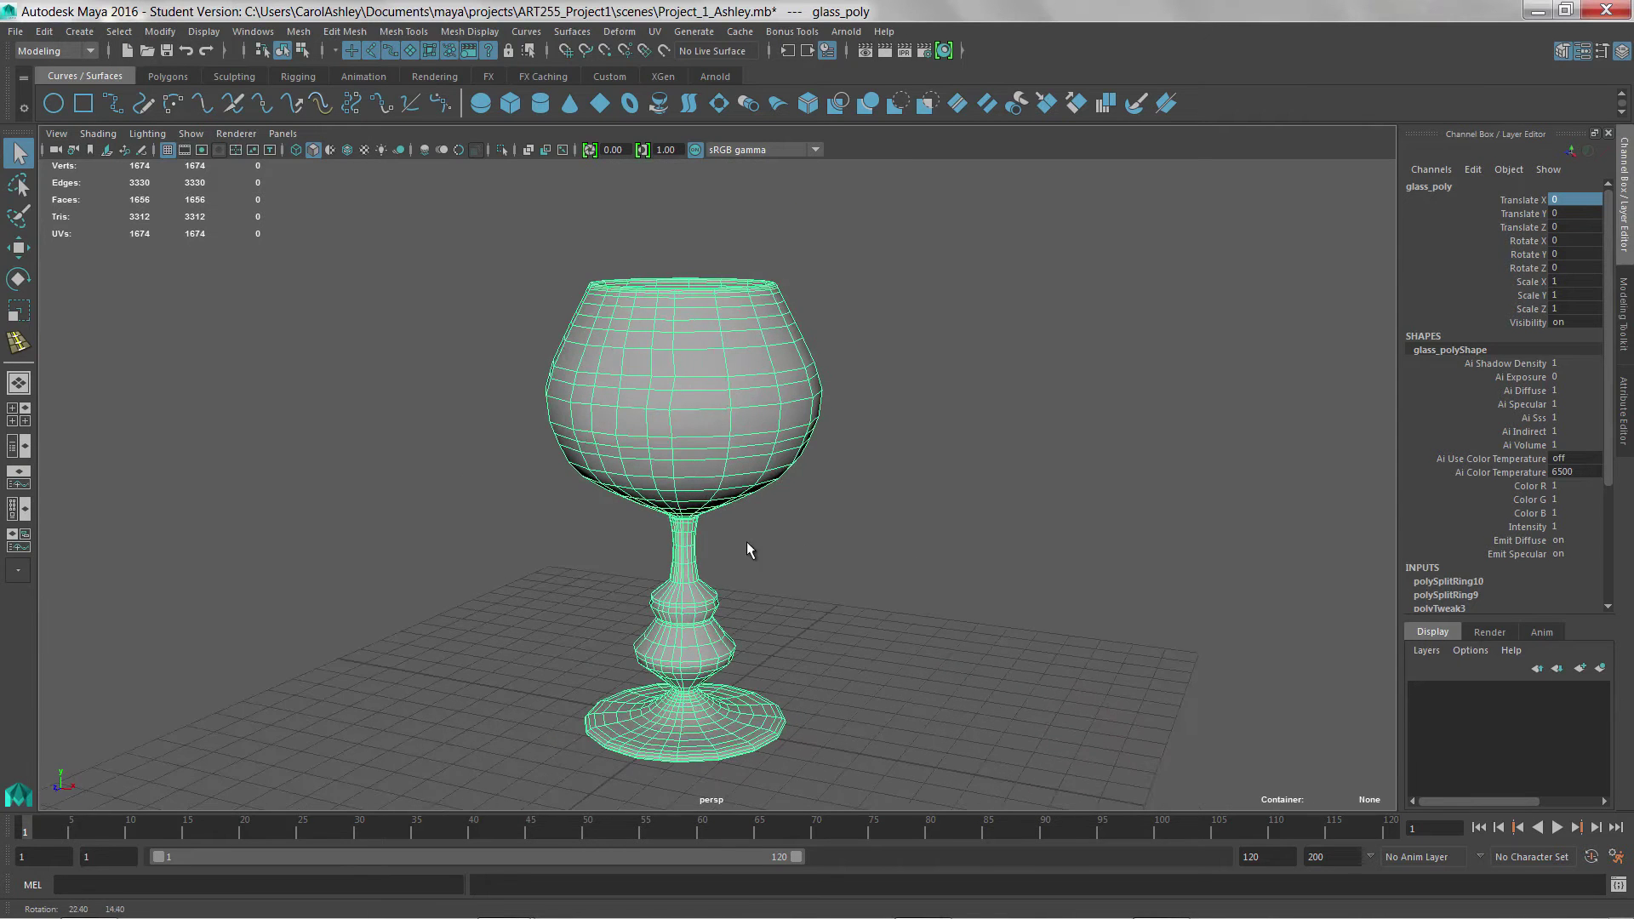
{"action": "middle_click_drag", "start_coordinate": [802, 521], "coordinate": [858, 560], "text": "alt"}
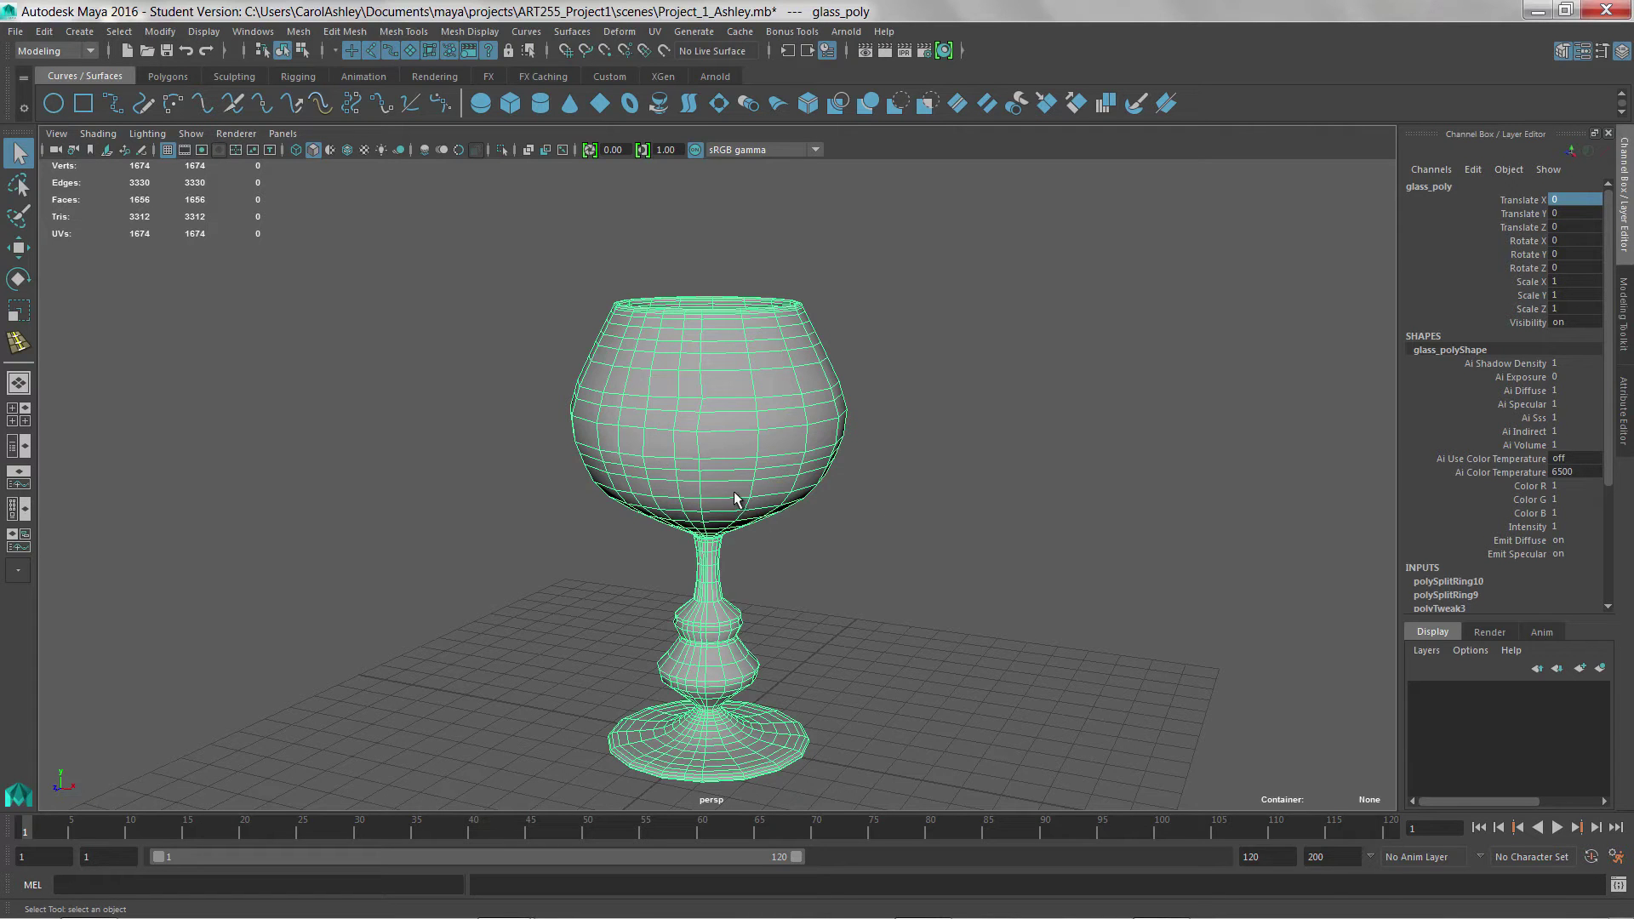
{"action": "left_click_drag", "start_coordinate": [907, 611], "coordinate": [867, 598], "text": "alt"}
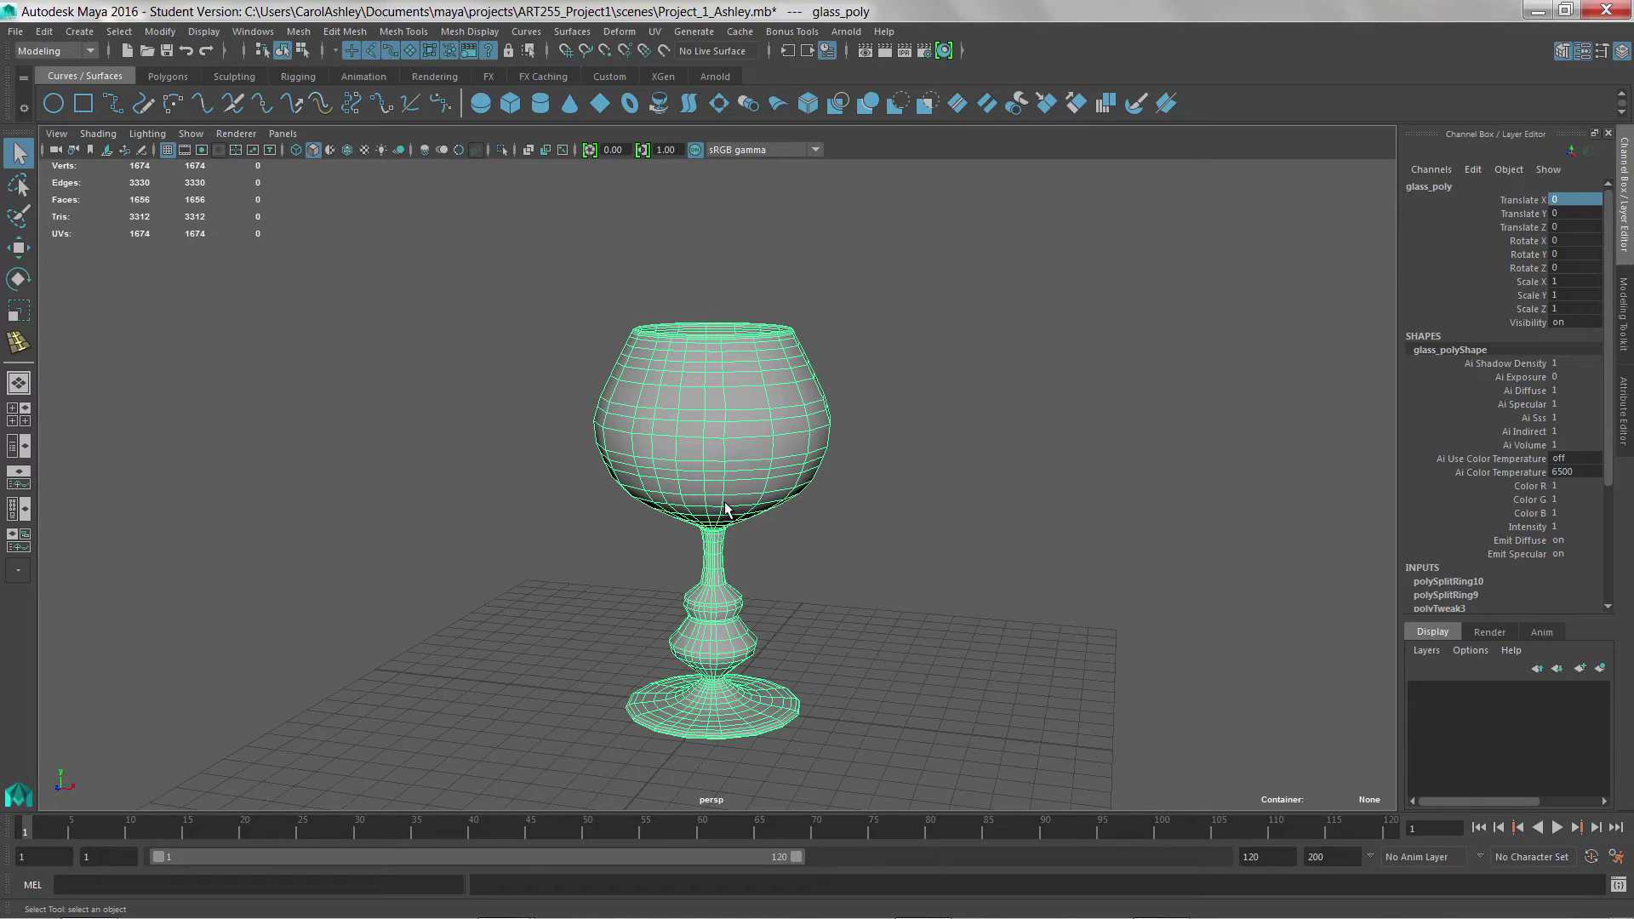
{"action": "left_click_drag", "start_coordinate": [778, 579], "coordinate": [774, 613], "text": "alt"}
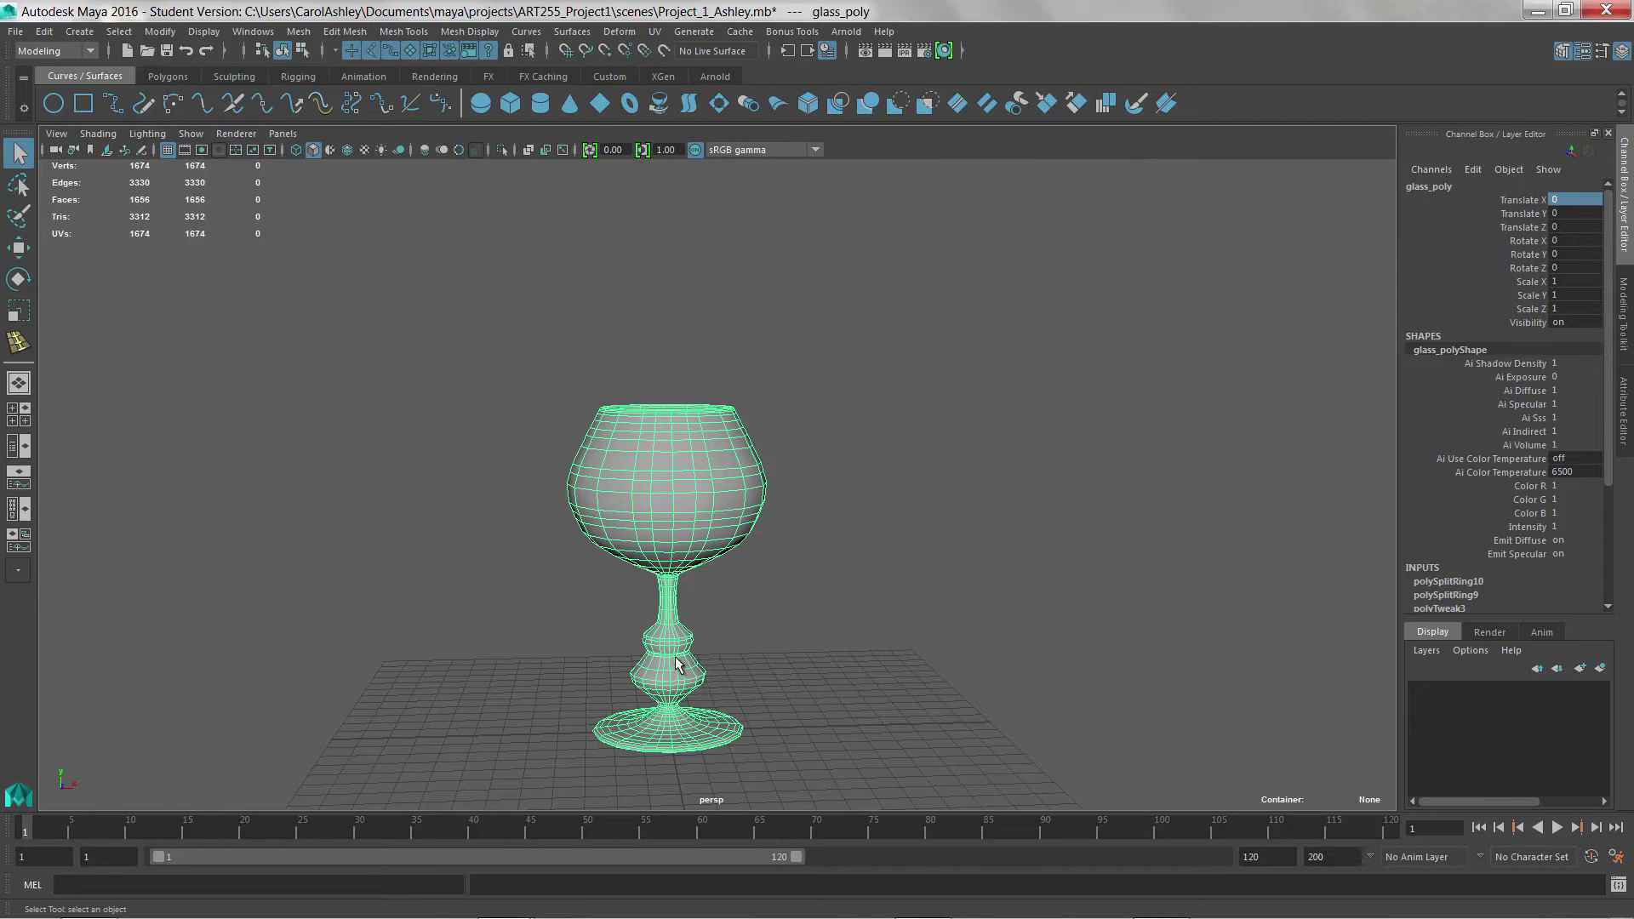
{"action": "scroll", "coordinate": [815, 601], "scroll_direction": "up", "scroll_amount": 3}
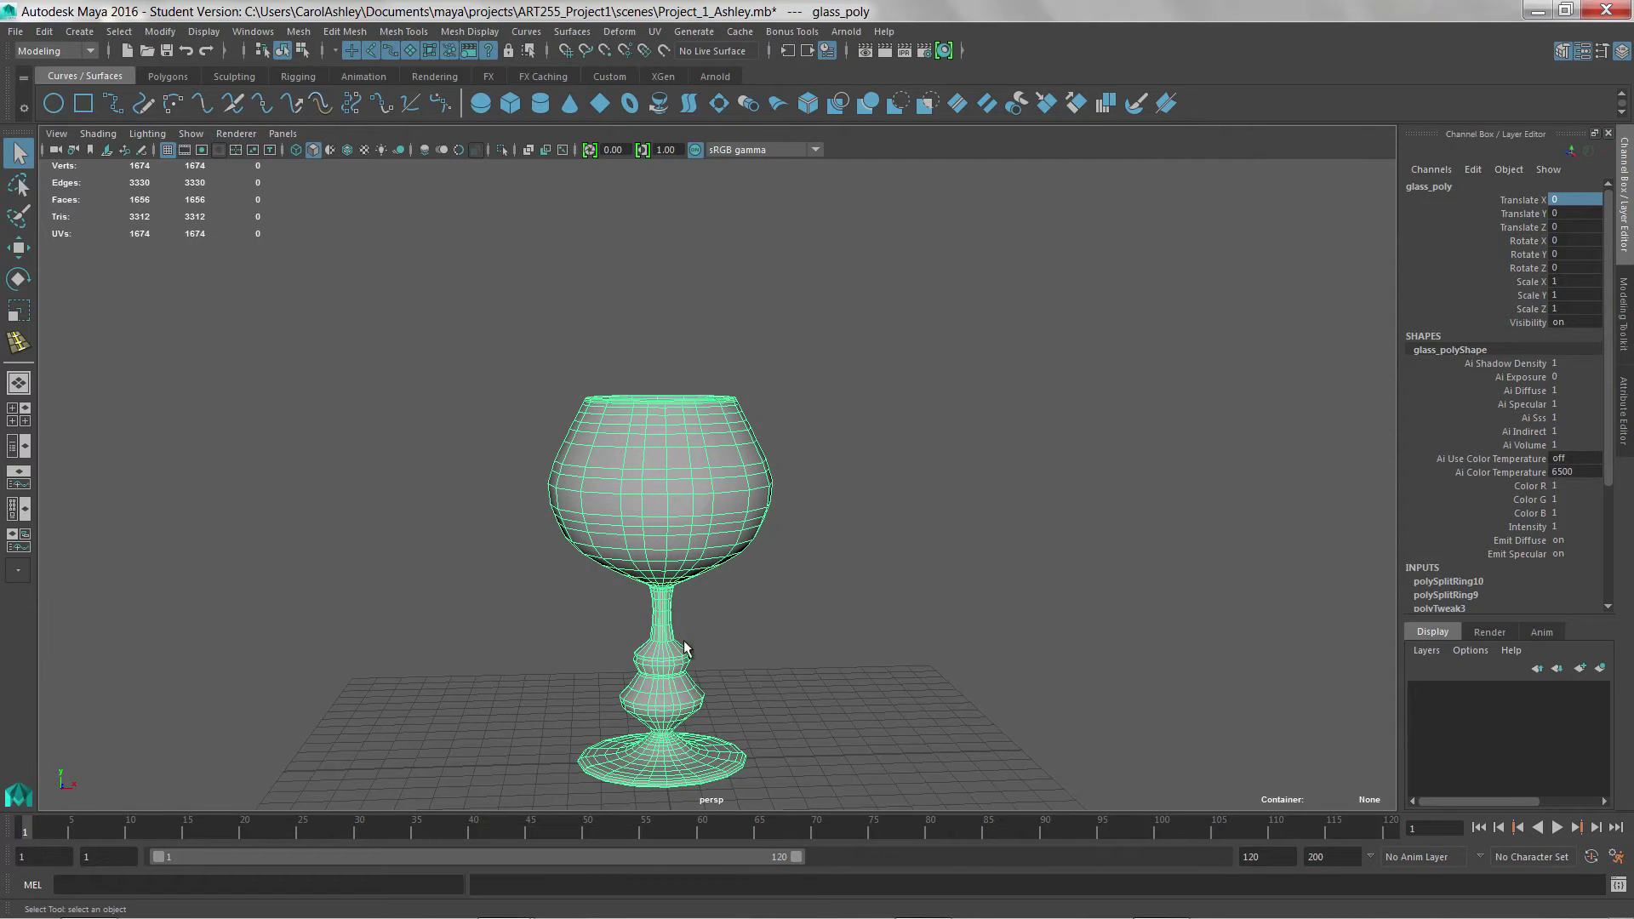
{"action": "left_click_drag", "start_coordinate": [845, 610], "coordinate": [749, 487], "text": "alt"}
{"action": "key", "text": "w"}
{"action": "scroll", "coordinate": [760, 445], "scroll_direction": "up", "scroll_amount": 4}
{"action": "right_click_drag", "start_coordinate": [749, 487], "coordinate": [751, 486], "text": "alt"}
{"action": "left_click_drag", "start_coordinate": [751, 486], "coordinate": [693, 340], "text": "alt"}
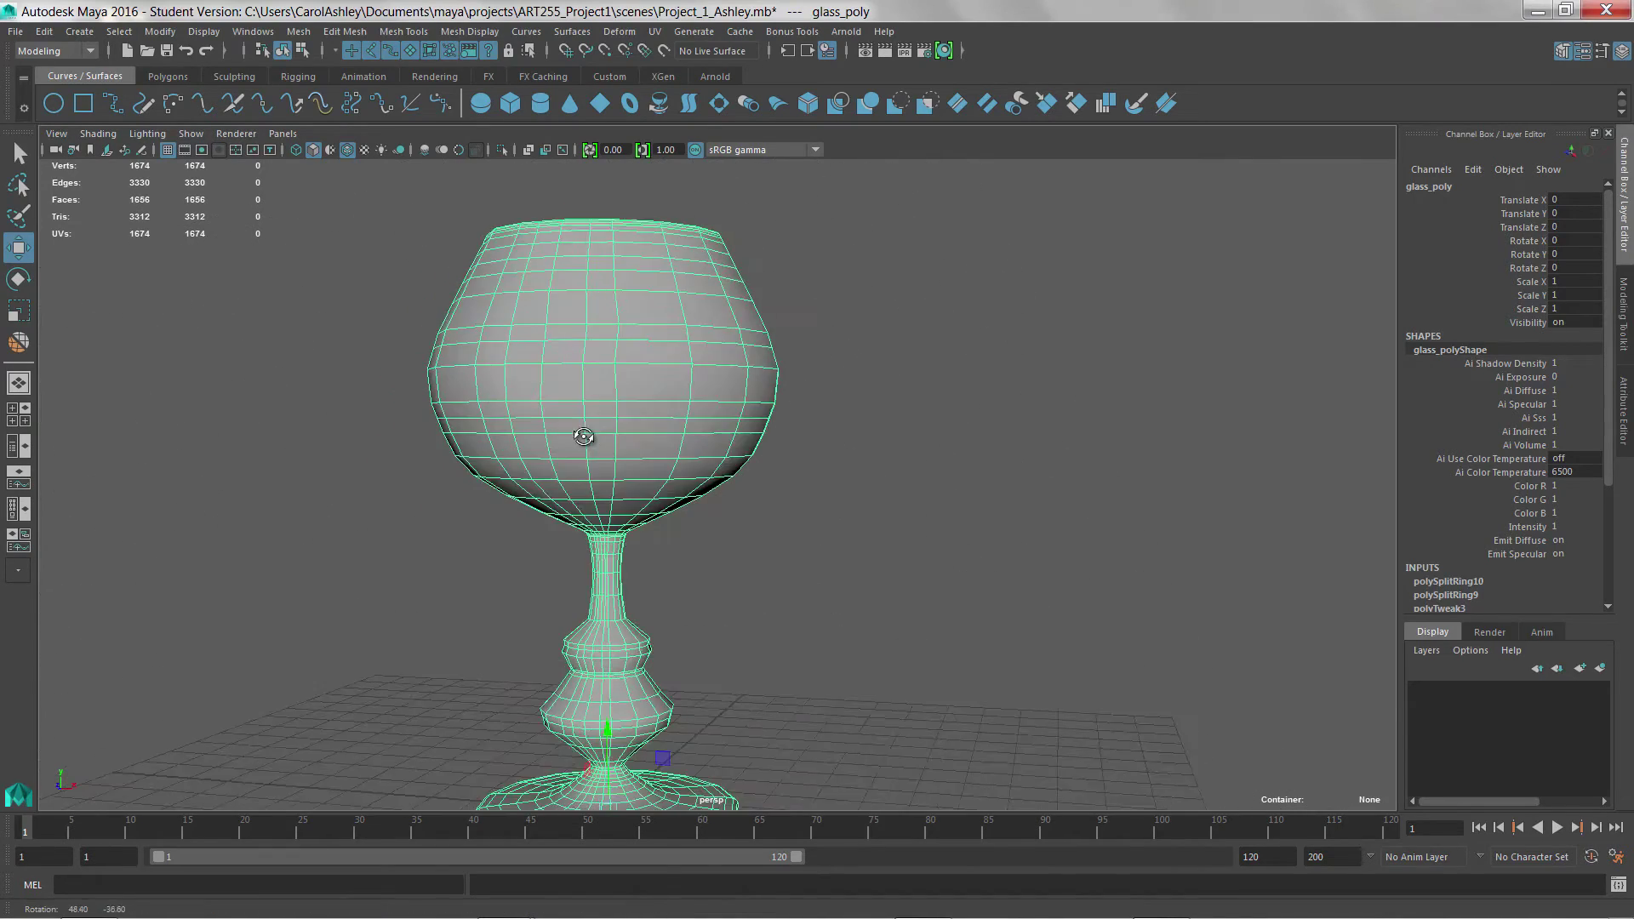
{"action": "left_click_drag", "start_coordinate": [595, 434], "coordinate": [656, 456], "text": "alt"}
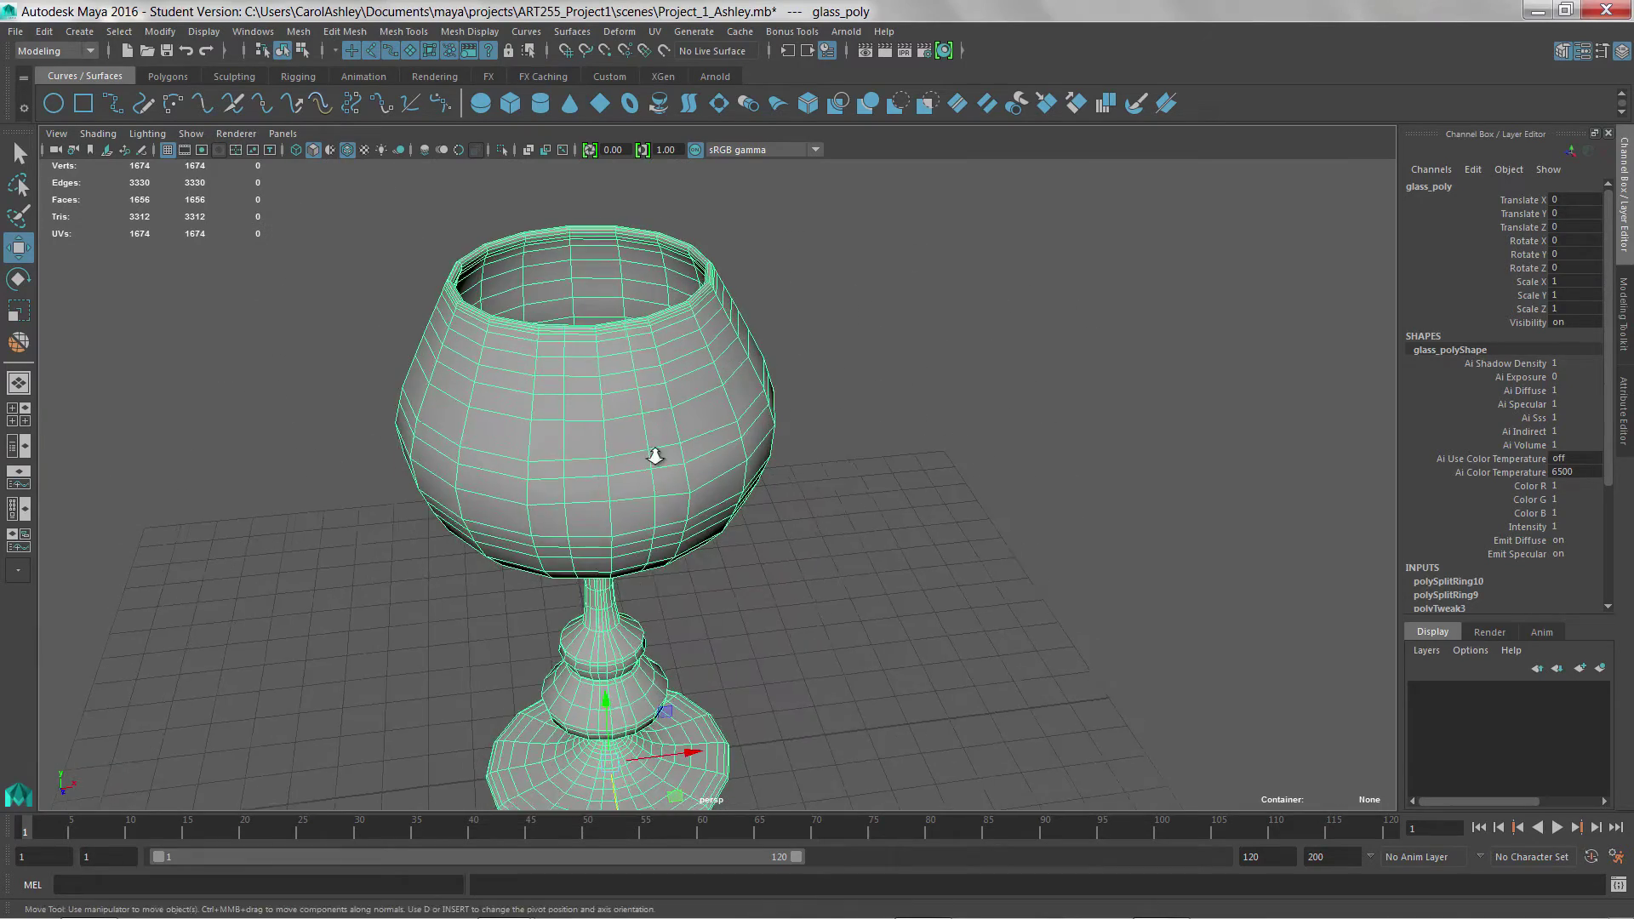
{"action": "left_click_drag", "start_coordinate": [556, 457], "coordinate": [660, 482], "text": "alt"}
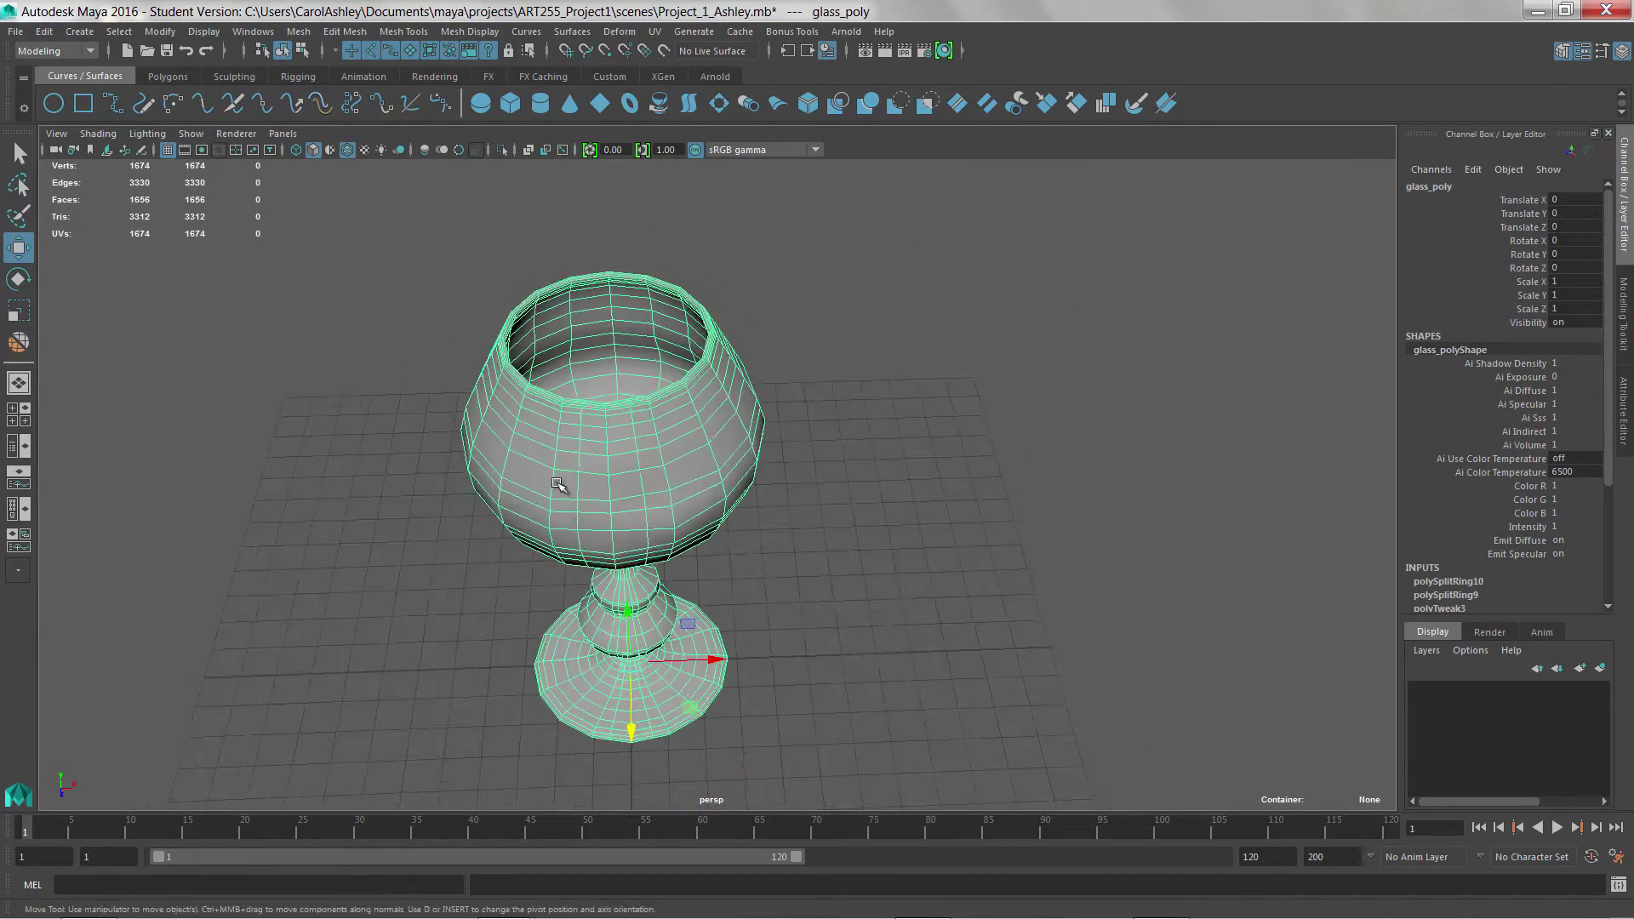
{"action": "right_click_drag", "start_coordinate": [660, 481], "coordinate": [702, 481], "text": "alt"}
{"action": "mouse_move", "coordinate": [702, 481]}
{"action": "left_mouse_down", "text": "alt"}
{"action": "mouse_move", "coordinate": [613, 510]}
{"action": "mouse_move", "coordinate": [635, 420]}
{"action": "mouse_move", "coordinate": [696, 464]}
{"action": "left_mouse_up", "text": "alt"}
{"action": "right_click_drag", "start_coordinate": [748, 485], "coordinate": [635, 432], "text": "alt"}
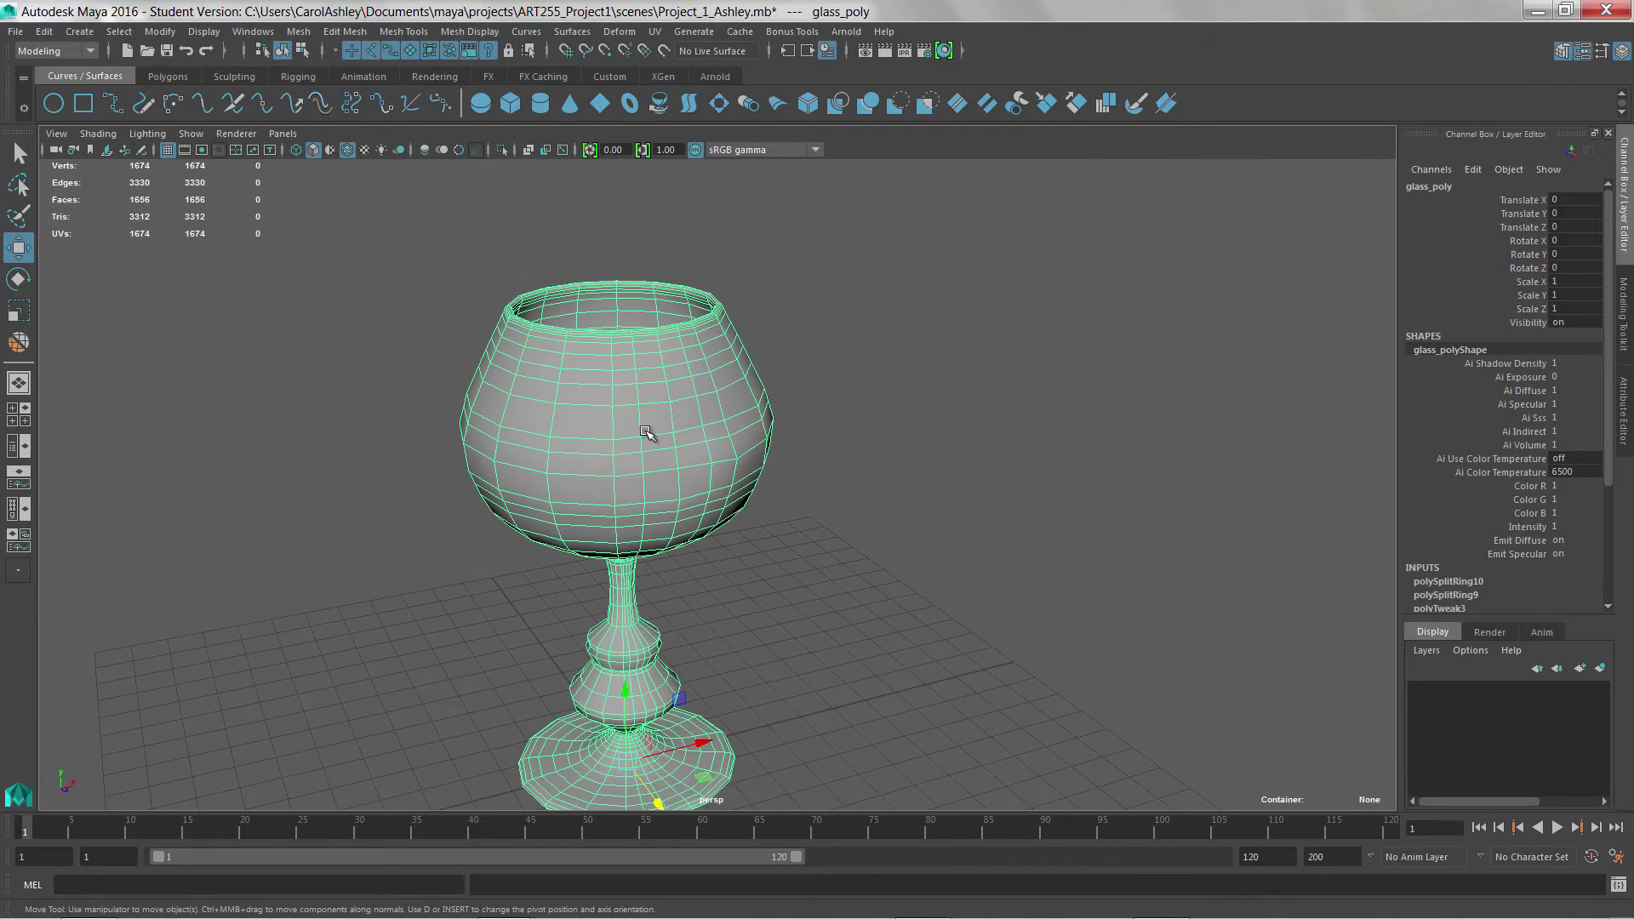
{"action": "left_click_drag", "start_coordinate": [633, 444], "coordinate": [742, 508], "text": "alt"}
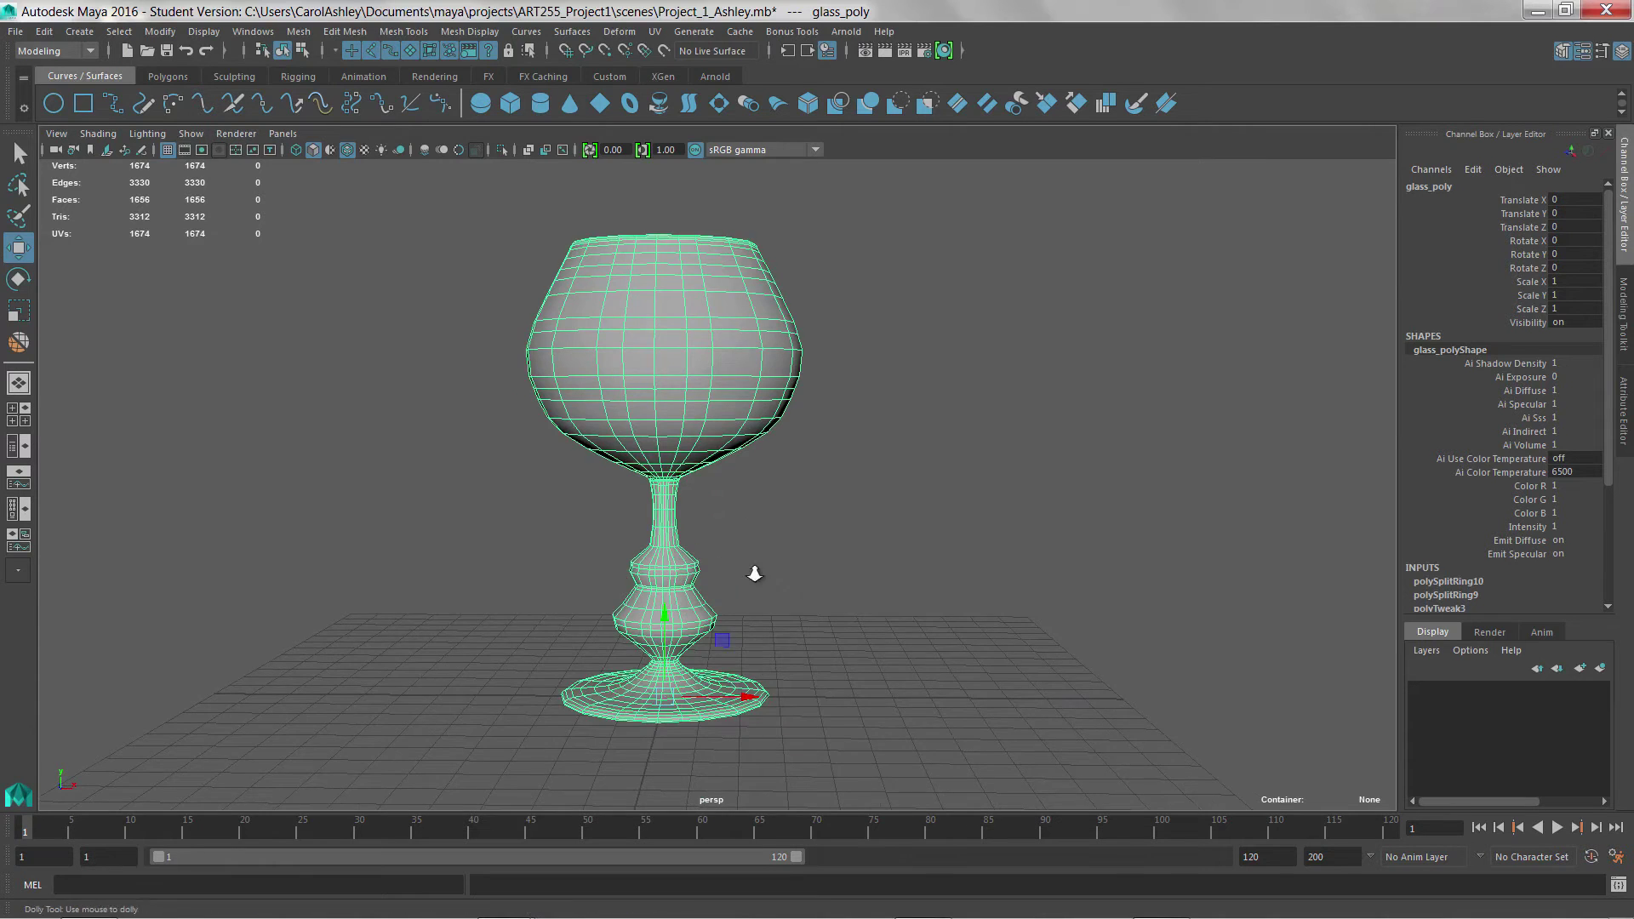
Step: Delete all faces of the glass on the +Z side of its centre line, working in the maximized side view
{"action": "key", "text": "space"}
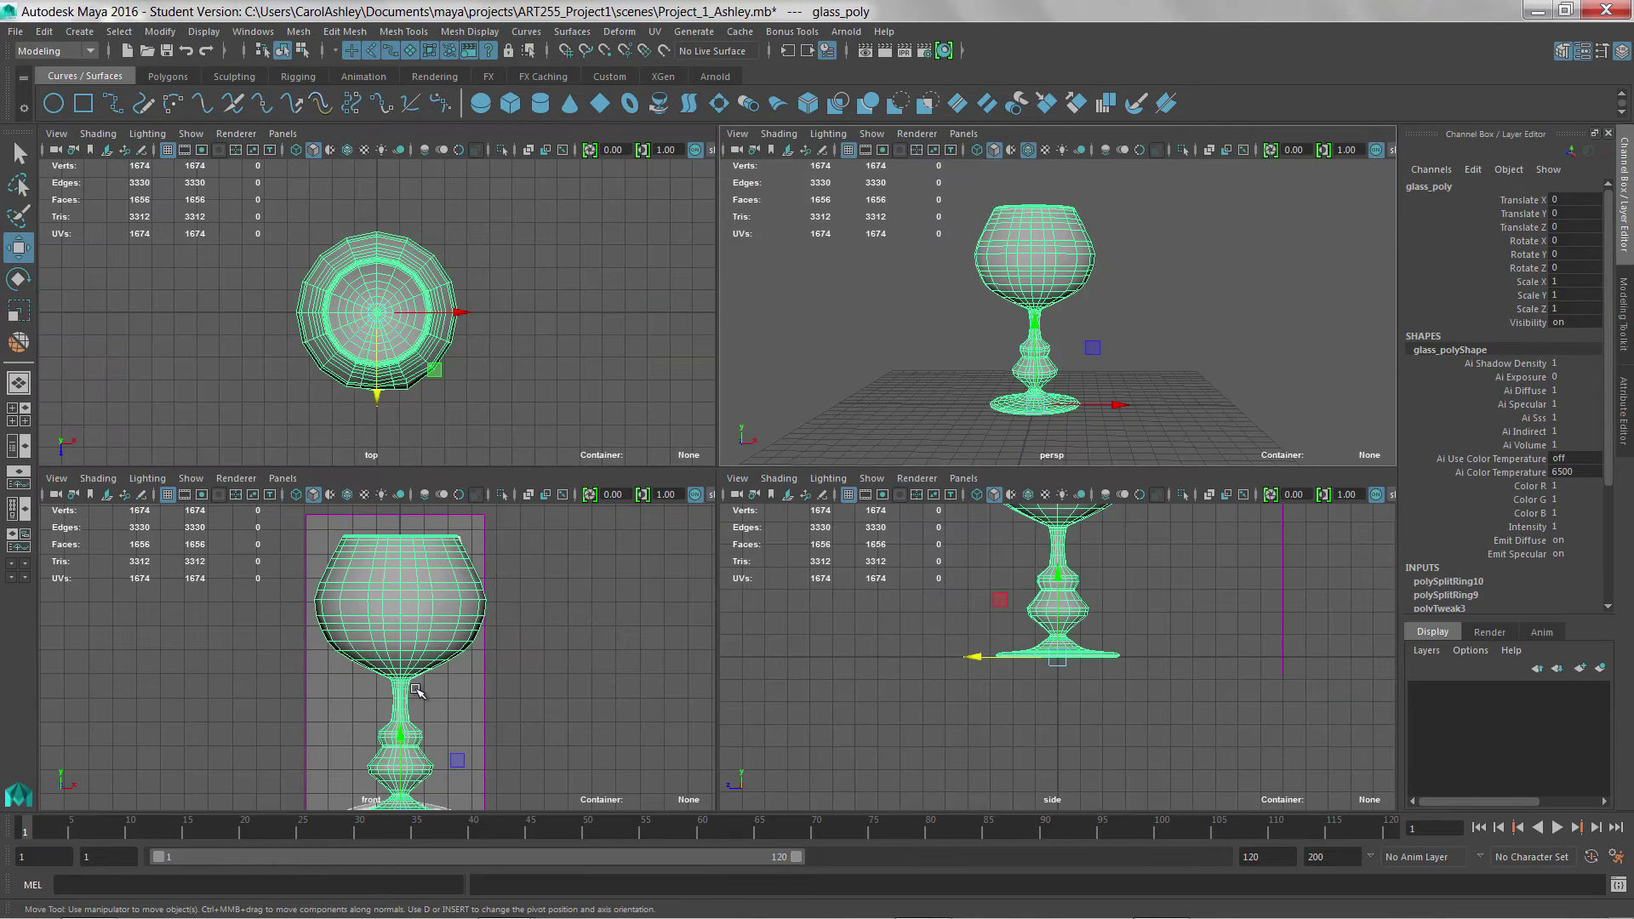
{"action": "right_click_drag", "start_coordinate": [993, 623], "coordinate": [961, 664], "text": "alt"}
{"action": "middle_click_drag", "start_coordinate": [962, 664], "coordinate": [929, 732], "text": "alt"}
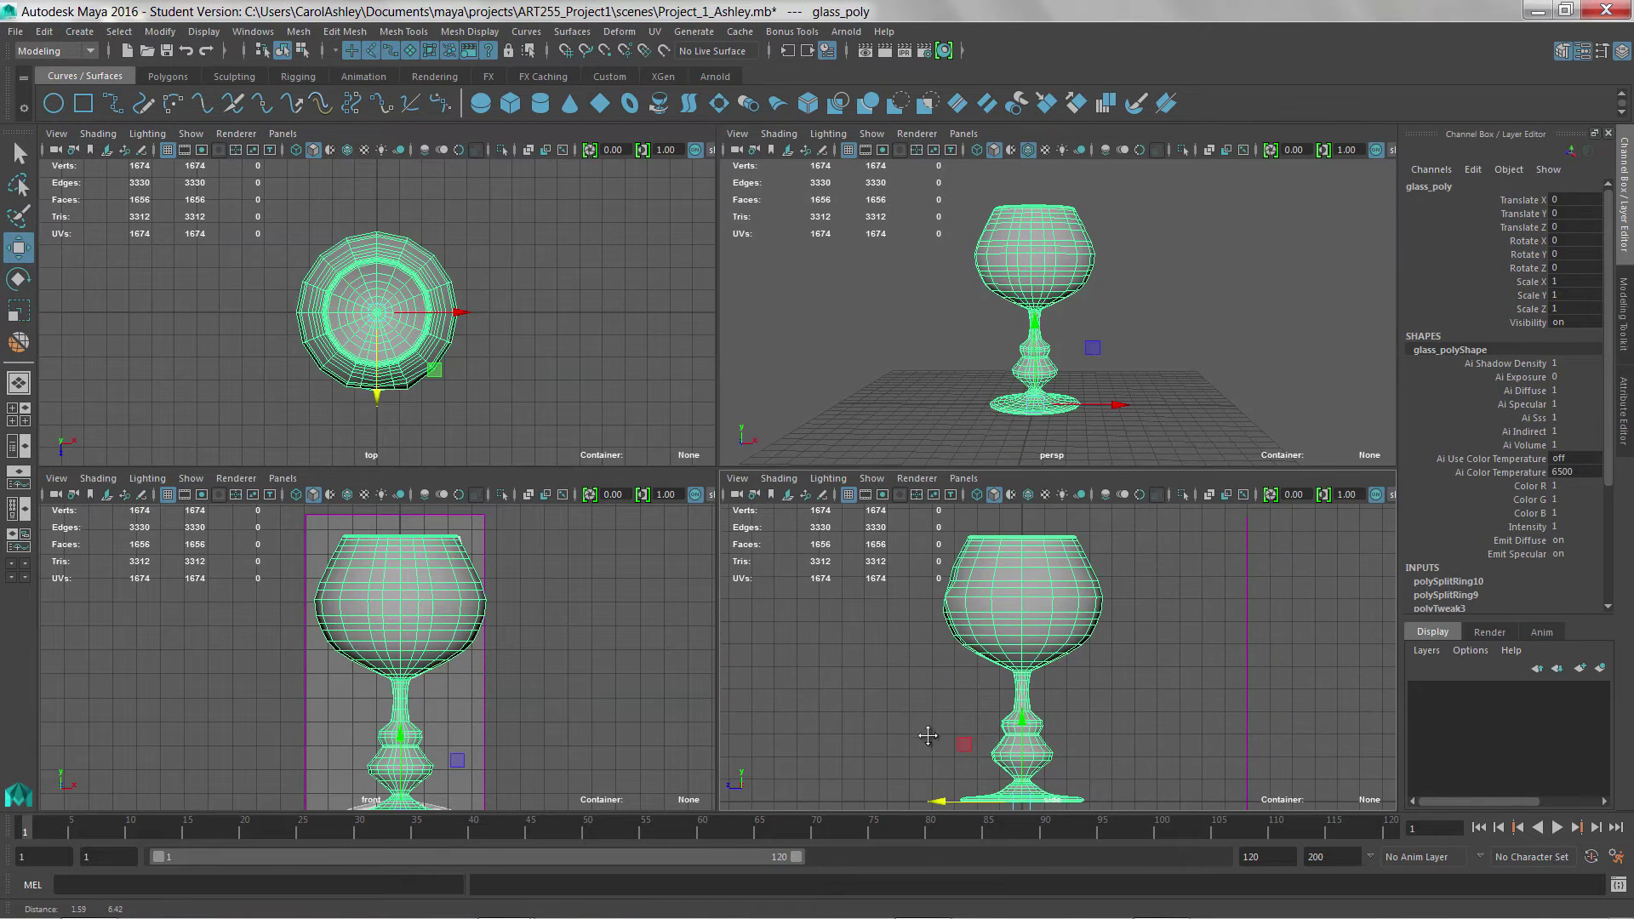
{"action": "key", "text": "space"}
{"action": "middle_click_drag", "start_coordinate": [761, 504], "coordinate": [846, 525], "text": "alt"}
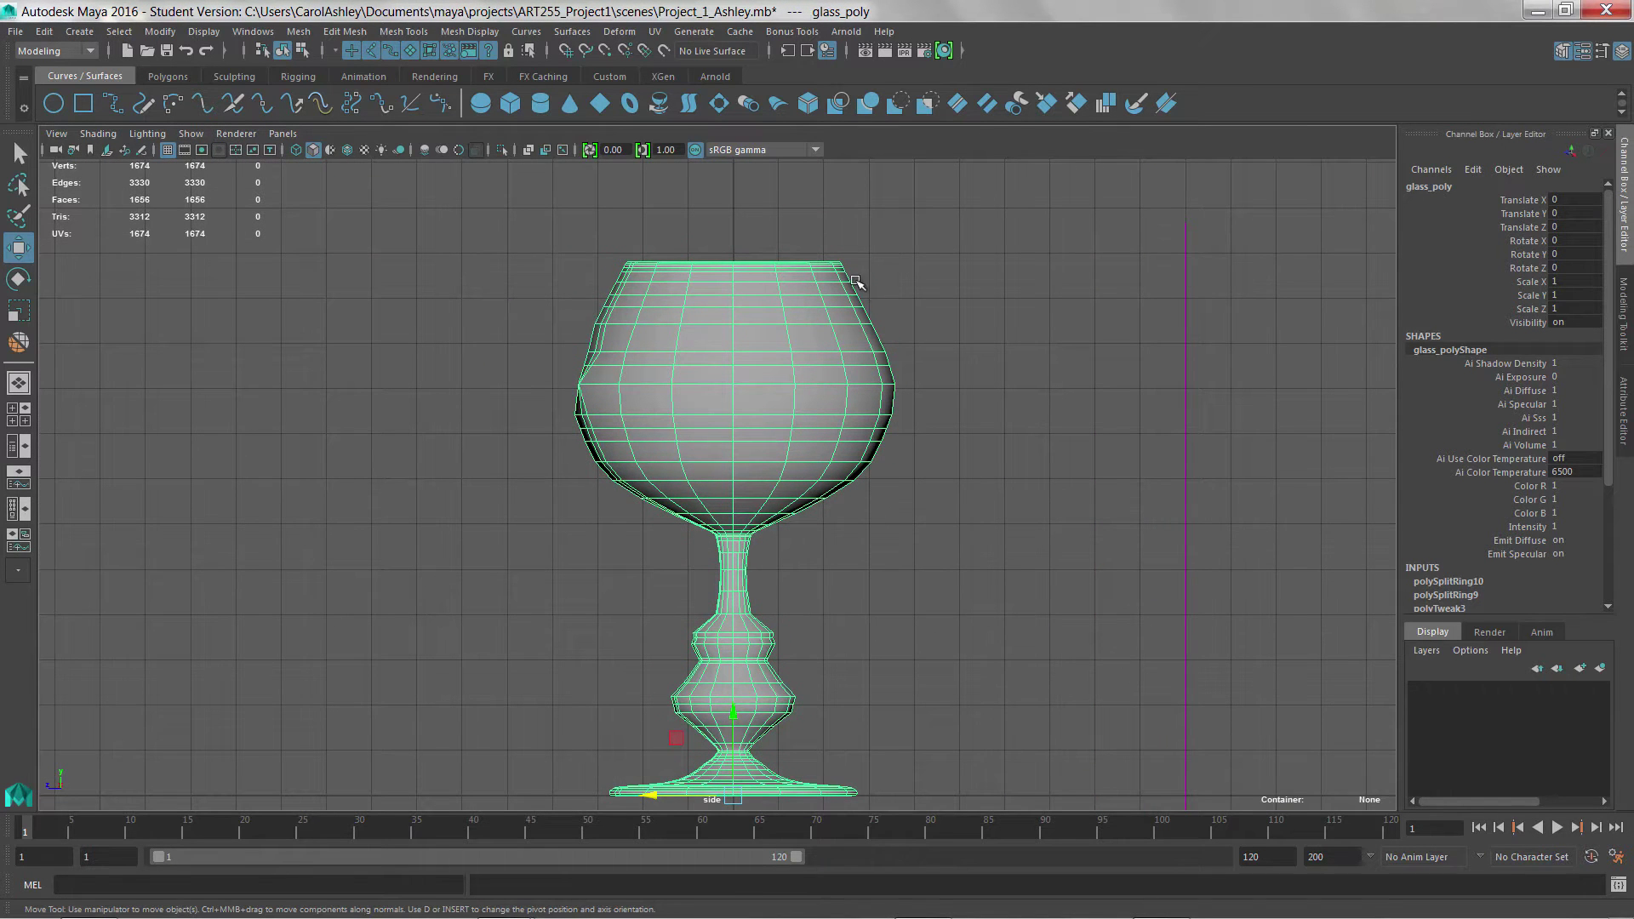
{"action": "middle_click_drag", "start_coordinate": [924, 570], "coordinate": [926, 537], "text": "alt"}
{"action": "right_click_drag", "start_coordinate": [719, 394], "coordinate": [721, 440]}
{"action": "left_click_drag", "start_coordinate": [520, 205], "coordinate": [739, 780]}
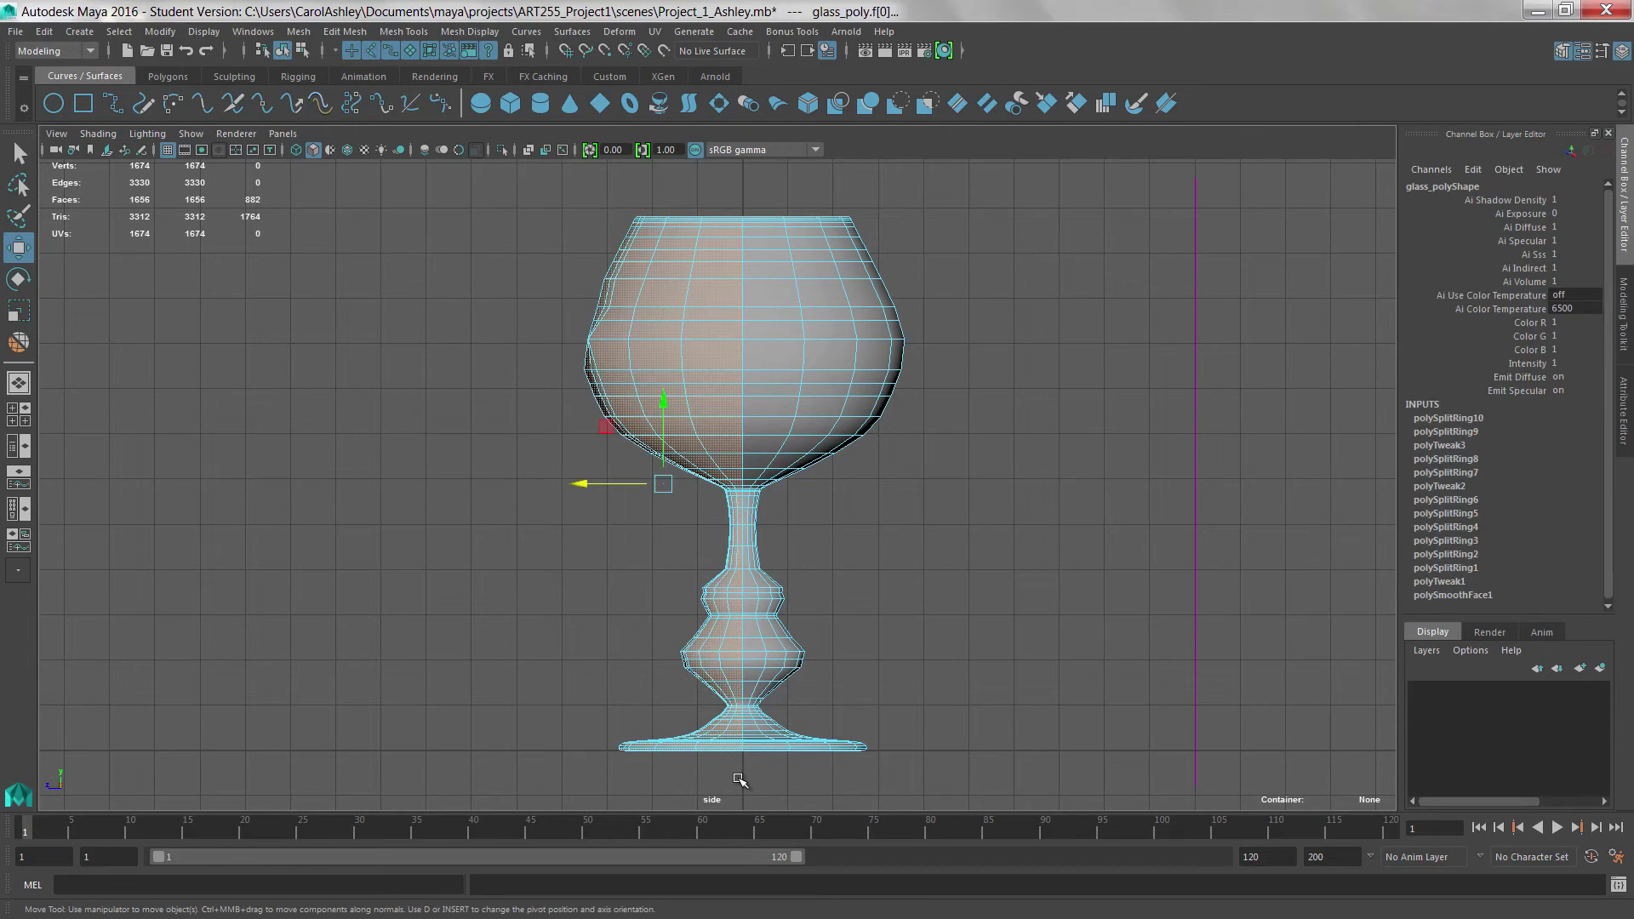
{"action": "key", "text": "Delete"}
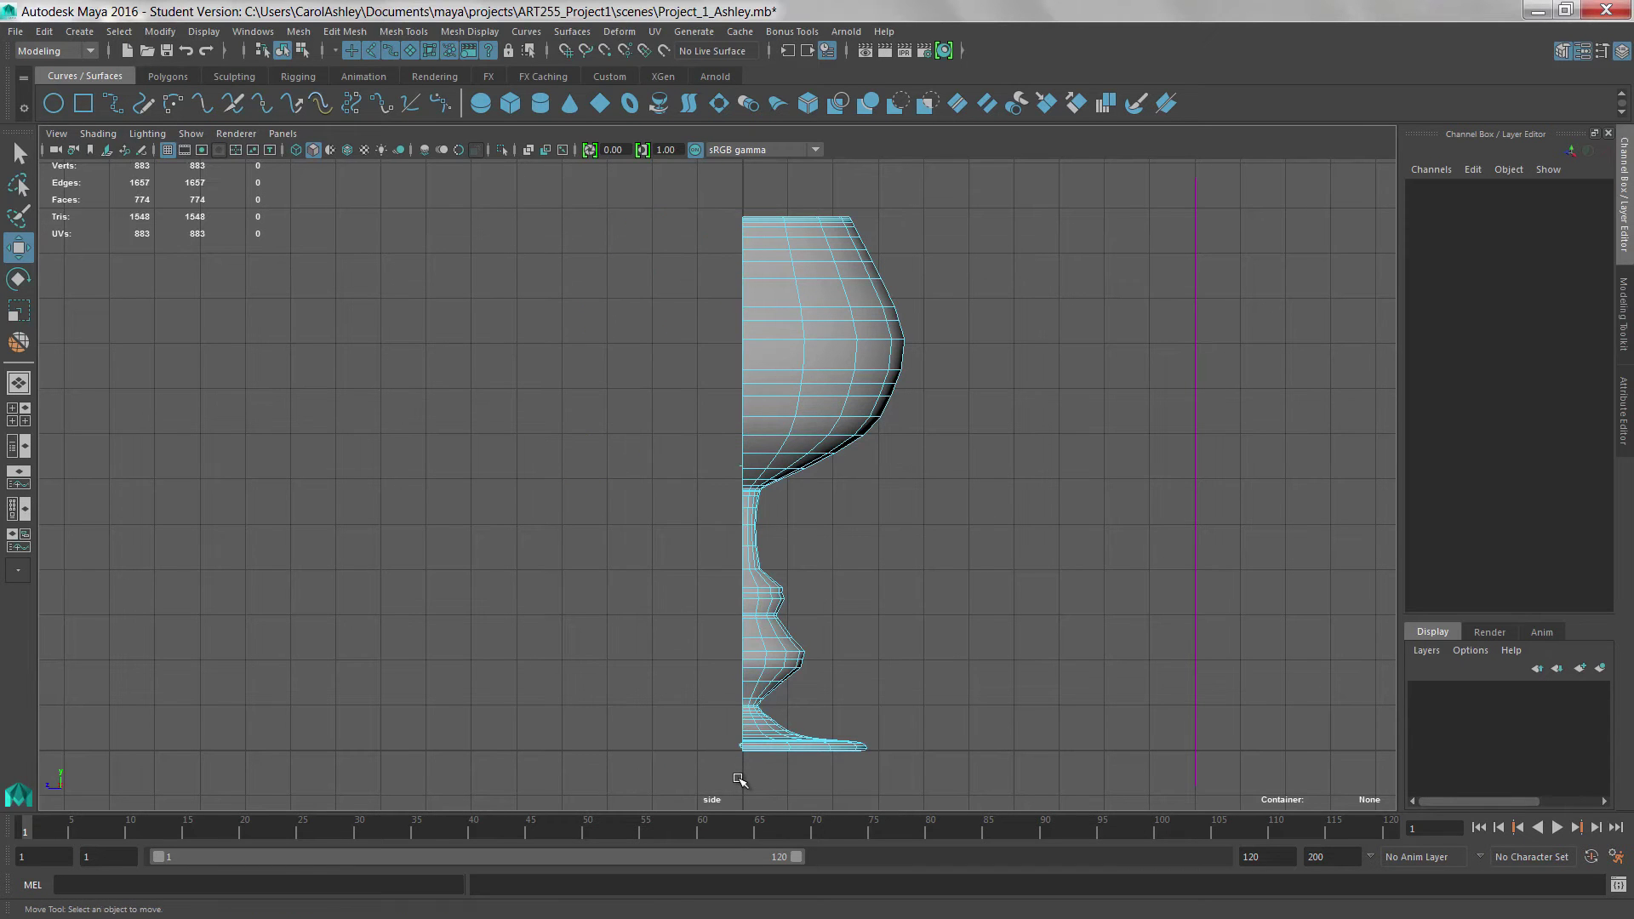
{"action": "scroll", "coordinate": [851, 596], "scroll_direction": "up", "scroll_amount": 3}
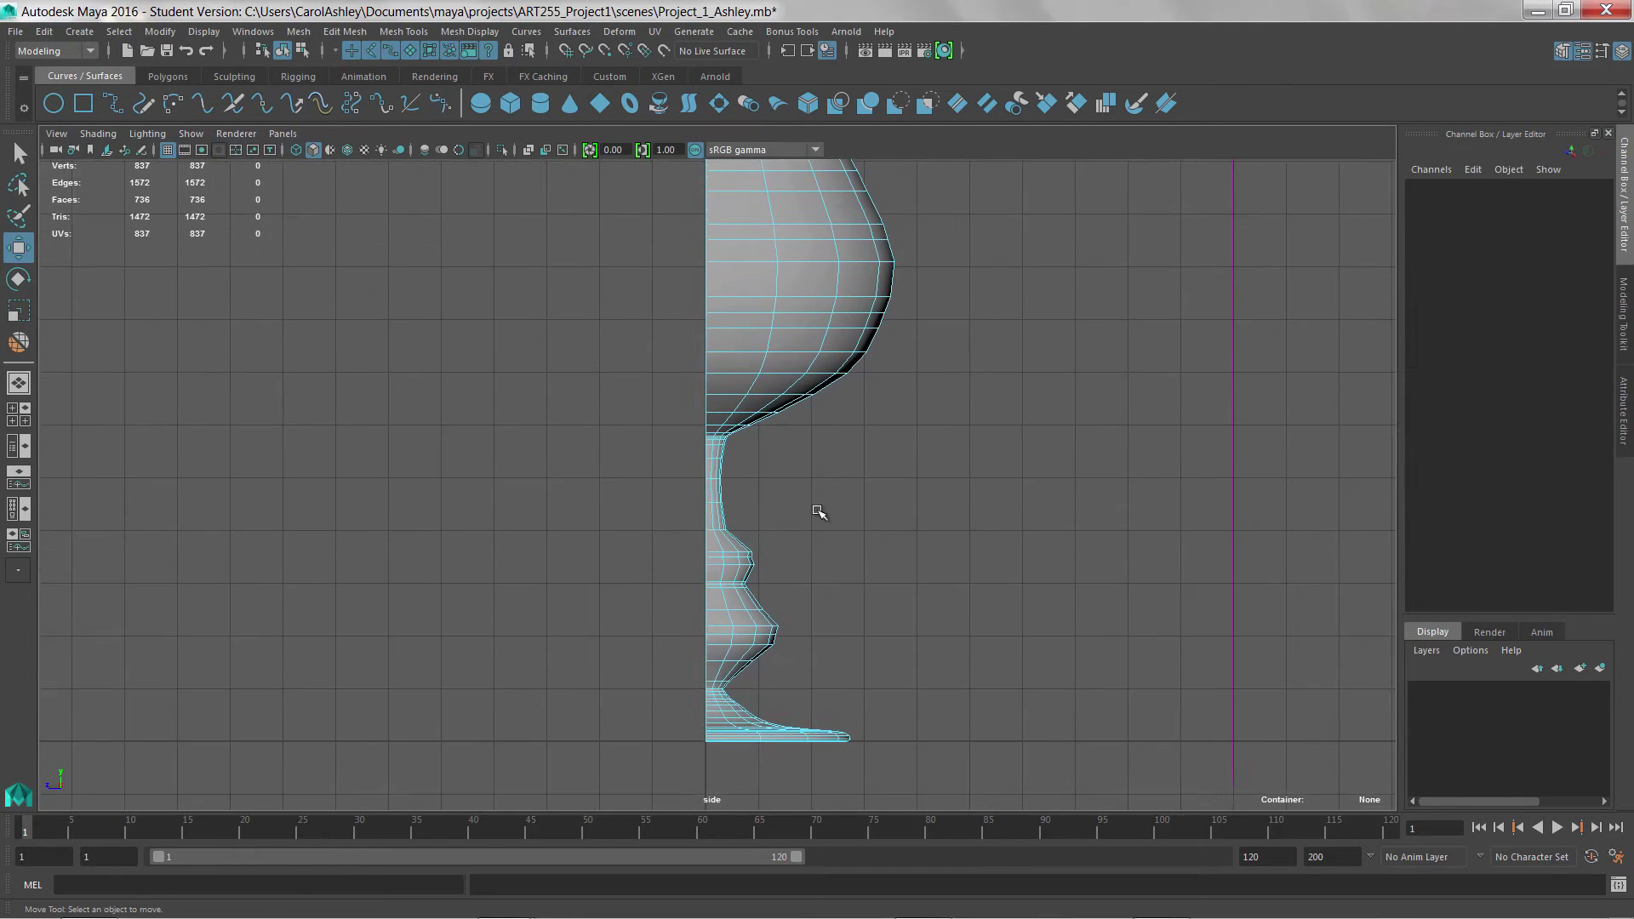
{"action": "scroll", "coordinate": [777, 555], "scroll_direction": "down", "scroll_amount": 1}
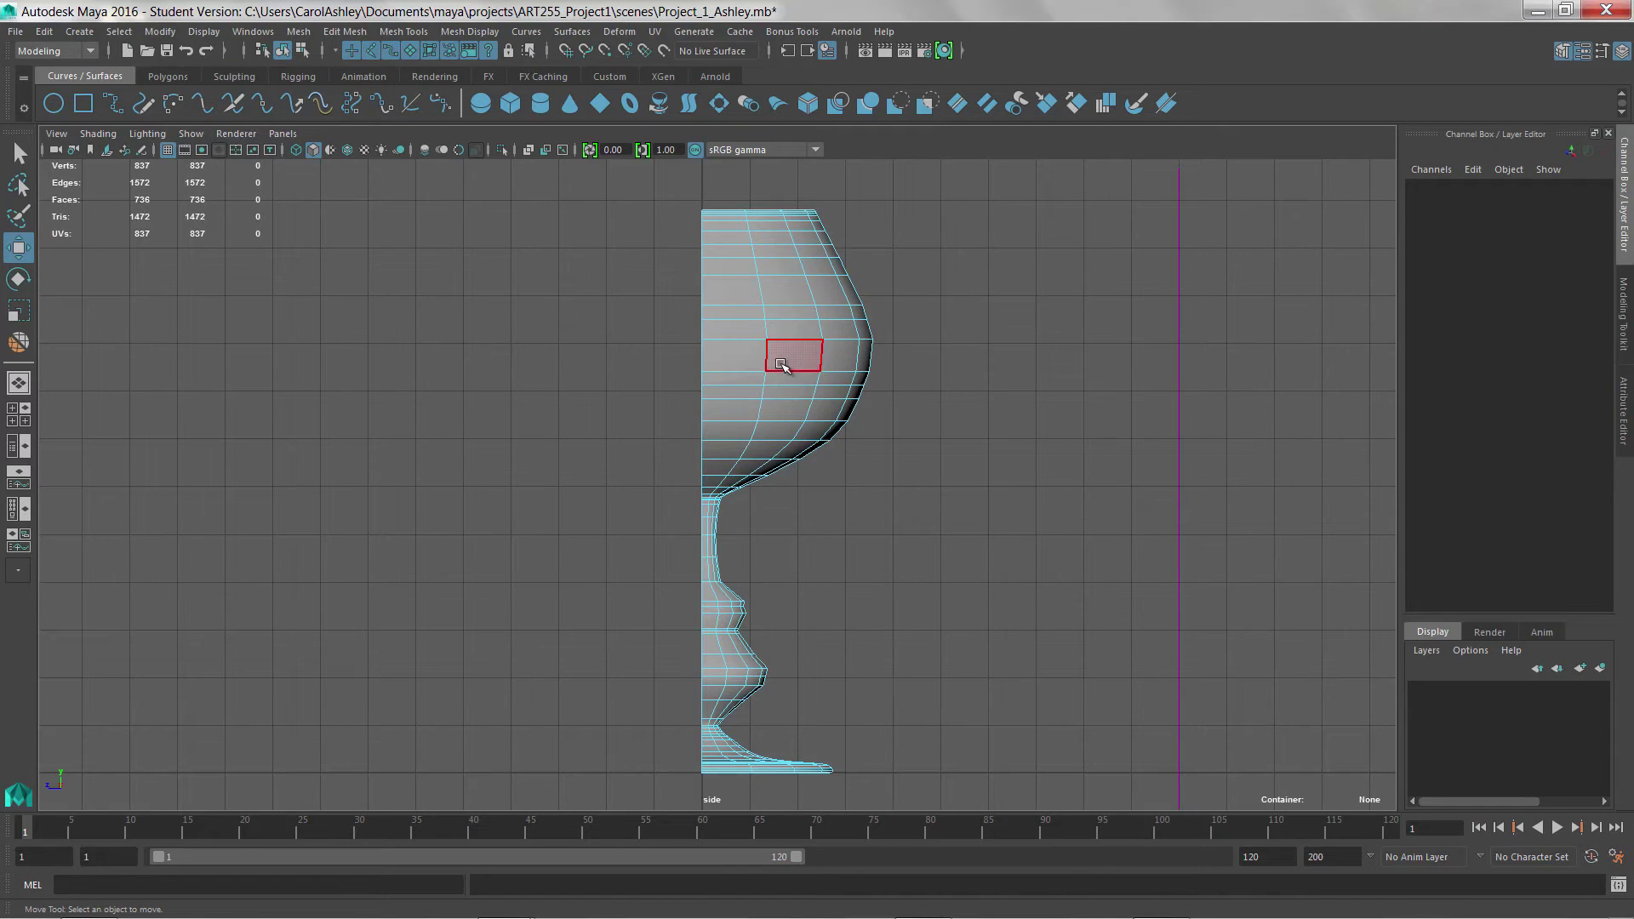
Step: Mirror the remaining half of the glass in the +Z direction, merging with the original and merging vertices, starting from reset Mirror options
{"action": "left_click", "coordinate": [784, 358]}
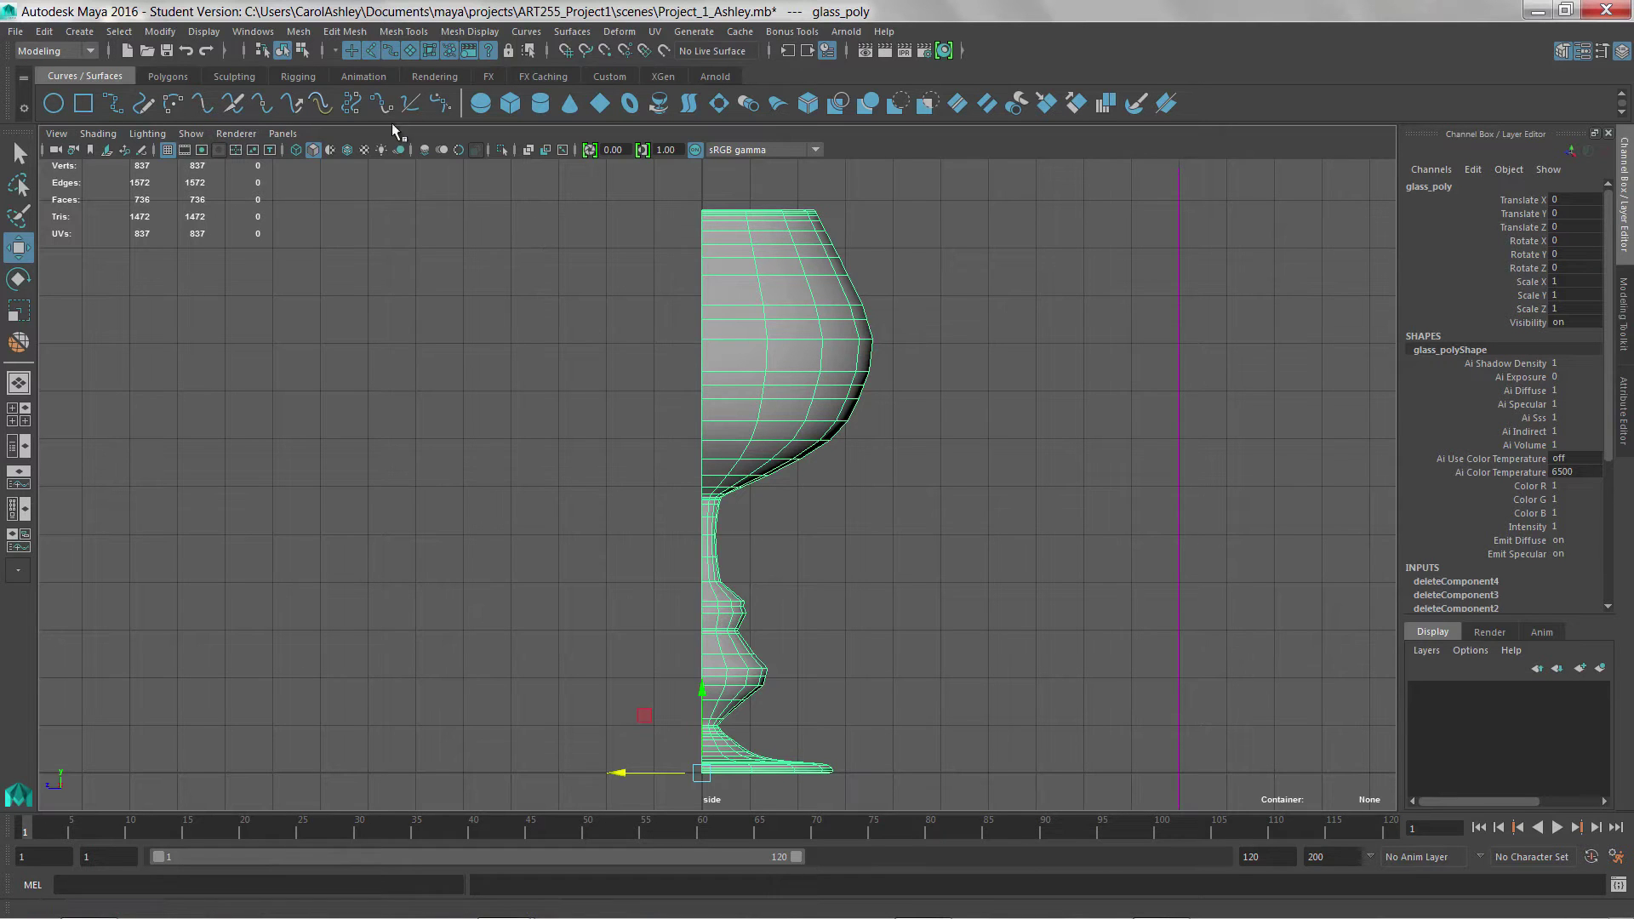
{"action": "left_click", "coordinate": [300, 32]}
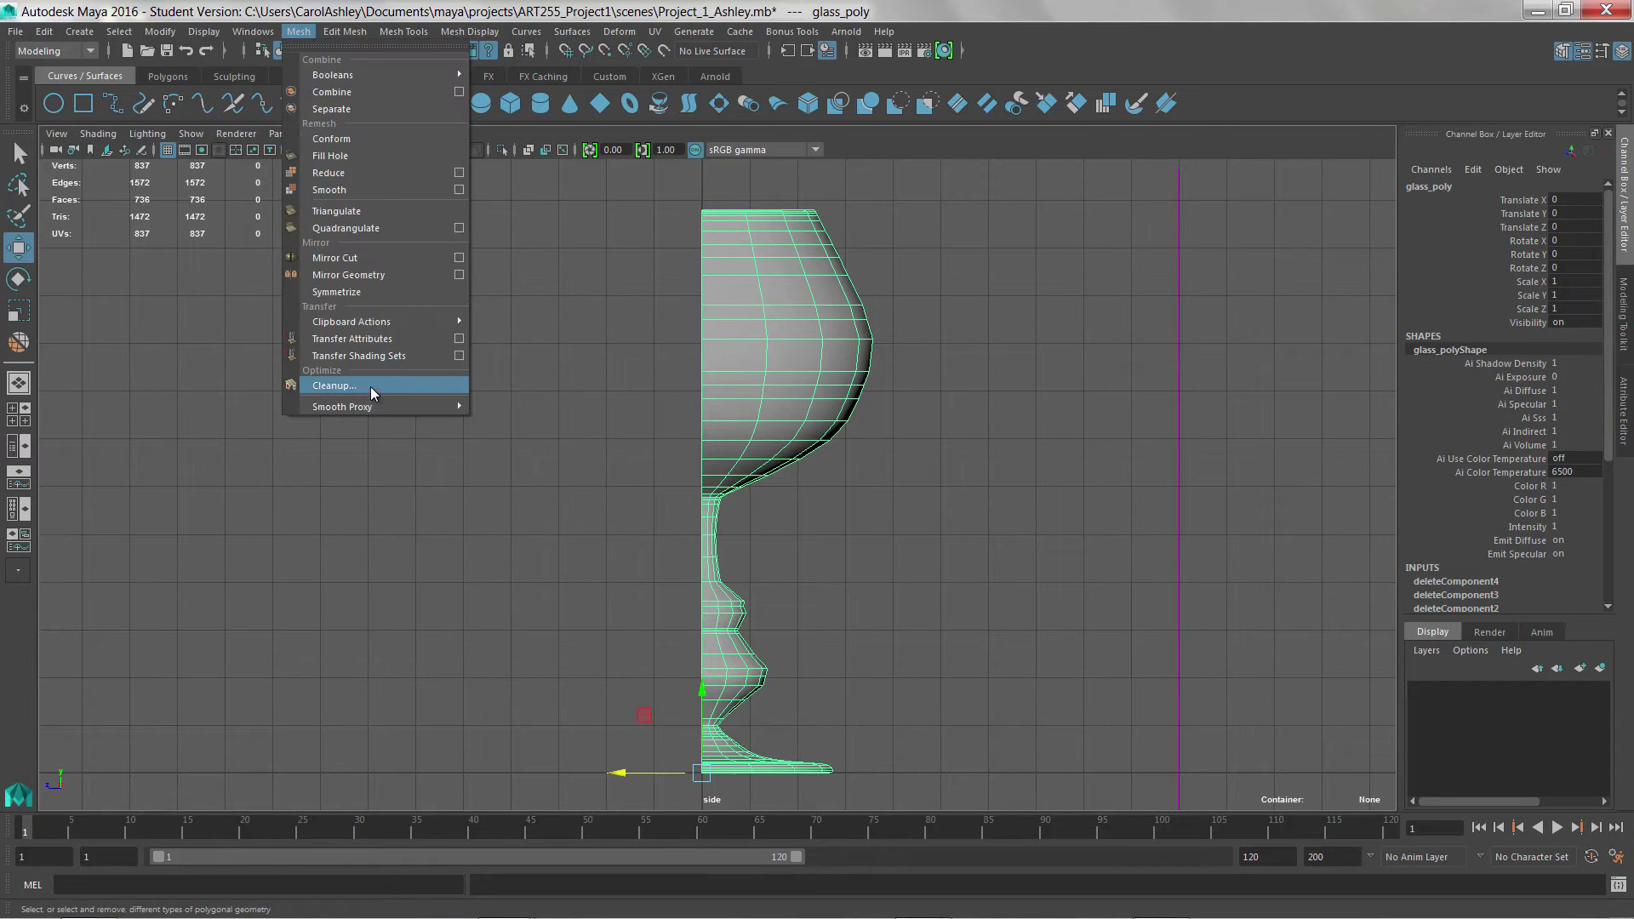
{"action": "left_click", "coordinate": [459, 275]}
{"action": "scroll", "coordinate": [642, 419], "scroll_direction": "down", "scroll_amount": 3}
{"action": "left_click", "coordinate": [995, 268]}
{"action": "left_click", "coordinate": [1007, 305]}
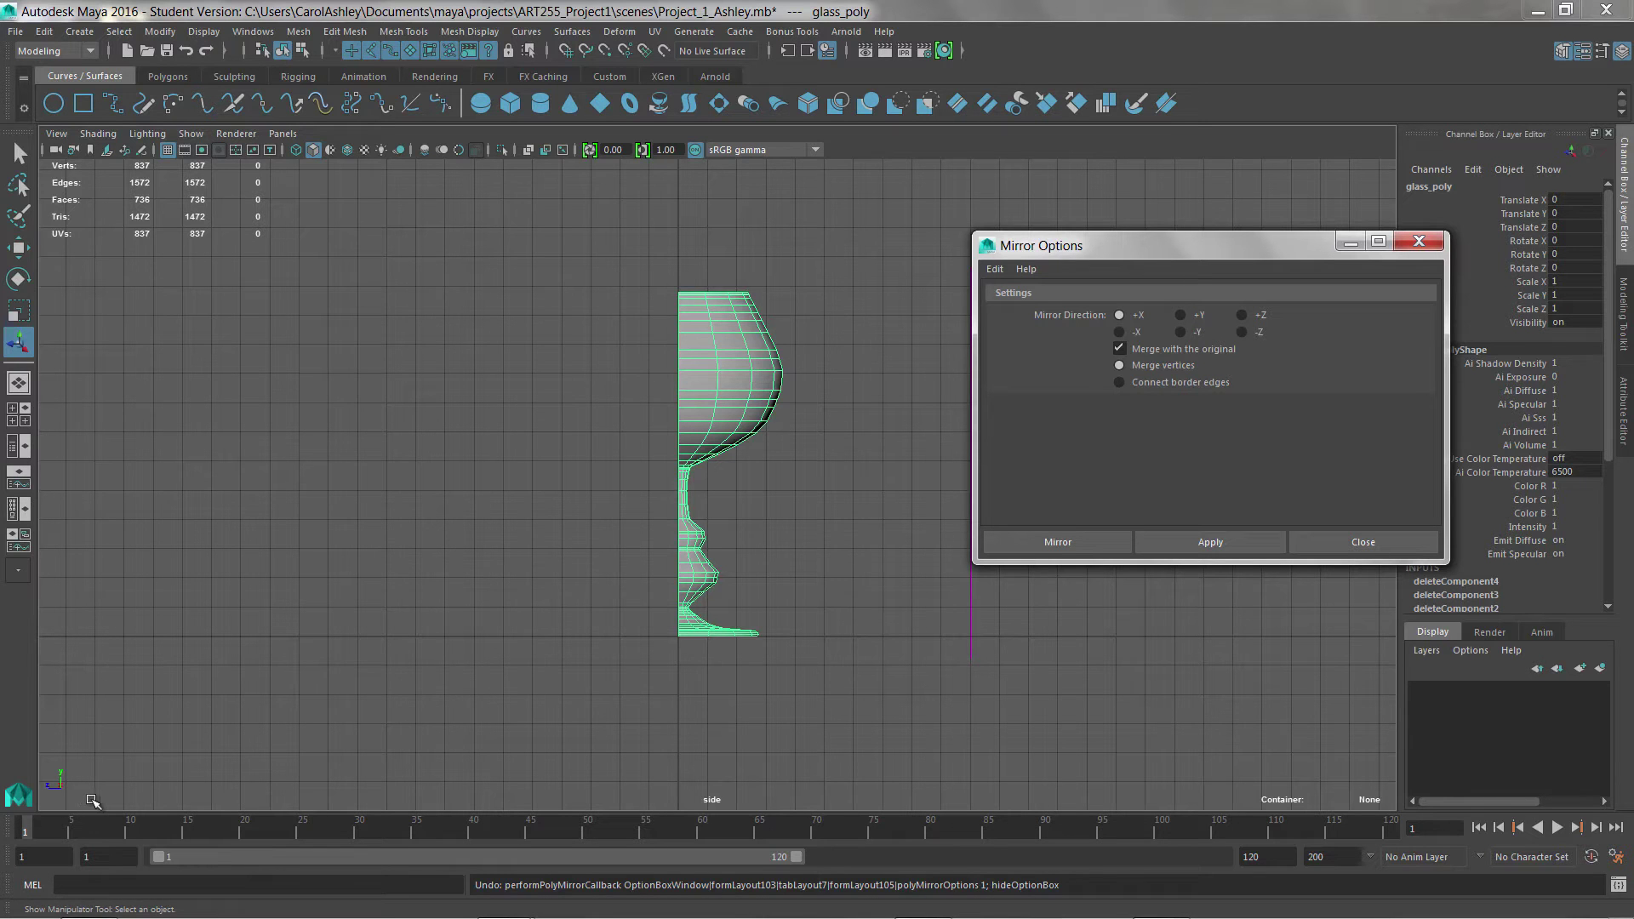
{"action": "left_click", "coordinate": [1242, 315]}
{"action": "left_click", "coordinate": [1160, 542]}
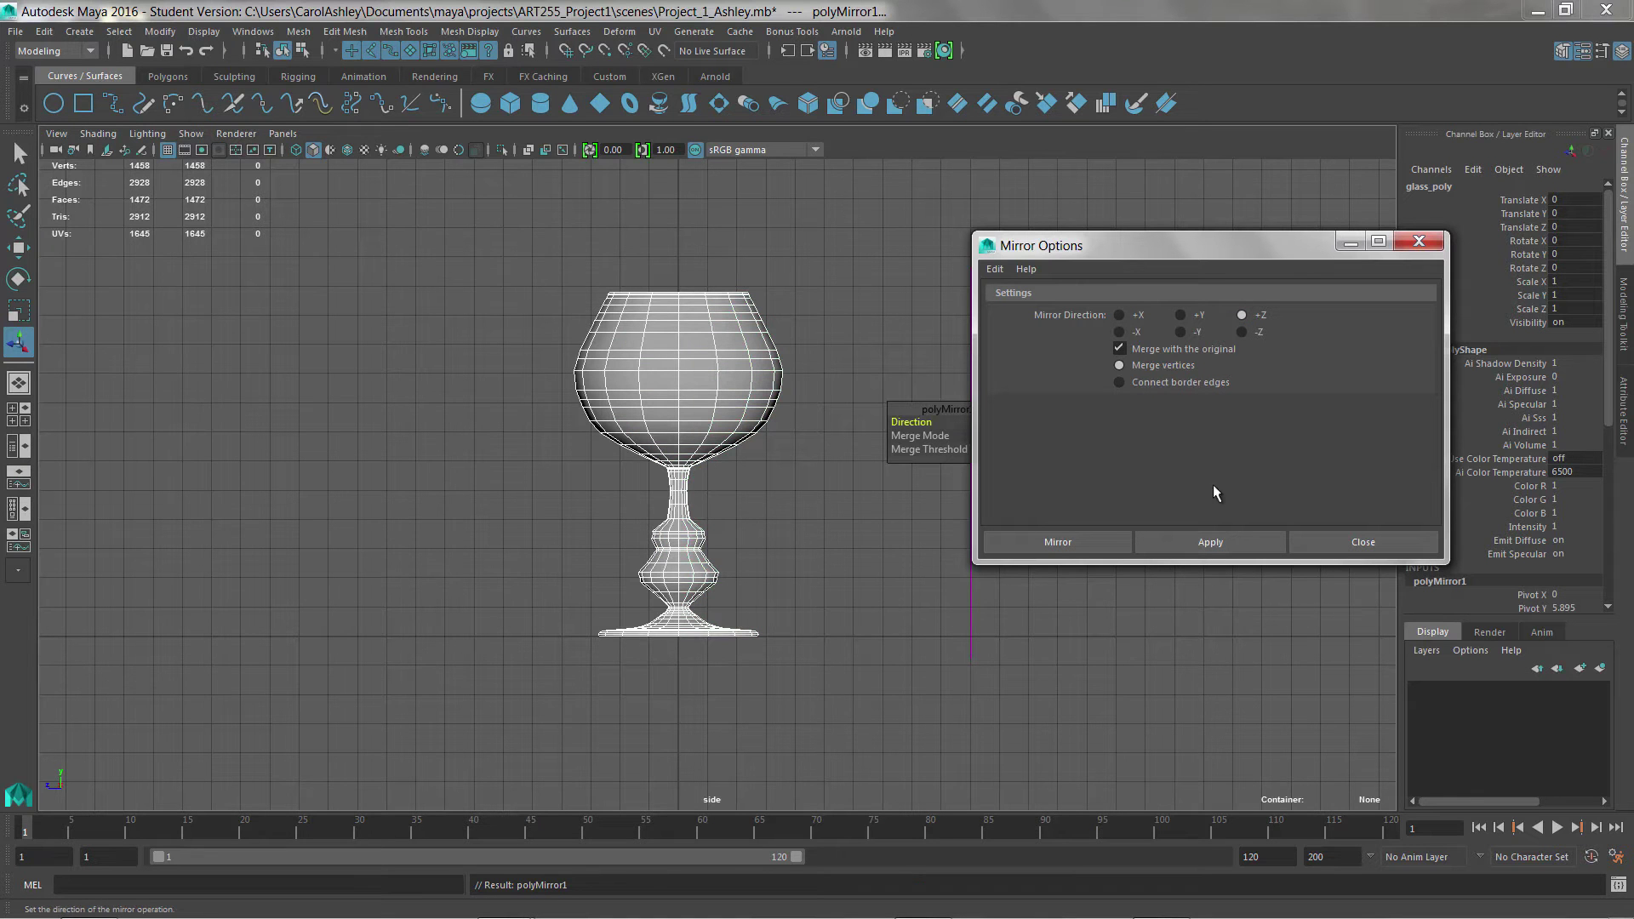
{"action": "left_click", "coordinate": [1361, 542]}
Step: Inspect the mirrored glass's vertices along the centre seam and return to object selection
{"action": "scroll", "coordinate": [799, 558], "scroll_direction": "up", "scroll_amount": 1}
{"action": "scroll", "coordinate": [1203, 573], "scroll_direction": "up", "scroll_amount": 5}
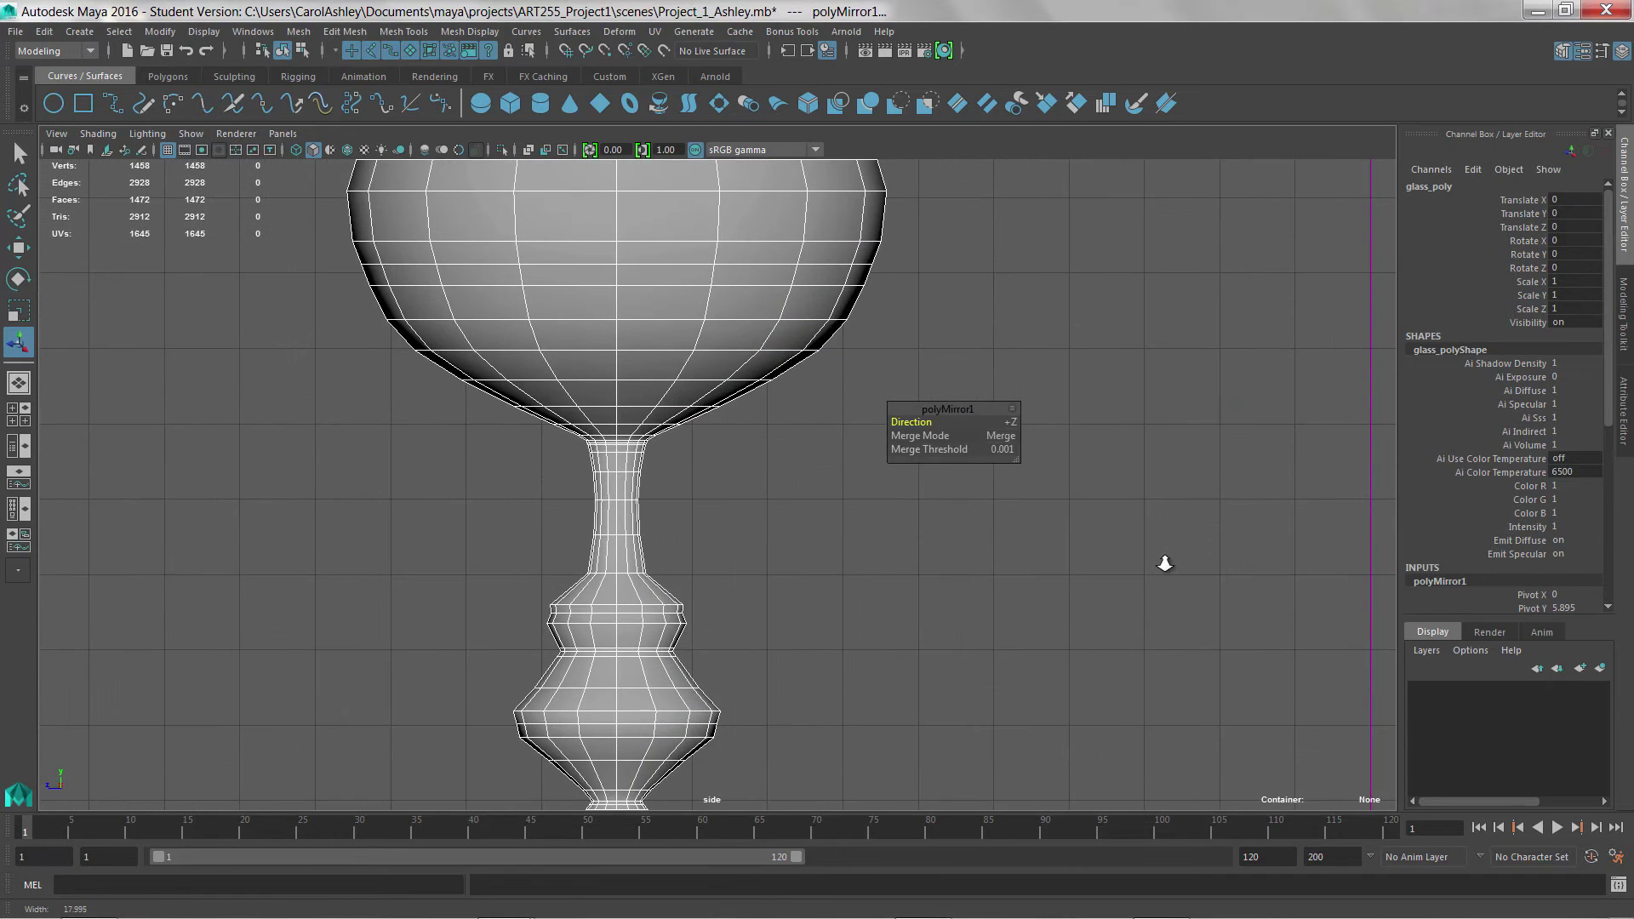
{"action": "scroll", "coordinate": [1164, 564], "scroll_direction": "down", "scroll_amount": 4}
{"action": "key", "text": "F9"}
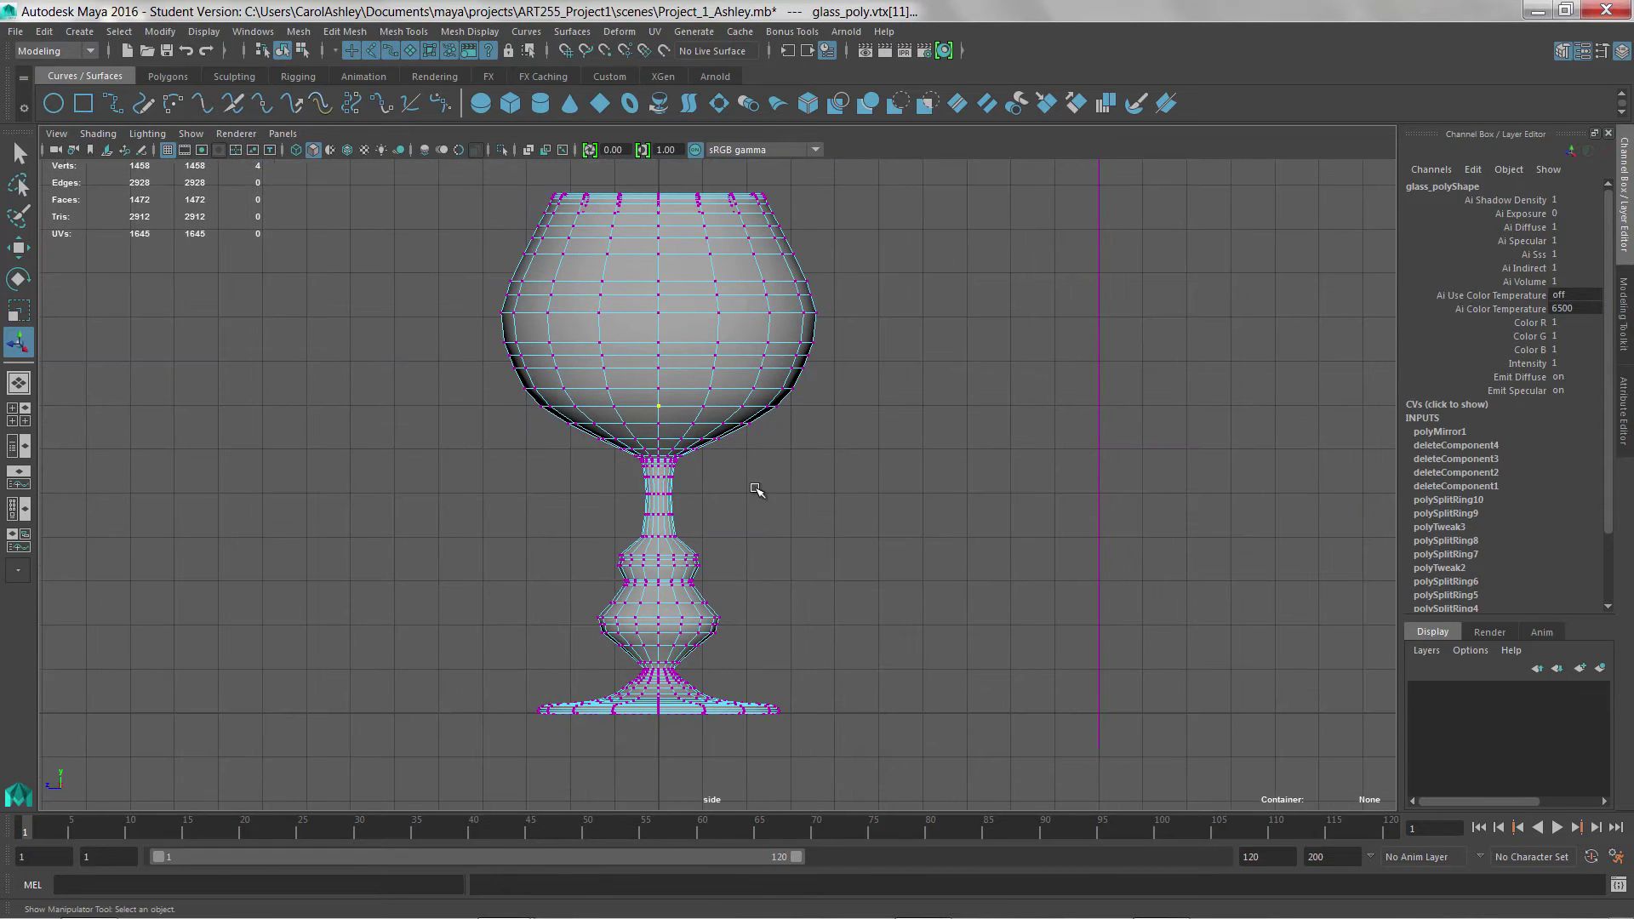
{"action": "scroll", "coordinate": [631, 493], "scroll_direction": "up", "scroll_amount": 3}
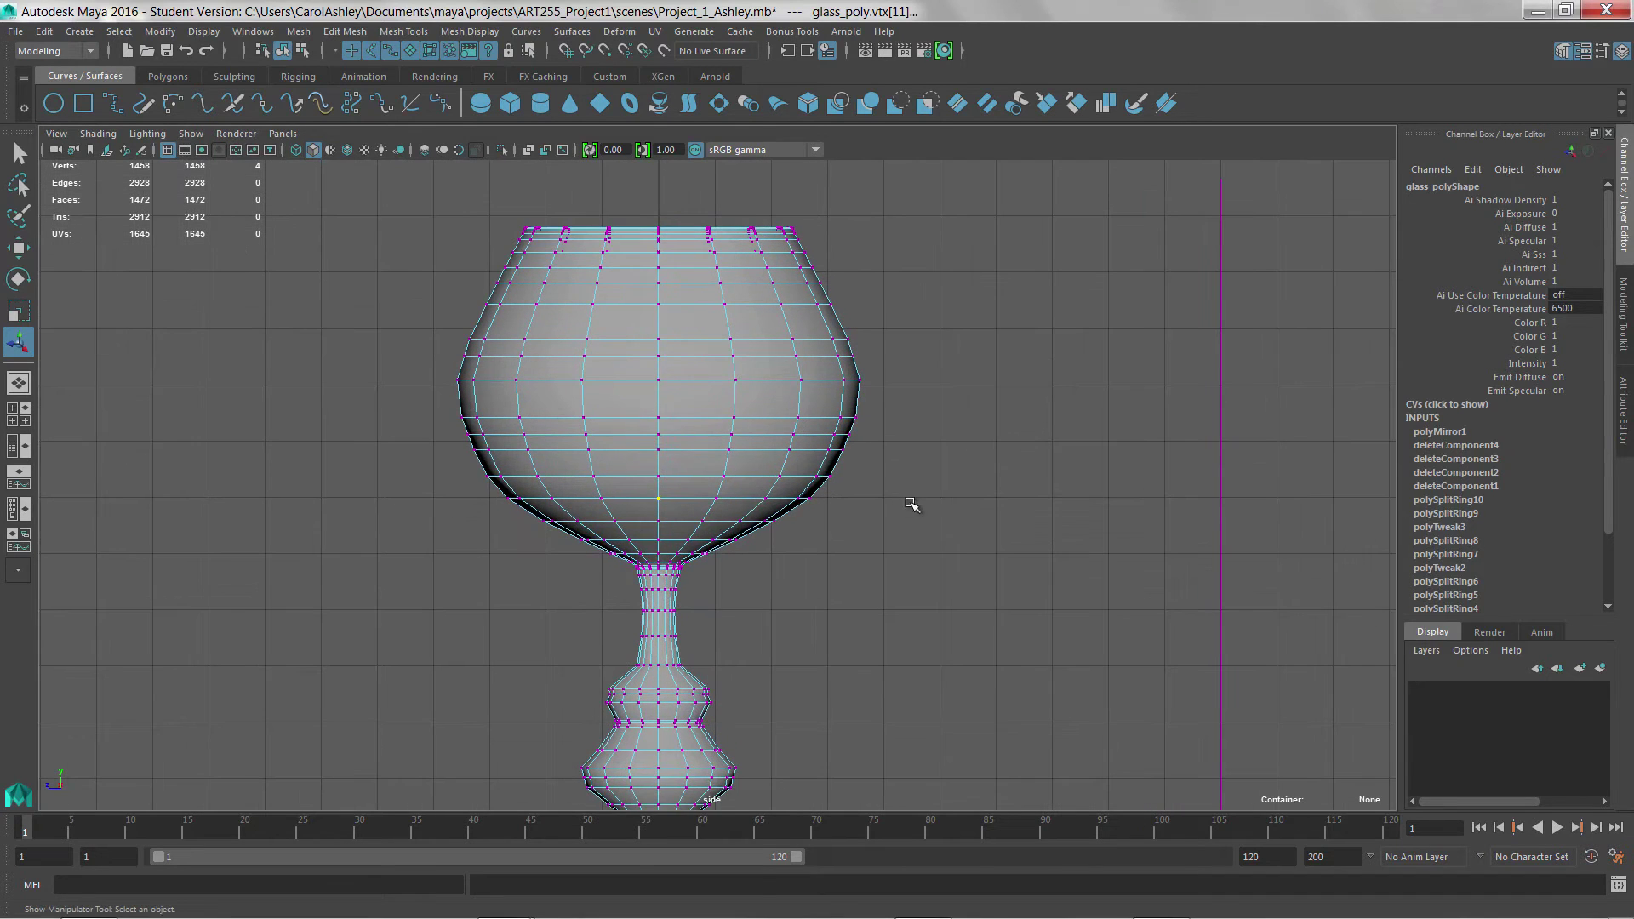
{"action": "right_click_drag", "start_coordinate": [678, 445], "coordinate": [749, 411]}
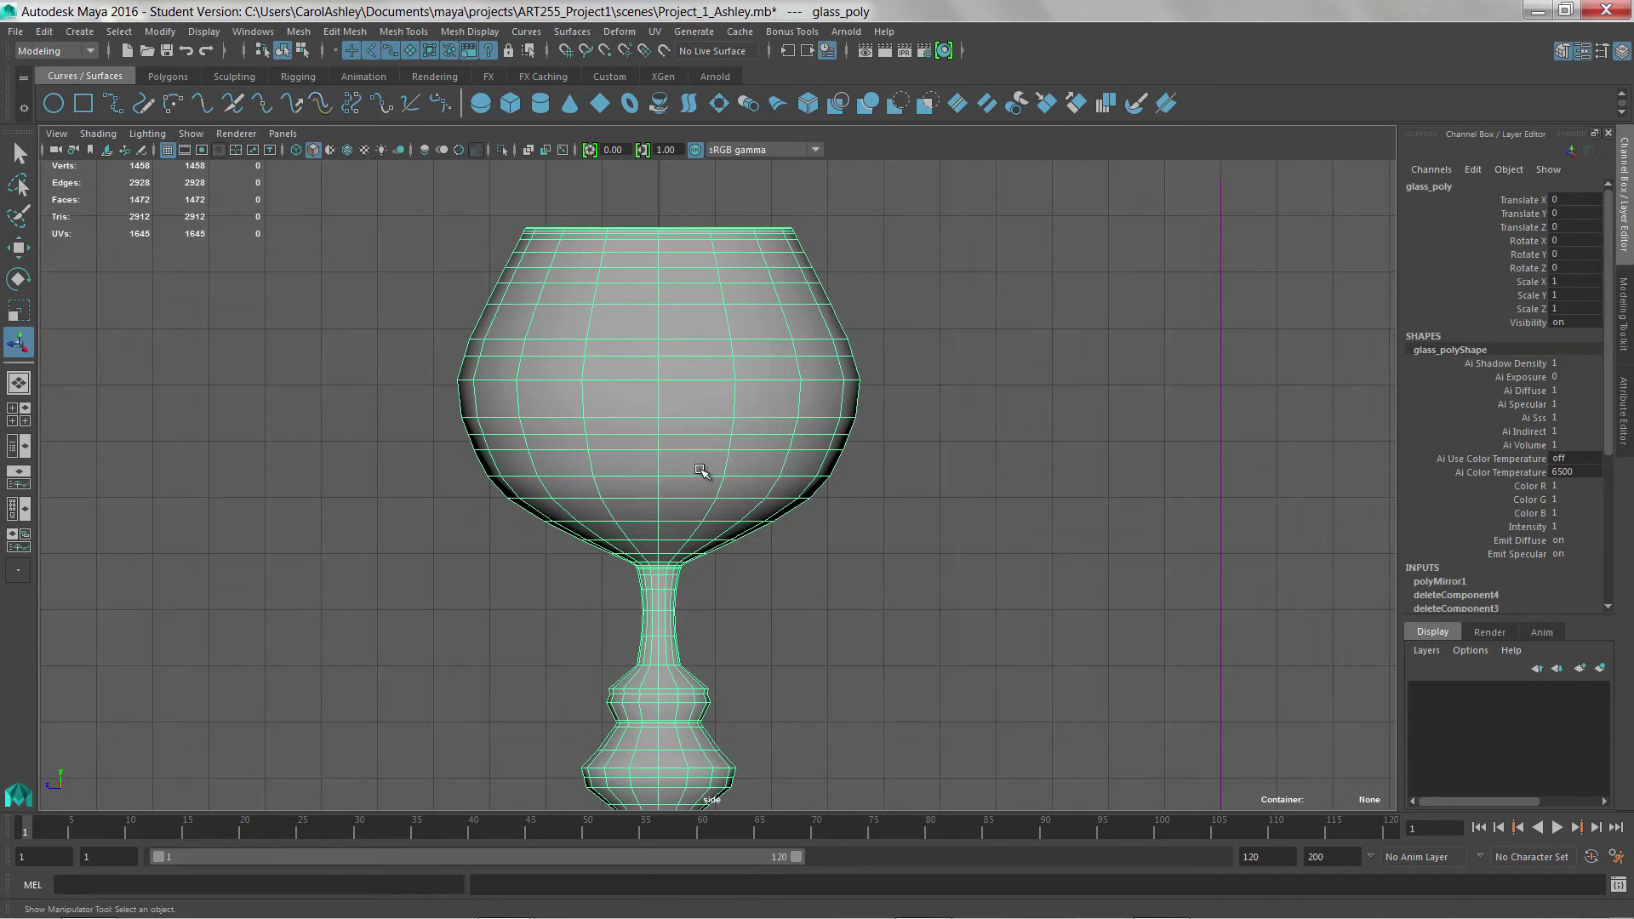
{"action": "scroll", "coordinate": [706, 474], "scroll_direction": "down", "scroll_amount": 1}
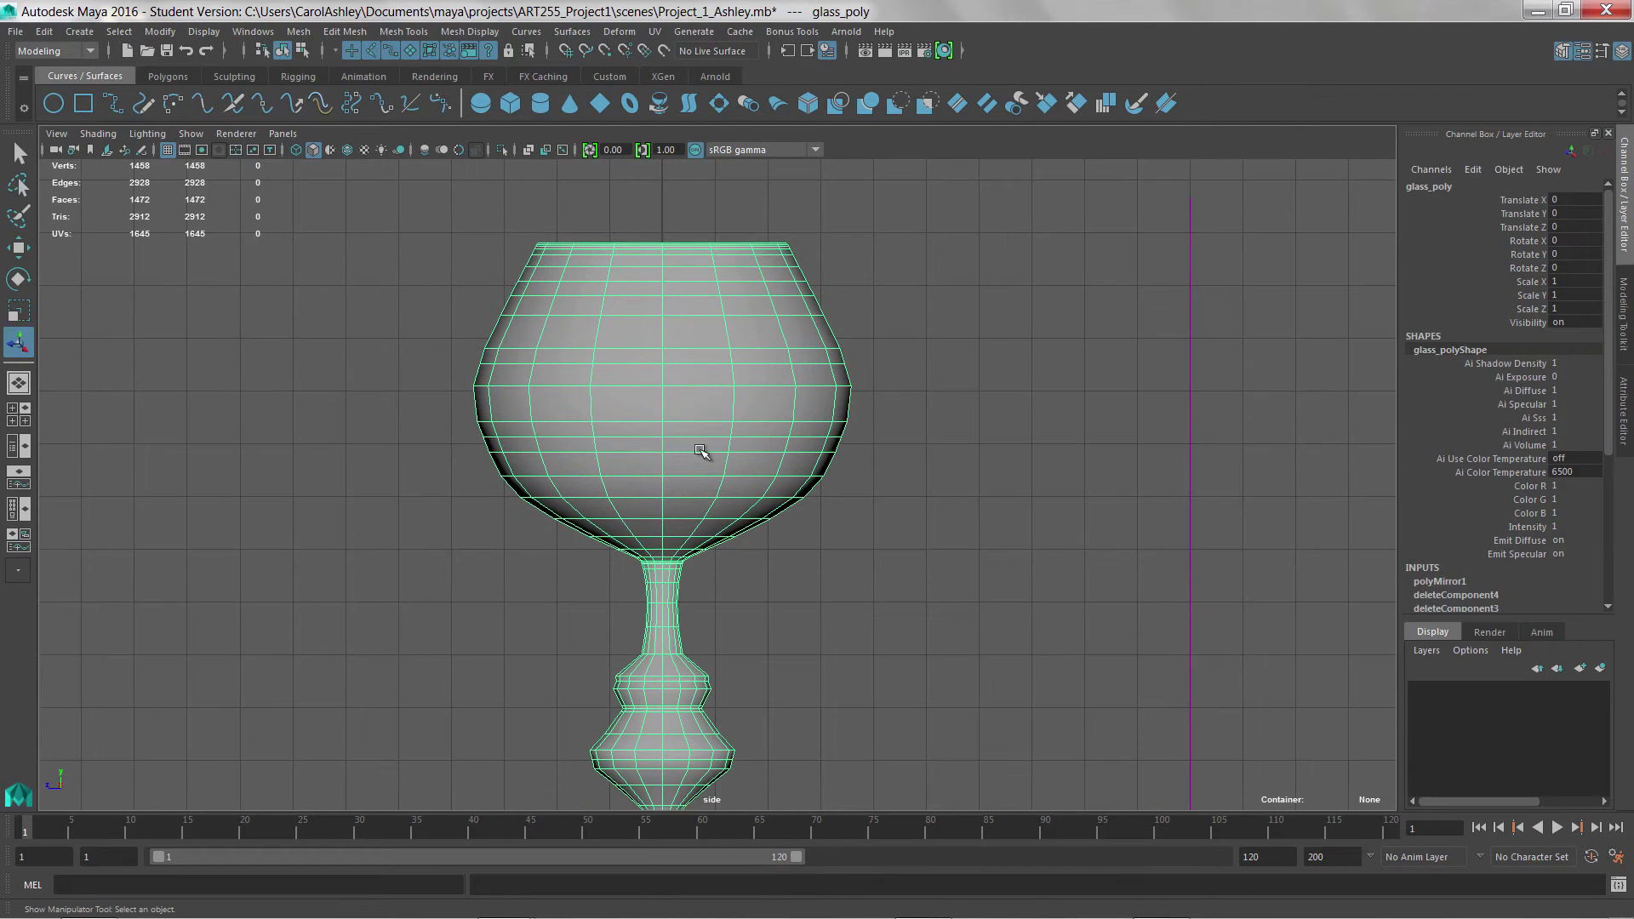
Step: In the maximized perspective view, select the vertex ring midway along the glass's upper stem and scale it outward into a bulge
{"action": "key", "text": "space"}
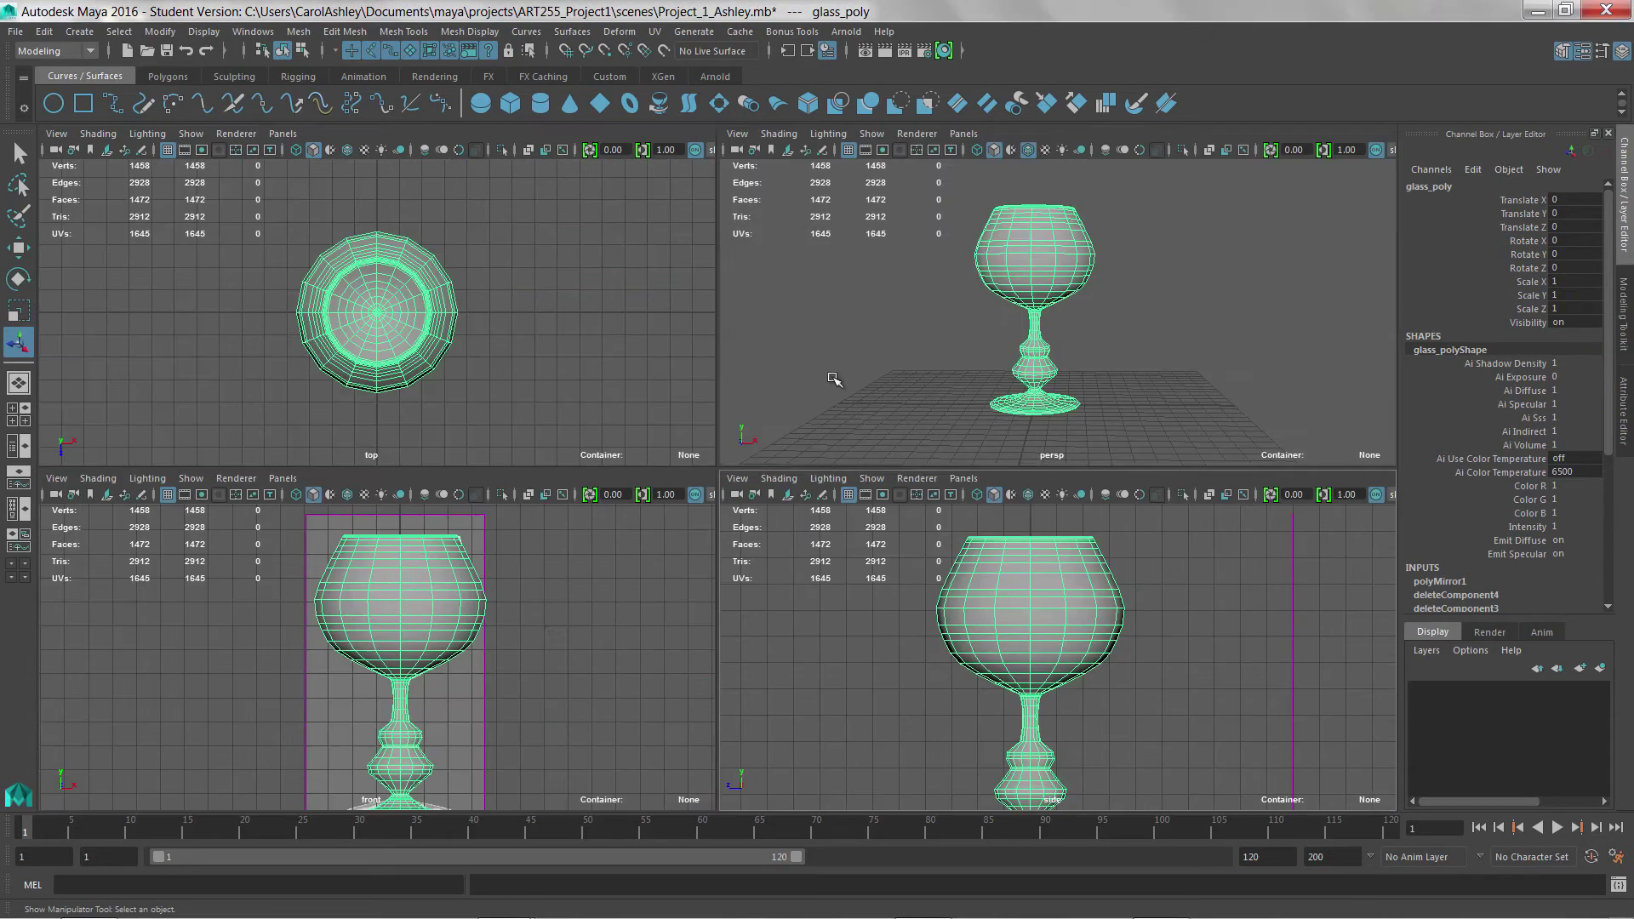
{"action": "key", "text": "space"}
{"action": "mouse_move", "coordinate": [770, 449]}
{"action": "left_mouse_down", "text": "alt"}
{"action": "mouse_move", "coordinate": [745, 513]}
{"action": "mouse_move", "coordinate": [584, 474]}
{"action": "mouse_move", "coordinate": [754, 457]}
{"action": "left_mouse_up", "text": "alt"}
{"action": "right_click_drag", "start_coordinate": [762, 520], "coordinate": [848, 519], "text": "alt"}
{"action": "left_click_drag", "start_coordinate": [848, 520], "coordinate": [670, 526], "text": "alt"}
{"action": "scroll", "coordinate": [645, 499], "scroll_direction": "up", "scroll_amount": 3}
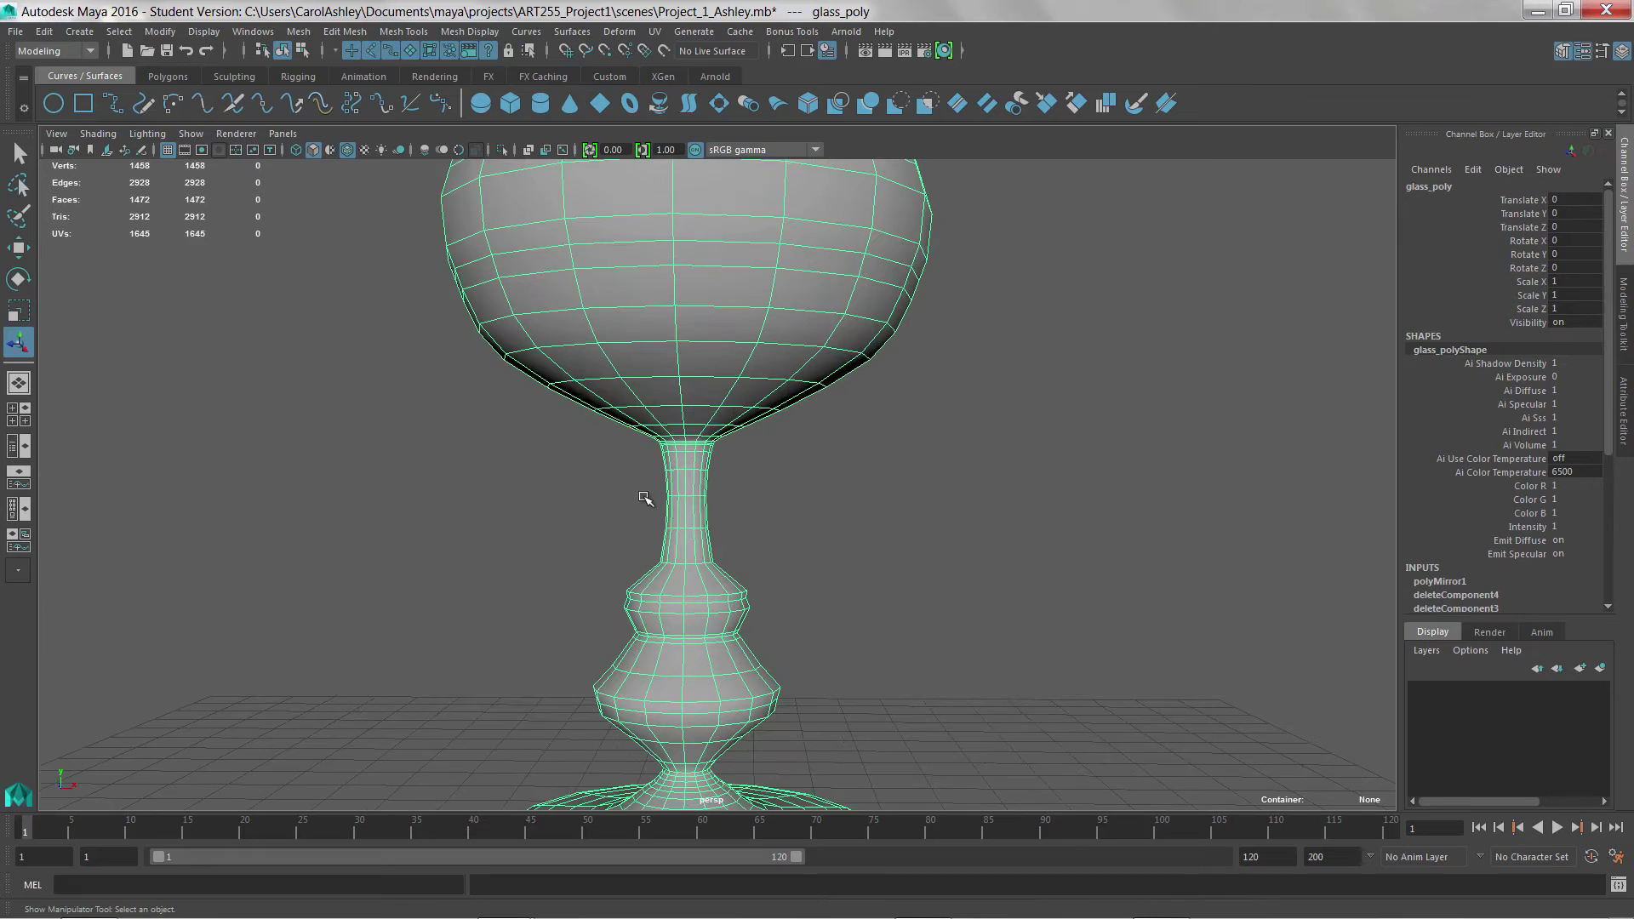
{"action": "right_click", "coordinate": [690, 503]}
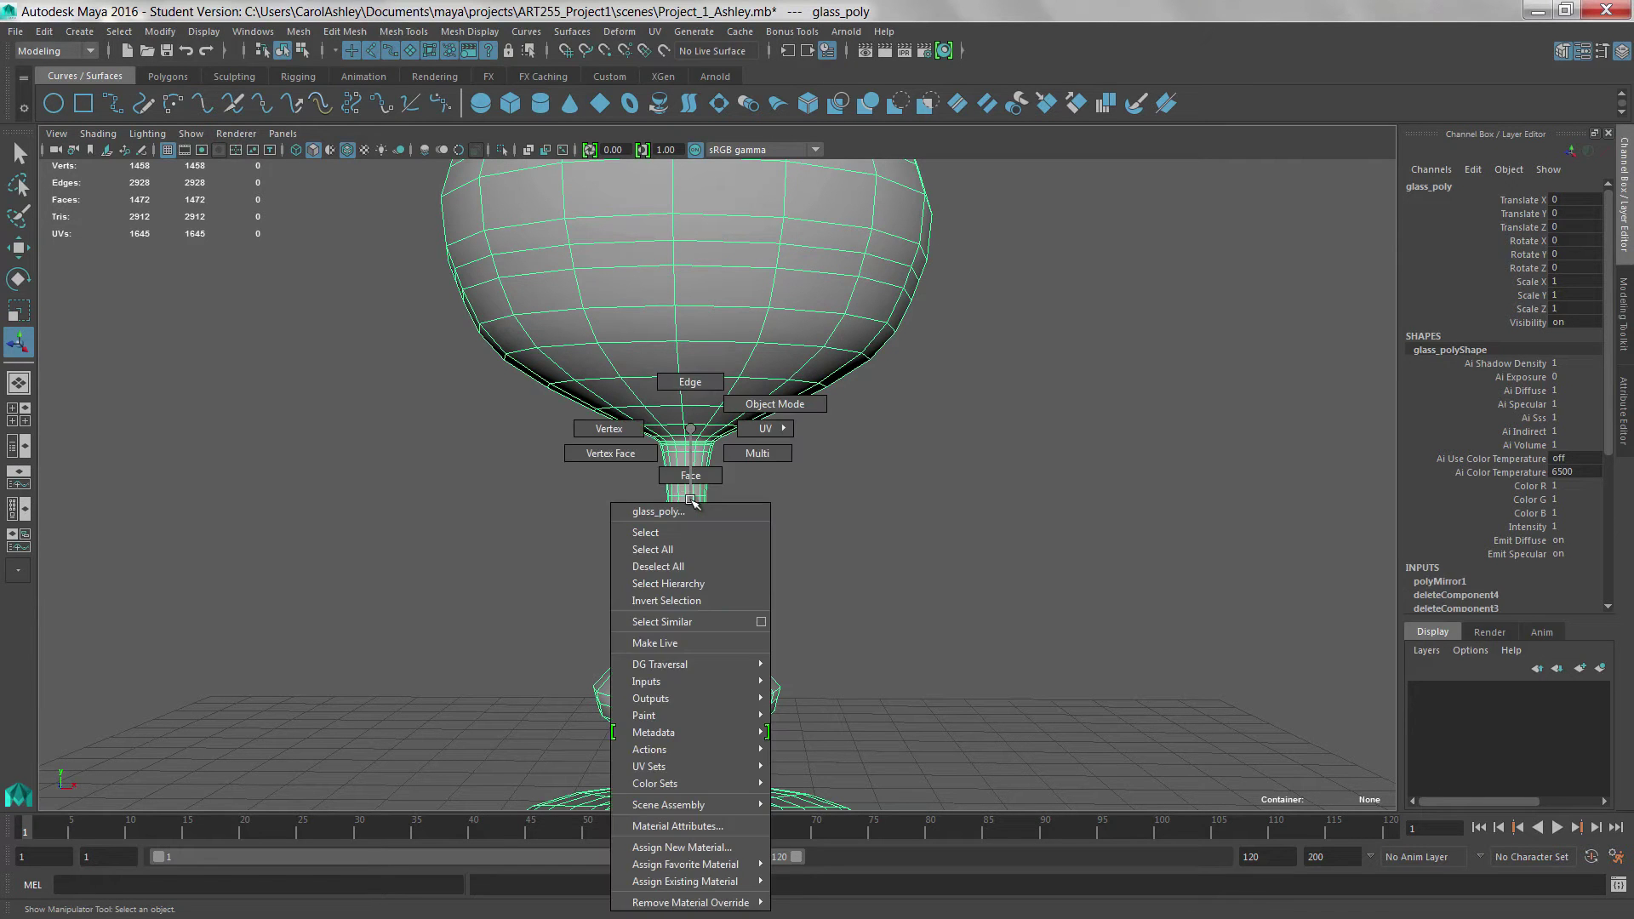
{"action": "right_click_drag", "start_coordinate": [690, 500], "coordinate": [609, 428]}
{"action": "left_click_drag", "start_coordinate": [588, 478], "coordinate": [728, 491]}
{"action": "key", "text": "r"}
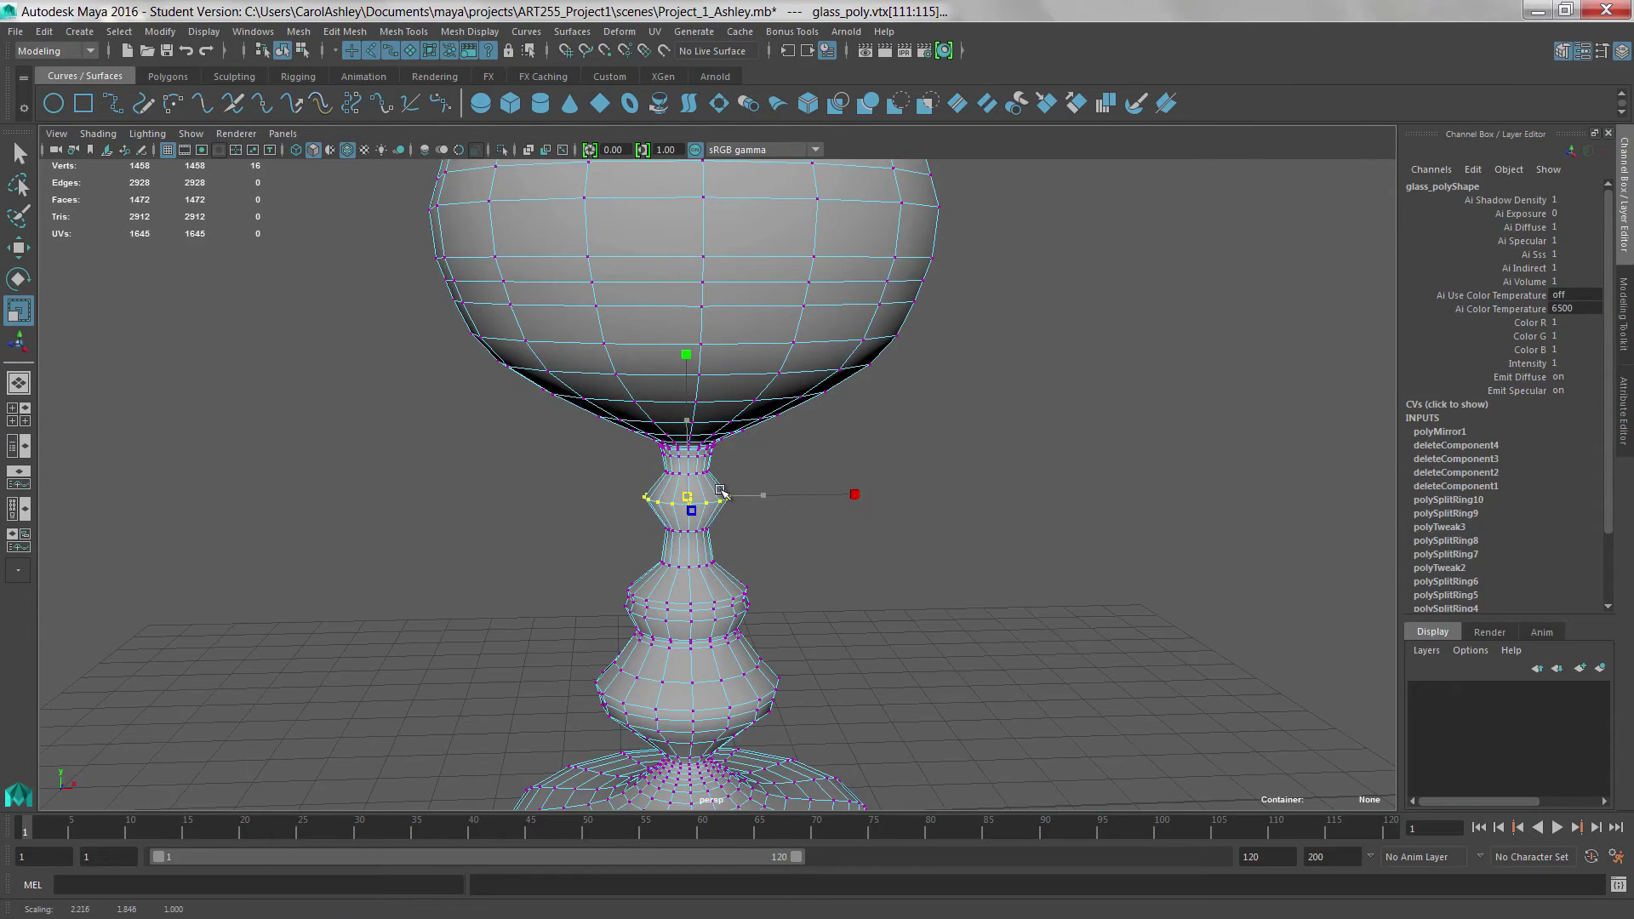
{"action": "right_click_drag", "start_coordinate": [664, 557], "coordinate": [828, 555], "text": "alt"}
Step: Rotate the bulge's vertex ring to tilt it, and tilt the rings of the upper stem knob as well
{"action": "key", "text": "e"}
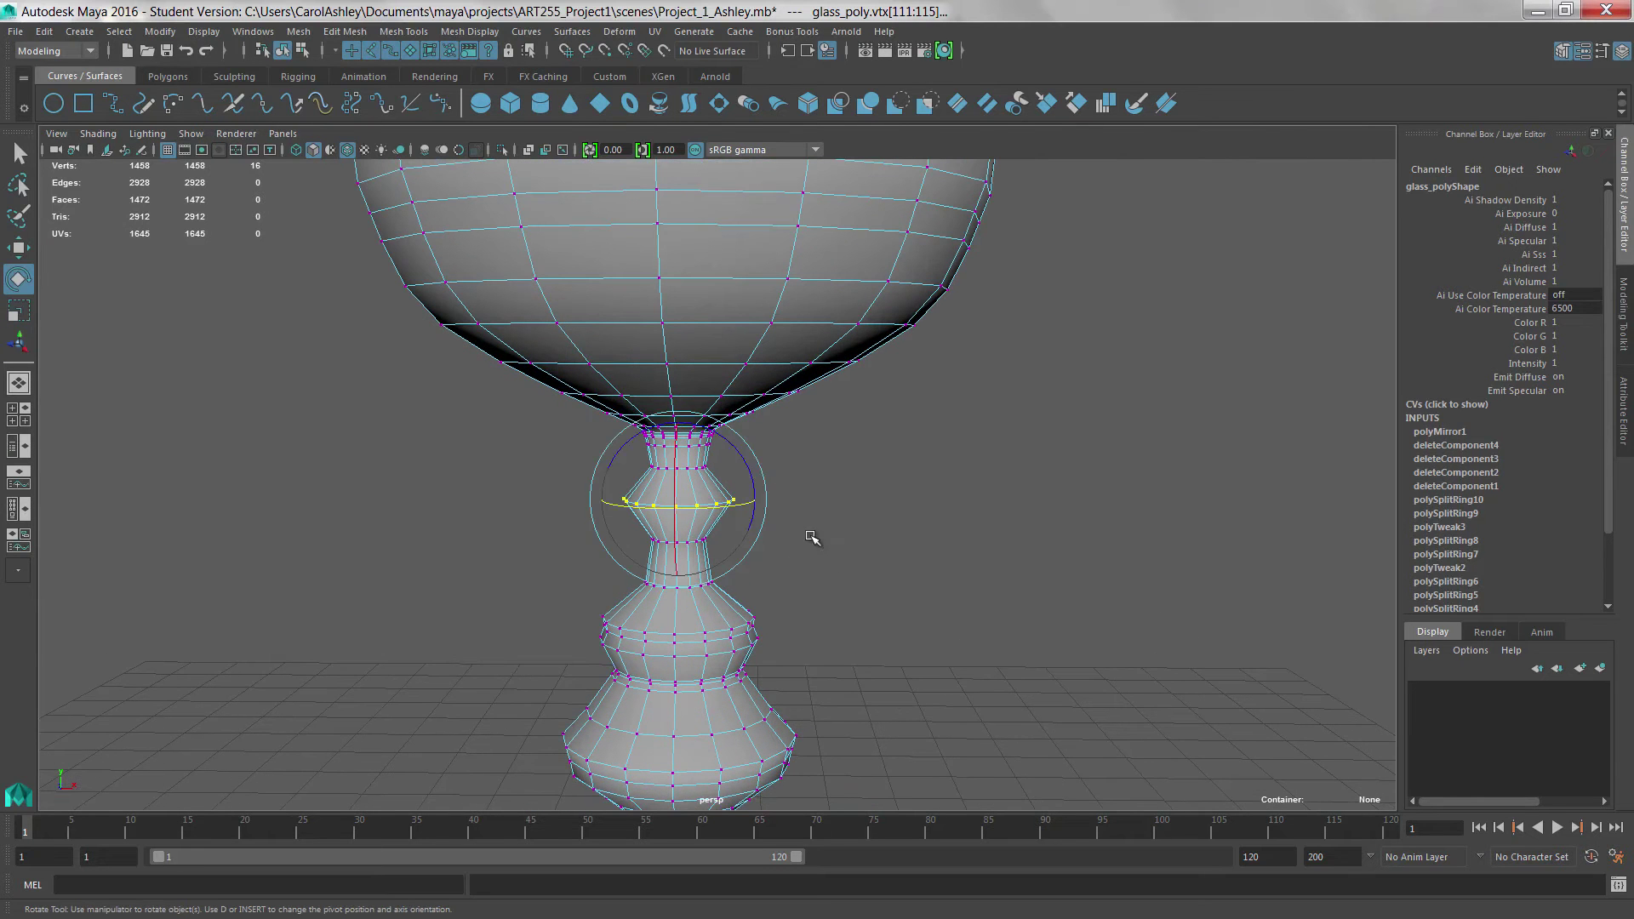
{"action": "left_click_drag", "start_coordinate": [759, 478], "coordinate": [751, 460]}
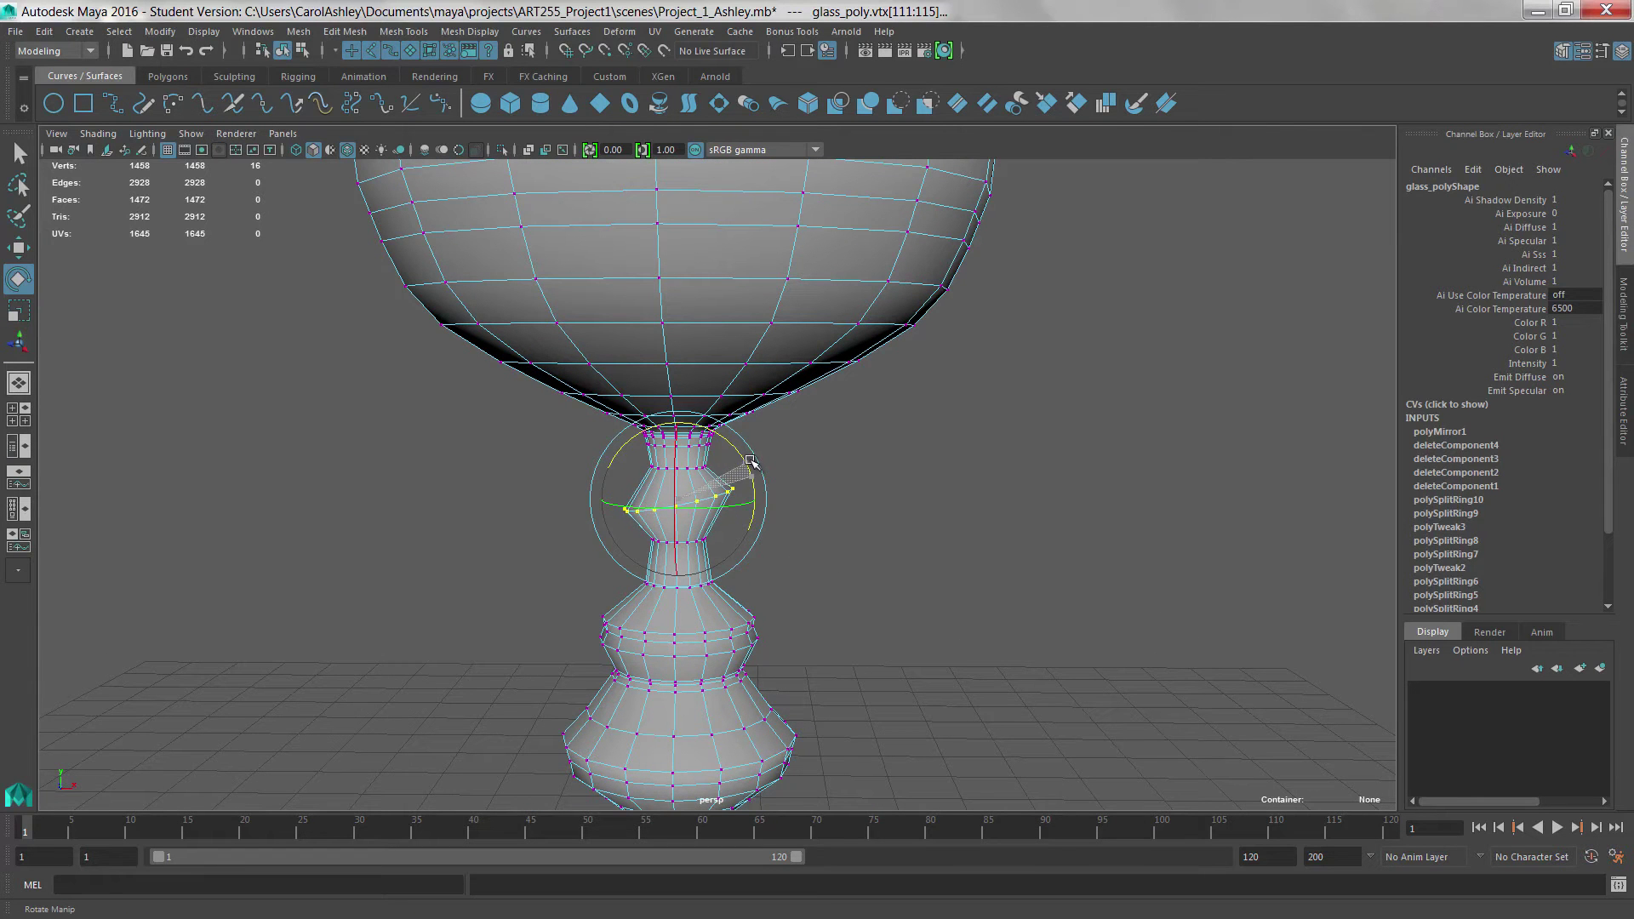
{"action": "left_click_drag", "start_coordinate": [869, 632], "coordinate": [844, 577], "text": "alt"}
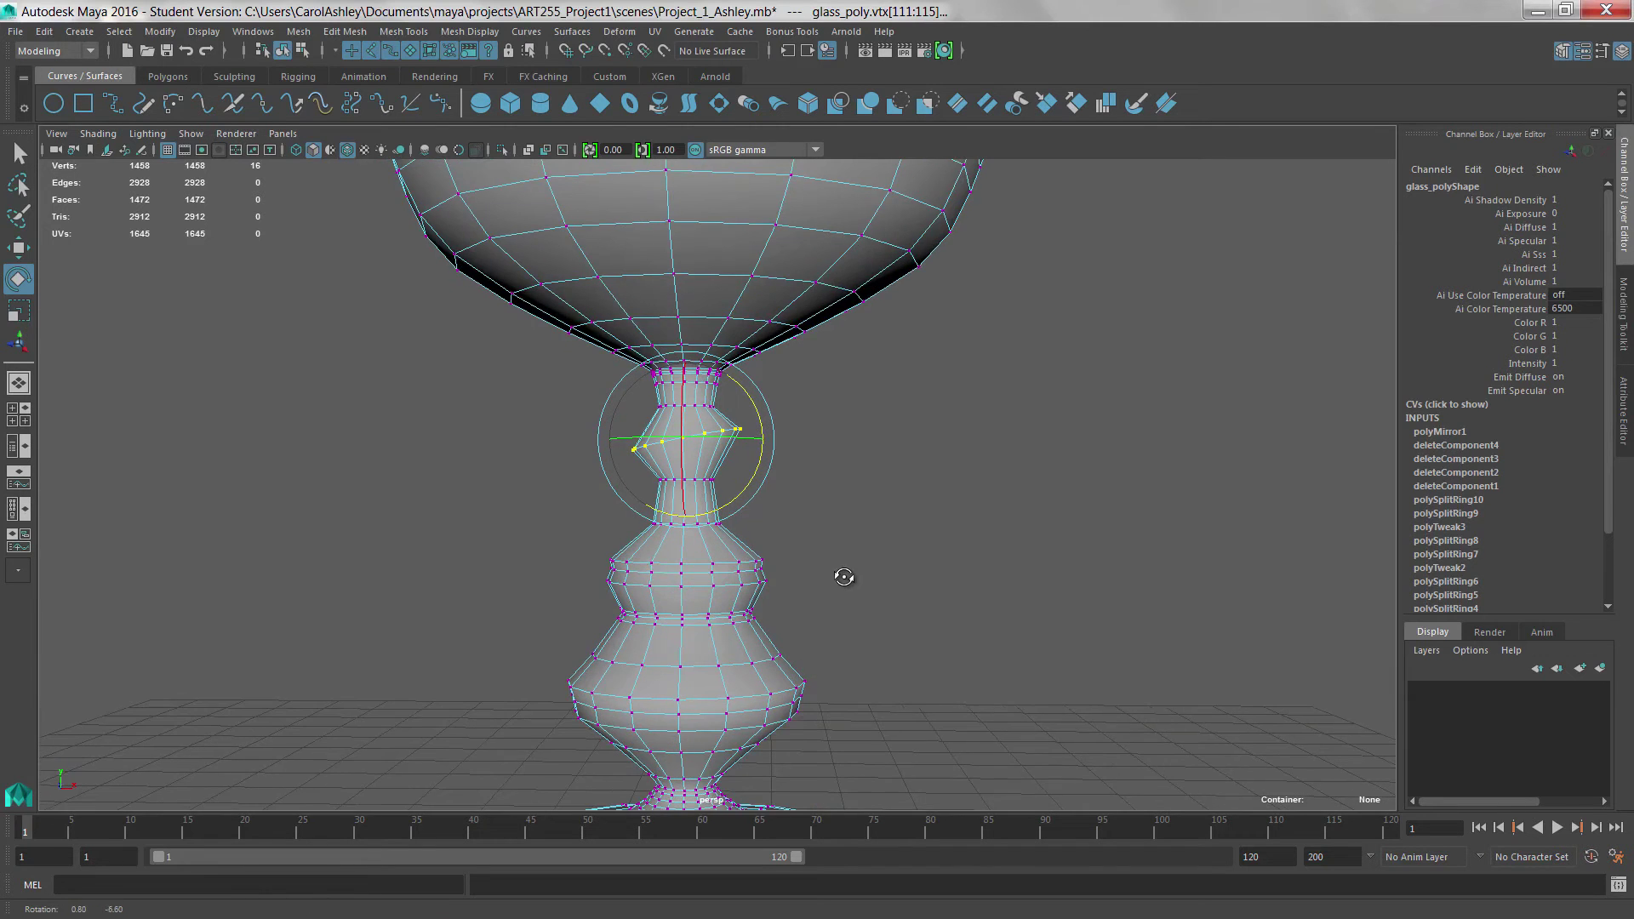
{"action": "left_click_drag", "start_coordinate": [619, 584], "coordinate": [877, 596], "text": "alt"}
{"action": "left_click_drag", "start_coordinate": [767, 545], "coordinate": [762, 559]}
Step: Select the three vertex rings around the widest part of the lower stem knob and tilt them
{"action": "middle_click_drag", "start_coordinate": [846, 627], "coordinate": [860, 494], "text": "alt"}
{"action": "left_click_drag", "start_coordinate": [517, 538], "coordinate": [545, 545]}
{"action": "left_click_drag", "start_coordinate": [864, 594], "coordinate": [593, 557]}
{"action": "left_click_drag", "start_coordinate": [753, 580], "coordinate": [937, 598]}
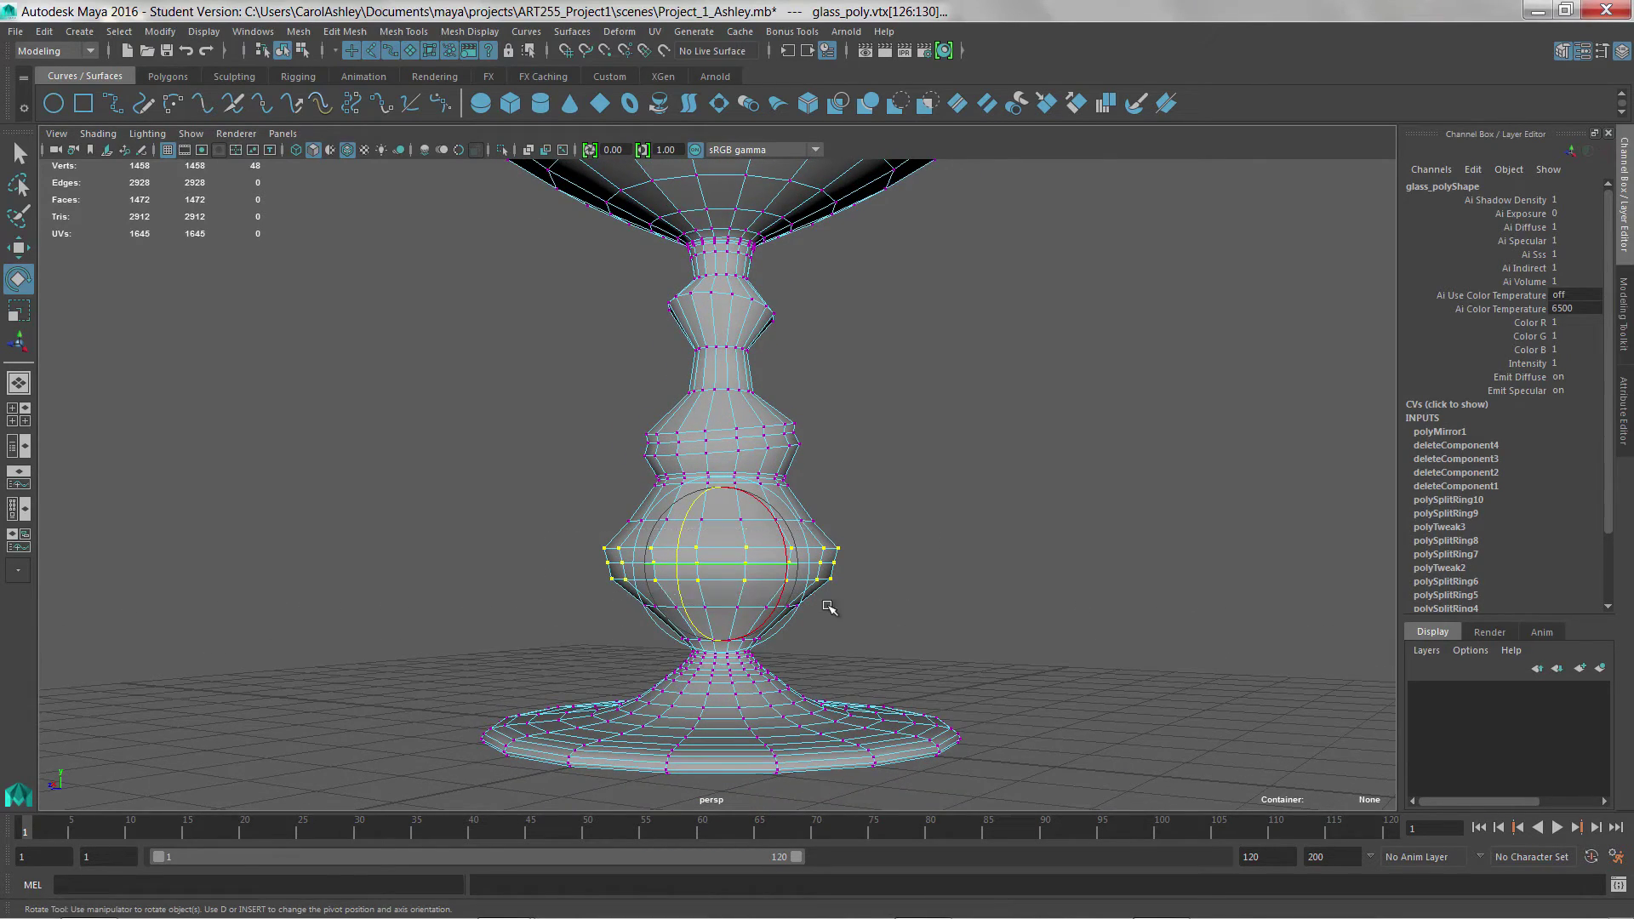
{"action": "scroll", "coordinate": [748, 613], "scroll_direction": "up", "scroll_amount": 5}
{"action": "left_click_drag", "start_coordinate": [773, 549], "coordinate": [781, 575]}
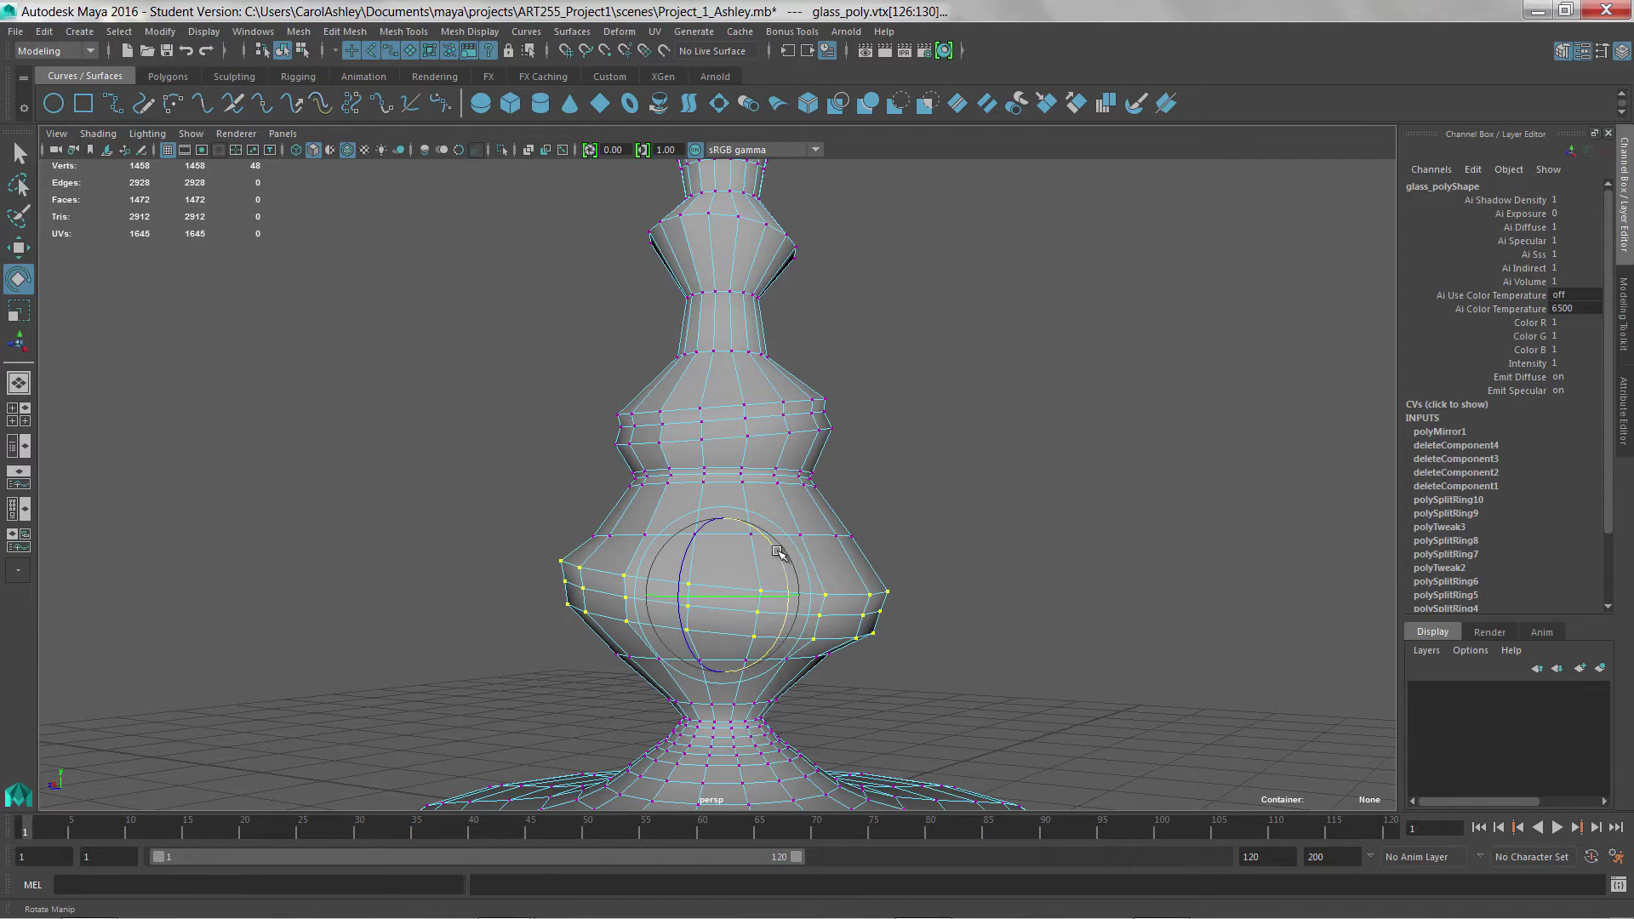
Step: Select the full vertex loop just above the widest part of the lower knob and tilt it slightly
{"action": "key", "text": "w"}
{"action": "left_click_drag", "start_coordinate": [720, 567], "coordinate": [769, 571], "text": "alt"}
{"action": "left_click", "coordinate": [793, 538]}
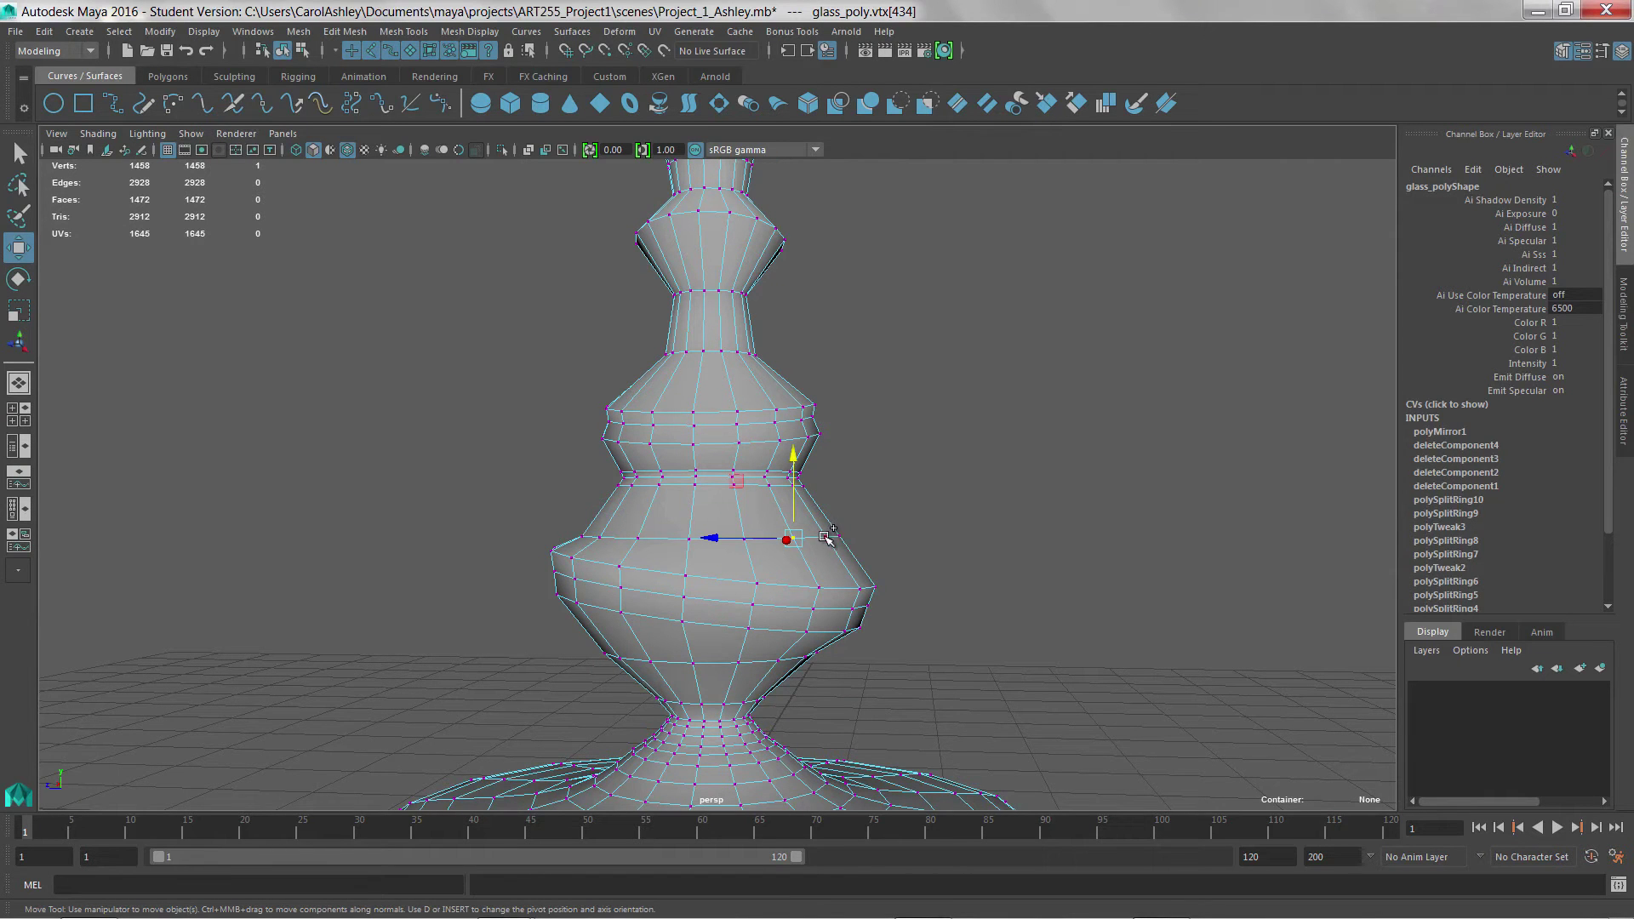
{"action": "double_click", "coordinate": [827, 537], "text": "shift"}
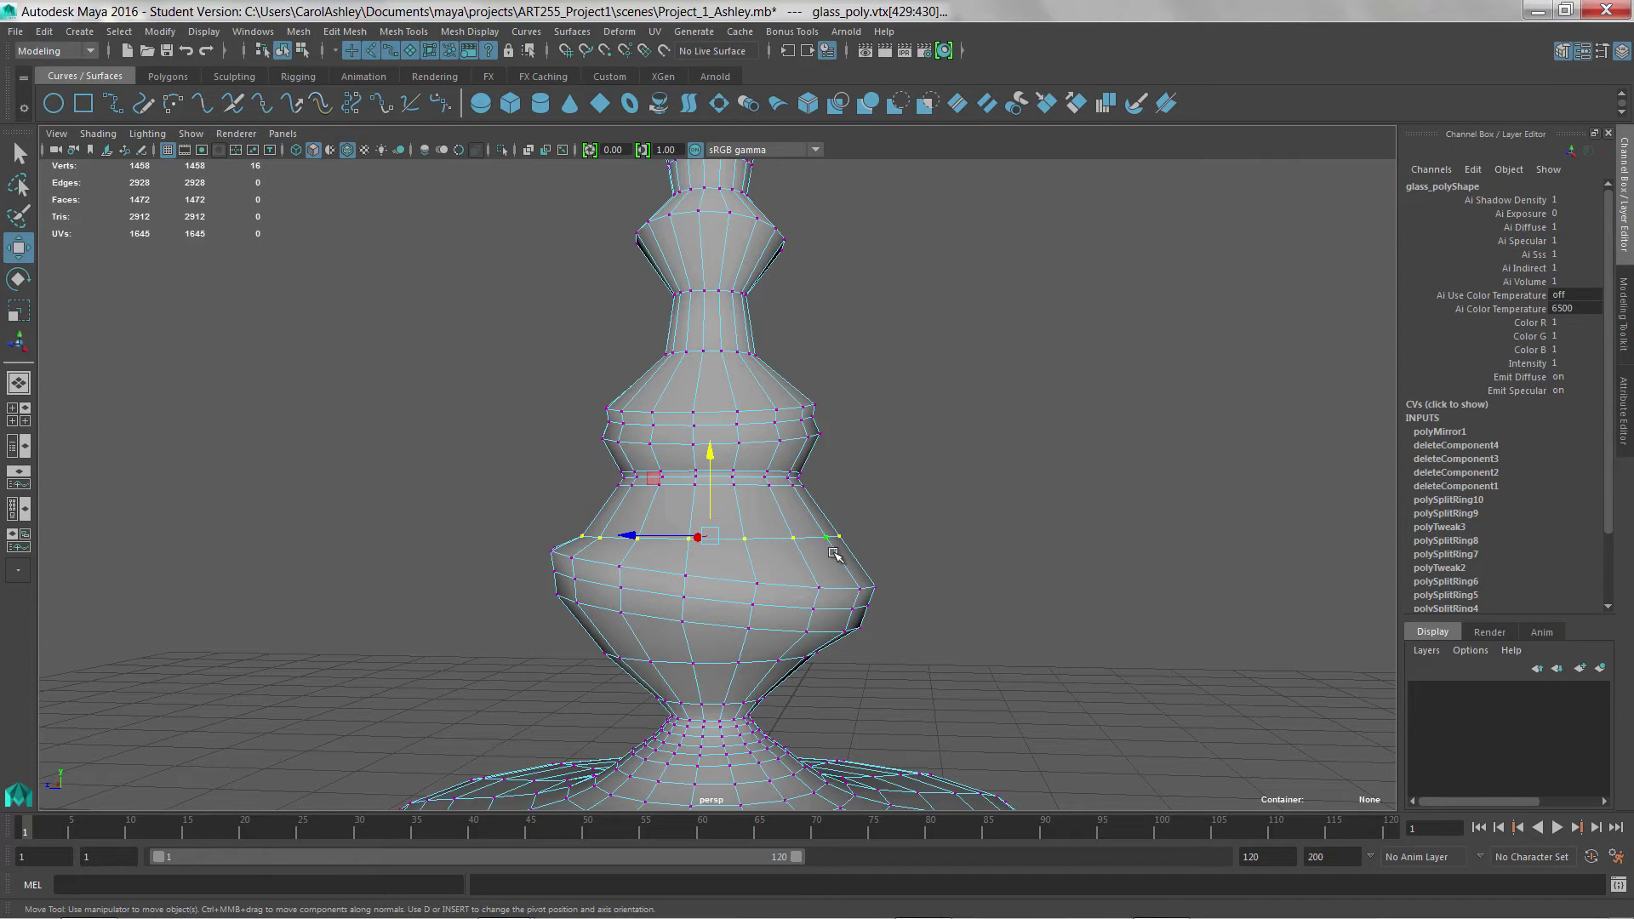
{"action": "scroll", "coordinate": [851, 561], "scroll_direction": "up", "scroll_amount": 2}
{"action": "left_click_drag", "start_coordinate": [779, 583], "coordinate": [940, 584], "text": "alt"}
{"action": "key", "text": "q"}
{"action": "key", "text": "w"}
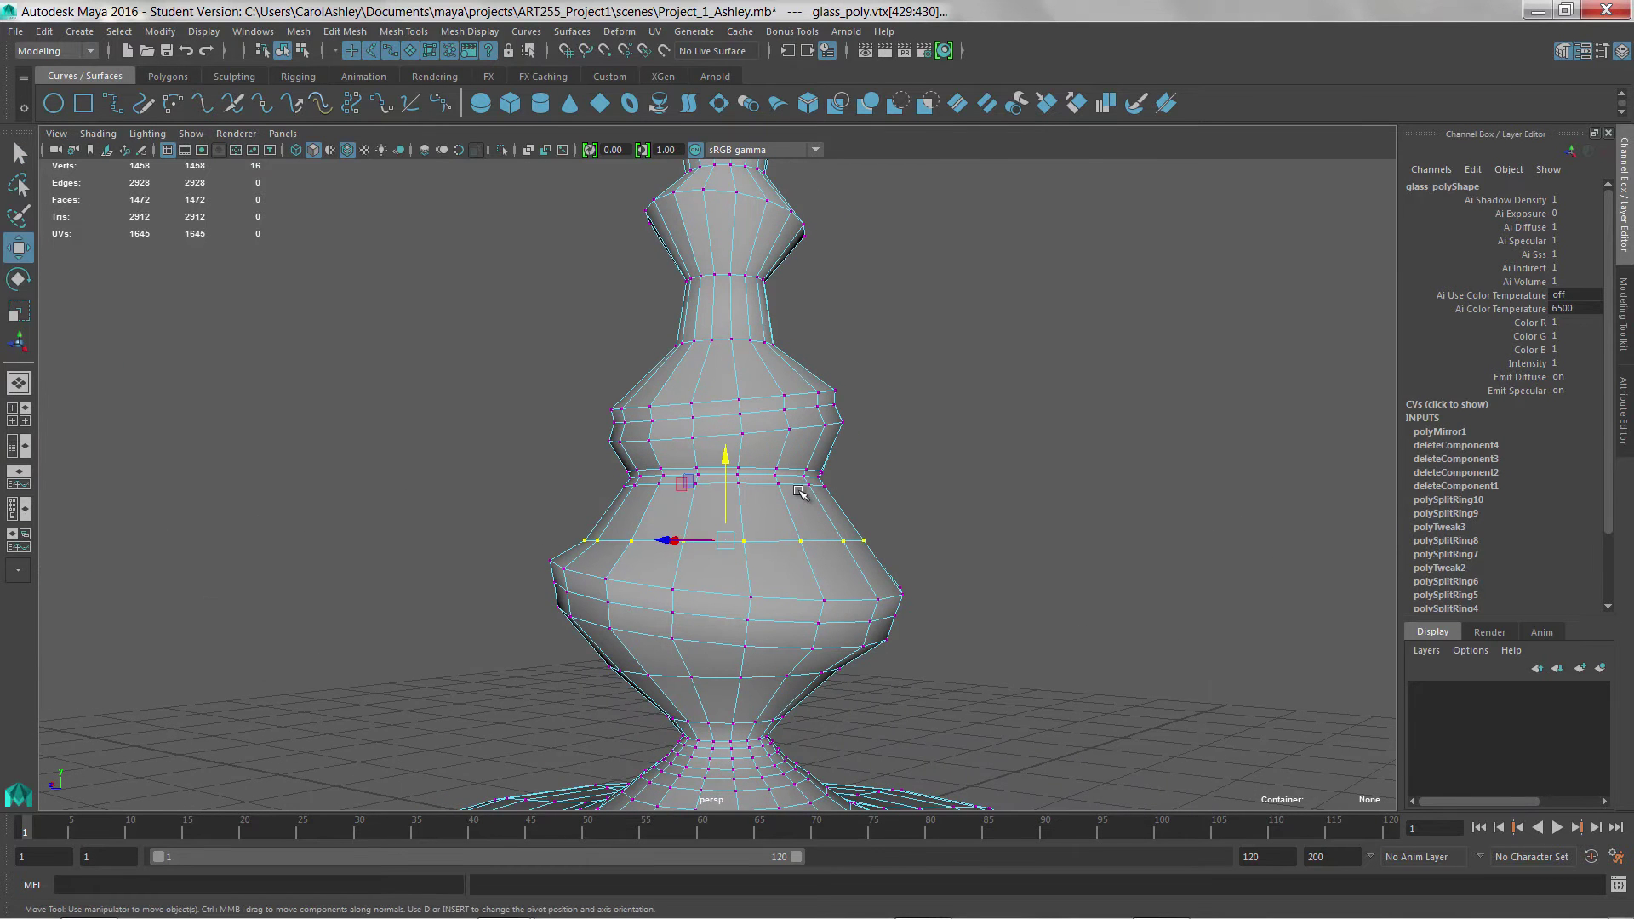
{"action": "key", "text": "e"}
{"action": "left_click_drag", "start_coordinate": [785, 502], "coordinate": [759, 570]}
Step: Shift the selected loop on the lower knob sideways along the Z axis
{"action": "key", "text": "w"}
{"action": "key", "text": "q"}
{"action": "key", "text": "w"}
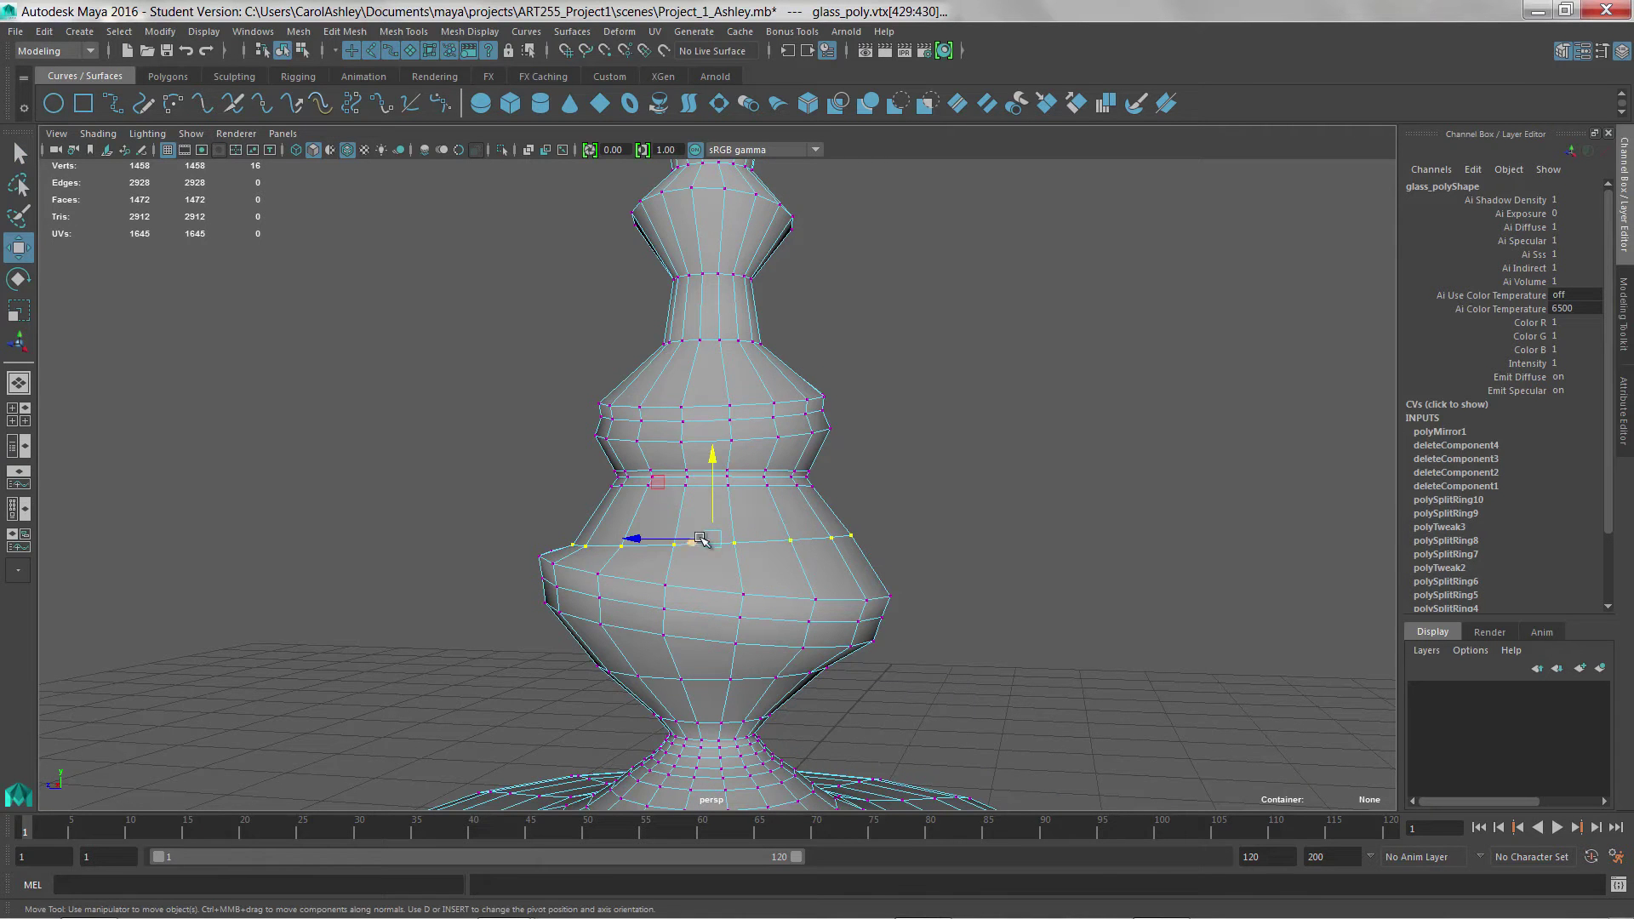
{"action": "left_click_drag", "start_coordinate": [646, 536], "coordinate": [703, 549]}
{"action": "key", "text": "r"}
Step: Tilt the vertex loop at the narrow neck below the bulge and offset the stem's rings along X
{"action": "right_click_drag", "start_coordinate": [899, 587], "coordinate": [715, 596], "text": "alt"}
{"action": "left_click_drag", "start_coordinate": [715, 596], "coordinate": [826, 660], "text": "alt"}
{"action": "scroll", "coordinate": [832, 602], "scroll_direction": "up", "scroll_amount": 2}
{"action": "double_click", "coordinate": [718, 470]}
{"action": "key", "text": "e"}
{"action": "key", "text": "w"}
{"action": "key", "text": "e"}
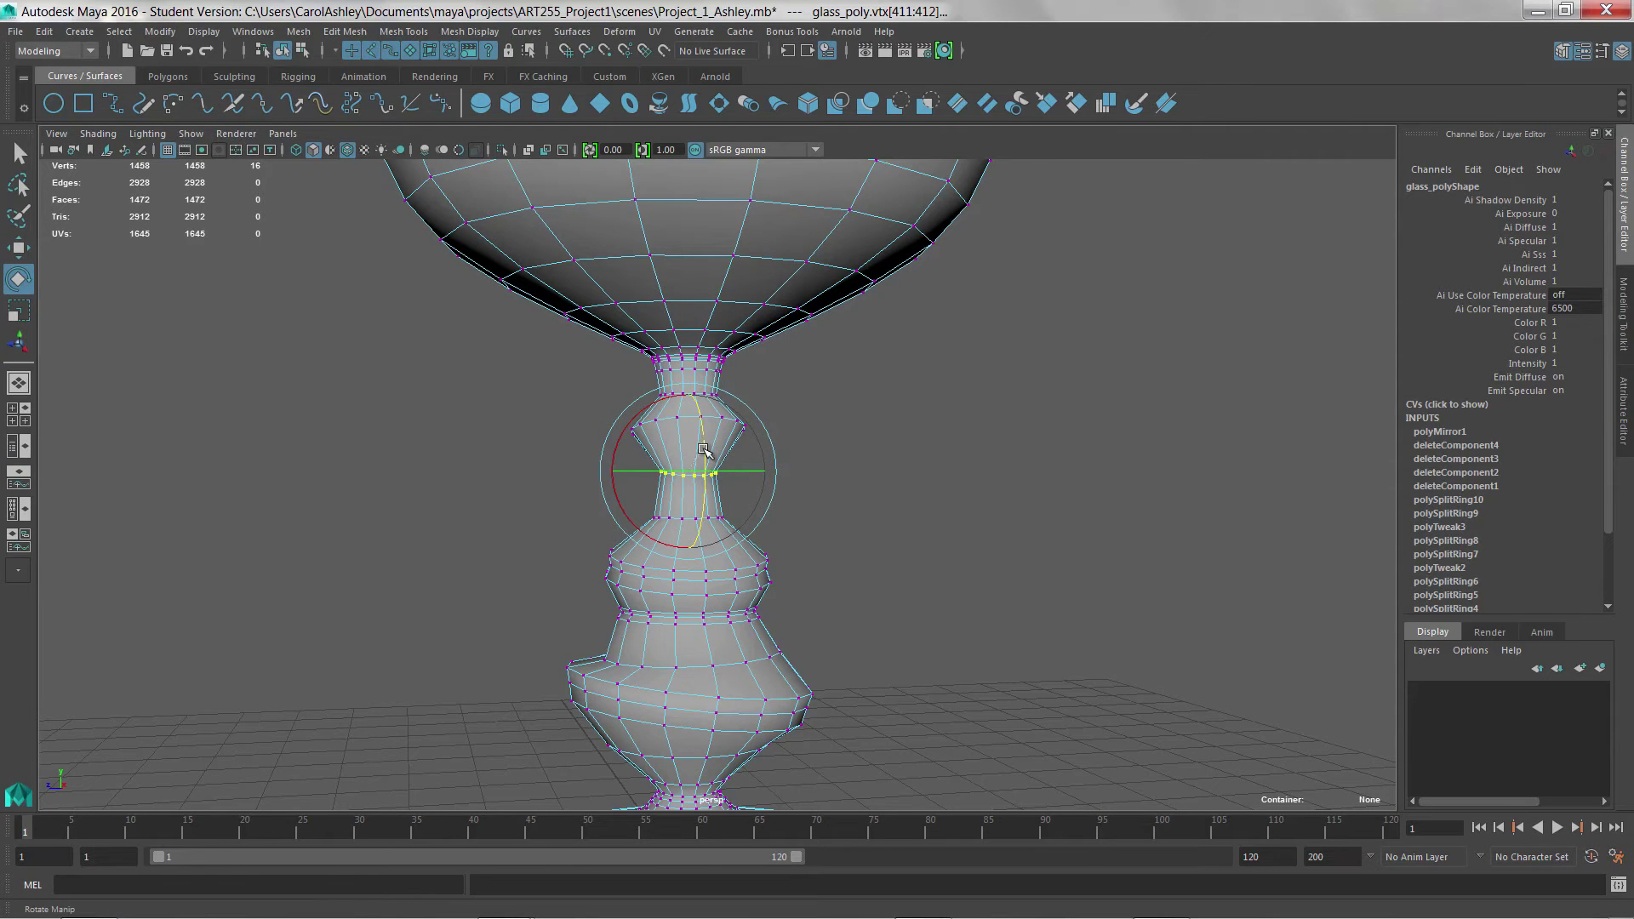
{"action": "left_click_drag", "start_coordinate": [705, 450], "coordinate": [924, 551], "text": "alt"}
{"action": "key", "text": "w"}
{"action": "right_click_drag", "start_coordinate": [924, 552], "coordinate": [963, 625], "text": "alt"}
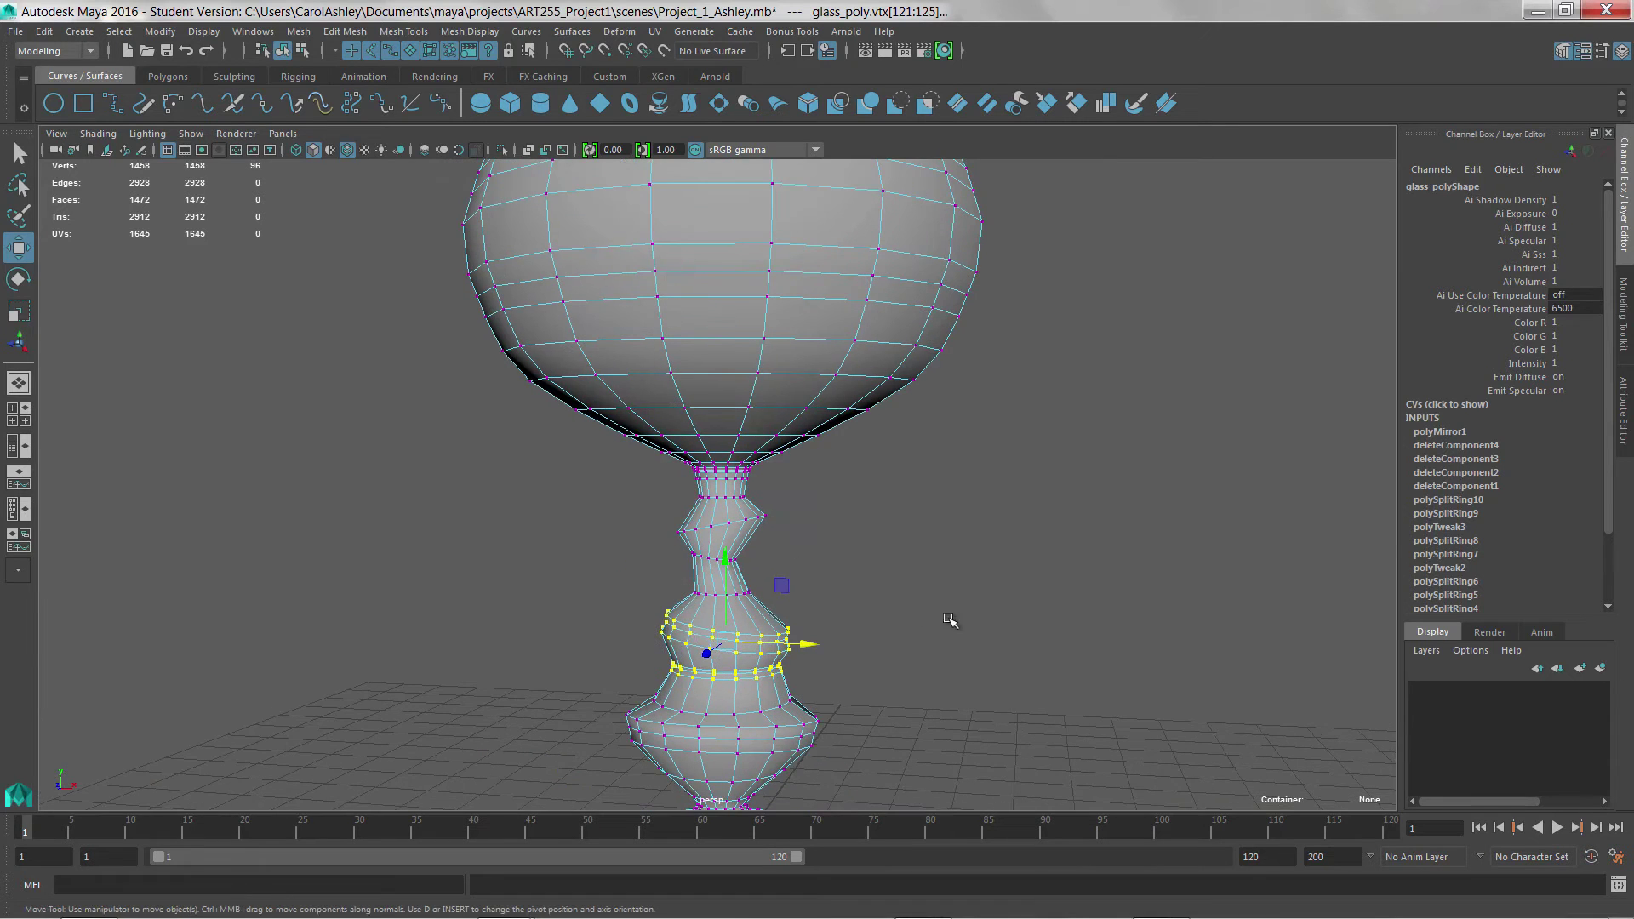
Step: Lower the vertex loop at the neck below the bulge slightly along Y and return to object selection
{"action": "middle_click_drag", "start_coordinate": [859, 699], "coordinate": [857, 522], "text": "alt"}
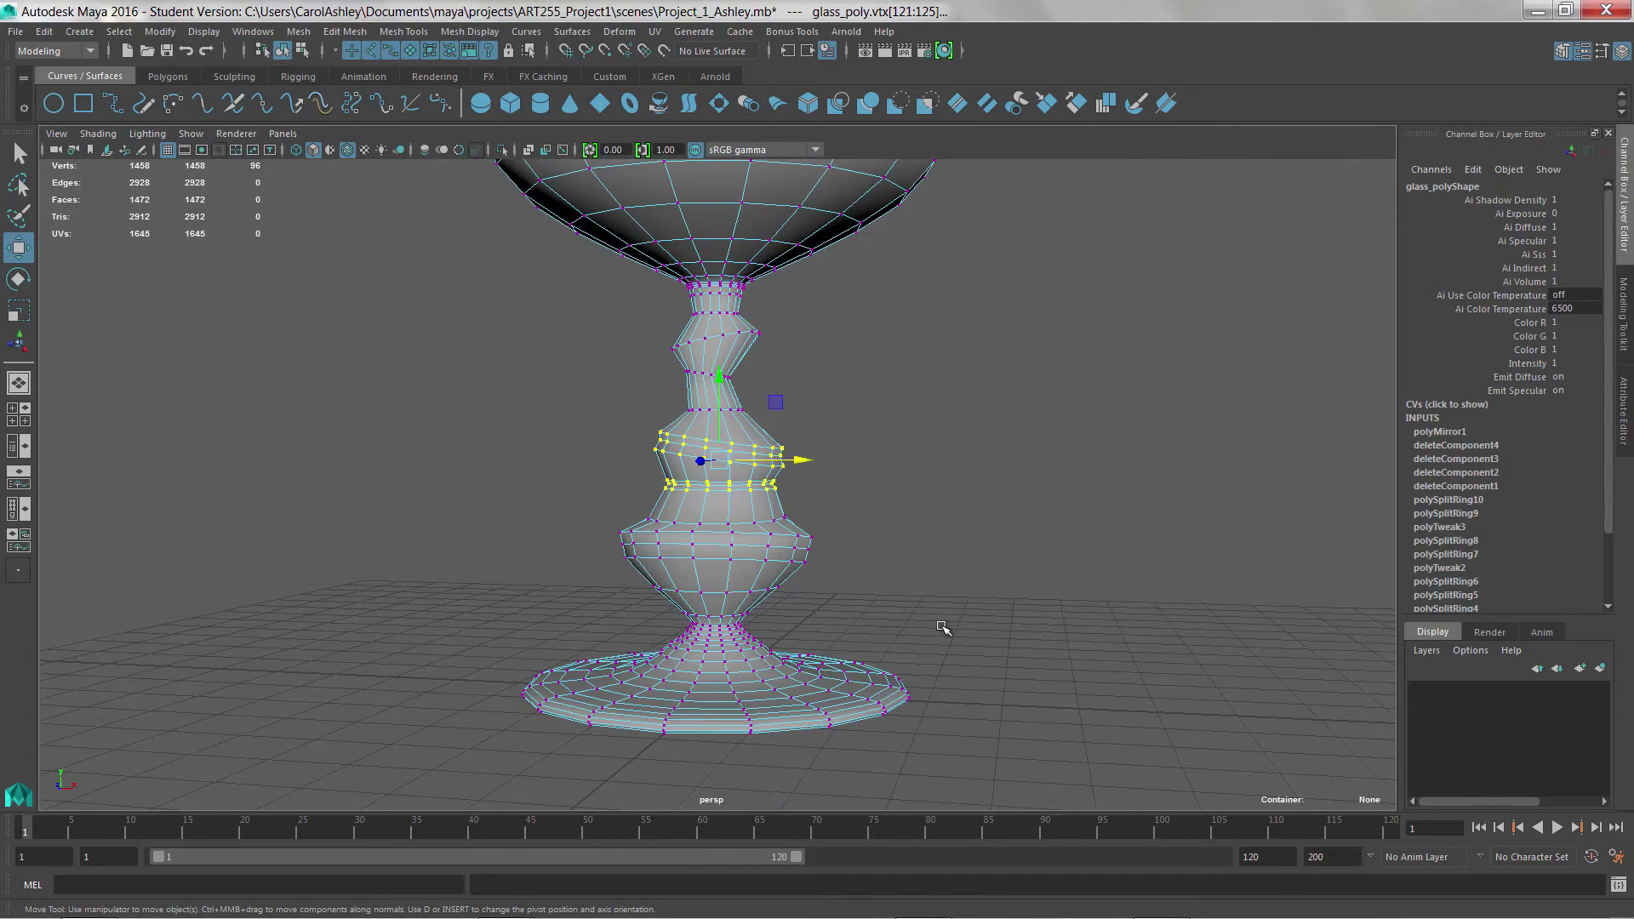
{"action": "left_click_drag", "start_coordinate": [943, 627], "coordinate": [877, 703], "text": "alt"}
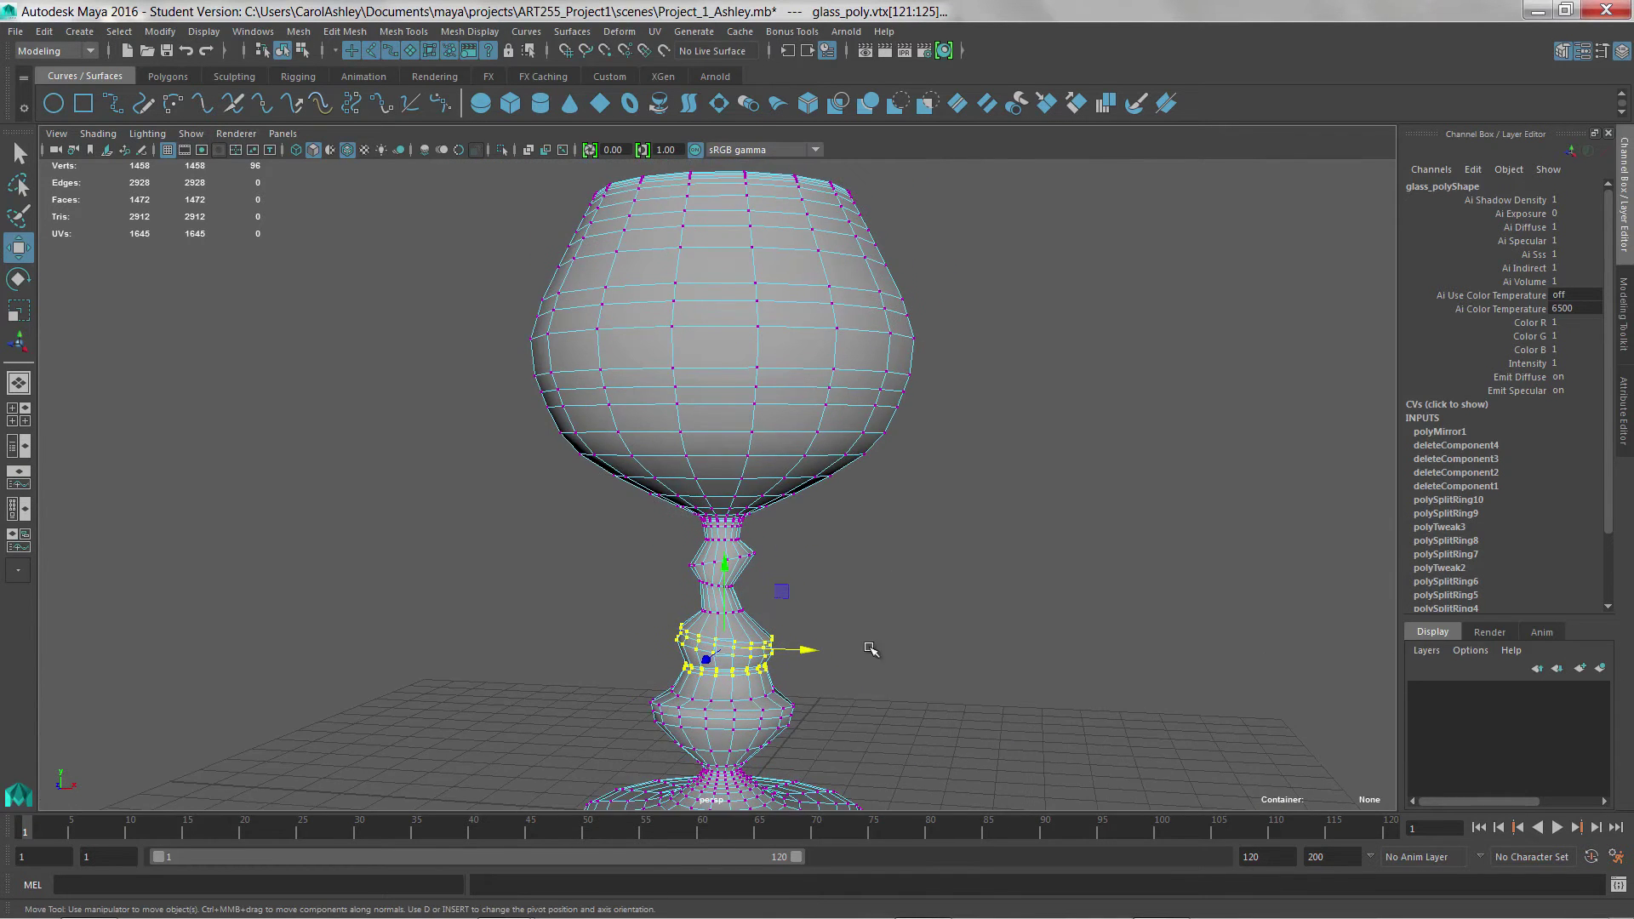
{"action": "left_click_drag", "start_coordinate": [811, 390], "coordinate": [780, 409], "text": "alt"}
{"action": "left_click_drag", "start_coordinate": [794, 648], "coordinate": [803, 620], "text": "alt"}
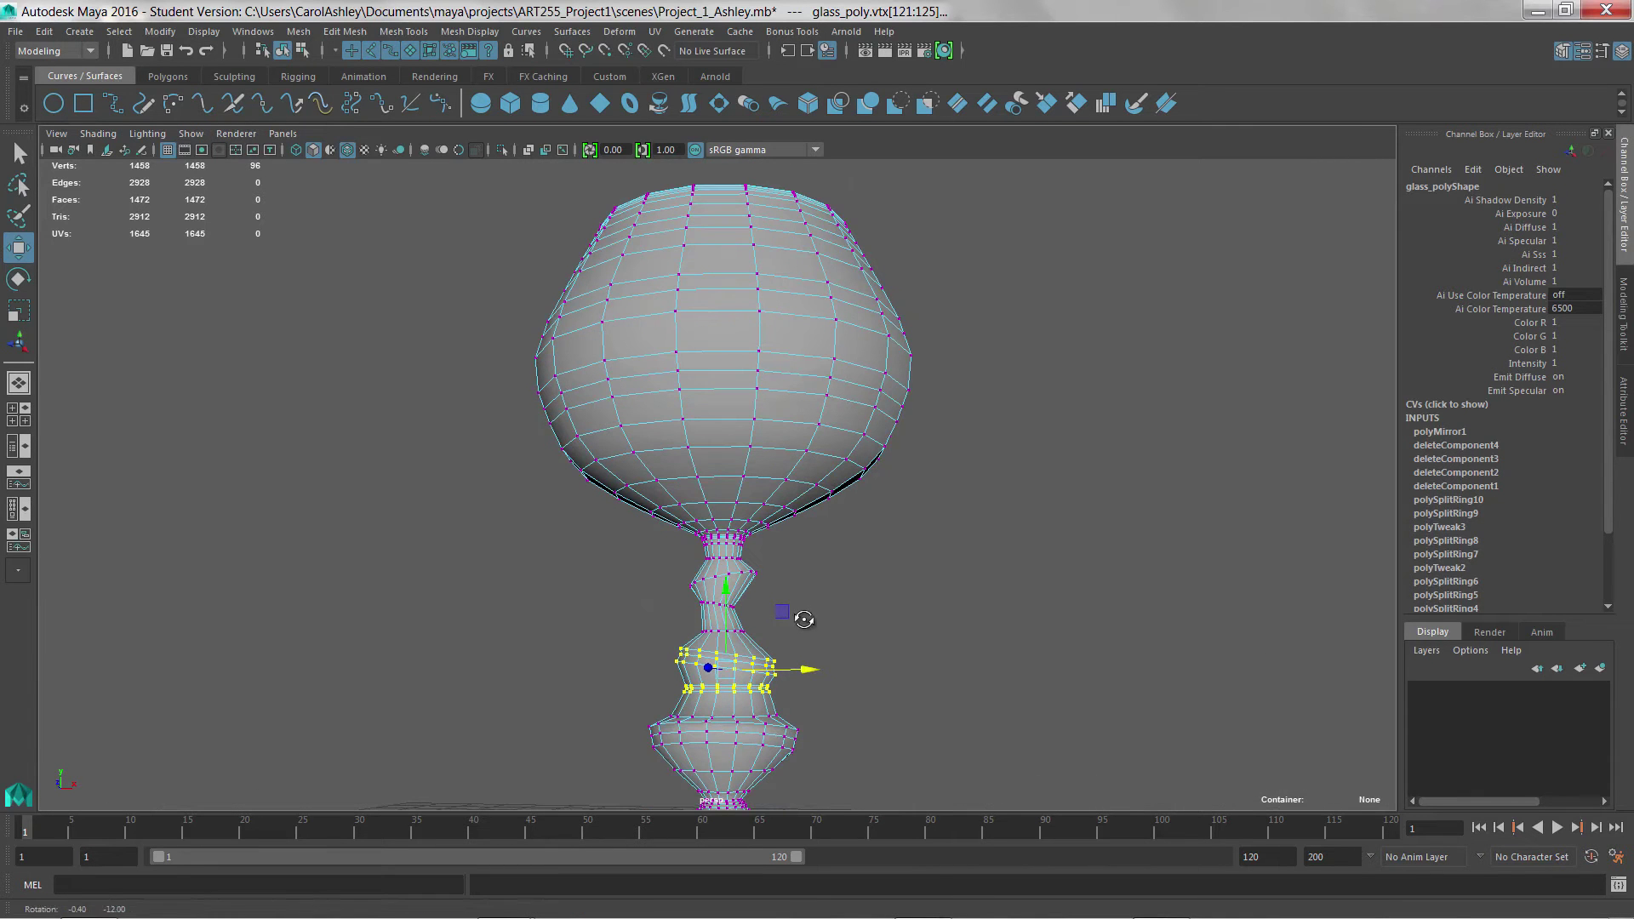
{"action": "left_click_drag", "start_coordinate": [681, 602], "coordinate": [770, 621]}
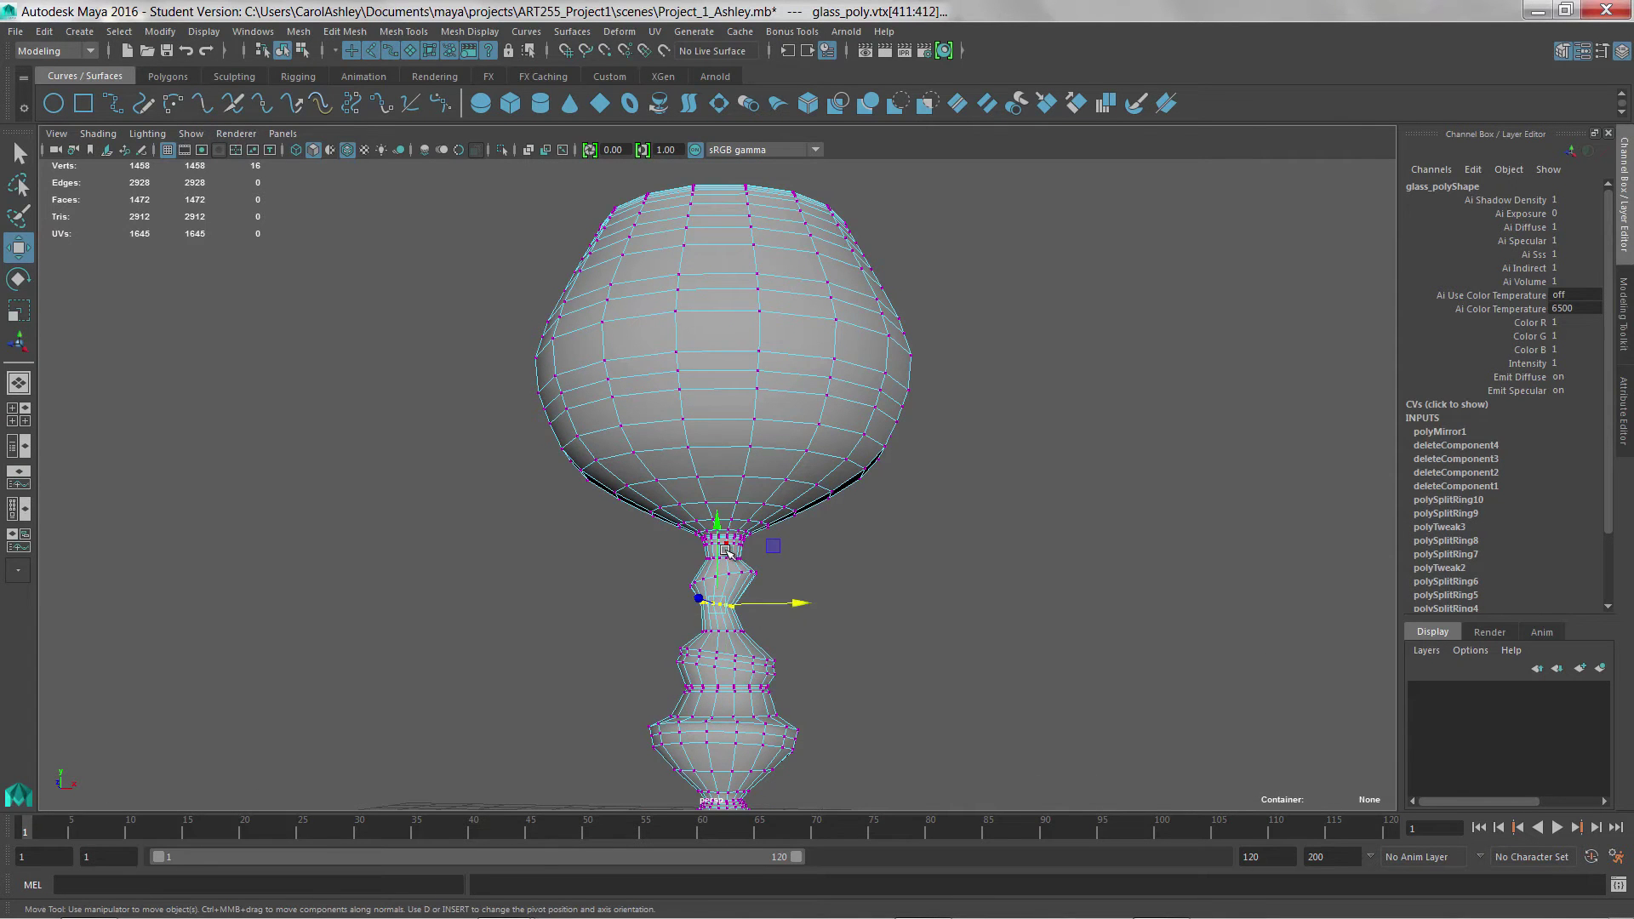
{"action": "left_click_drag", "start_coordinate": [717, 522], "coordinate": [719, 529]}
{"action": "left_click_drag", "start_coordinate": [992, 613], "coordinate": [875, 558], "text": "alt"}
{"action": "right_click_drag", "start_coordinate": [758, 428], "coordinate": [819, 407]}
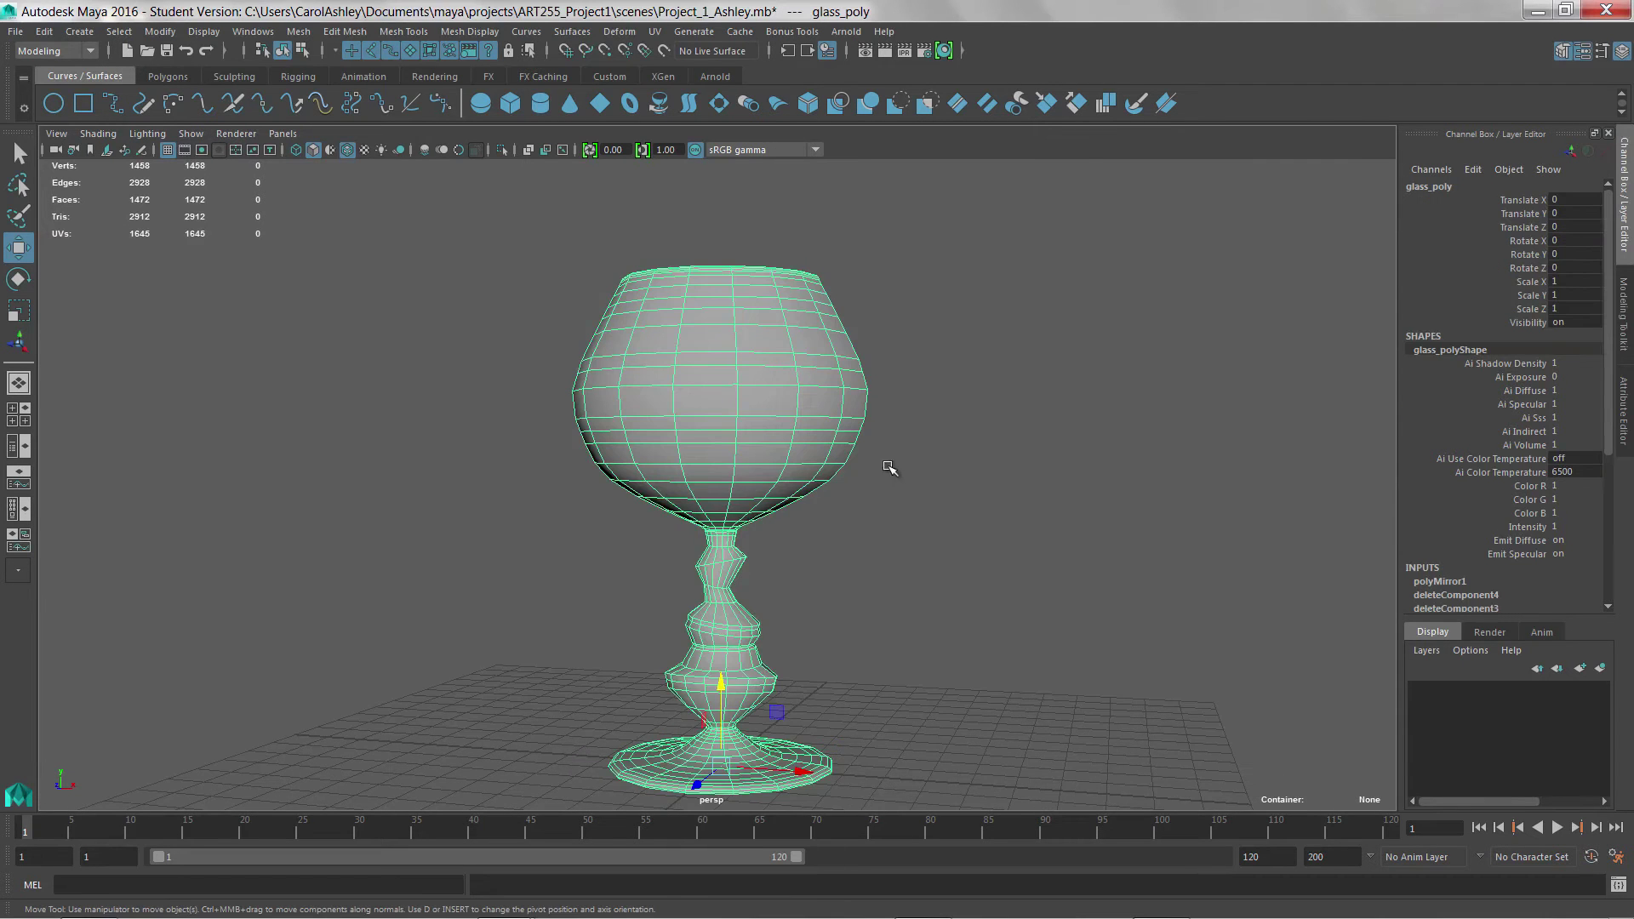
{"action": "left_click_drag", "start_coordinate": [1027, 682], "coordinate": [990, 539], "text": "alt"}
{"action": "right_click_drag", "start_coordinate": [759, 428], "coordinate": [796, 411]}
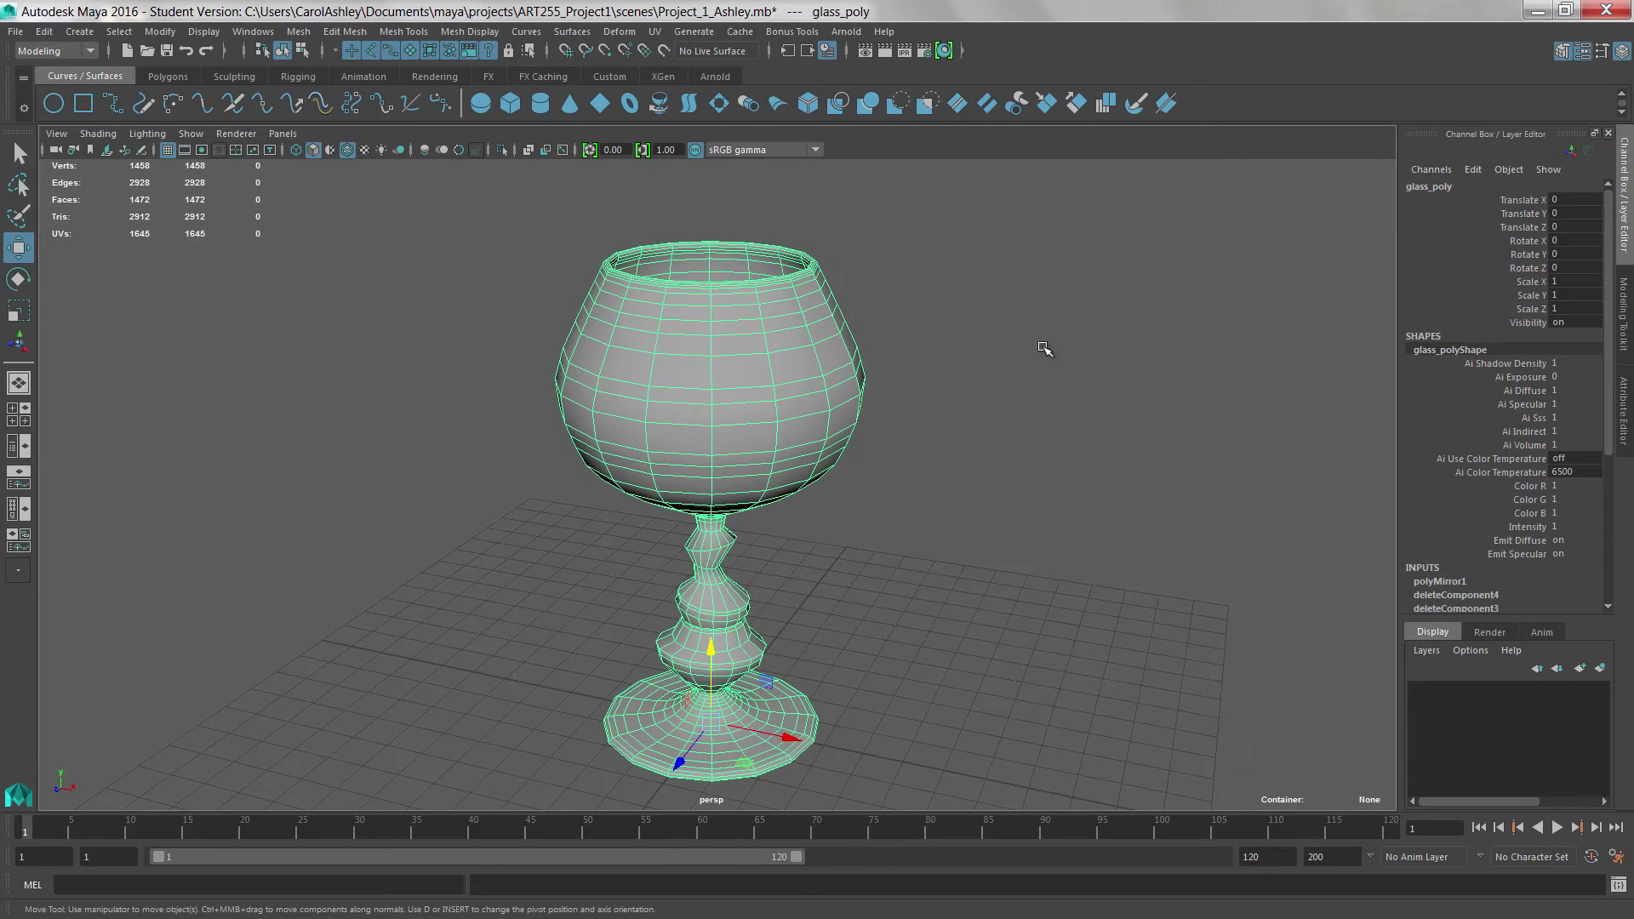
Step: Create a lattice deformer around the whole glass
{"action": "left_click", "coordinate": [620, 31]}
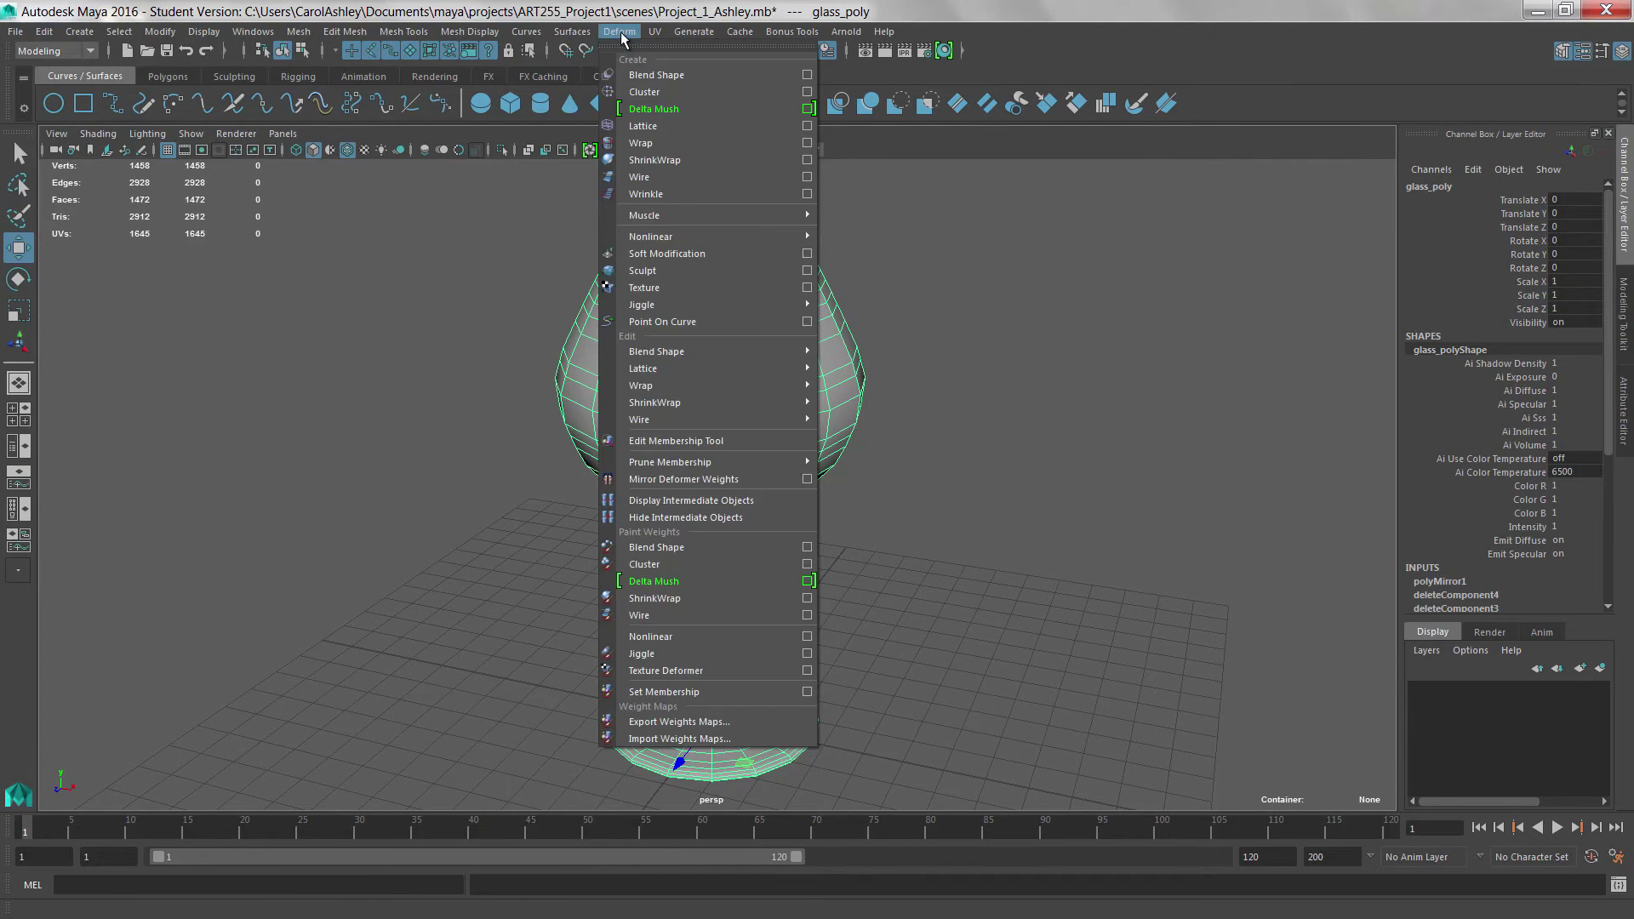
{"action": "left_click", "coordinate": [645, 126]}
{"action": "right_click_drag", "start_coordinate": [1057, 477], "coordinate": [980, 503], "text": "alt"}
{"action": "mouse_move", "coordinate": [941, 536]}
{"action": "left_mouse_down", "text": "alt"}
{"action": "mouse_move", "coordinate": [985, 507]}
{"action": "mouse_move", "coordinate": [934, 518]}
{"action": "left_mouse_up", "text": "alt"}
{"action": "left_click_drag", "start_coordinate": [996, 446], "coordinate": [992, 445], "text": "alt"}
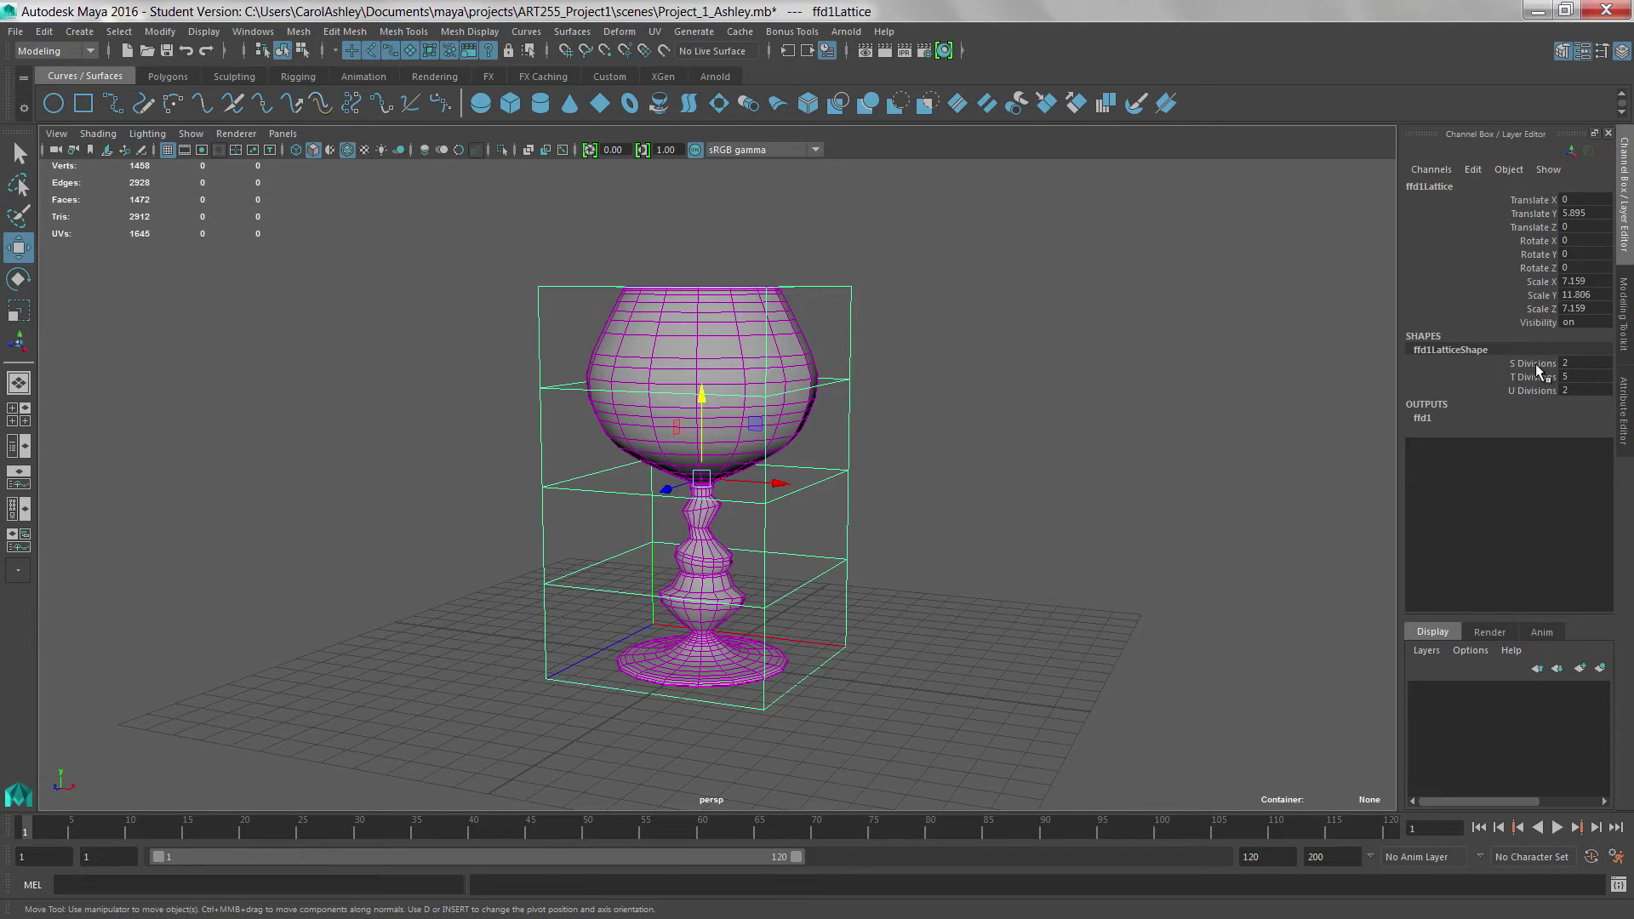
Step: Set the lattice's S, T and U divisions to 6
{"action": "double_click", "coordinate": [1586, 363]}
{"action": "key", "text": "Return"}
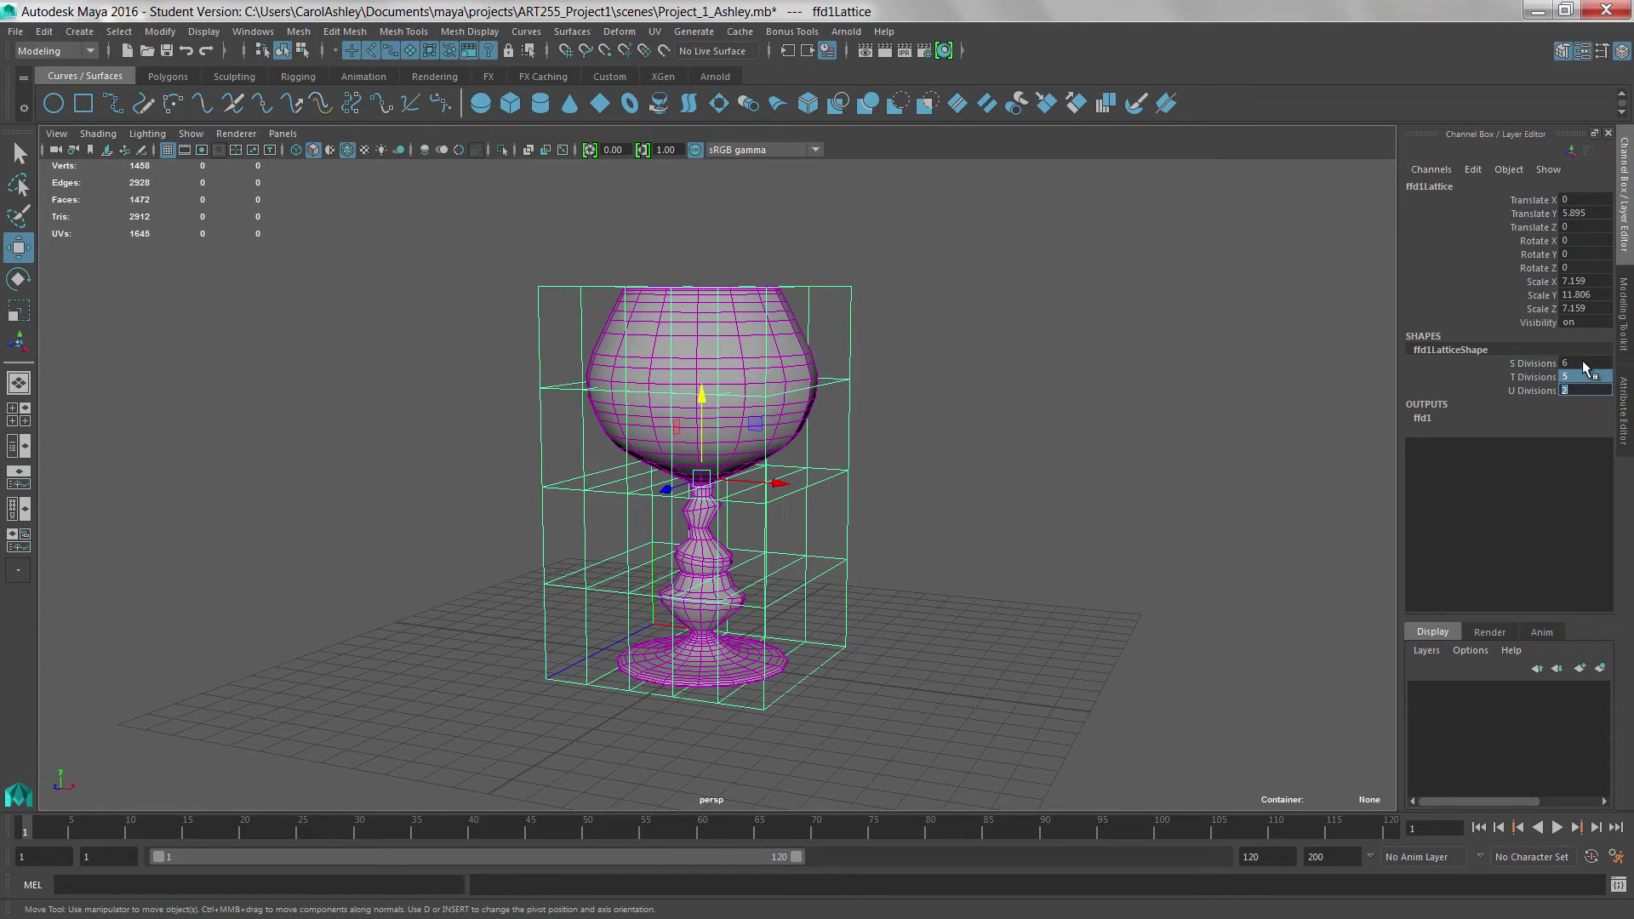
{"action": "type", "text": "6"}
{"action": "key", "text": "Return"}
Step: Scale the row of lattice points around the lower bowl outward to widen the bowl, and adjust the row's height
{"action": "left_click_drag", "start_coordinate": [962, 546], "coordinate": [817, 520], "text": "alt"}
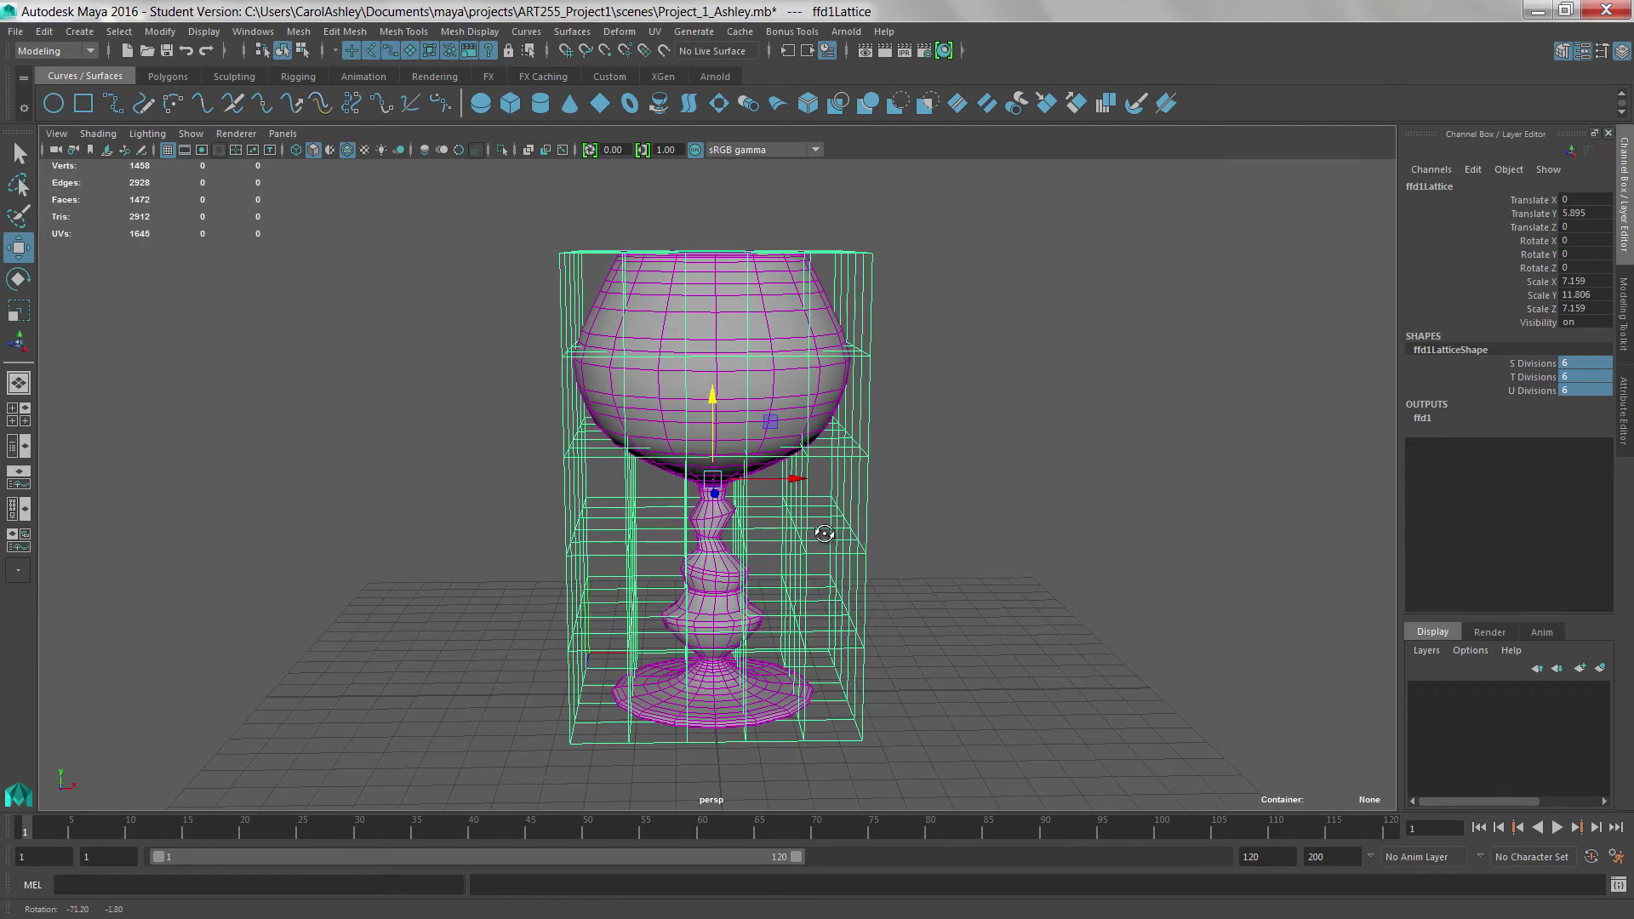
{"action": "right_click", "coordinate": [860, 458]}
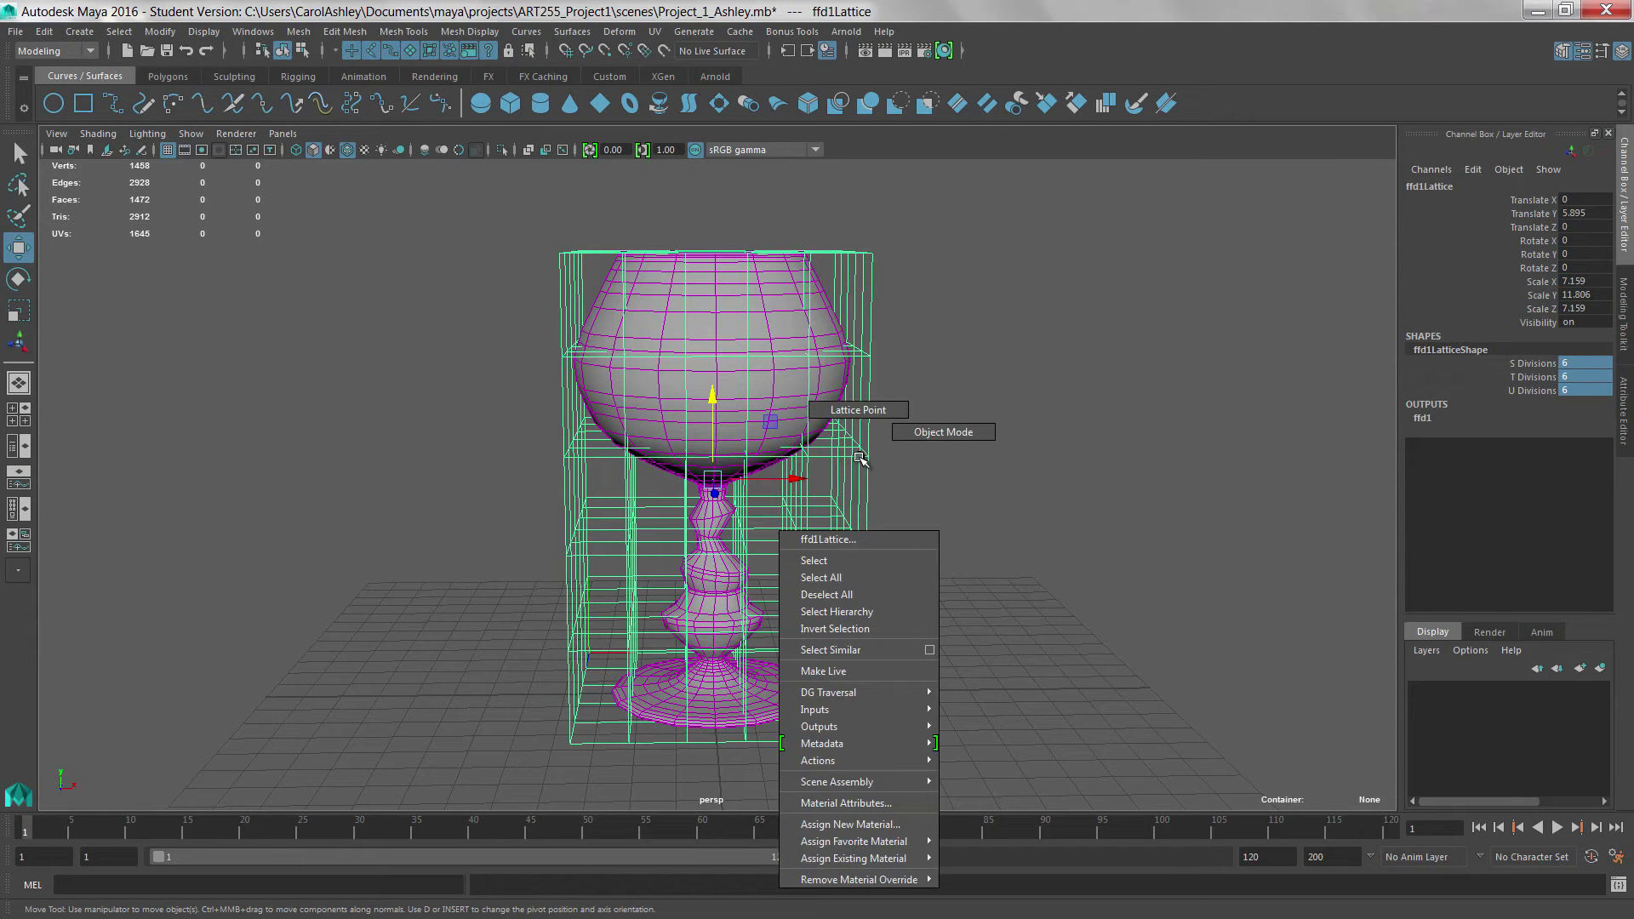
{"action": "left_click", "coordinate": [868, 410]}
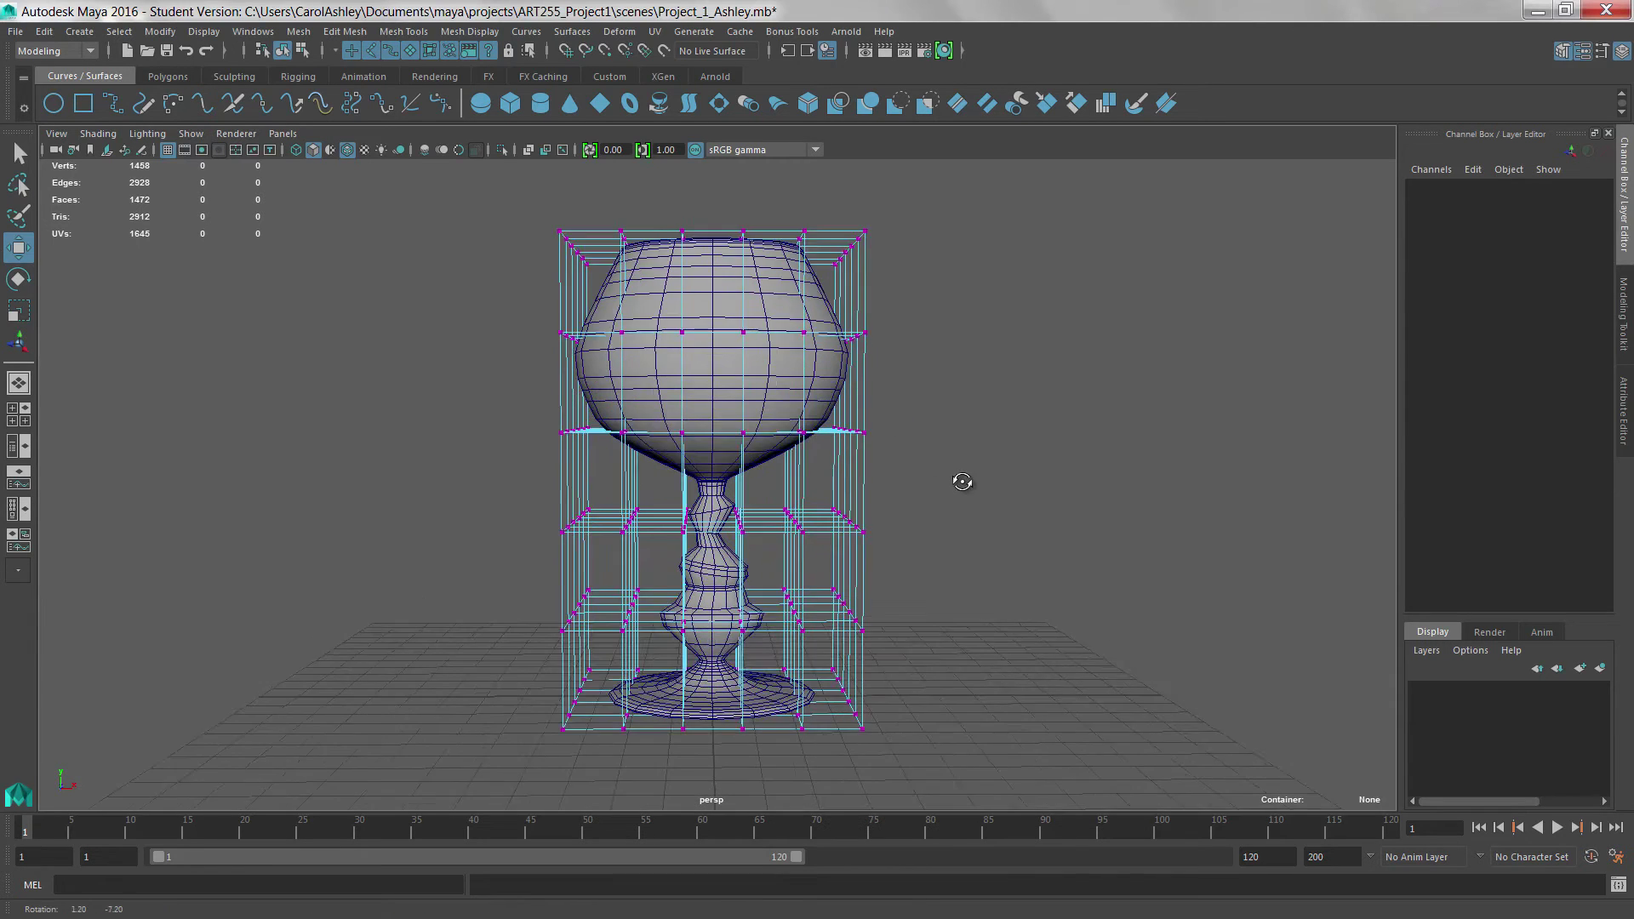
{"action": "mouse_move", "coordinate": [943, 525]}
{"action": "left_mouse_down", "text": "alt"}
{"action": "mouse_move", "coordinate": [910, 518]}
{"action": "mouse_move", "coordinate": [922, 511]}
{"action": "left_mouse_up", "text": "alt"}
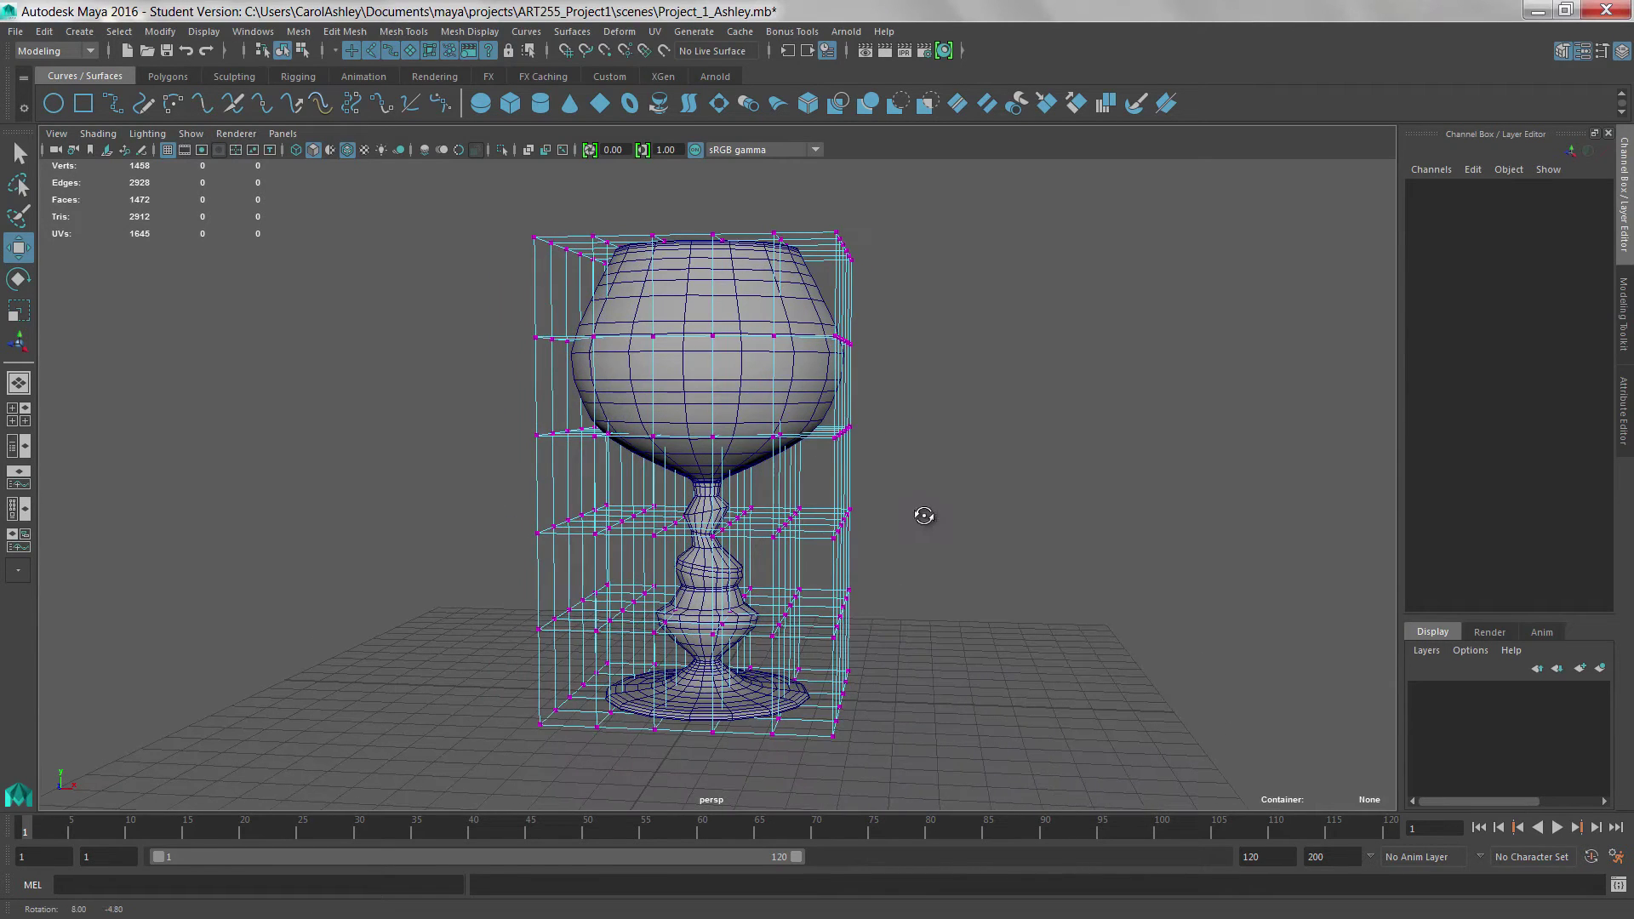
{"action": "left_click_drag", "start_coordinate": [477, 392], "coordinate": [909, 475]}
{"action": "key", "text": "r"}
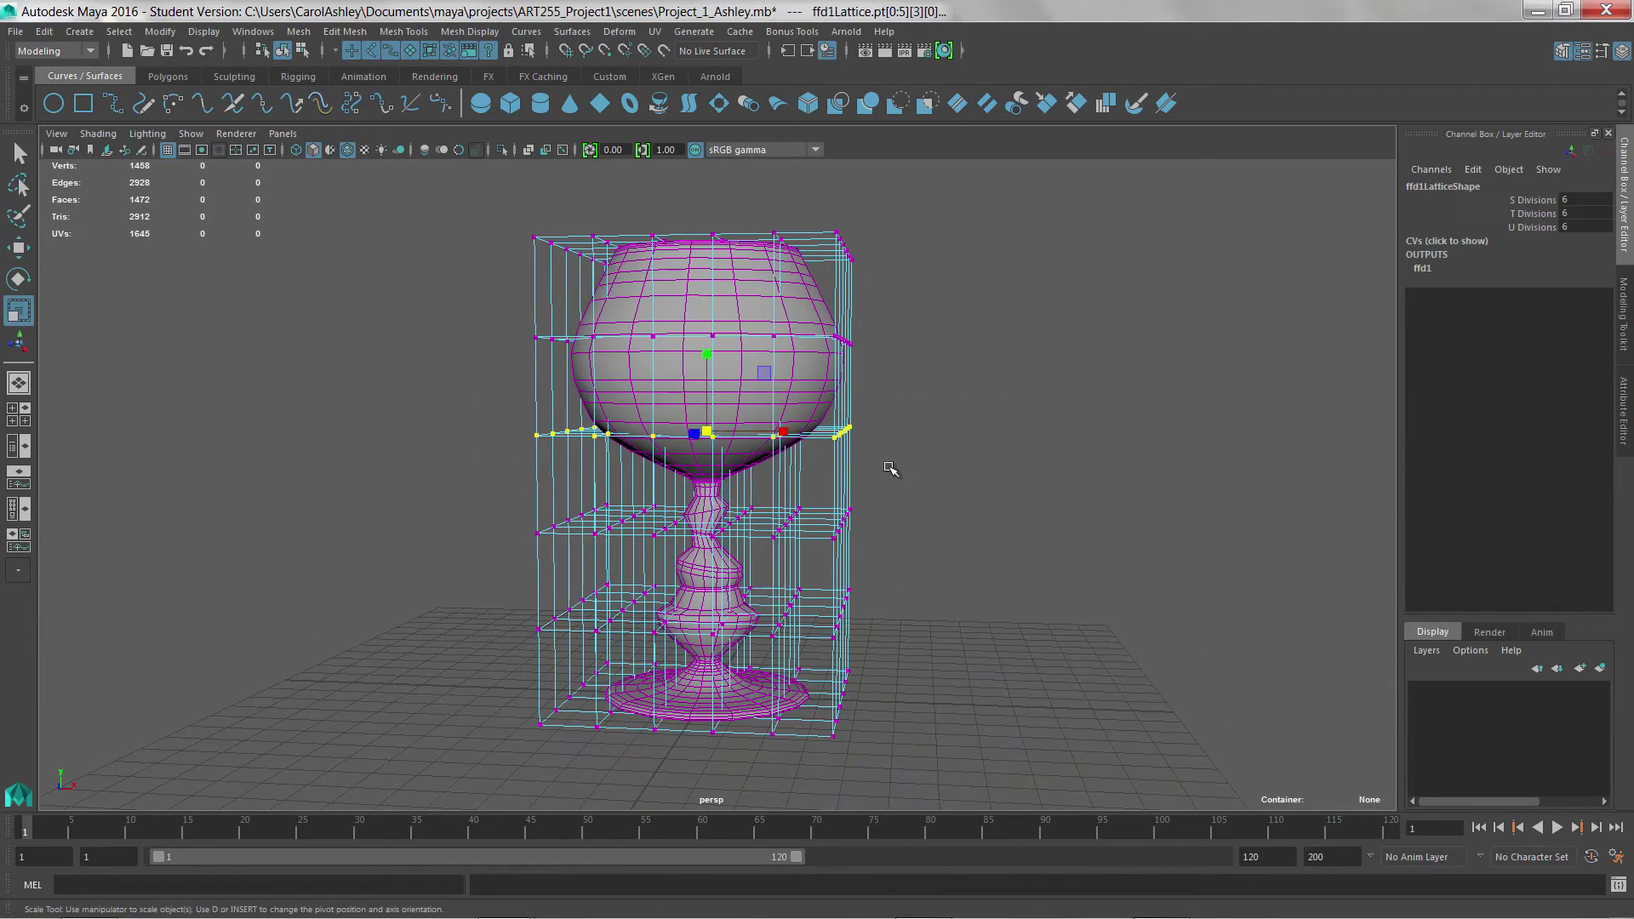
{"action": "mouse_move", "coordinate": [711, 432]}
{"action": "left_mouse_down"}
{"action": "mouse_move", "coordinate": [766, 430]}
{"action": "mouse_move", "coordinate": [715, 420]}
{"action": "mouse_move", "coordinate": [738, 424]}
{"action": "left_mouse_up"}
{"action": "key", "text": "w"}
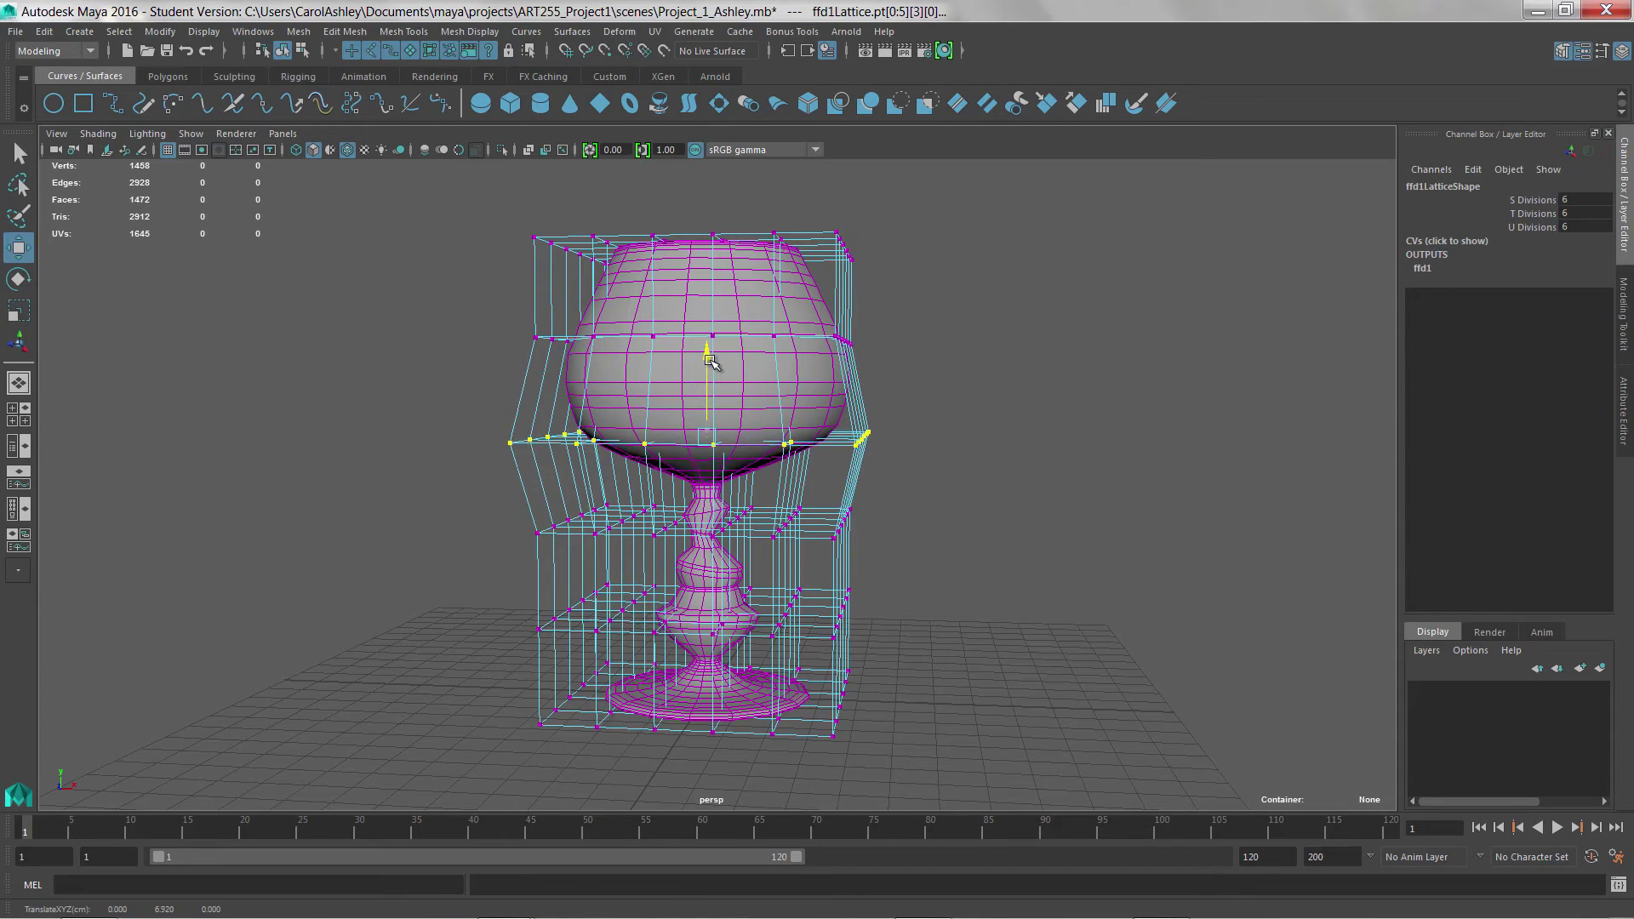
{"action": "left_click_drag", "start_coordinate": [718, 425], "coordinate": [700, 440], "text": "alt"}
Step: Select the two rows of lattice points around the bowl and rotate them to tilt the bowl
{"action": "left_click_drag", "start_coordinate": [453, 311], "coordinate": [938, 463]}
{"action": "left_click_drag", "start_coordinate": [1094, 532], "coordinate": [903, 536], "text": "alt"}
{"action": "key", "text": "e"}
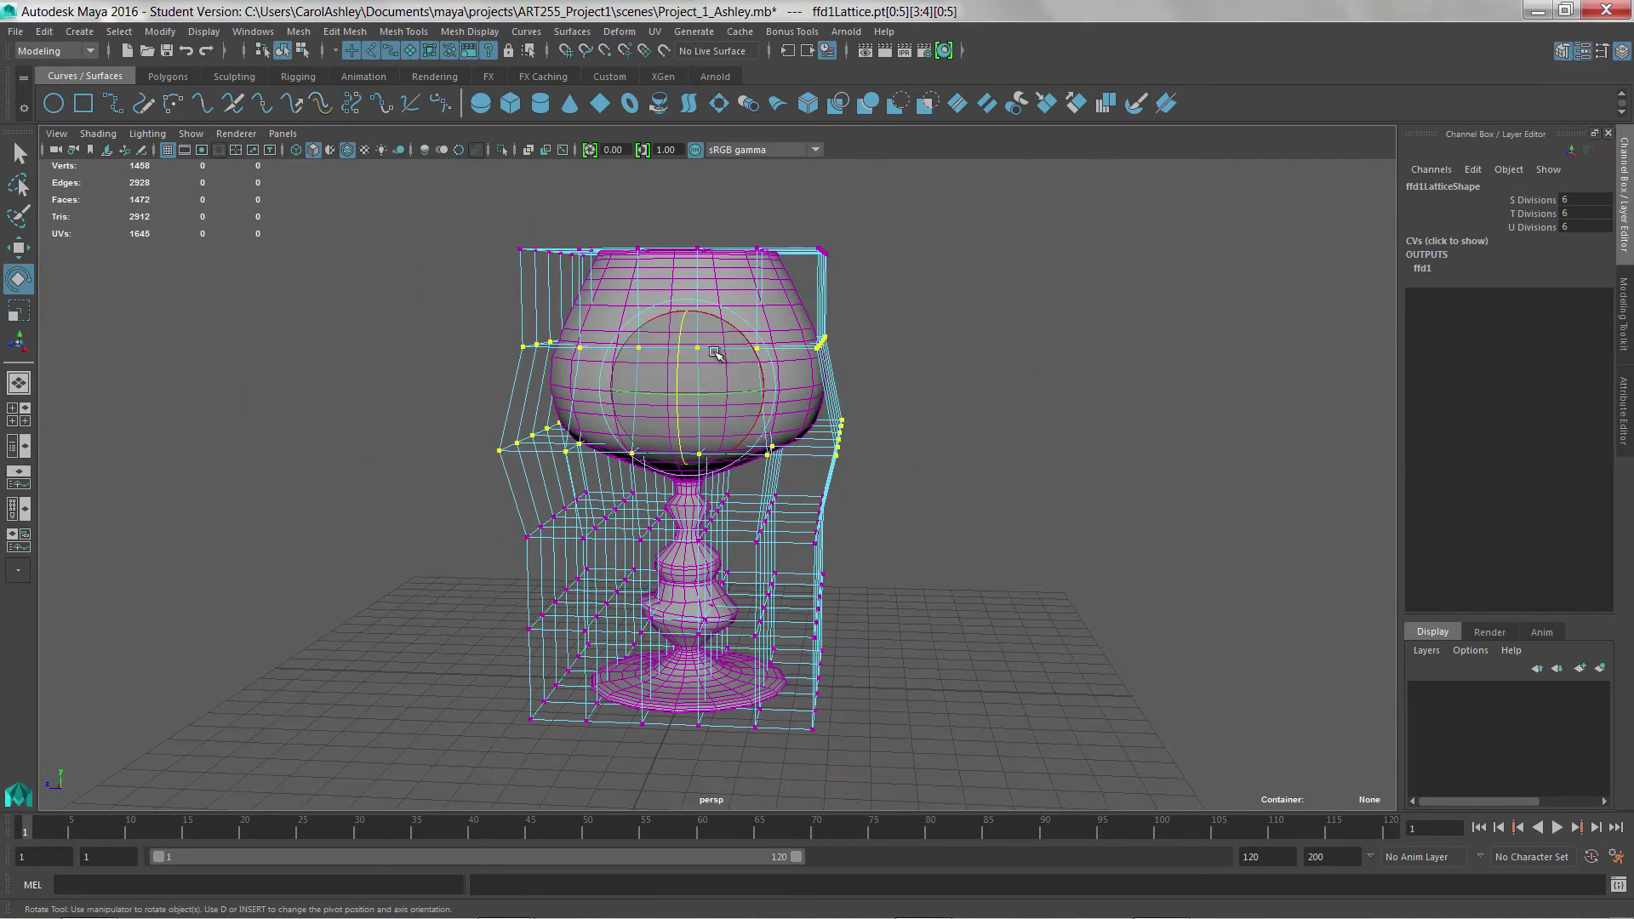
{"action": "left_click_drag", "start_coordinate": [737, 337], "coordinate": [596, 527]}
Step: Select the row of lattice points around the lower stem knob and tilt it
{"action": "left_click_drag", "start_coordinate": [485, 555], "coordinate": [546, 582]}
{"action": "left_click_drag", "start_coordinate": [776, 581], "coordinate": [967, 610]}
{"action": "scroll", "coordinate": [694, 598], "scroll_direction": "up", "scroll_amount": 3}
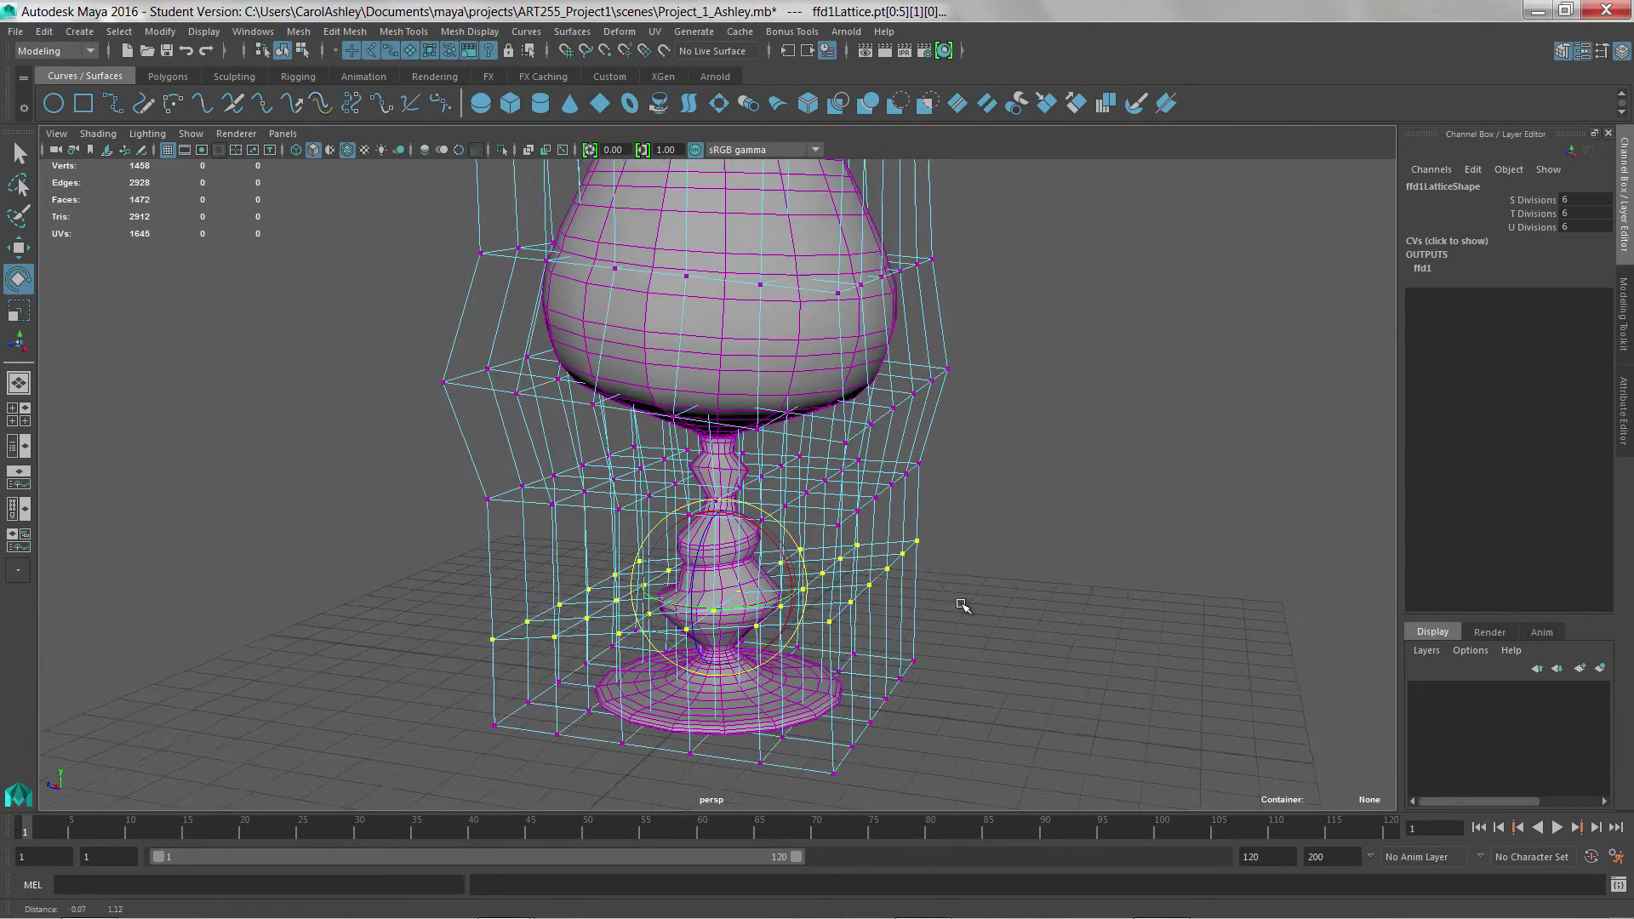
{"action": "scroll", "coordinate": [876, 554], "scroll_direction": "down", "scroll_amount": 2}
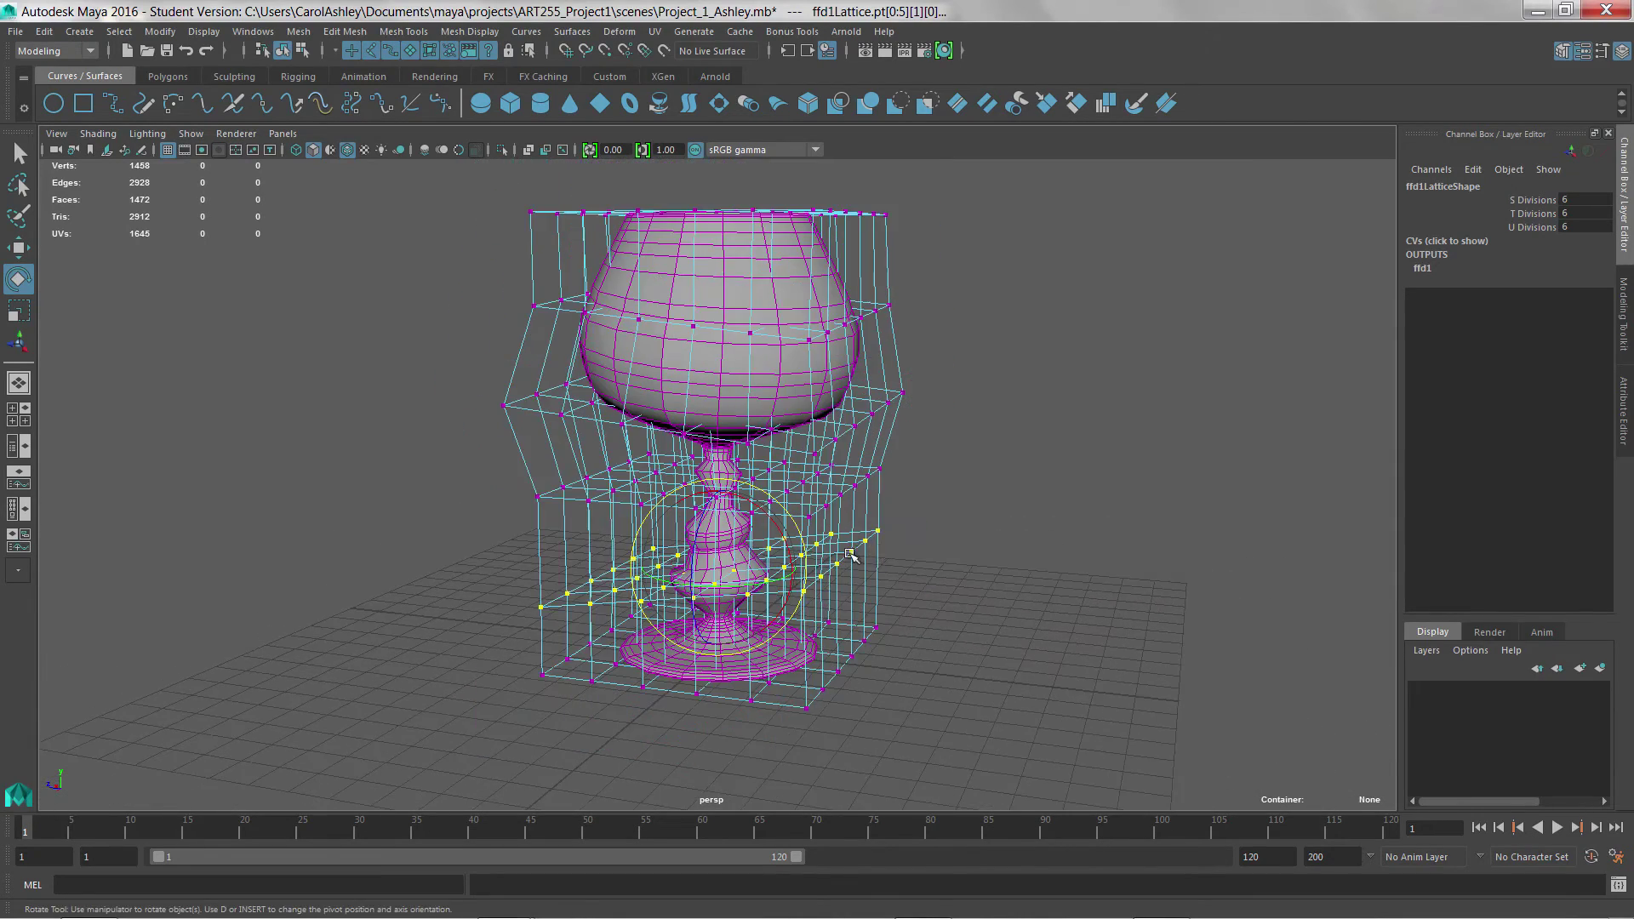
{"action": "scroll", "coordinate": [857, 554], "scroll_direction": "up", "scroll_amount": 2}
{"action": "left_click_drag", "start_coordinate": [890, 554], "coordinate": [977, 605], "text": "alt"}
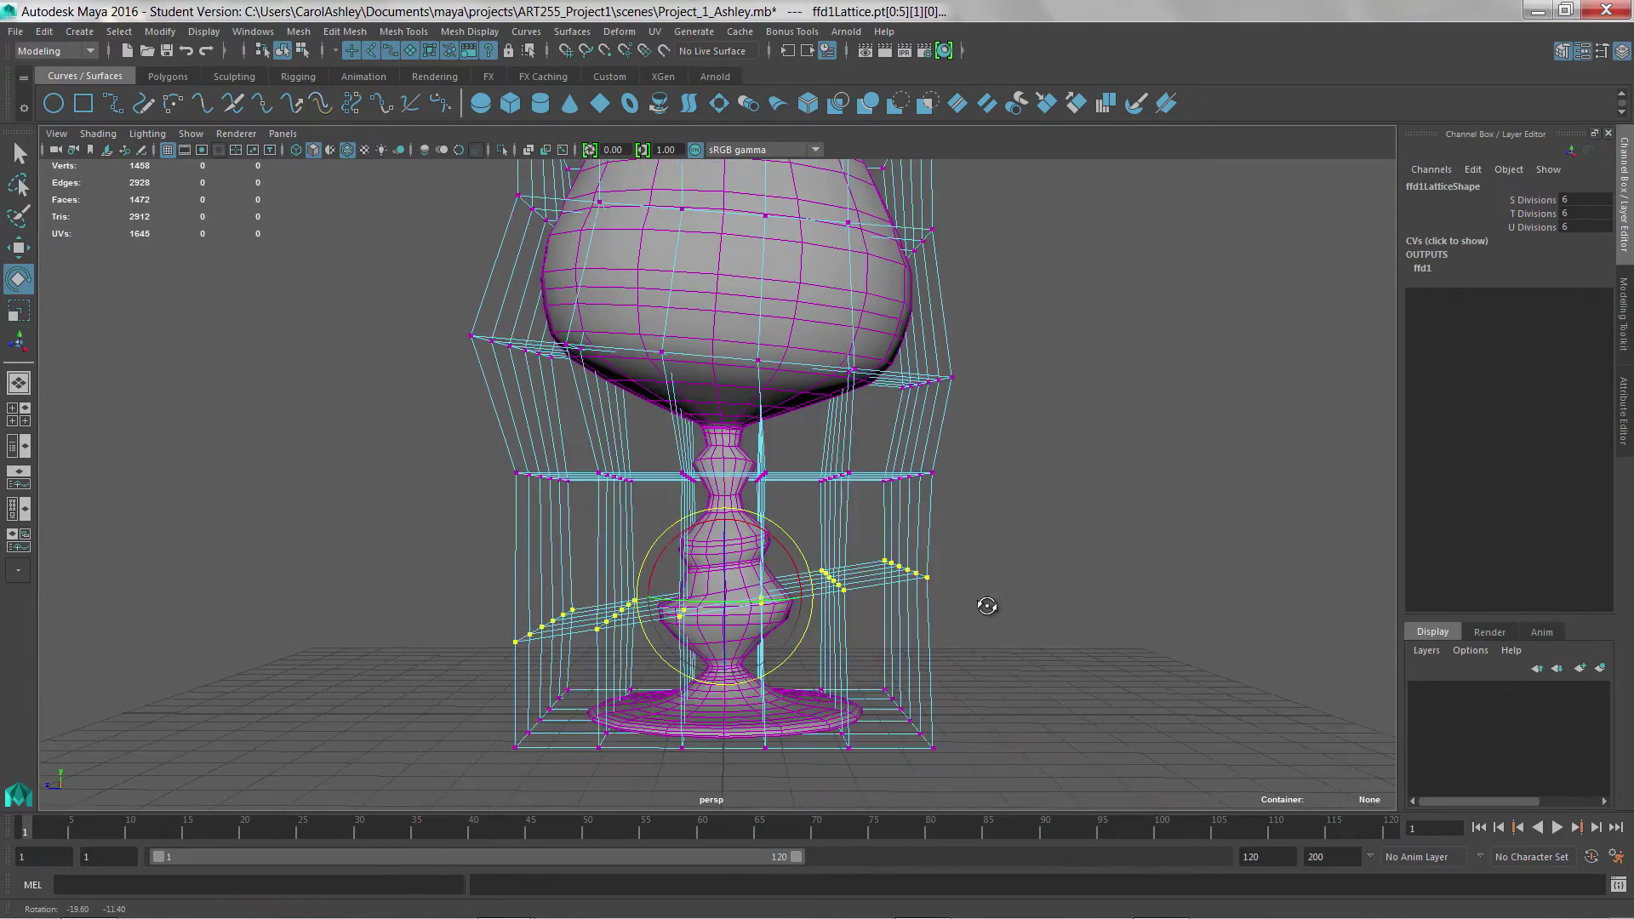
{"action": "left_click_drag", "start_coordinate": [725, 497], "coordinate": [660, 506], "text": "alt"}
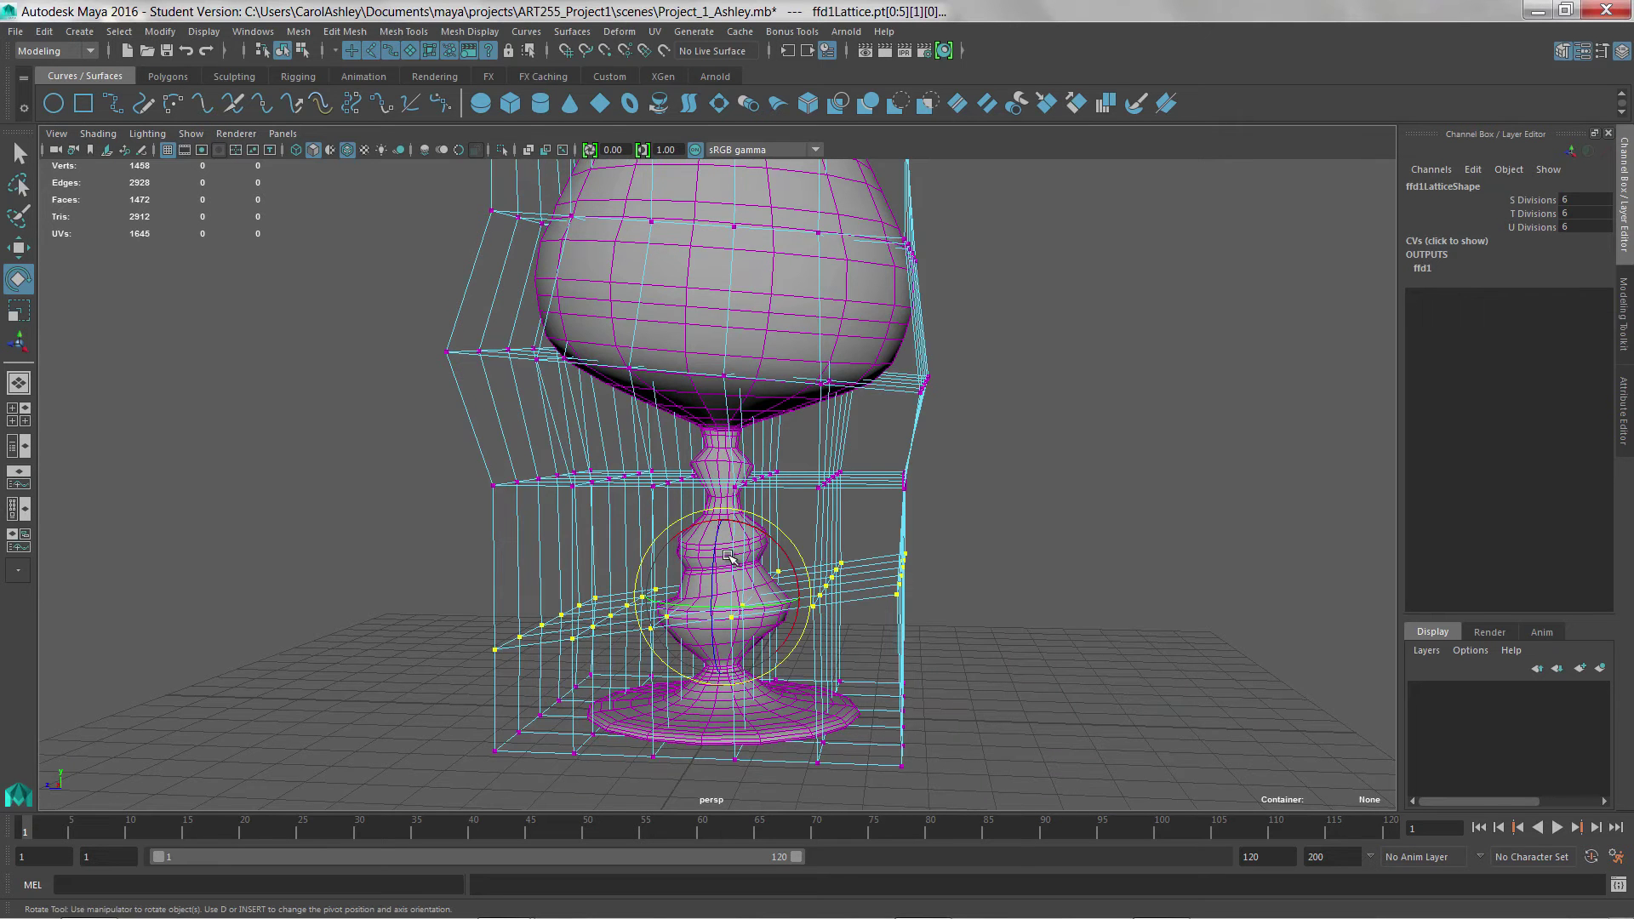
Step: Select the lattice points on one side of the lower stem knob for moving
{"action": "left_click_drag", "start_coordinate": [970, 623], "coordinate": [983, 594], "text": "alt"}
{"action": "left_click_drag", "start_coordinate": [858, 590], "coordinate": [869, 594]}
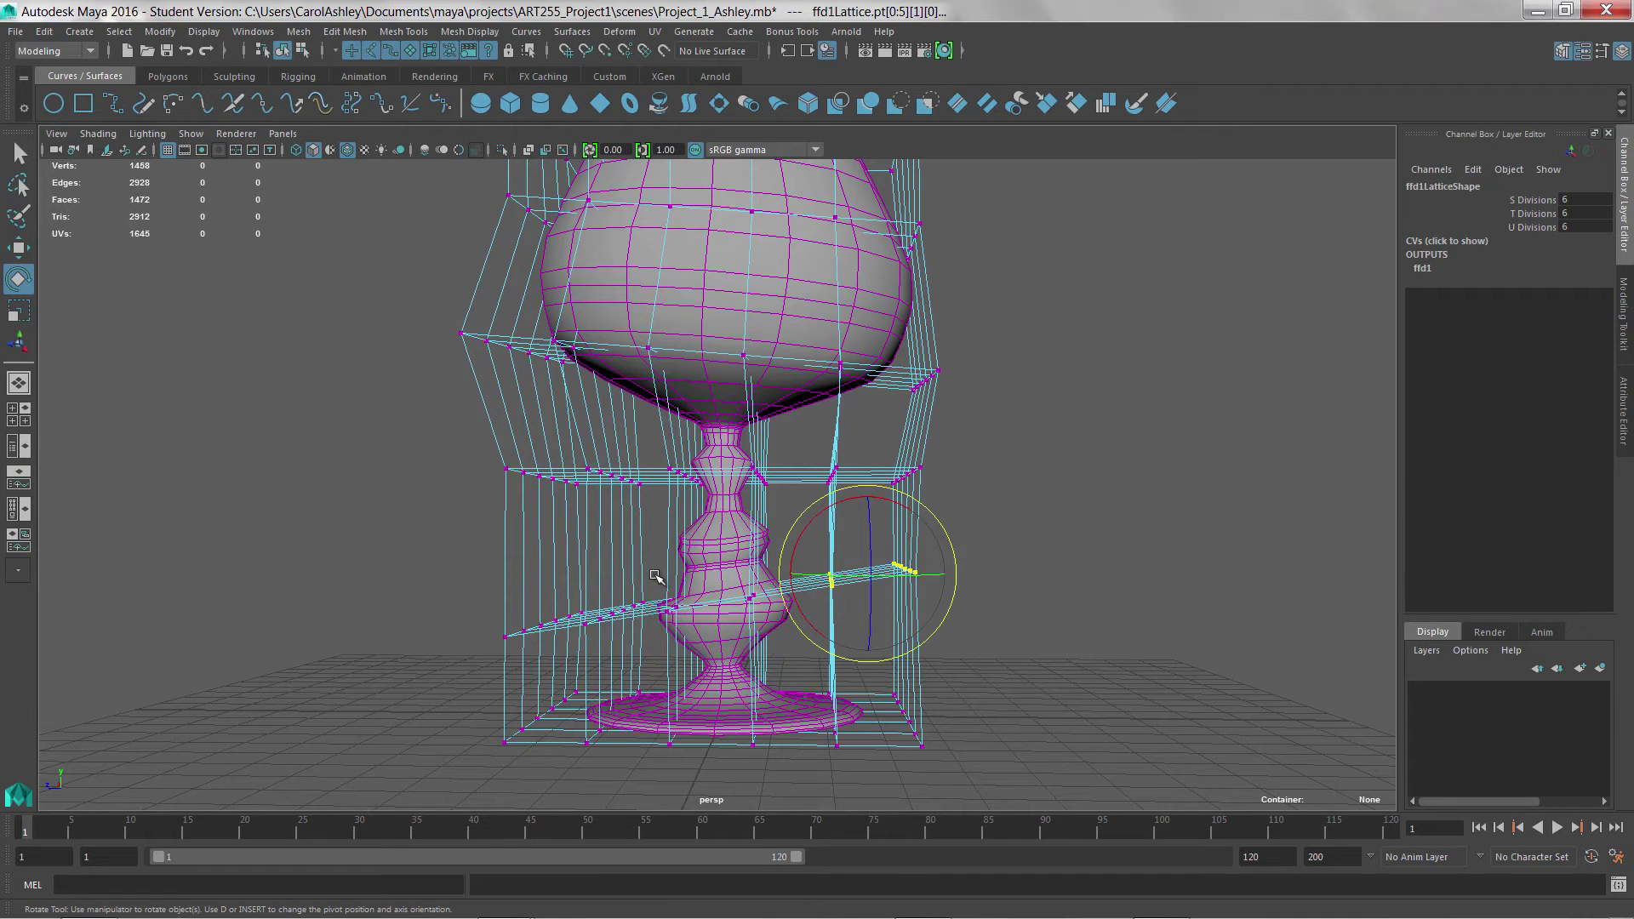
{"action": "key", "text": "w"}
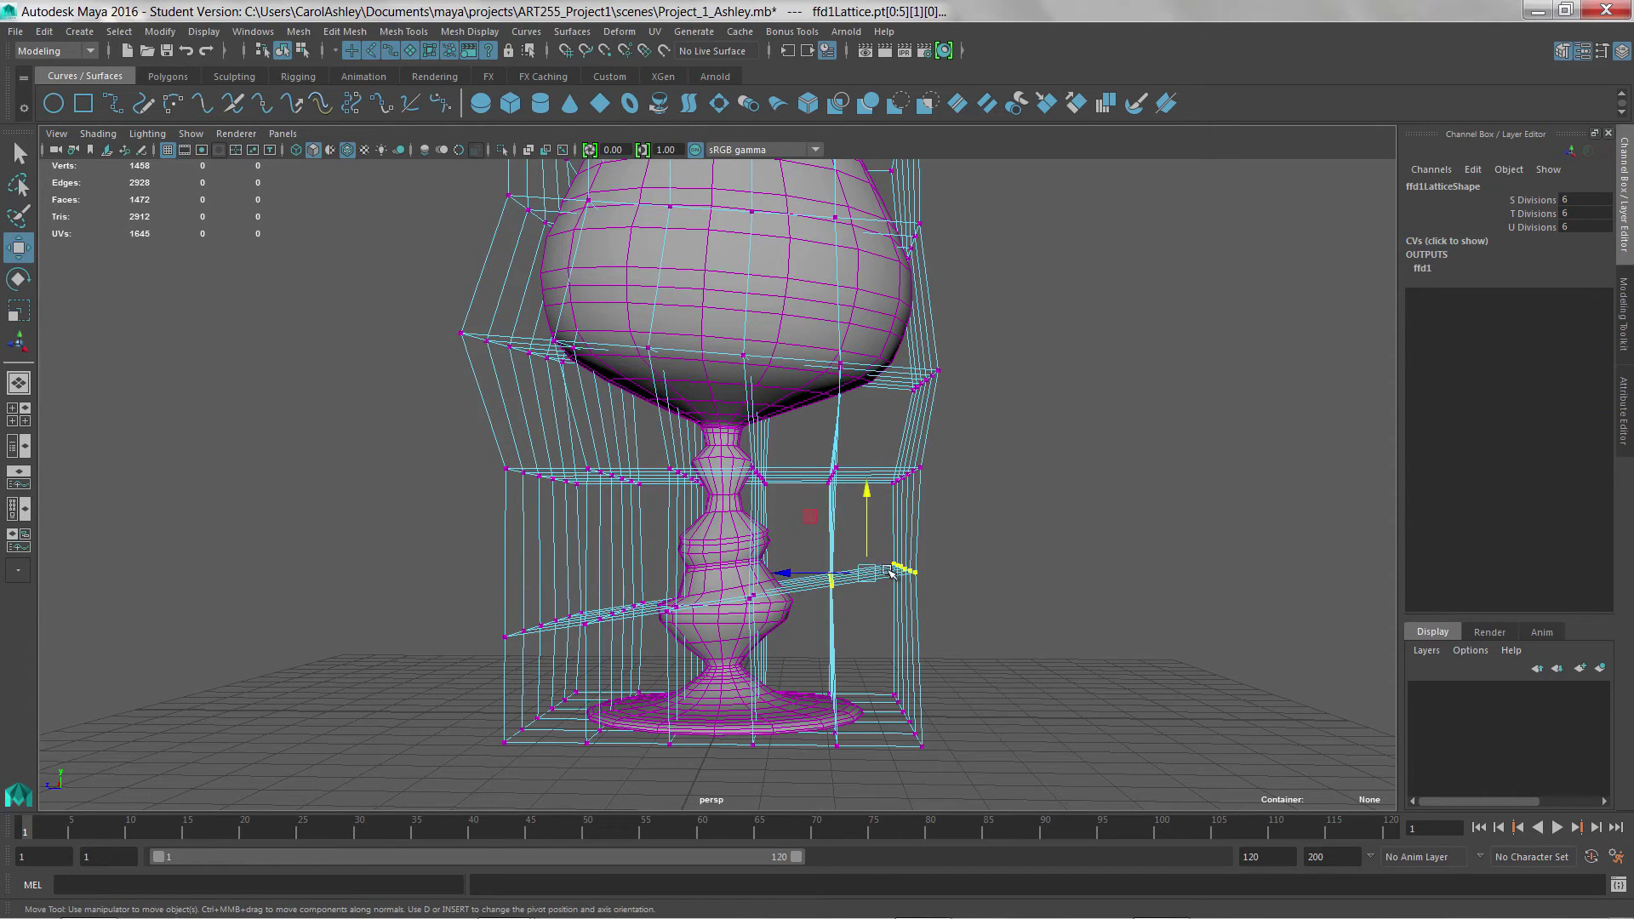
Step: Try to pull the selected lattice points far outward from the lower stem knob
{"action": "left_click_drag", "start_coordinate": [874, 578], "coordinate": [1151, 553]}
{"action": "left_click_drag", "start_coordinate": [882, 613], "coordinate": [838, 606], "text": "alt"}
{"action": "right_click_drag", "start_coordinate": [756, 645], "coordinate": [822, 620], "text": "alt"}
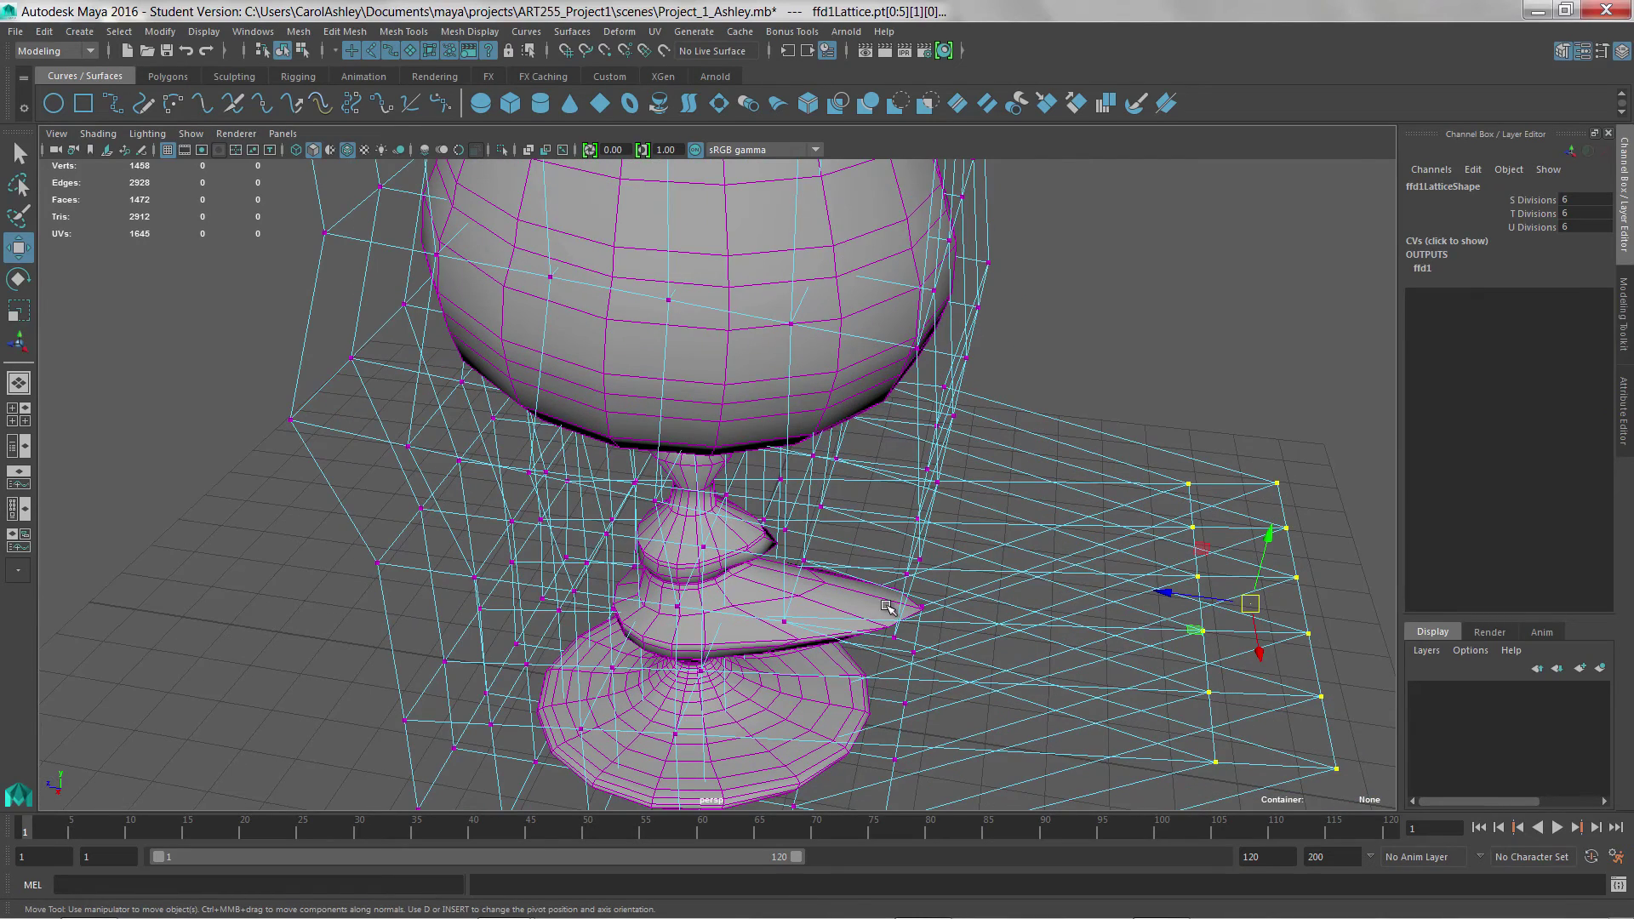
{"action": "left_click_drag", "start_coordinate": [857, 638], "coordinate": [870, 600], "text": "alt"}
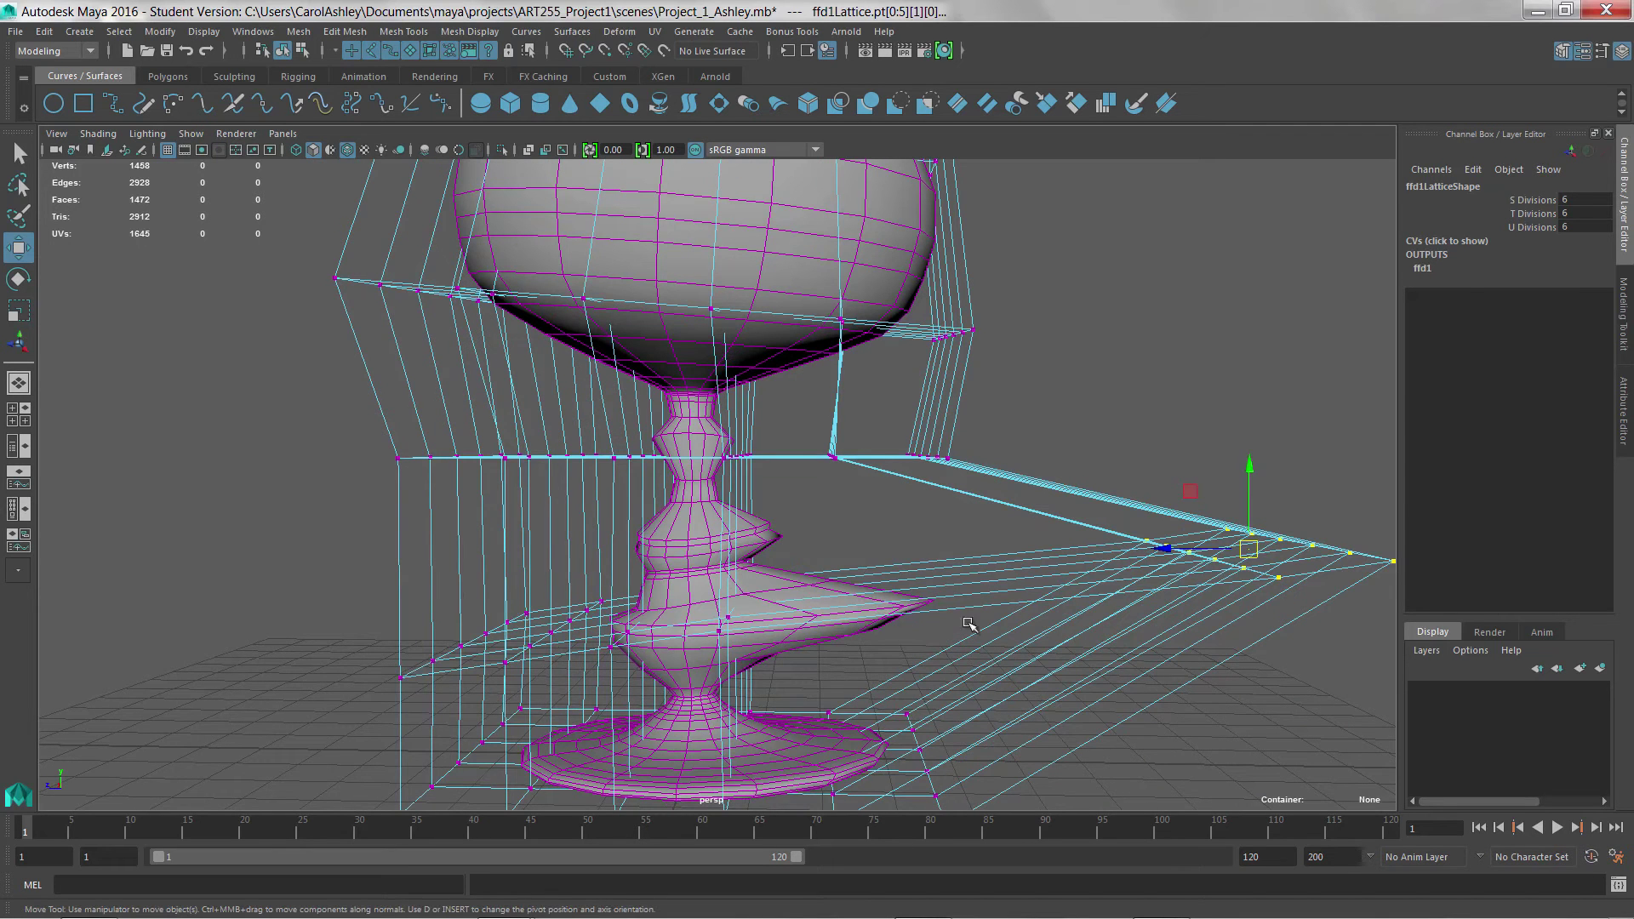
{"action": "left_click_drag", "start_coordinate": [1186, 673], "coordinate": [1021, 658], "text": "alt"}
{"action": "key", "text": "ctrl+z"}
Step: Shift the lattice points on opposite sides of the lower stem knob slightly to make the knob uneven
{"action": "left_click_drag", "start_coordinate": [842, 565], "coordinate": [861, 532]}
{"action": "middle_click_drag", "start_coordinate": [945, 590], "coordinate": [1008, 587], "text": "alt"}
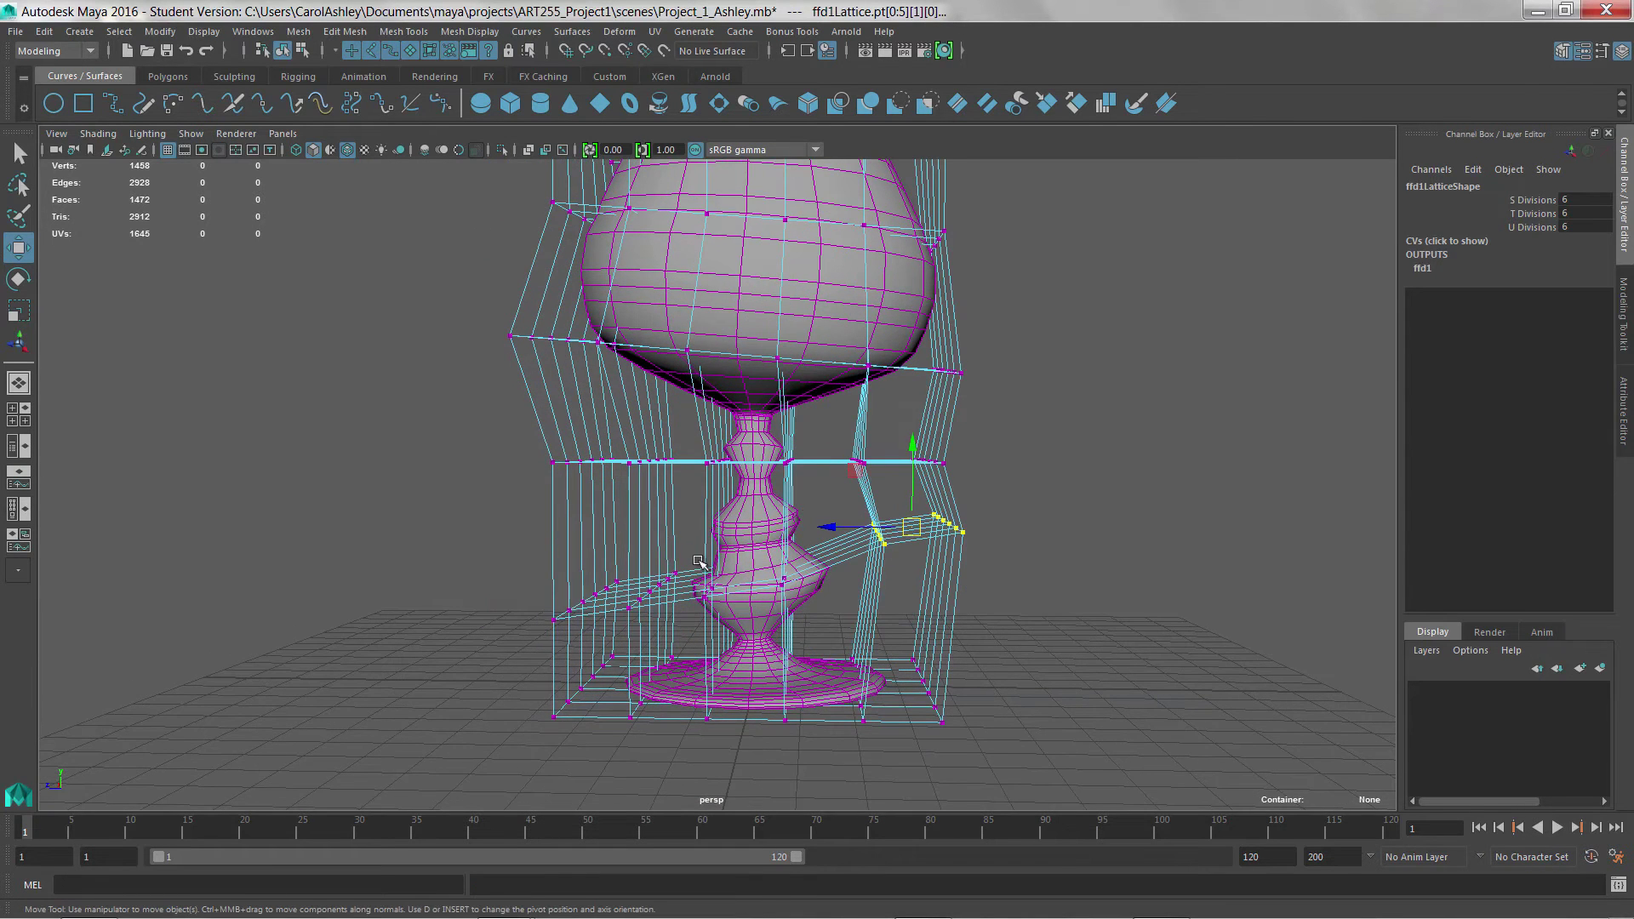
{"action": "left_click_drag", "start_coordinate": [542, 540], "coordinate": [694, 640]}
{"action": "left_click_drag", "start_coordinate": [623, 593], "coordinate": [949, 611]}
{"action": "left_click_drag", "start_coordinate": [988, 455], "coordinate": [791, 649]}
{"action": "left_click_drag", "start_coordinate": [917, 521], "coordinate": [934, 521]}
Step: Move and rotate the lattice points on one side of the lower bowl to distort its curve
{"action": "left_click_drag", "start_coordinate": [1117, 576], "coordinate": [707, 531], "text": "alt"}
{"action": "left_click_drag", "start_coordinate": [640, 480], "coordinate": [624, 484]}
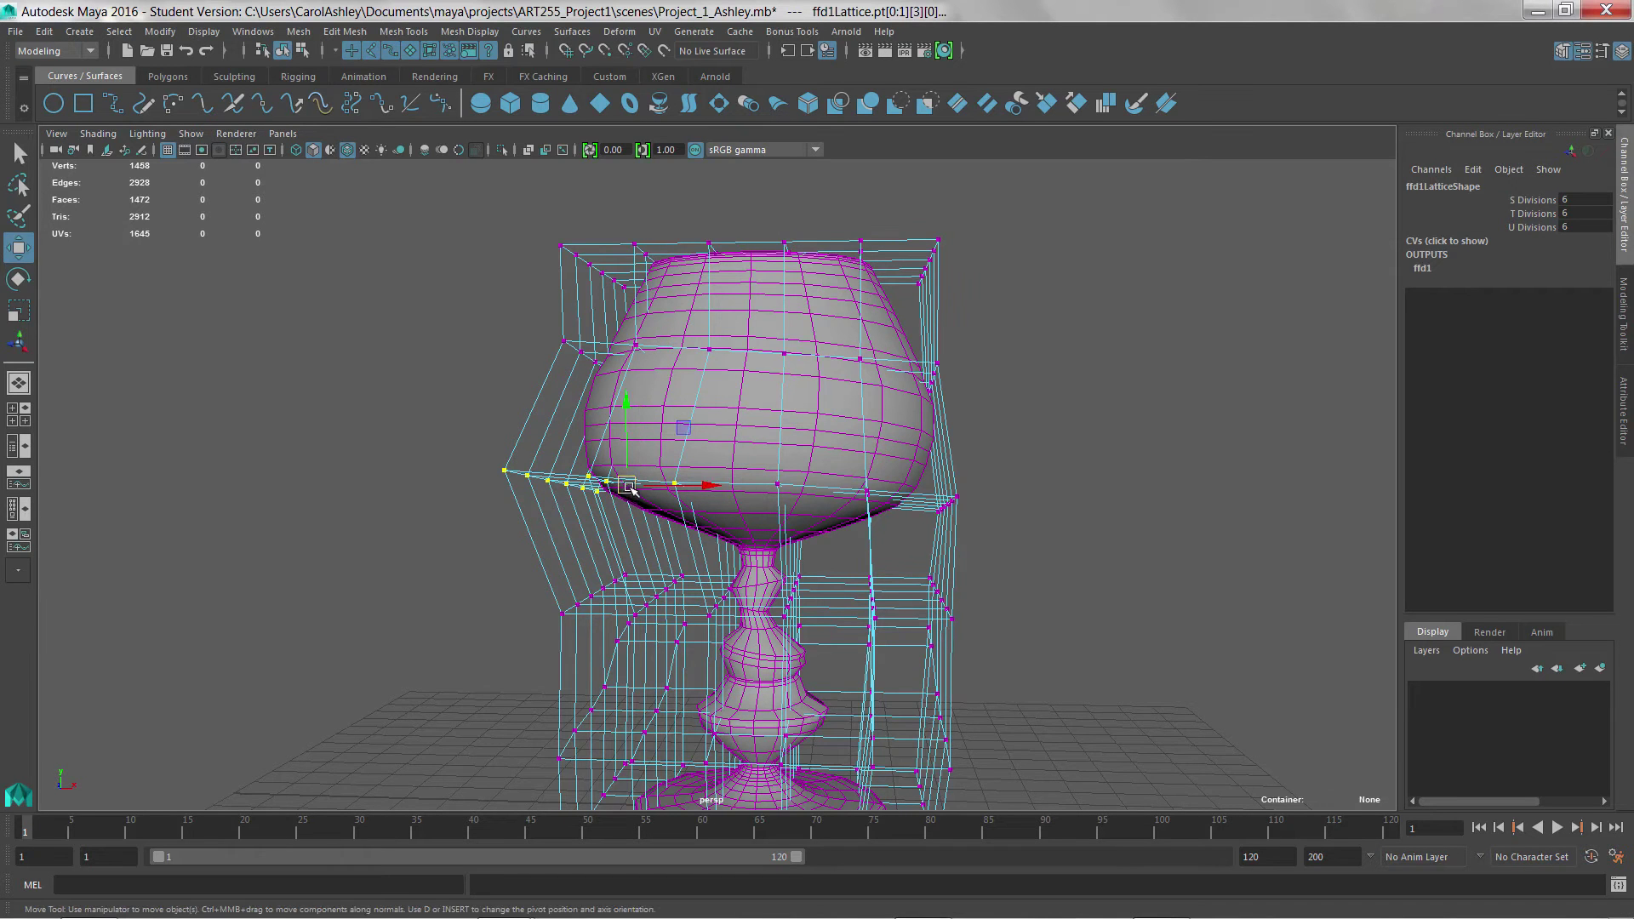
{"action": "key", "text": "e"}
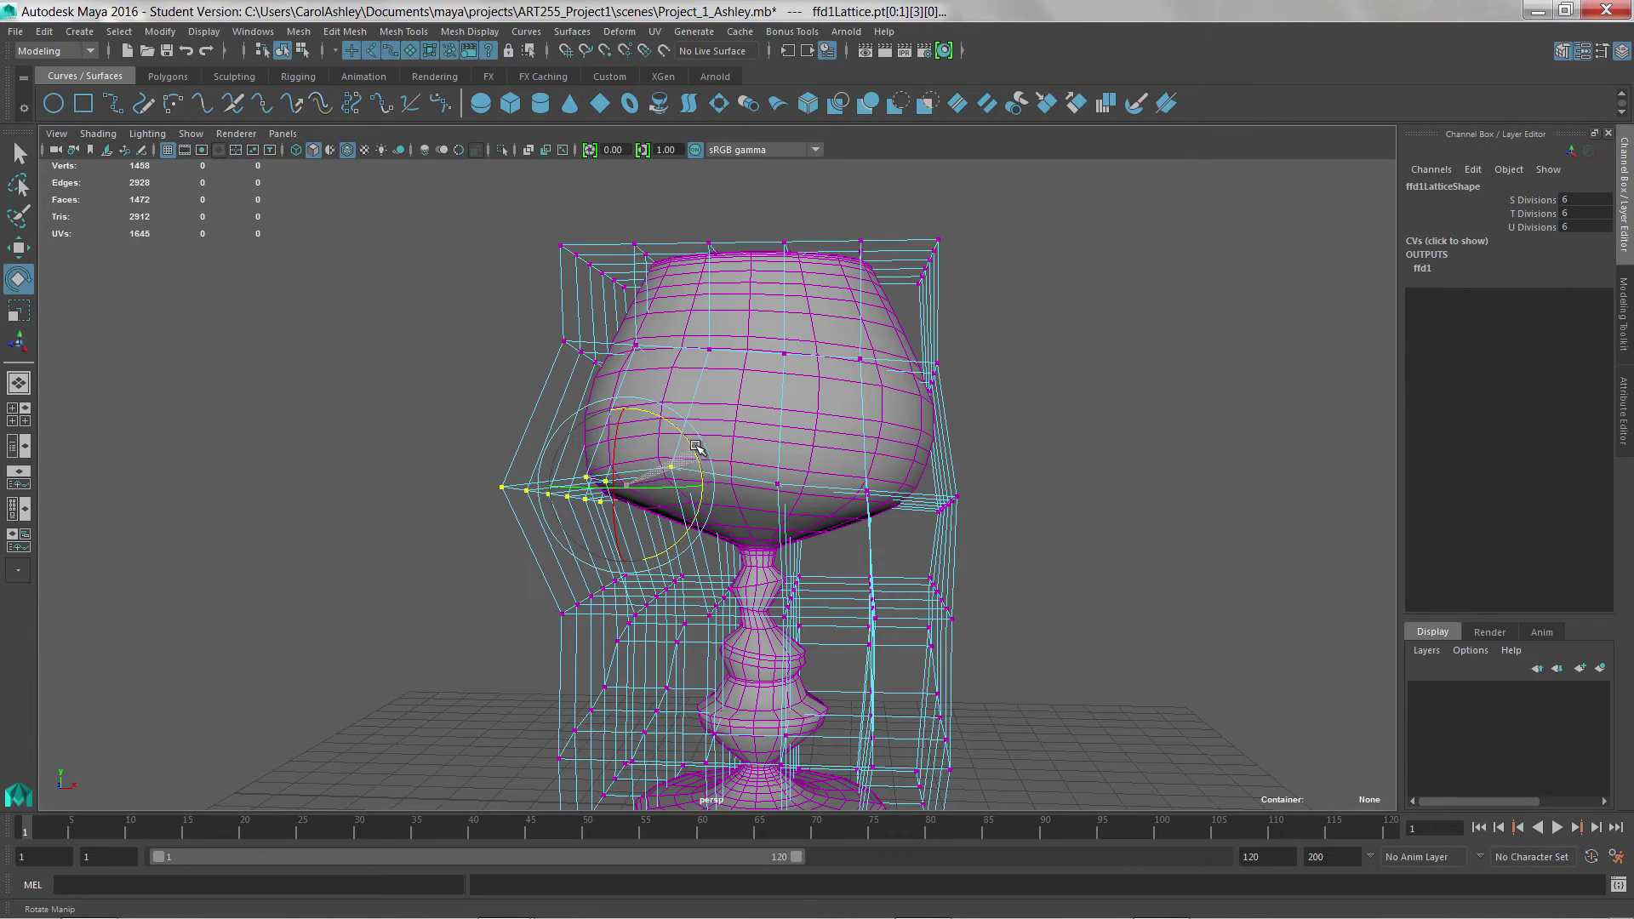
Step: Shift the top-row lattice points on opposite sides of the bowl to give the rim an uneven height
{"action": "left_click_drag", "start_coordinate": [713, 486], "coordinate": [749, 544], "text": "alt"}
{"action": "left_click_drag", "start_coordinate": [464, 253], "coordinate": [840, 437]}
{"action": "left_click_drag", "start_coordinate": [825, 337], "coordinate": [769, 460], "text": "alt"}
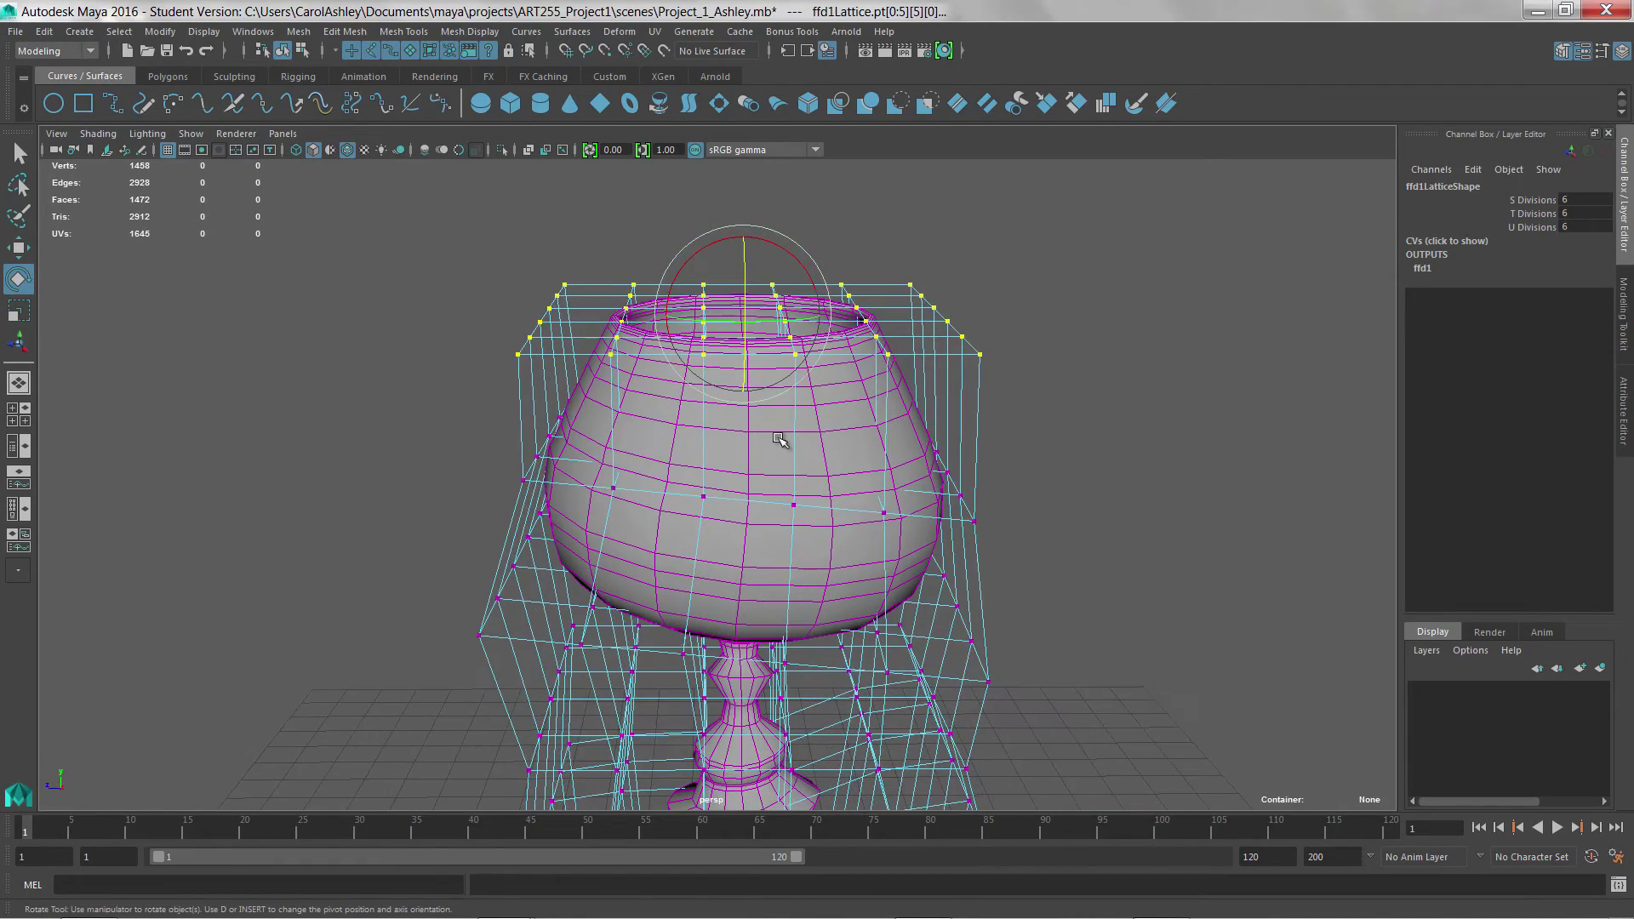
{"action": "left_click_drag", "start_coordinate": [1015, 280], "coordinate": [839, 370]}
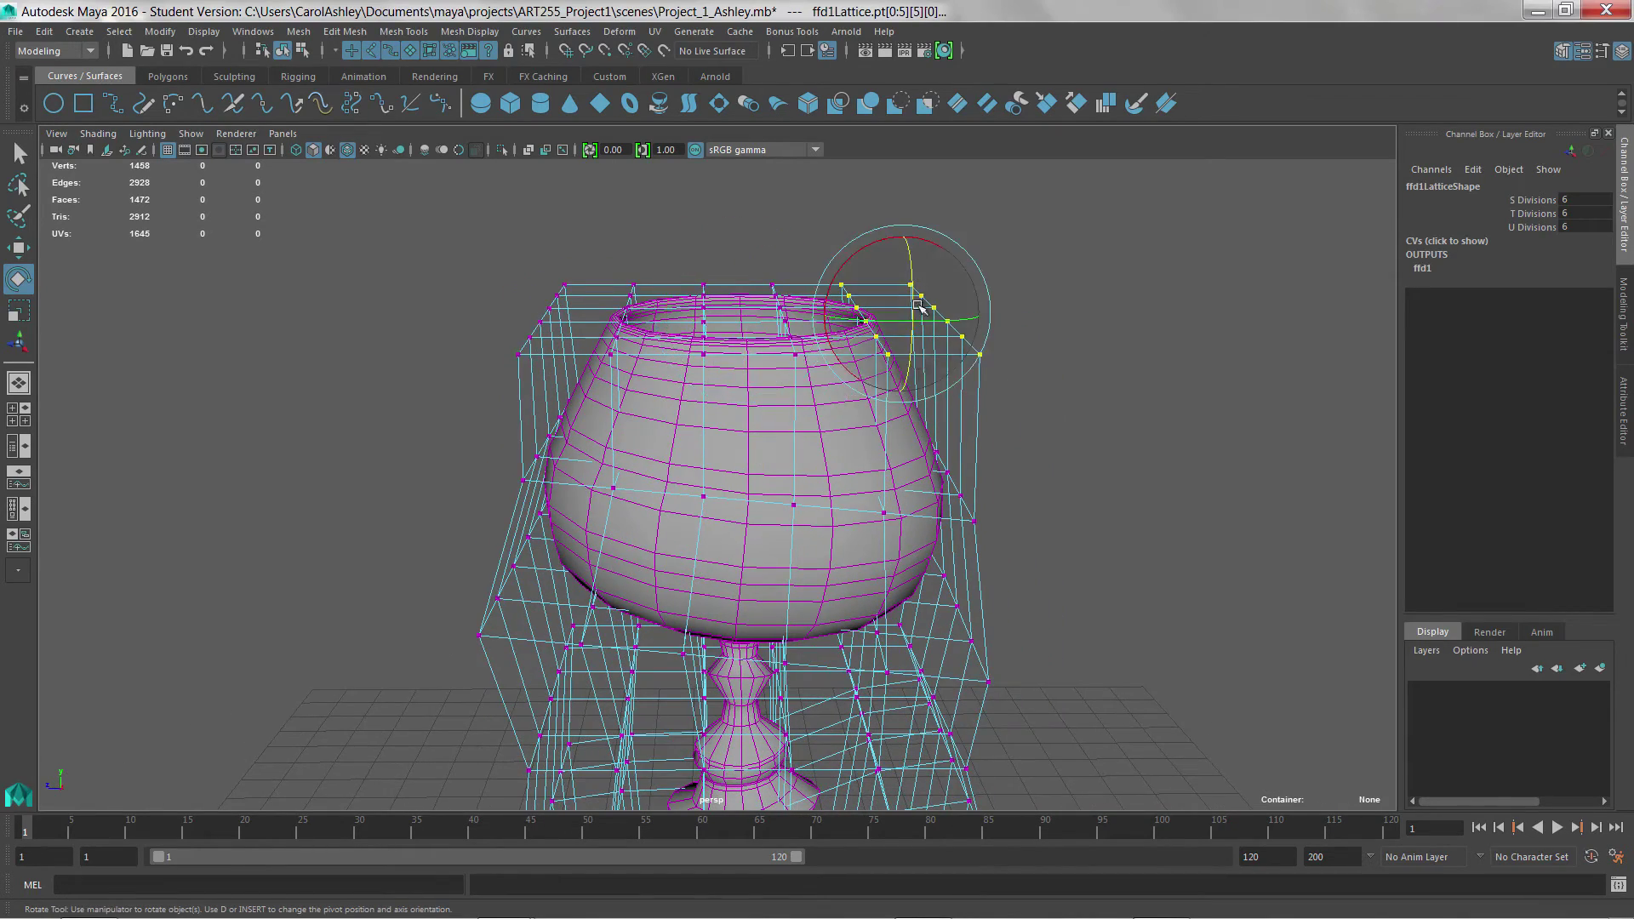
{"action": "key", "text": "w"}
{"action": "left_click_drag", "start_coordinate": [906, 232], "coordinate": [905, 242]}
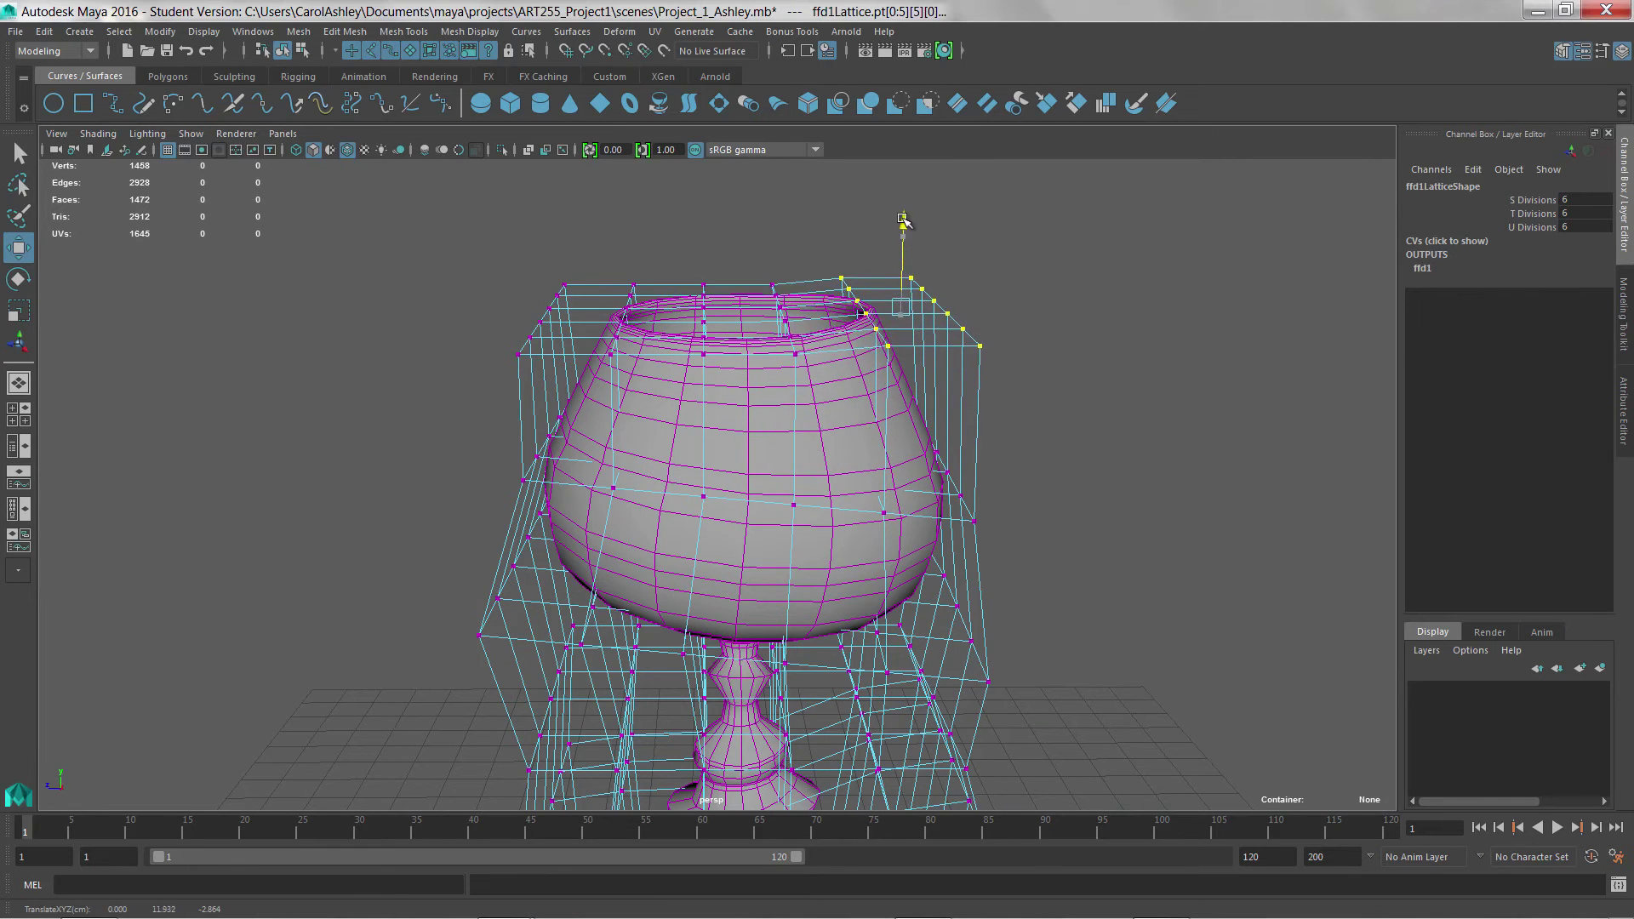
{"action": "left_click_drag", "start_coordinate": [428, 235], "coordinate": [574, 381]}
{"action": "left_click_drag", "start_coordinate": [584, 246], "coordinate": [743, 272]}
{"action": "left_click_drag", "start_coordinate": [724, 392], "coordinate": [781, 485], "text": "alt"}
Step: Try to pull two lattice points at the edge of the base outward
{"action": "left_click_drag", "start_coordinate": [779, 596], "coordinate": [885, 715], "text": "alt"}
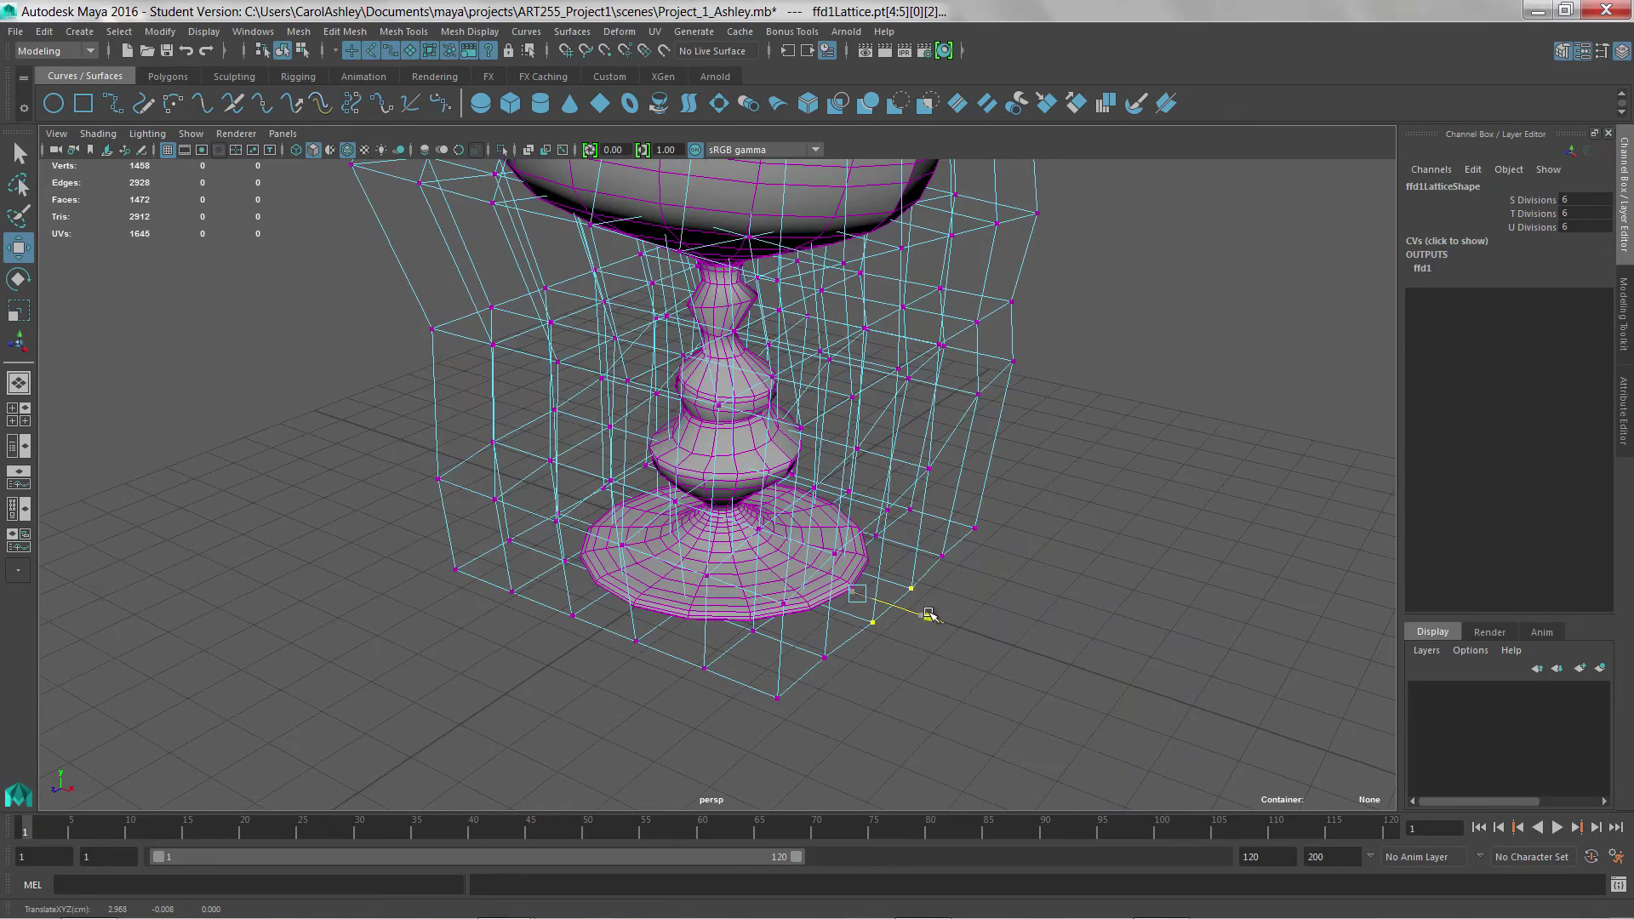
{"action": "left_click_drag", "start_coordinate": [935, 615], "coordinate": [926, 656], "text": "alt"}
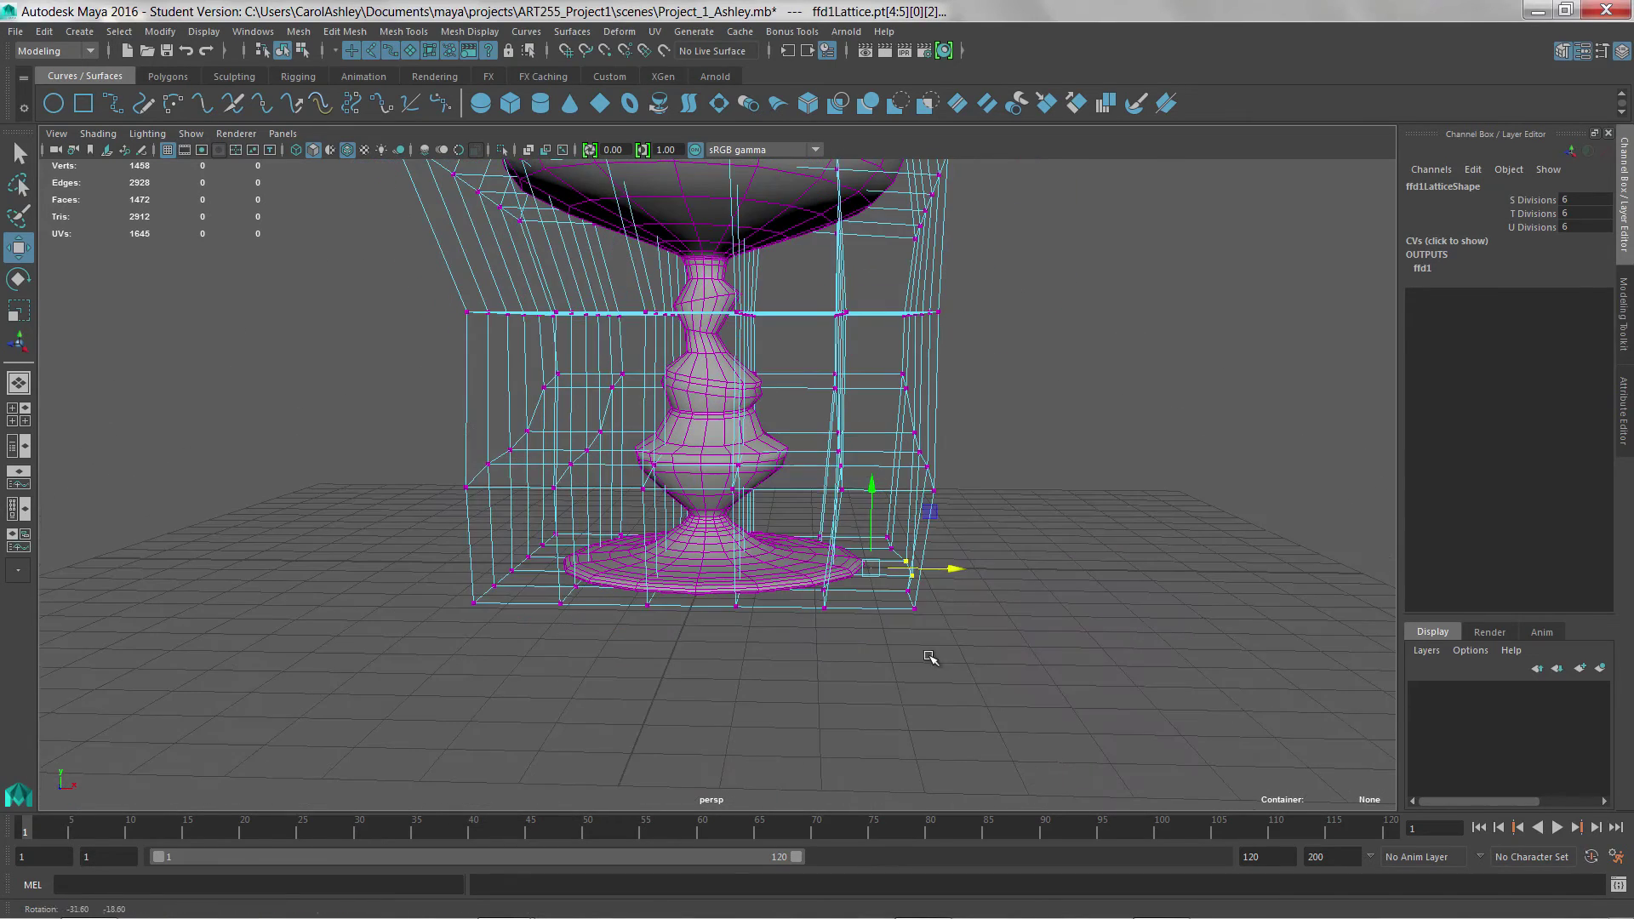
{"action": "key", "text": "ctrl+z"}
Step: Adjust the height of the bottom-row lattice points at one side and at the front of the base to warp the foot
{"action": "left_click_drag", "start_coordinate": [874, 489], "coordinate": [513, 635]}
{"action": "left_click_drag", "start_coordinate": [1029, 540], "coordinate": [943, 620]}
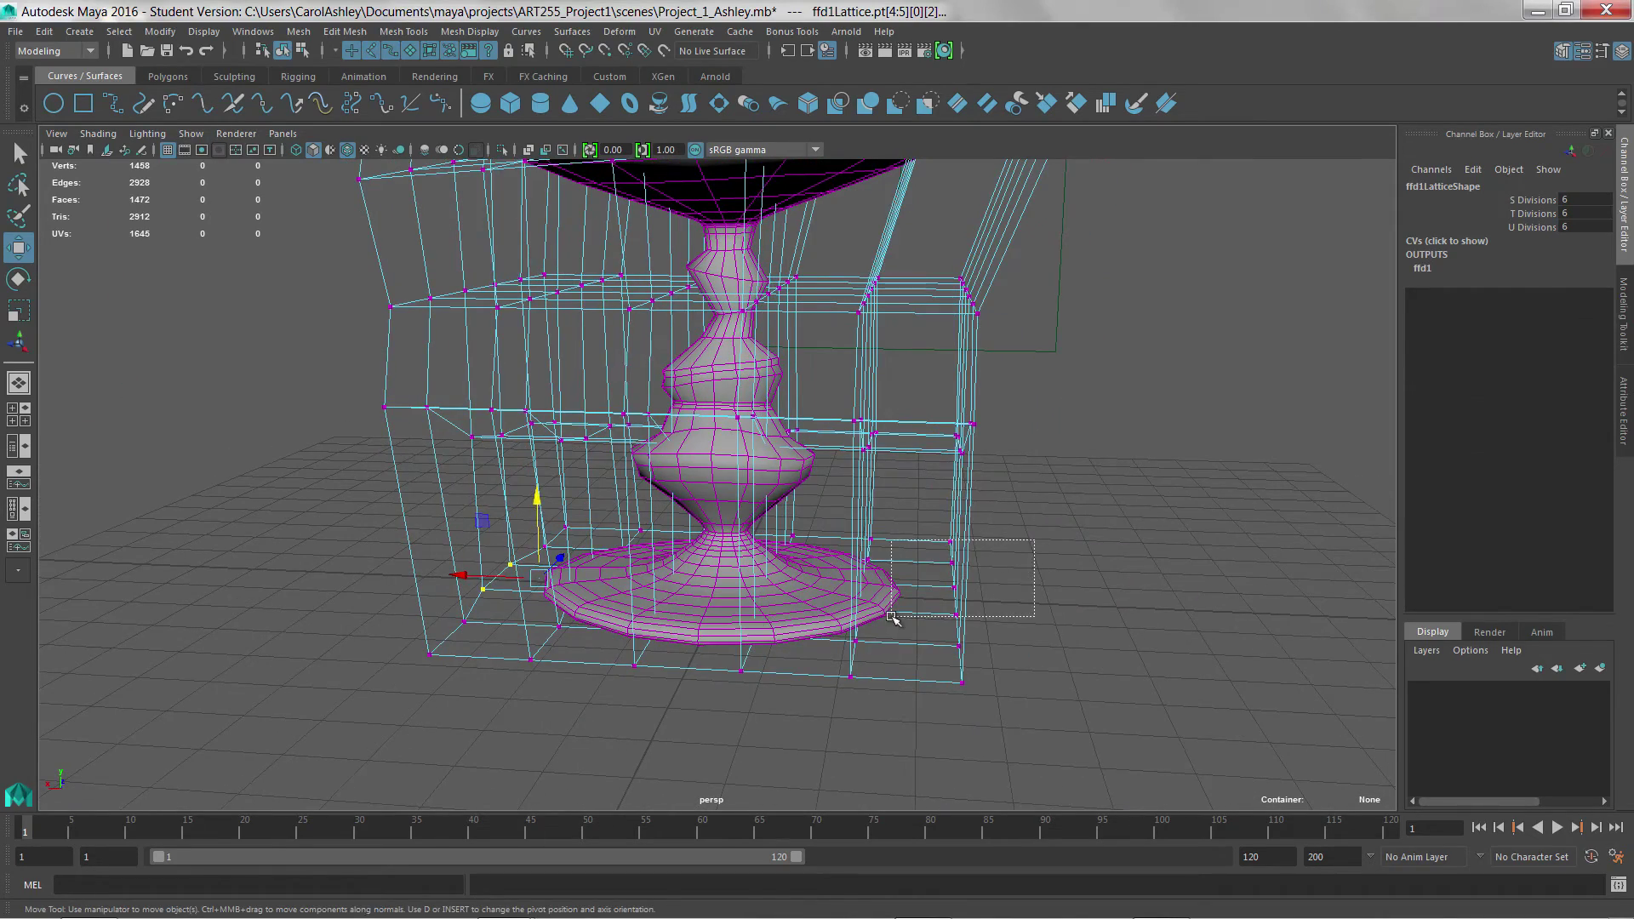
{"action": "left_click_drag", "start_coordinate": [957, 504], "coordinate": [956, 483]}
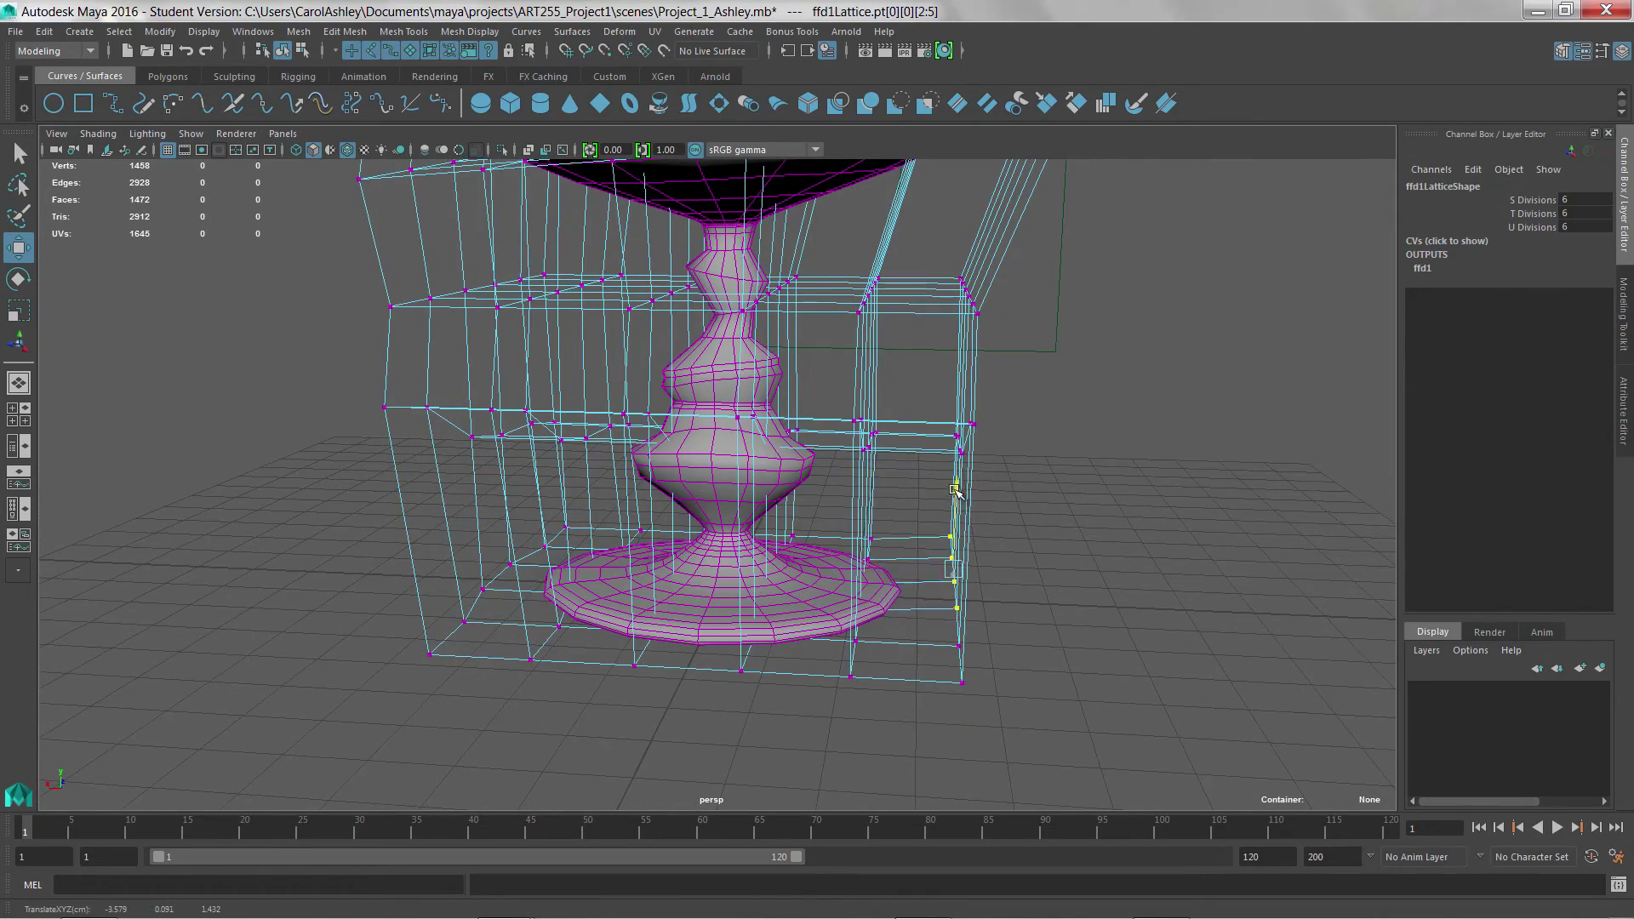
{"action": "left_click_drag", "start_coordinate": [681, 713], "coordinate": [754, 646]}
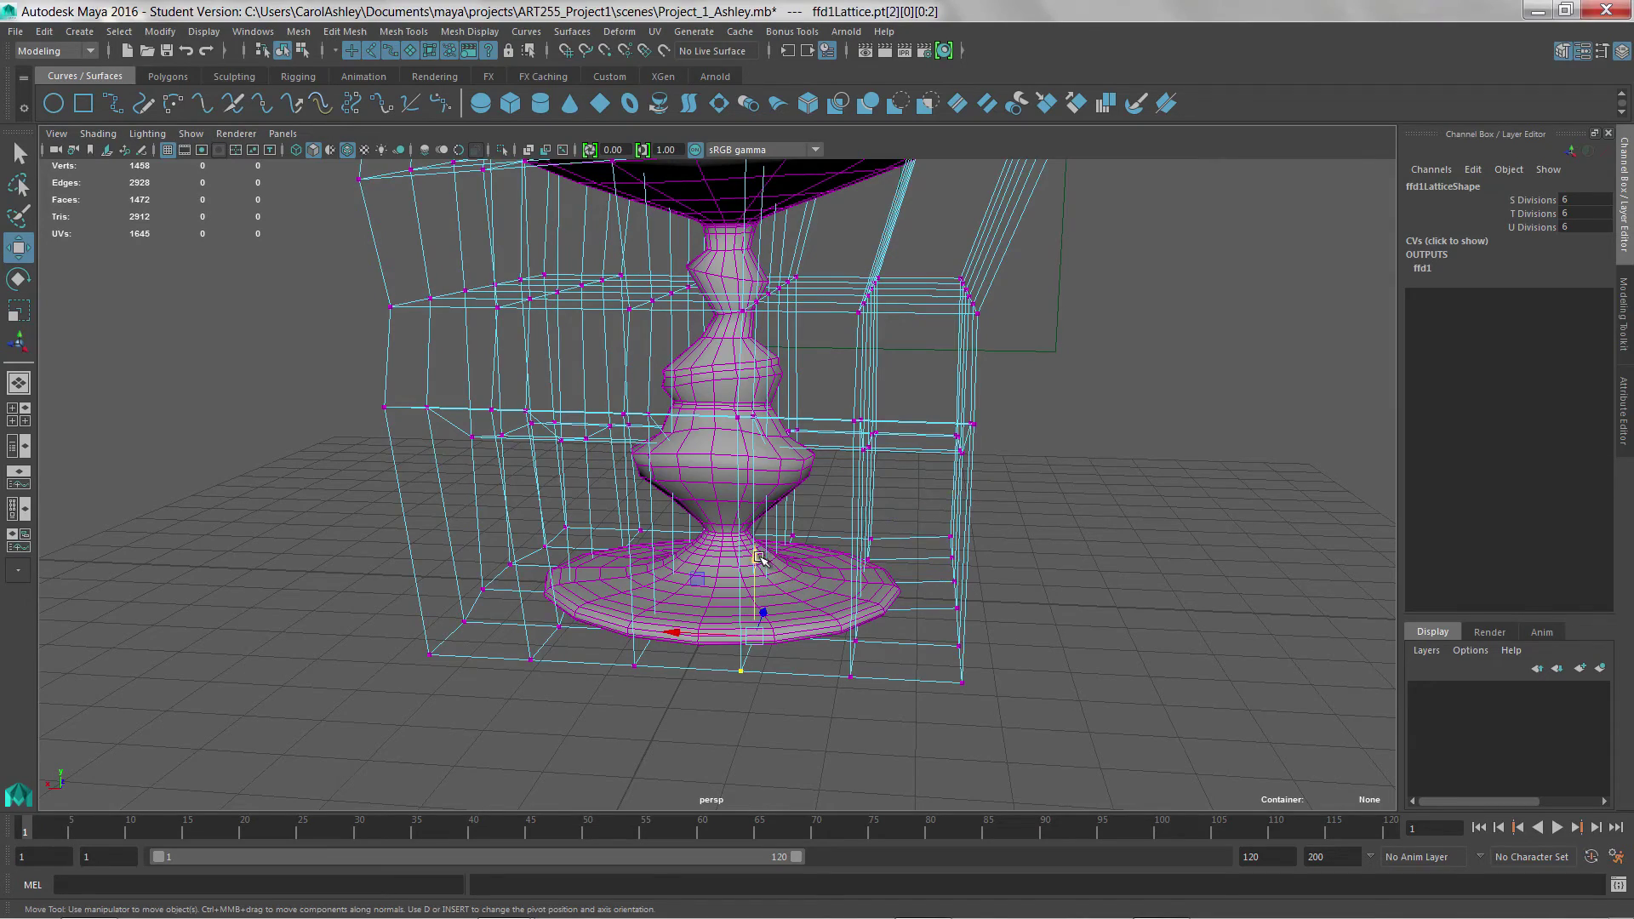
{"action": "scroll", "coordinate": [766, 562], "scroll_direction": "down", "scroll_amount": 5}
{"action": "left_click_drag", "start_coordinate": [851, 566], "coordinate": [732, 555], "text": "alt"}
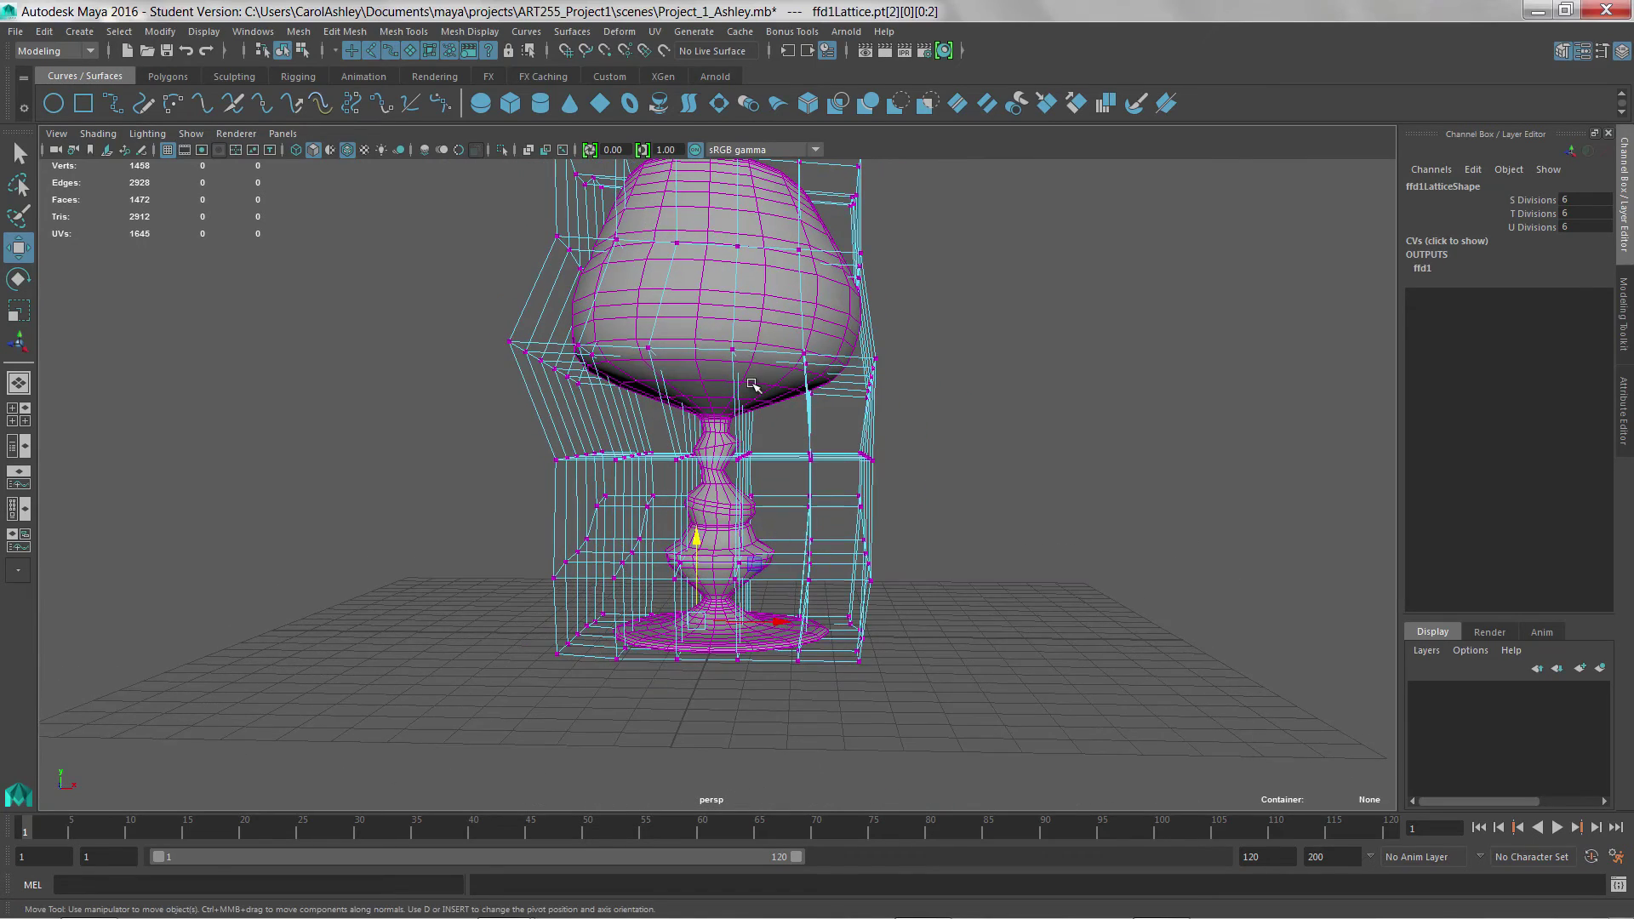
{"action": "left_click_drag", "start_coordinate": [931, 456], "coordinate": [843, 507], "text": "alt"}
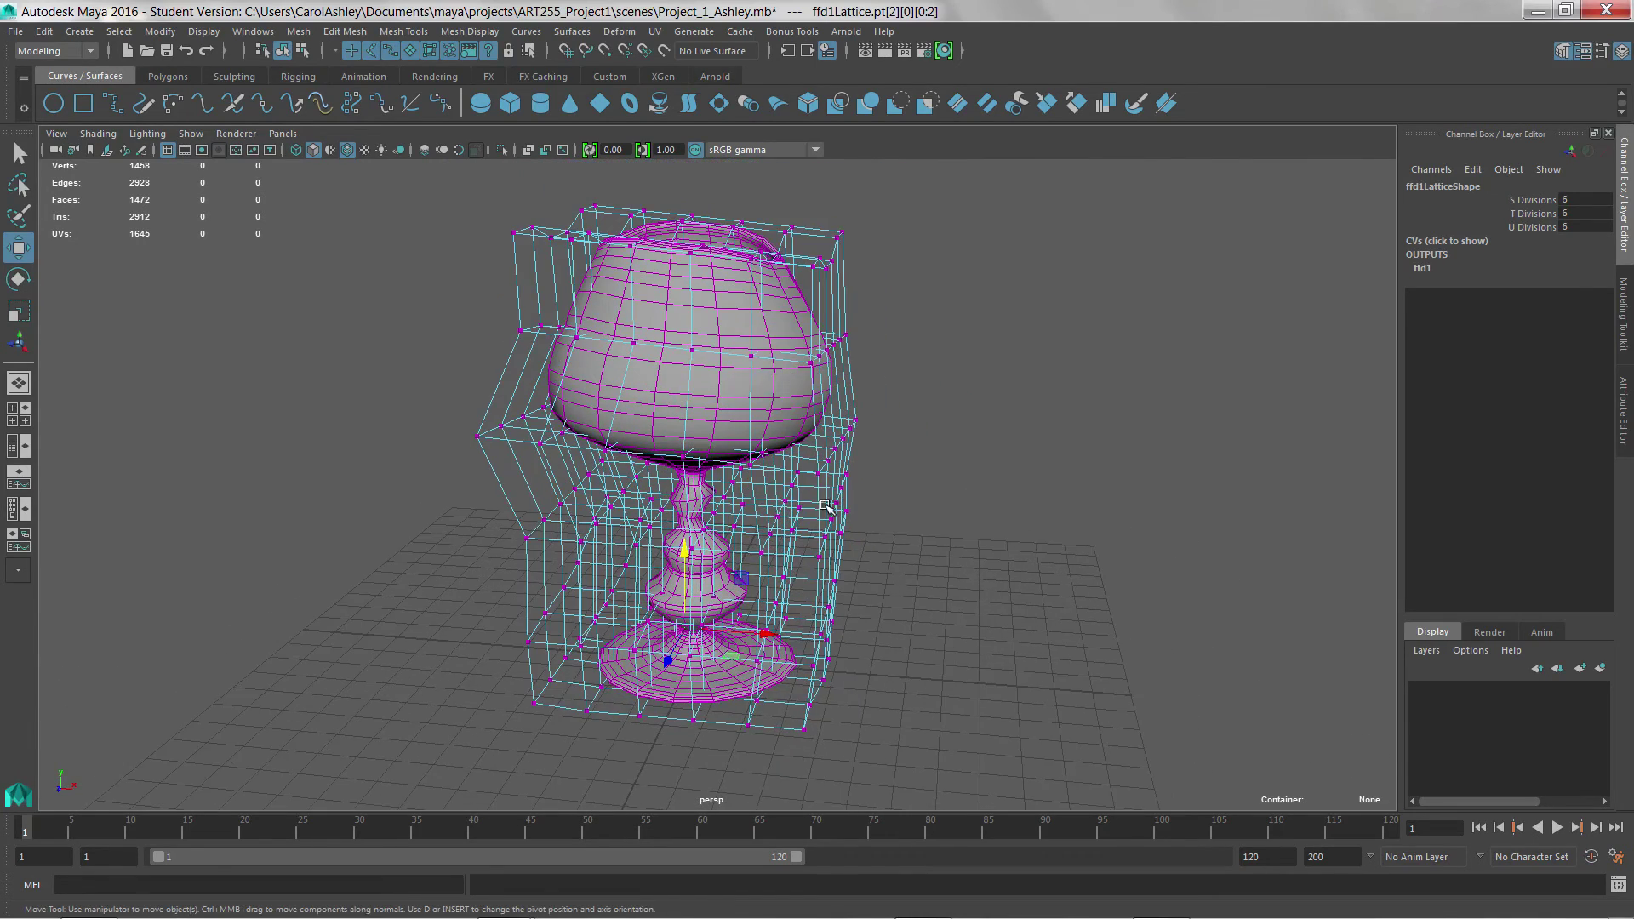
Step: Return the lattice to object mode and select the whole lattice
{"action": "right_click", "coordinate": [823, 479]}
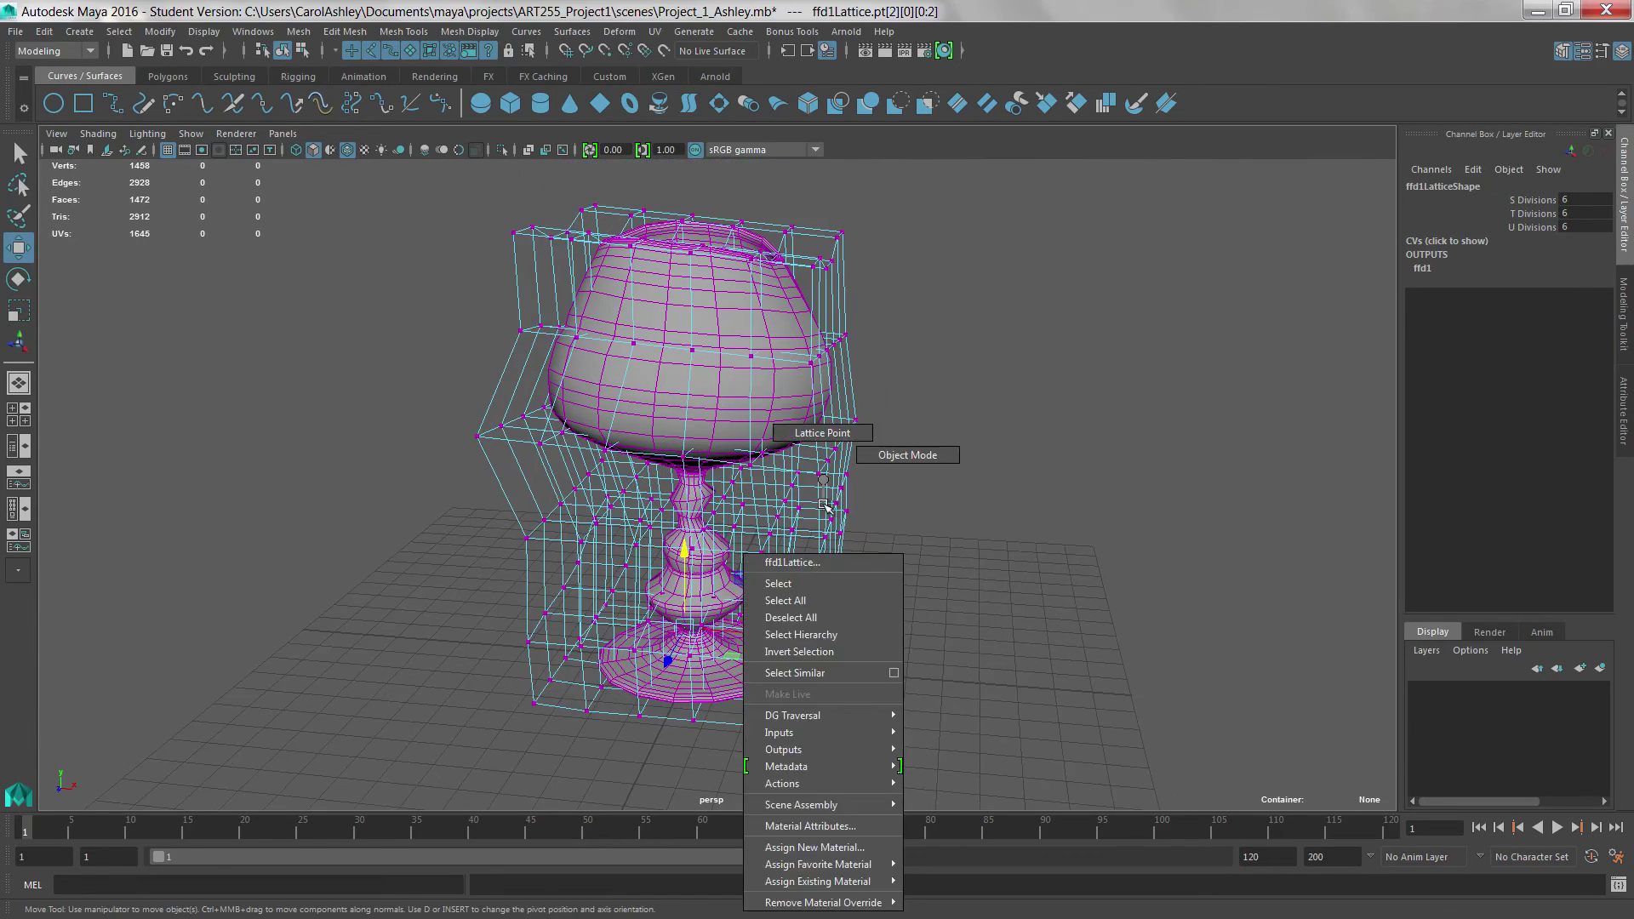
{"action": "left_click", "coordinate": [886, 455]}
{"action": "left_click", "coordinate": [852, 487]}
{"action": "left_click_drag", "start_coordinate": [1022, 563], "coordinate": [983, 563], "text": "alt"}
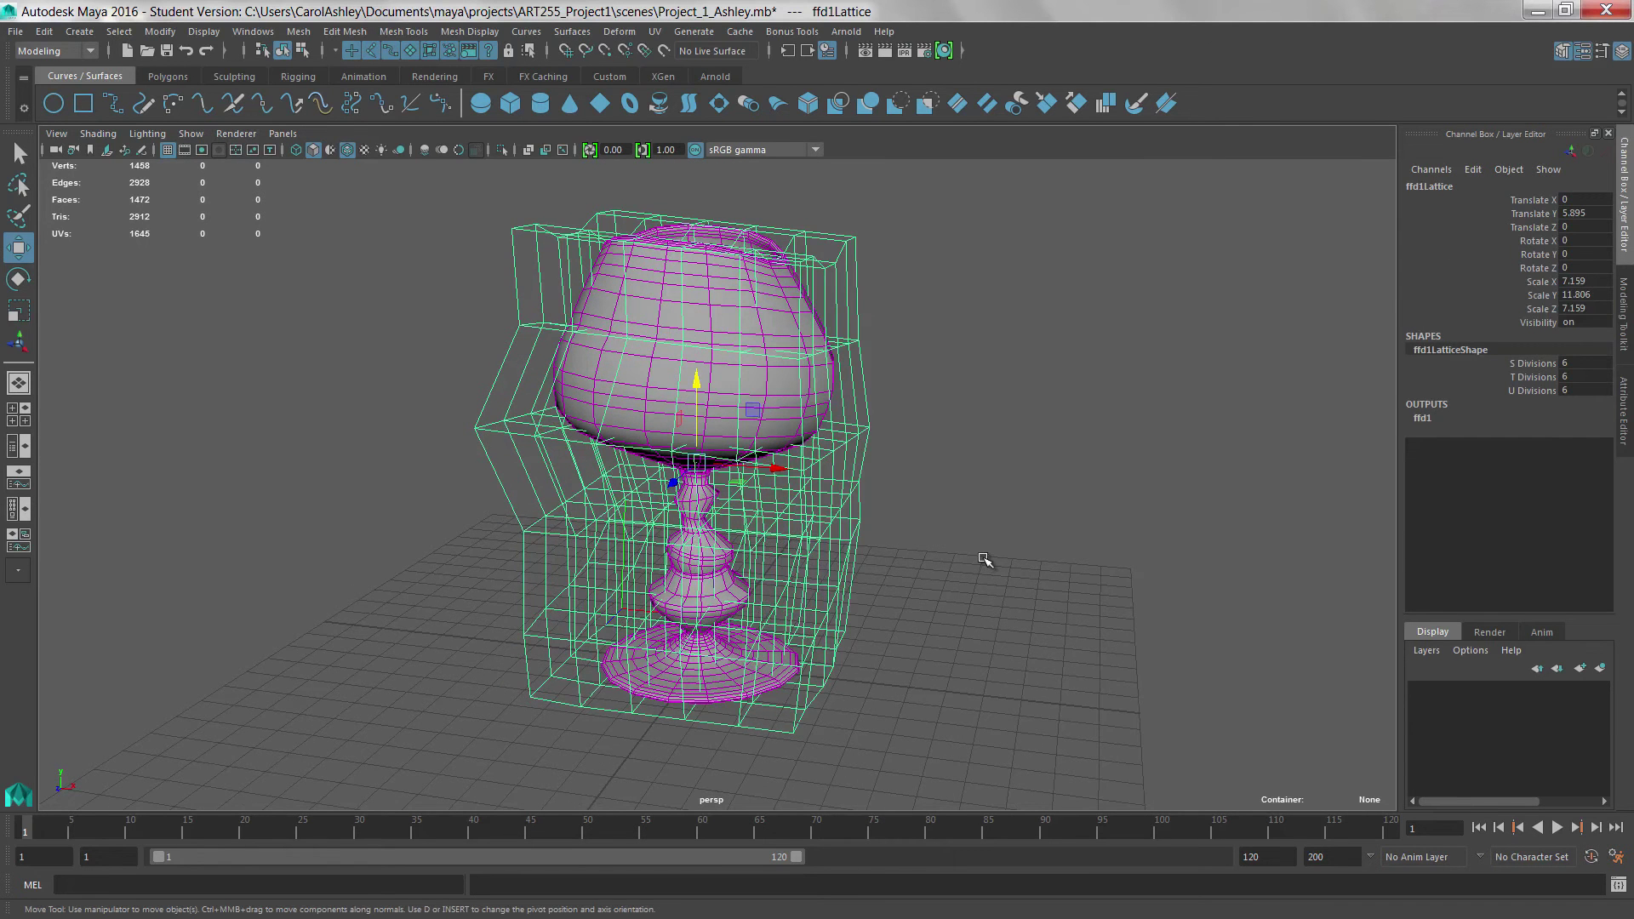
Step: Try to delete the lattice directly from the deformed glass
{"action": "key", "text": "Delete"}
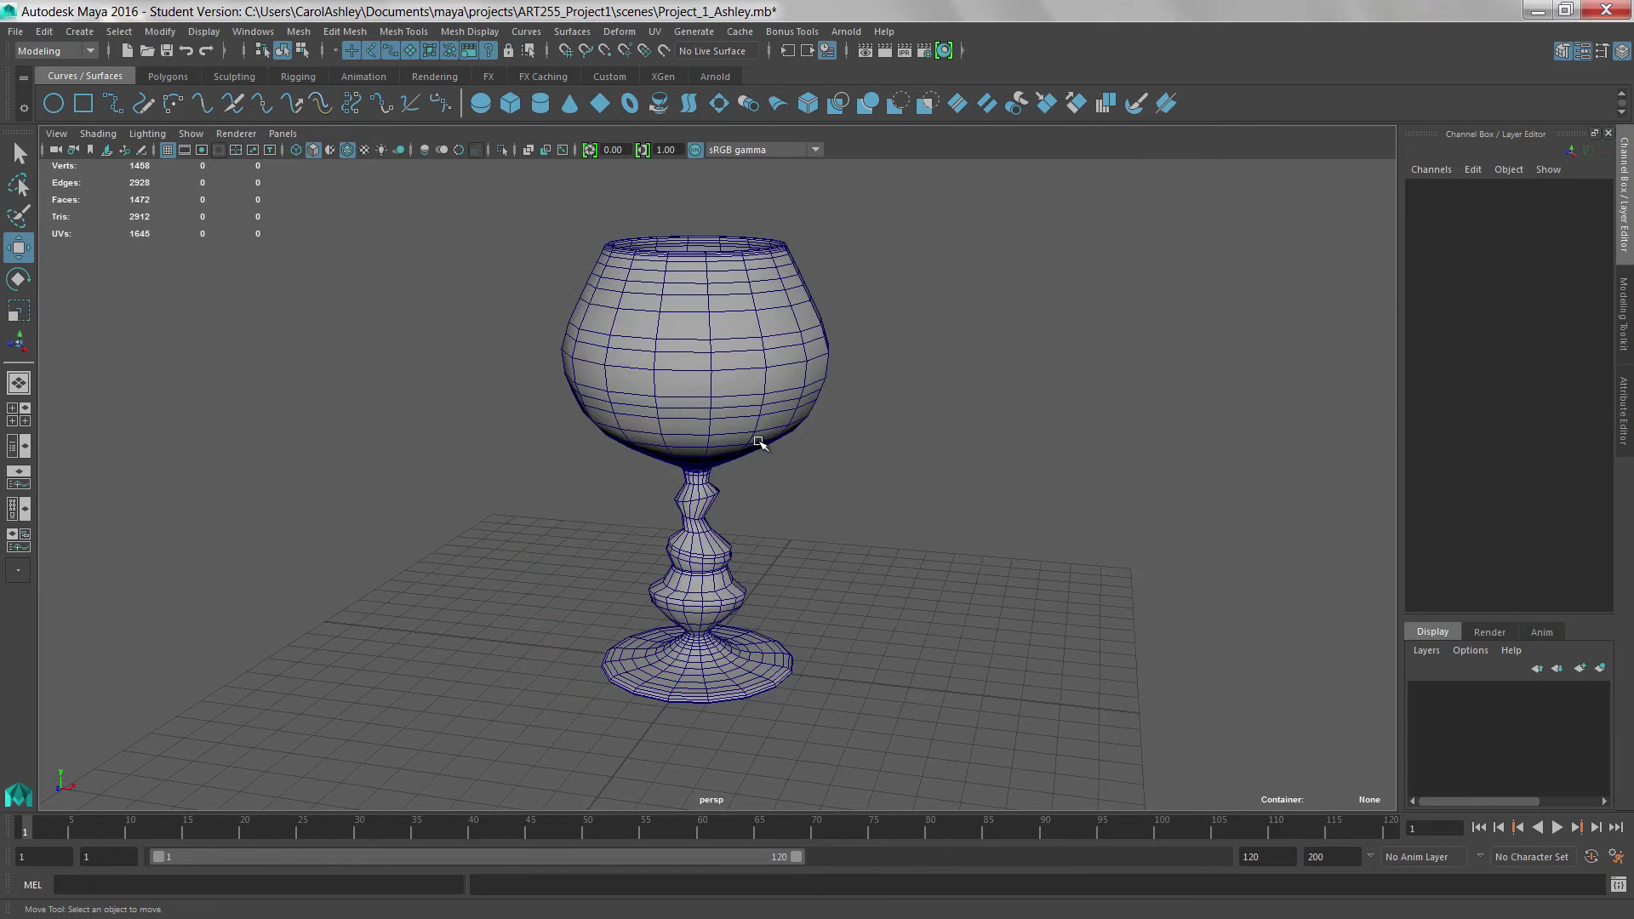
{"action": "left_click_drag", "start_coordinate": [955, 489], "coordinate": [821, 434], "text": "alt"}
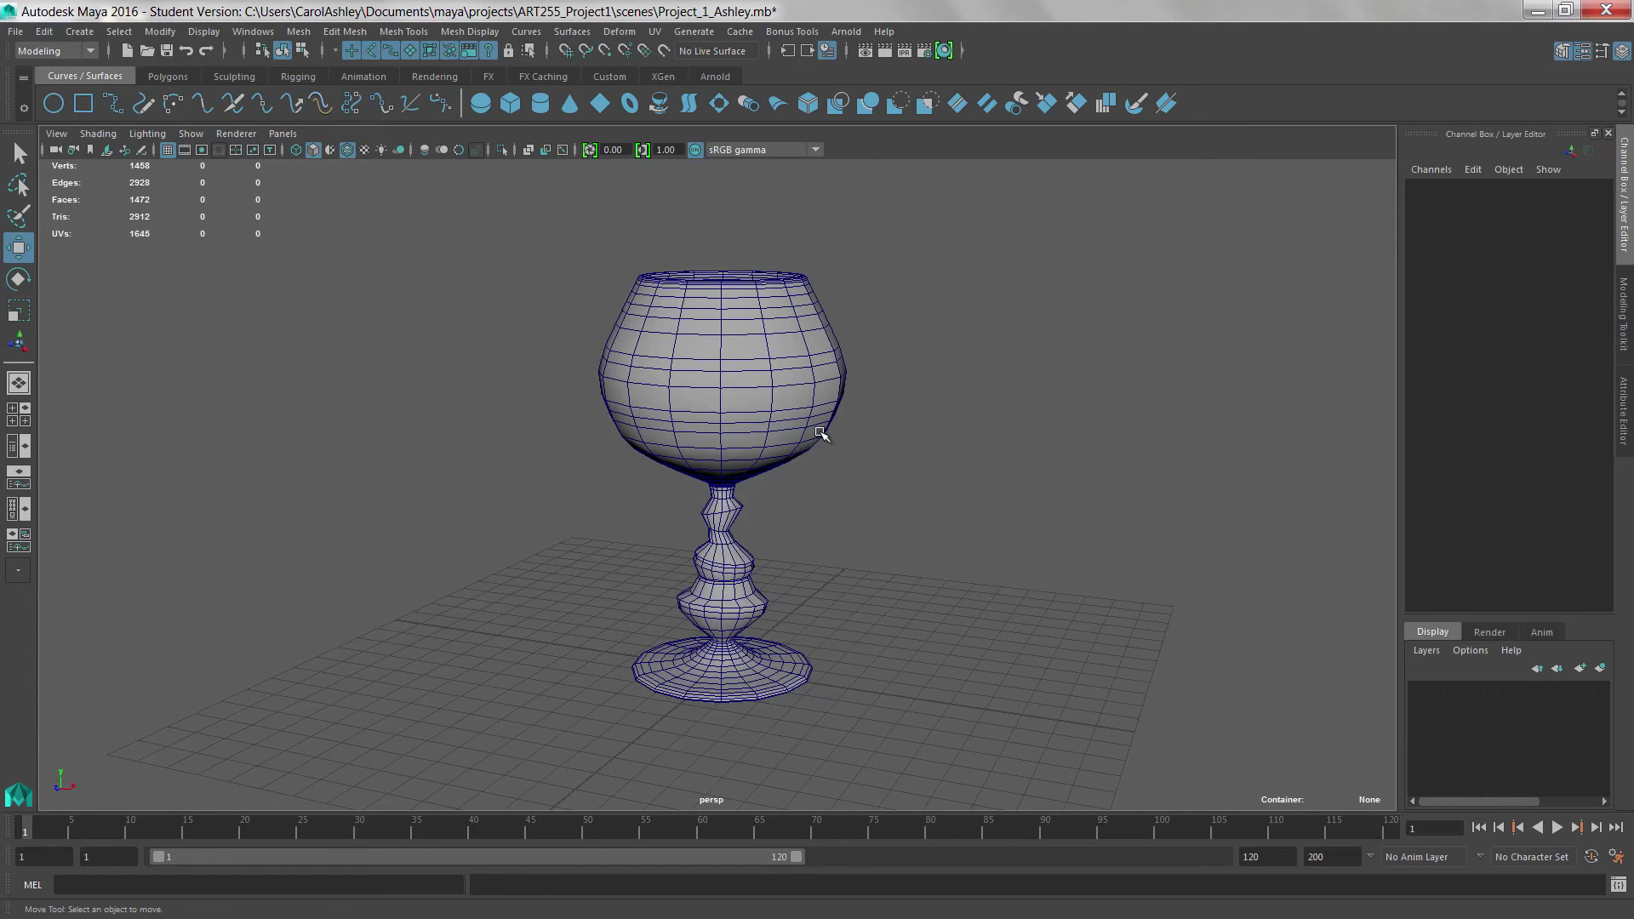
{"action": "key", "text": "ctrl+z"}
{"action": "left_click_drag", "start_coordinate": [858, 519], "coordinate": [801, 538], "text": "alt"}
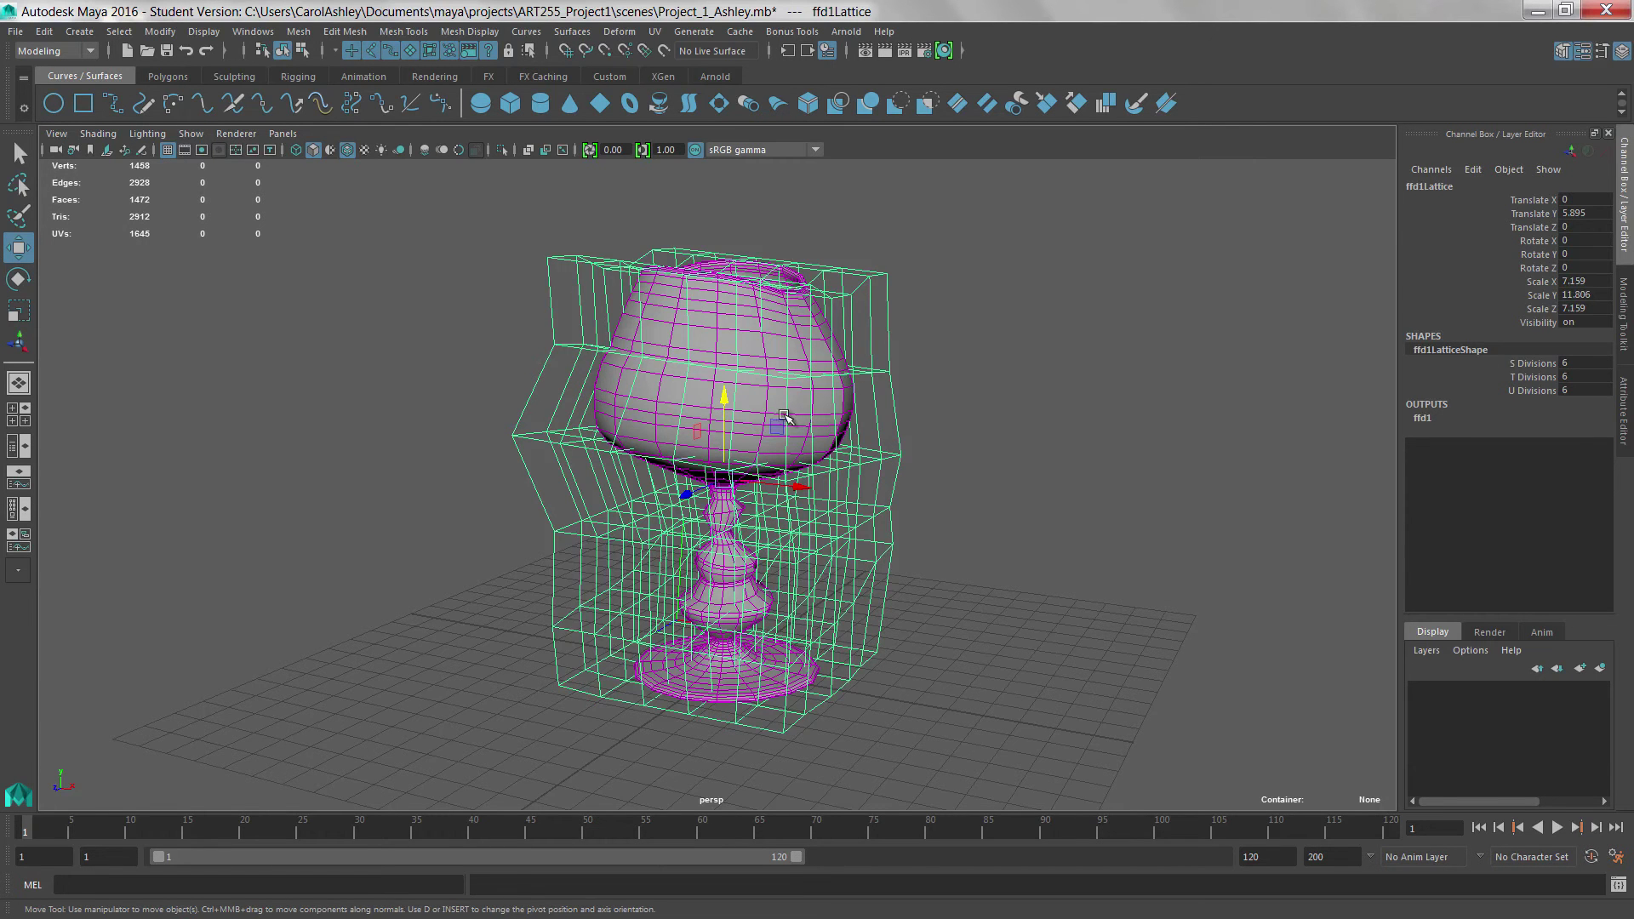
Step: Show the Outliner, select glass_poly together with ffd1Lattice, and delete their history to bake in the deformation
{"action": "scroll", "coordinate": [914, 469], "scroll_direction": "up", "scroll_amount": 2}
{"action": "scroll", "coordinate": [869, 473], "scroll_direction": "up", "scroll_amount": 2}
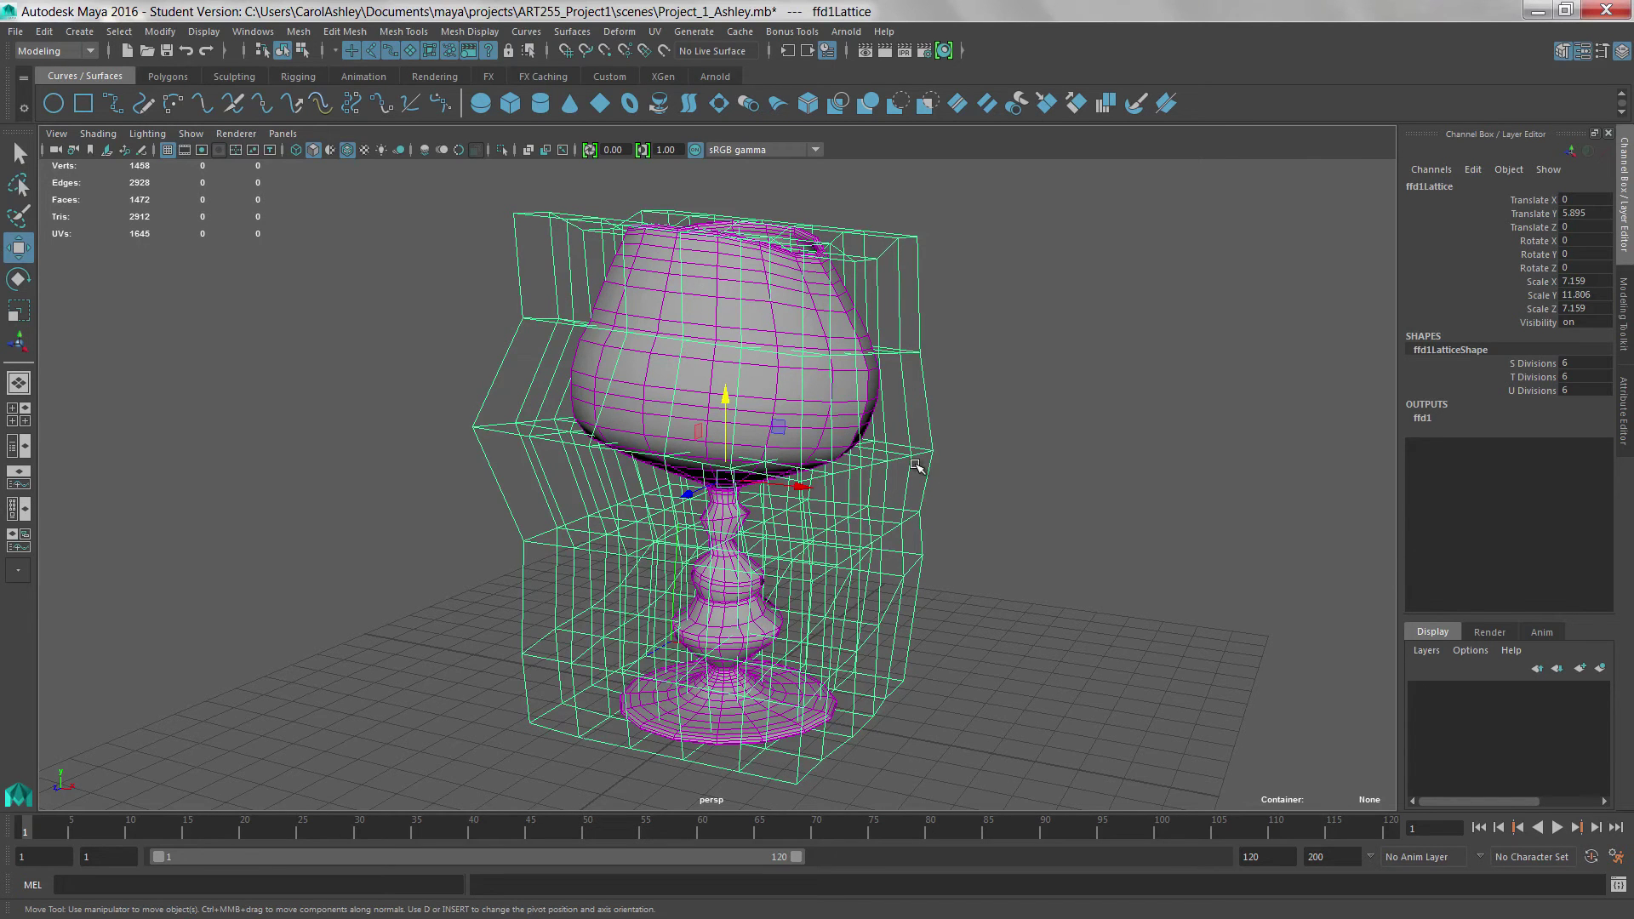
{"action": "left_click", "coordinate": [20, 449]}
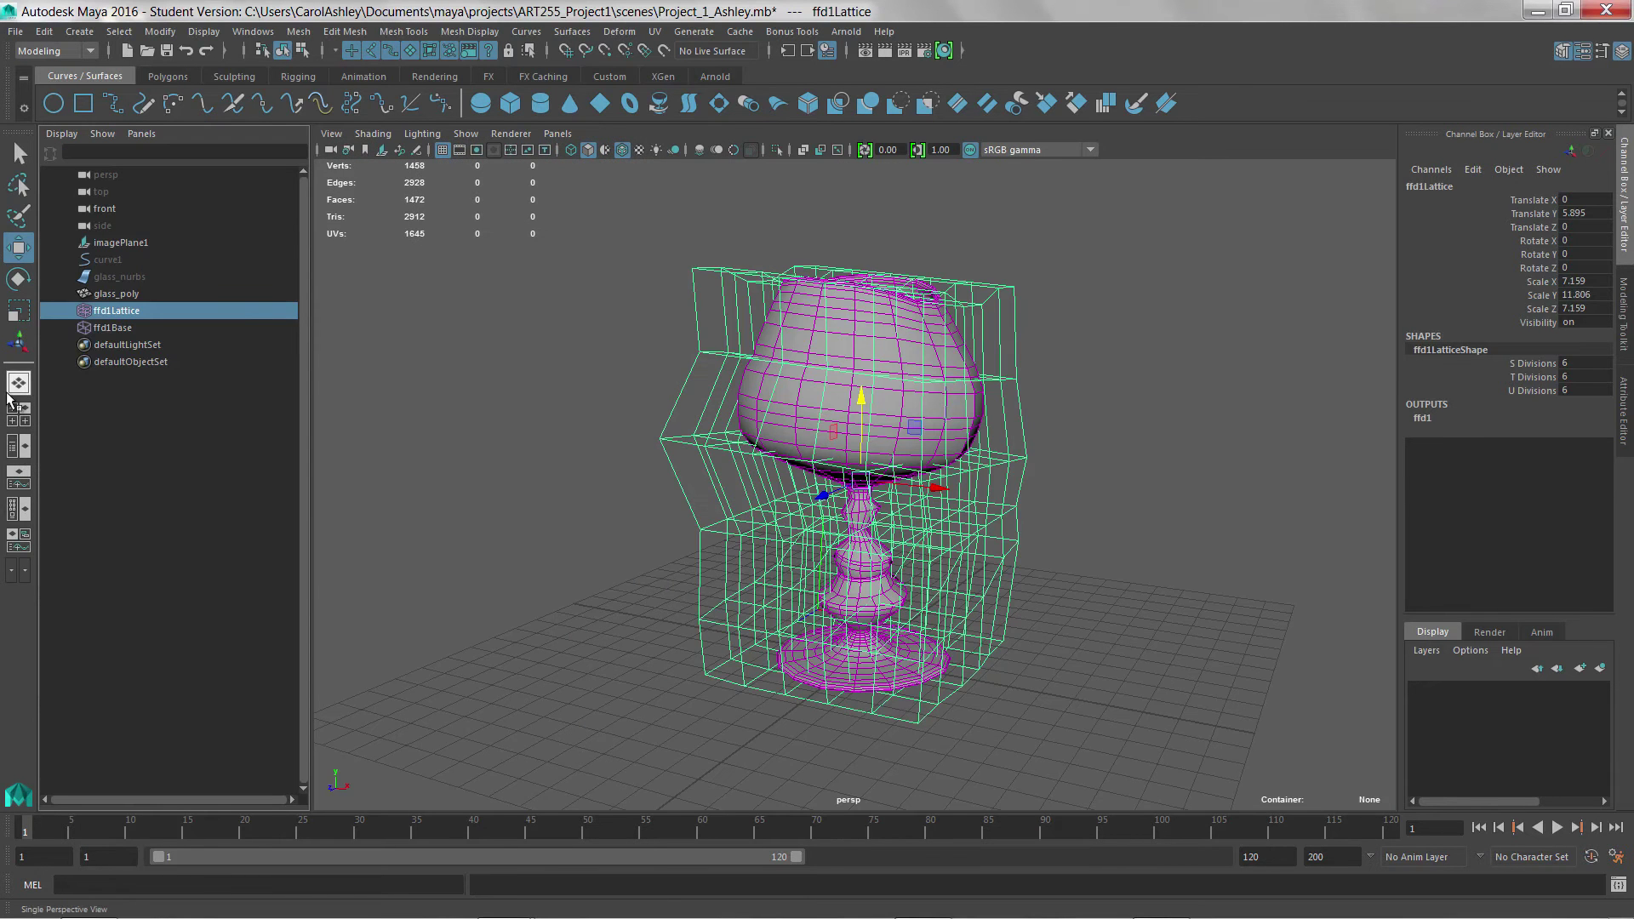
{"action": "left_click", "coordinate": [132, 297], "text": "ctrl"}
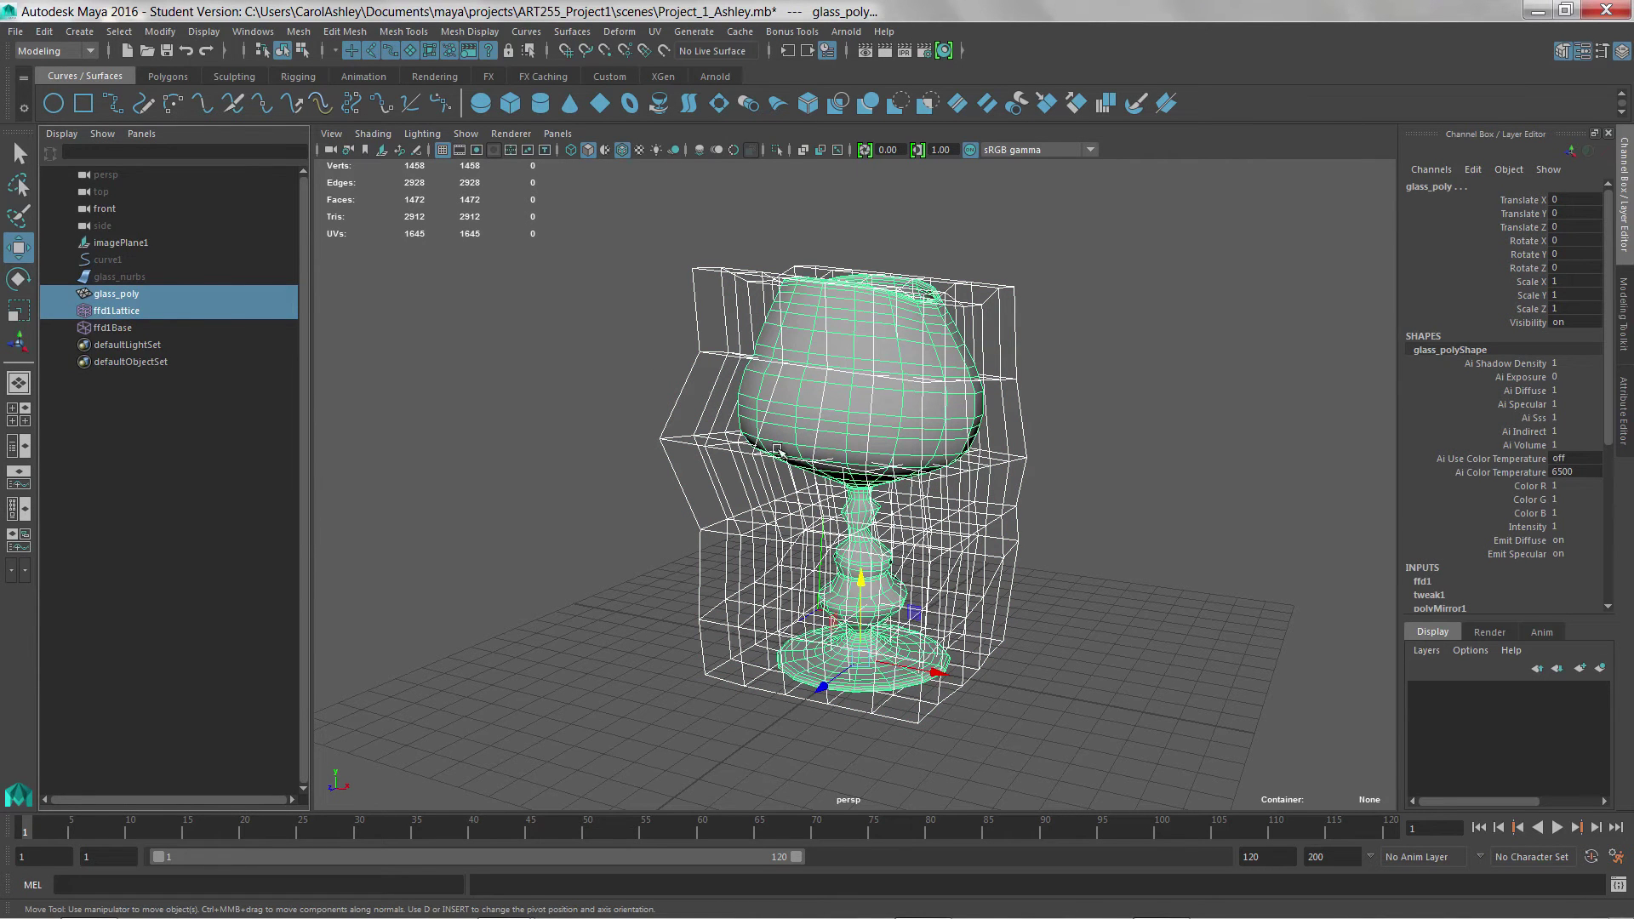
{"action": "left_click", "coordinate": [44, 31]}
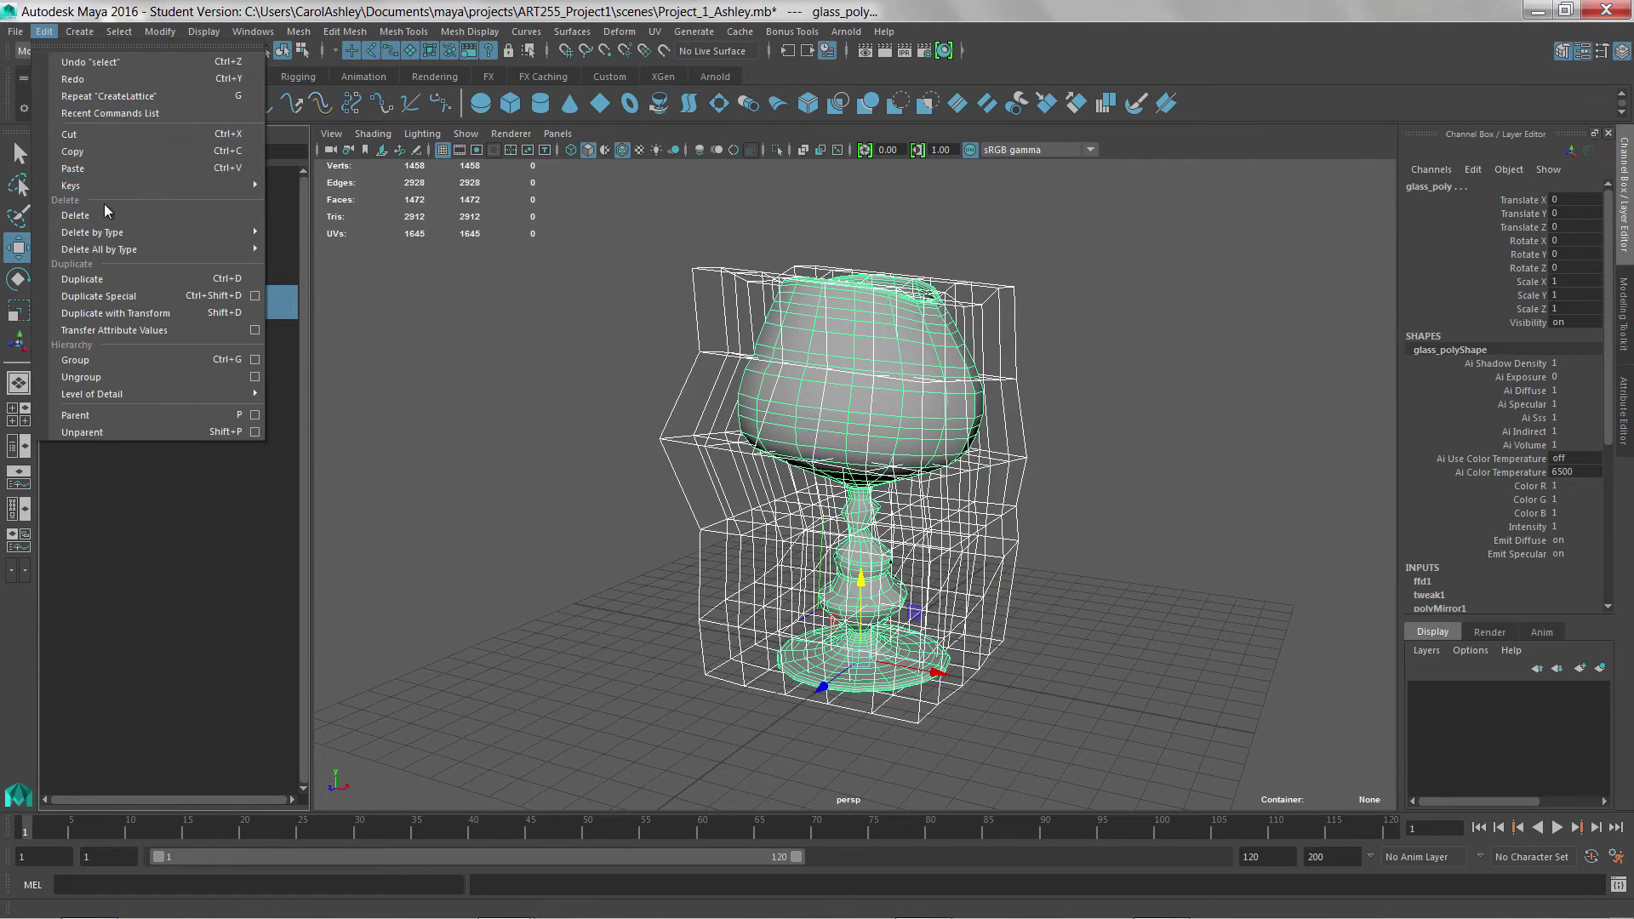
{"action": "mouse_move", "coordinate": [108, 237]}
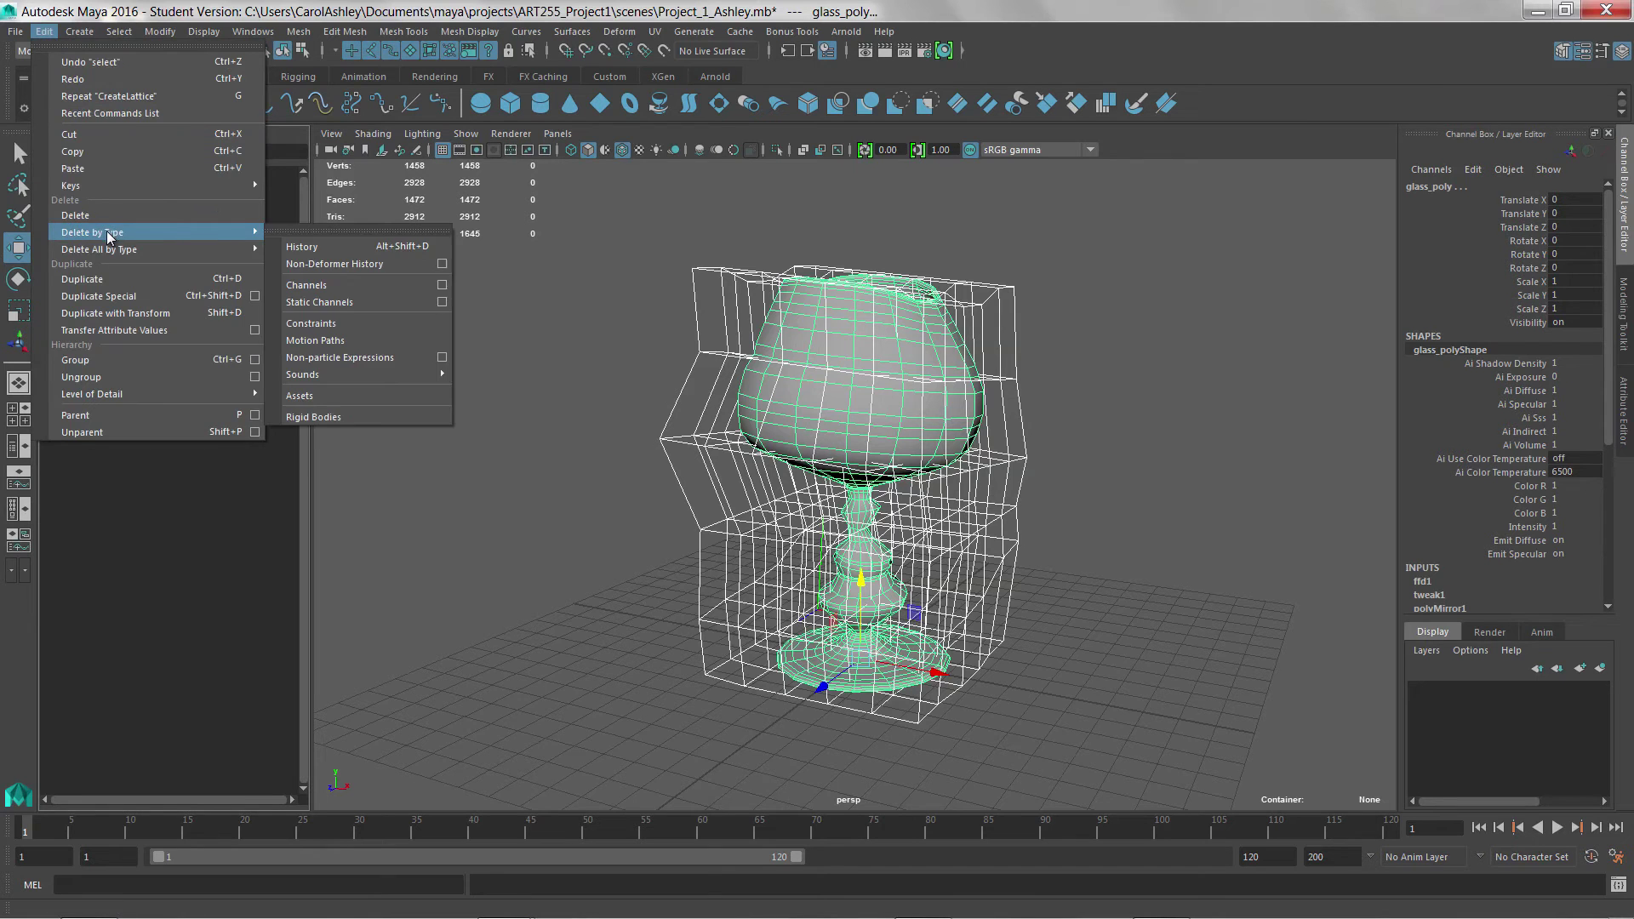
{"action": "left_click", "coordinate": [298, 247]}
Step: Insert three edge loops around the glass with the Insert Edge Loop tool
{"action": "left_click_drag", "start_coordinate": [909, 521], "coordinate": [1022, 584], "text": "alt"}
{"action": "left_click_drag", "start_coordinate": [1155, 577], "coordinate": [953, 559], "text": "alt"}
{"action": "middle_click_drag", "start_coordinate": [1066, 559], "coordinate": [909, 533], "text": "alt"}
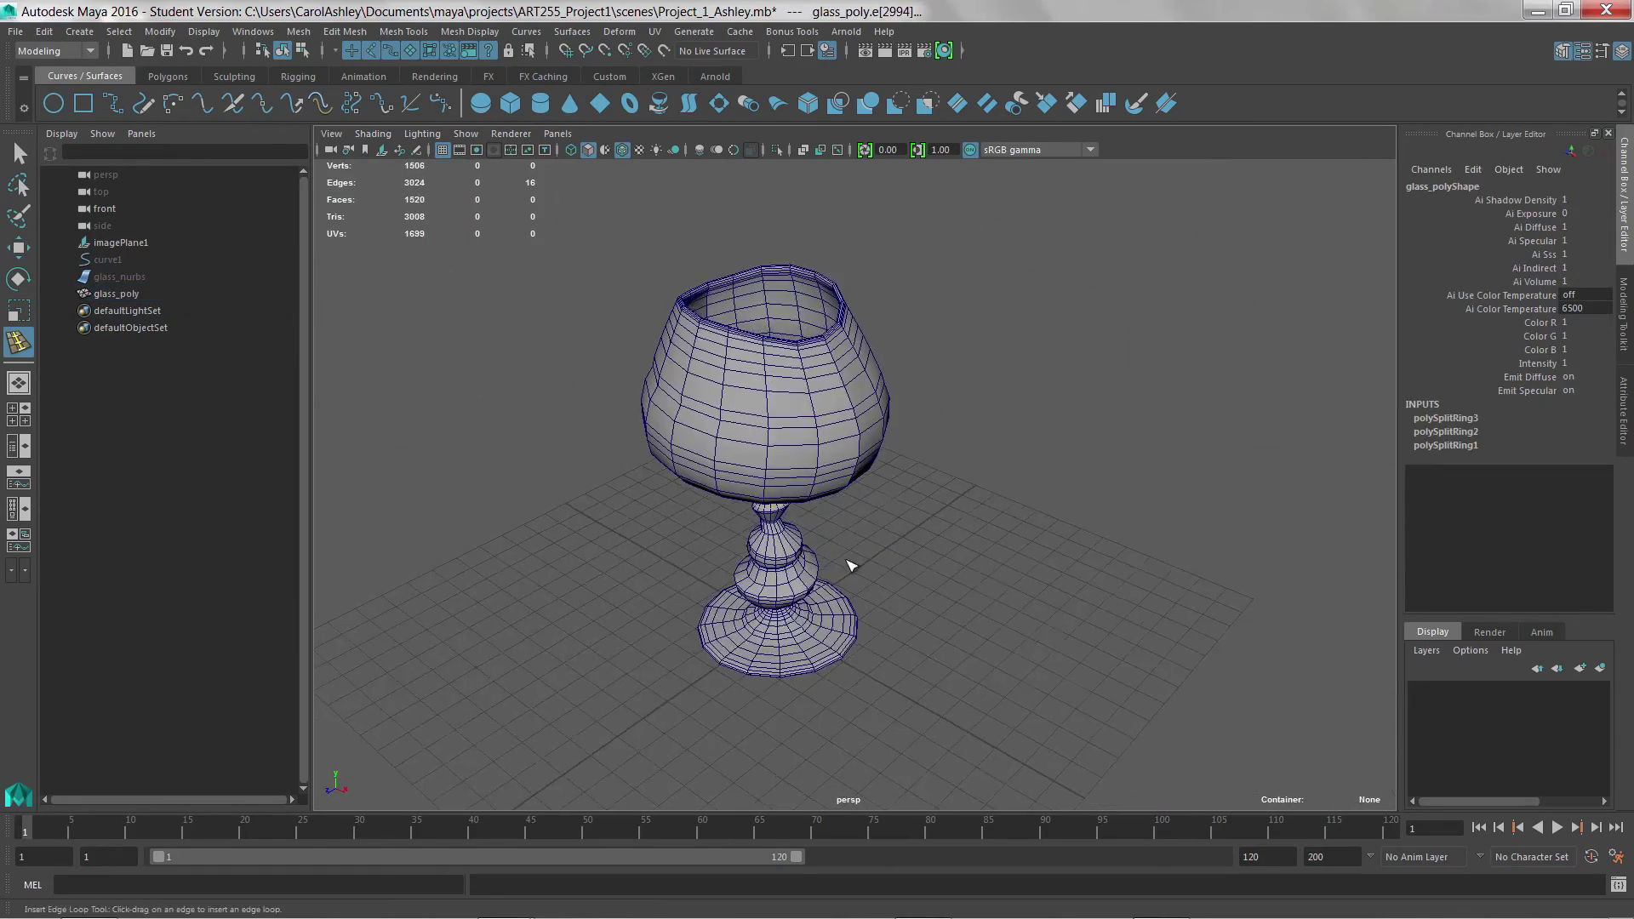
{"action": "right_click_drag", "start_coordinate": [850, 559], "coordinate": [1083, 627], "text": "alt"}
{"action": "middle_click_drag", "start_coordinate": [1083, 627], "coordinate": [1102, 470], "text": "alt"}
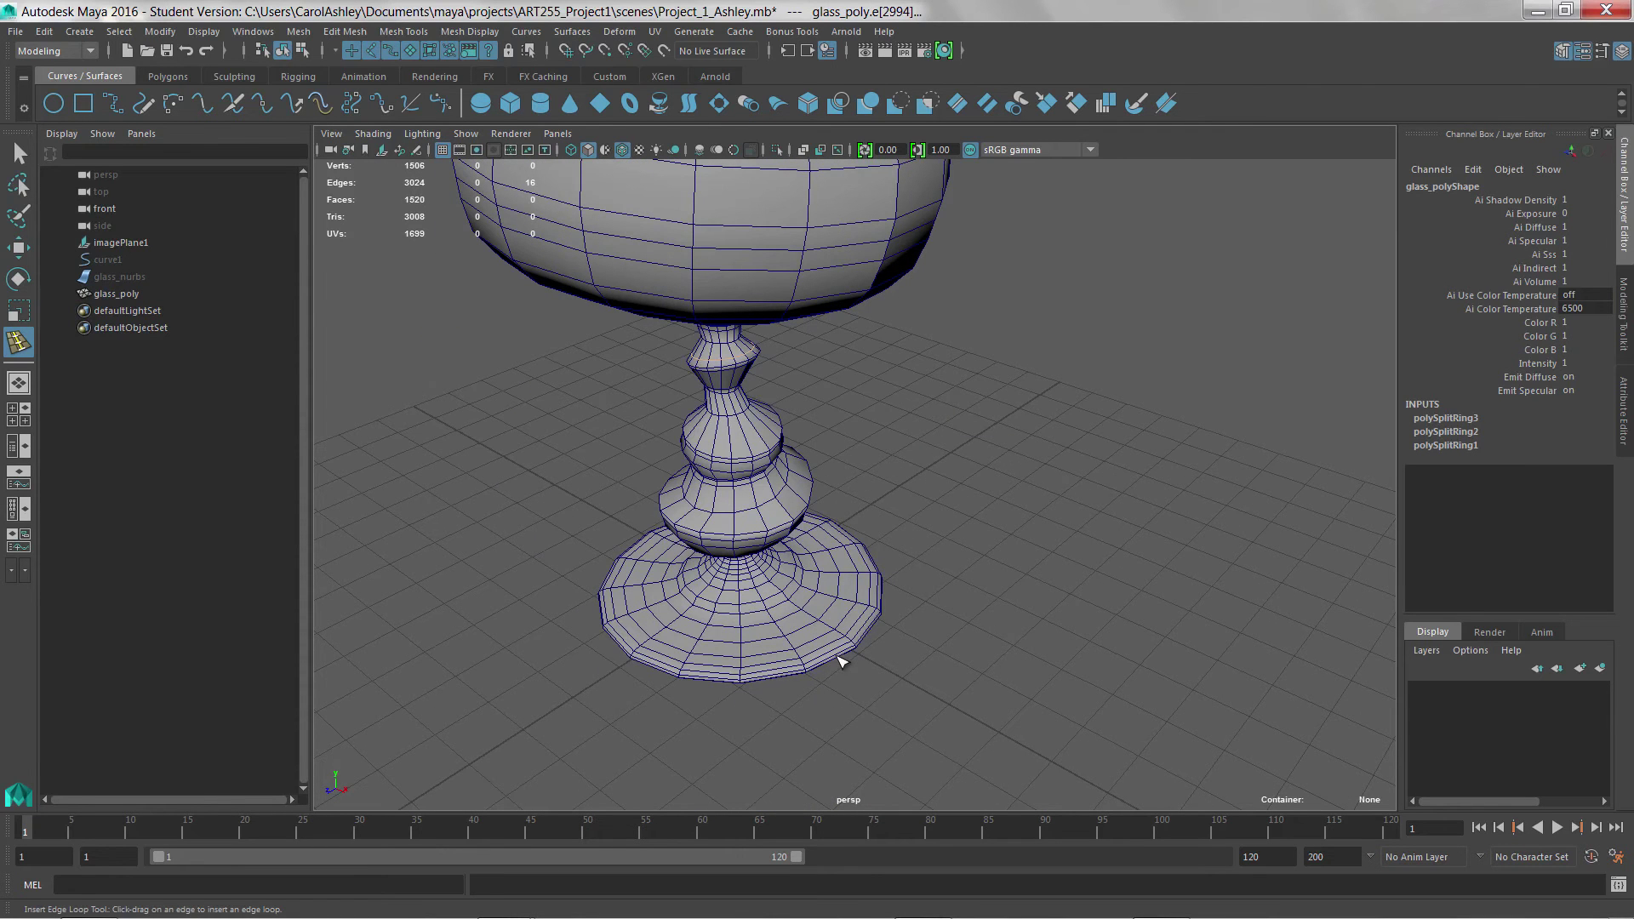
{"action": "key", "text": "q"}
Step: Switch the glass back to object mode, select glass_poly and delete its edge loop history
{"action": "right_click_drag", "start_coordinate": [802, 620], "coordinate": [887, 412]}
{"action": "left_click_drag", "start_coordinate": [919, 660], "coordinate": [998, 582], "text": "alt"}
{"action": "left_click_drag", "start_coordinate": [1610, 369], "coordinate": [1611, 423]}
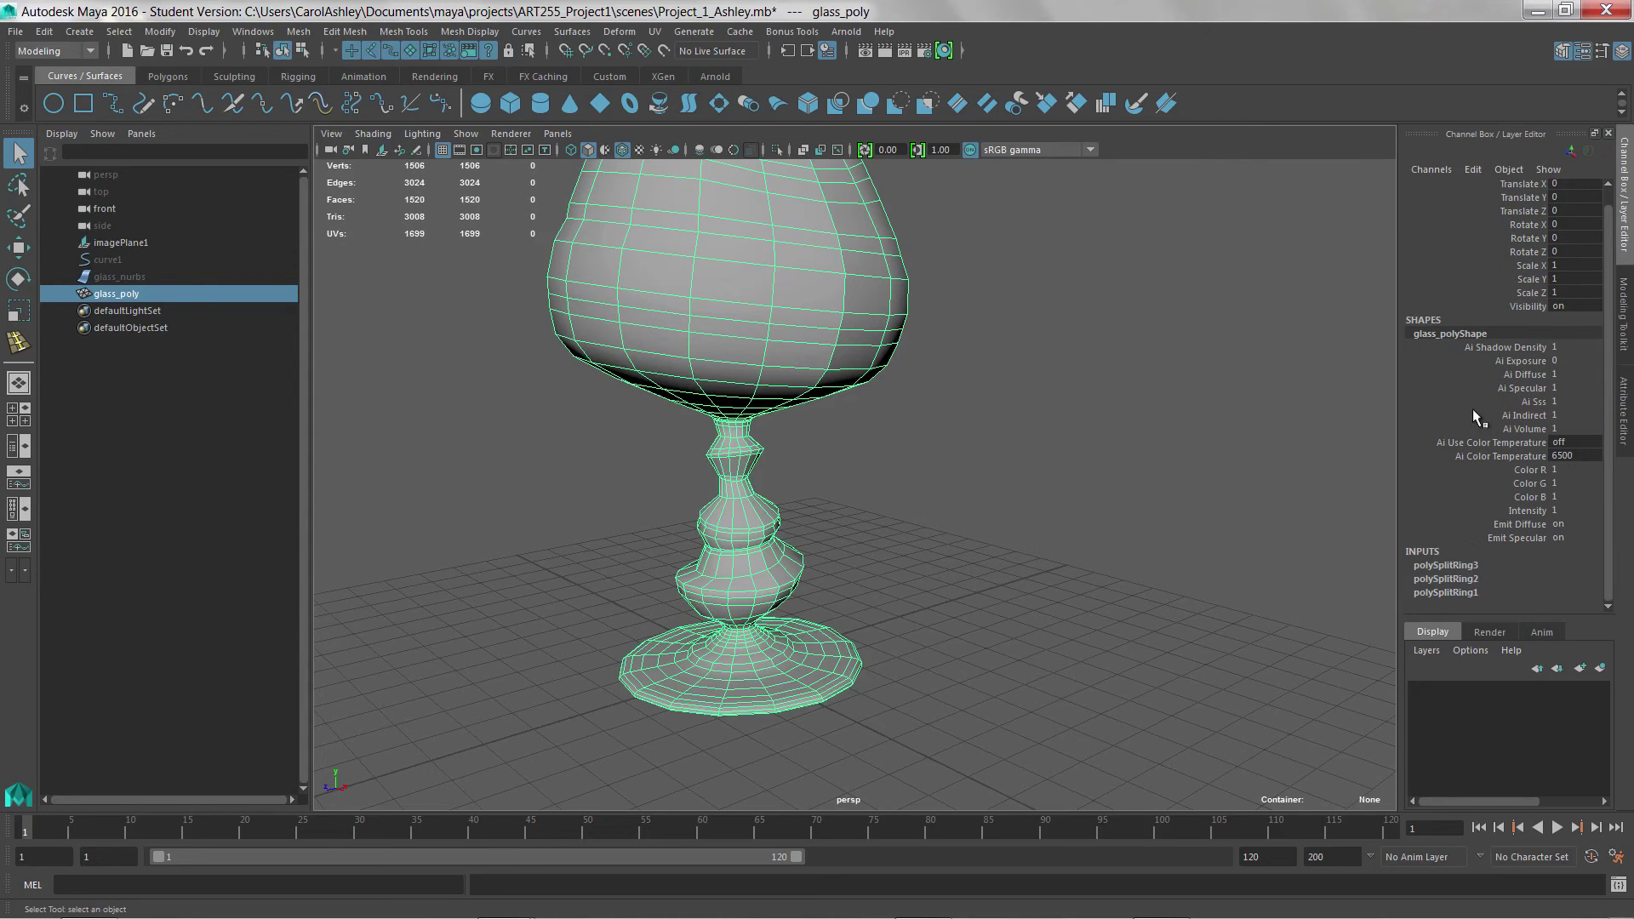
{"action": "left_click_drag", "start_coordinate": [890, 369], "coordinate": [809, 367], "text": "alt"}
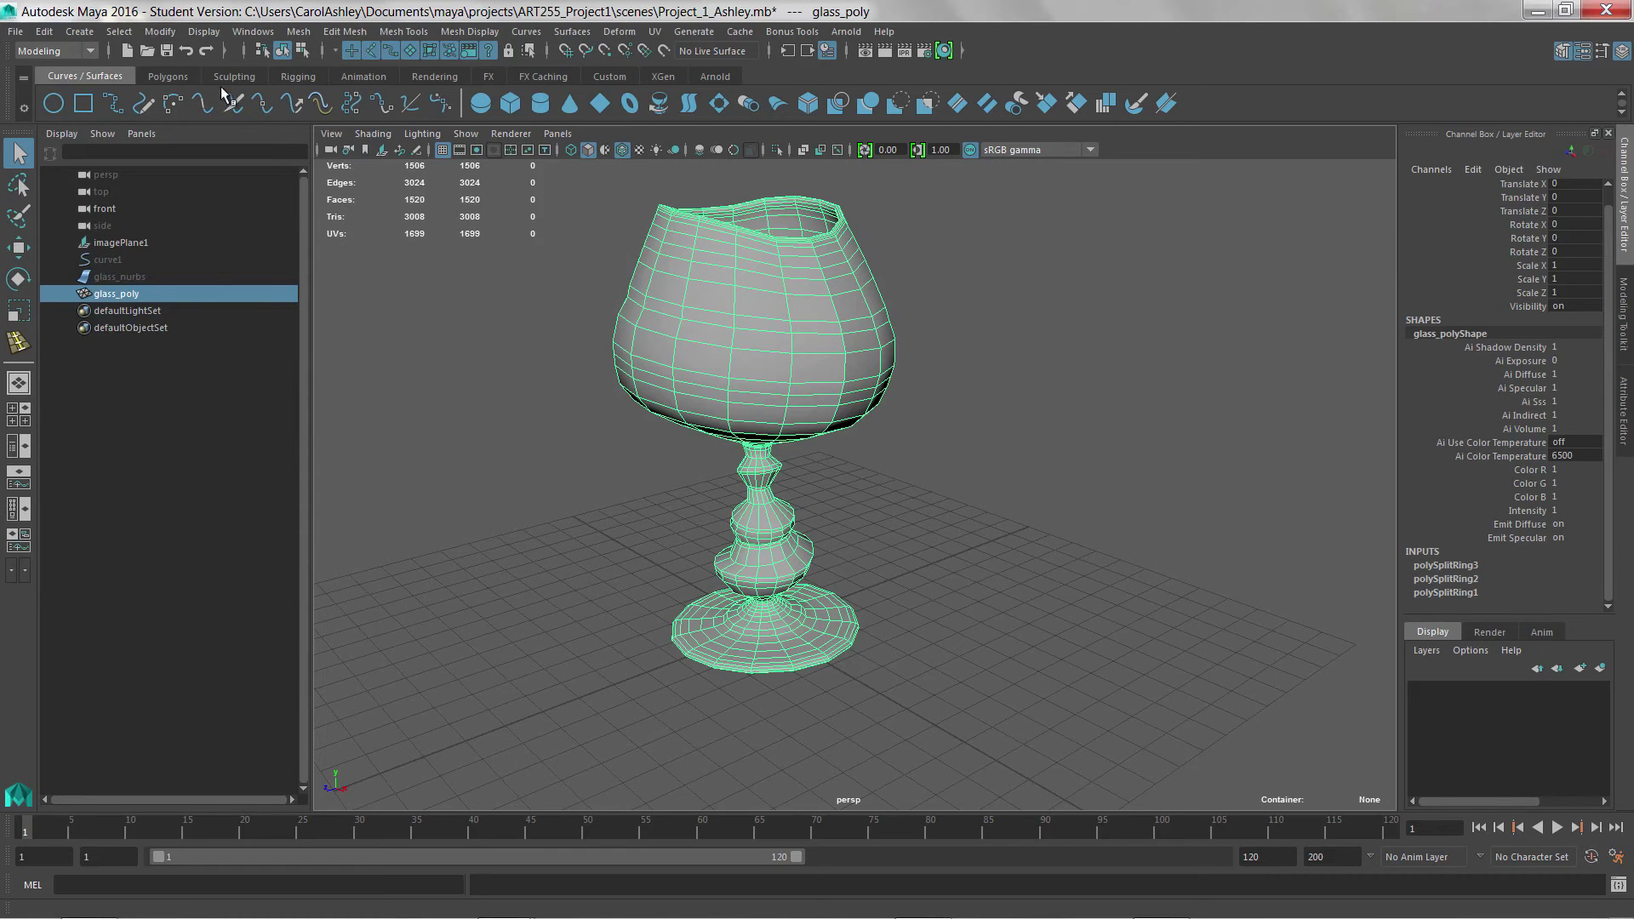
{"action": "left_click", "coordinate": [41, 31]}
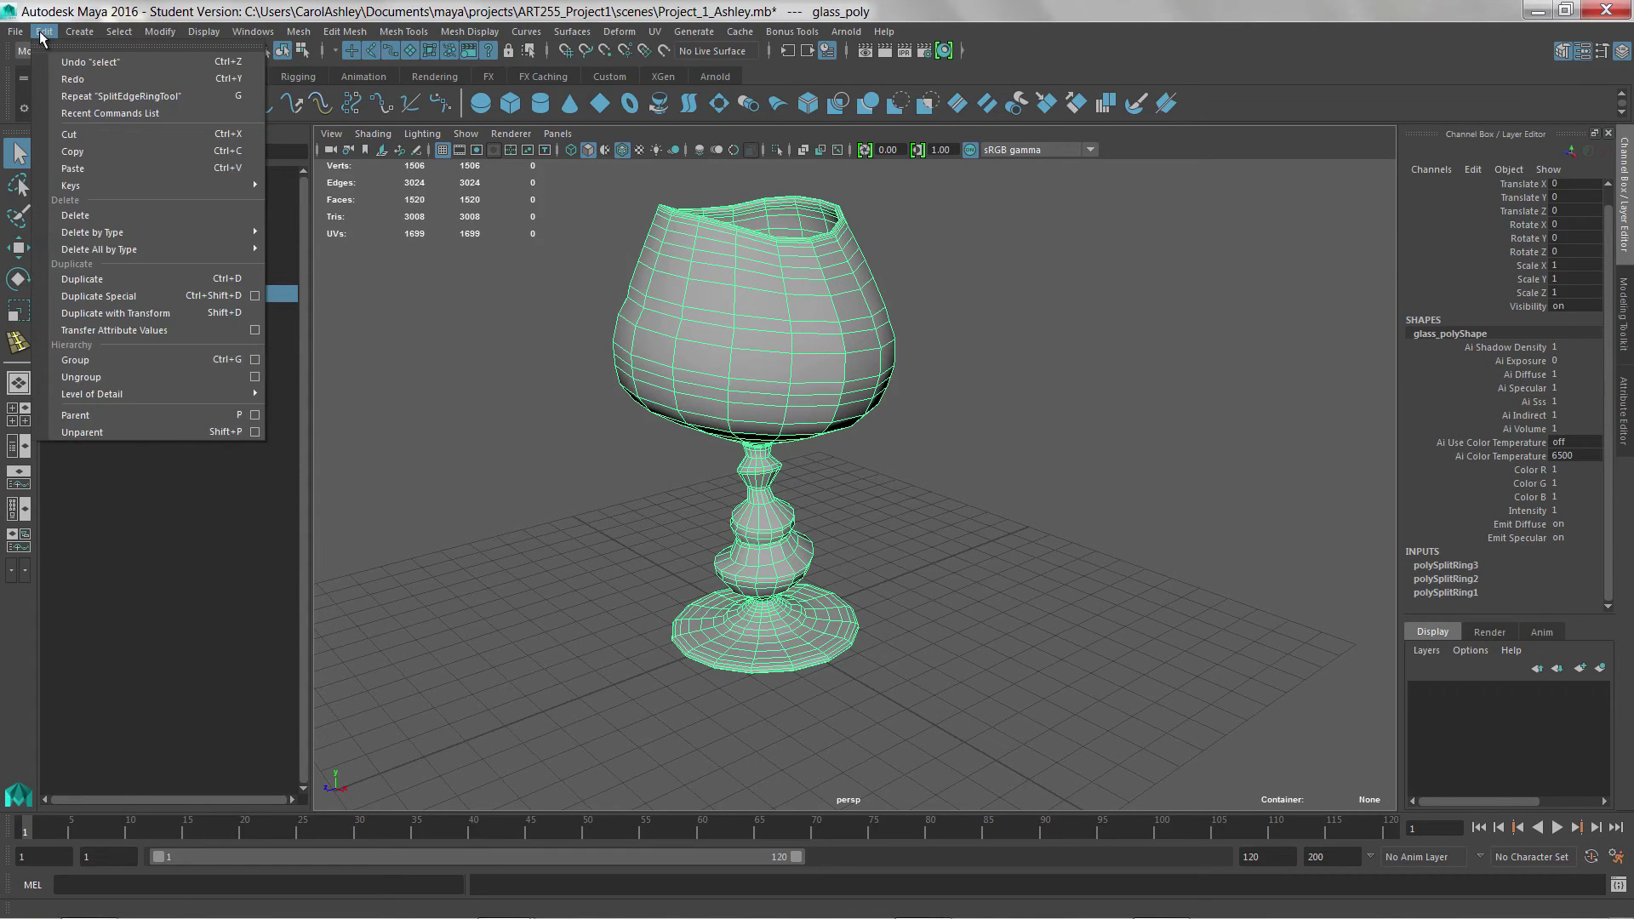
{"action": "mouse_move", "coordinate": [109, 235]}
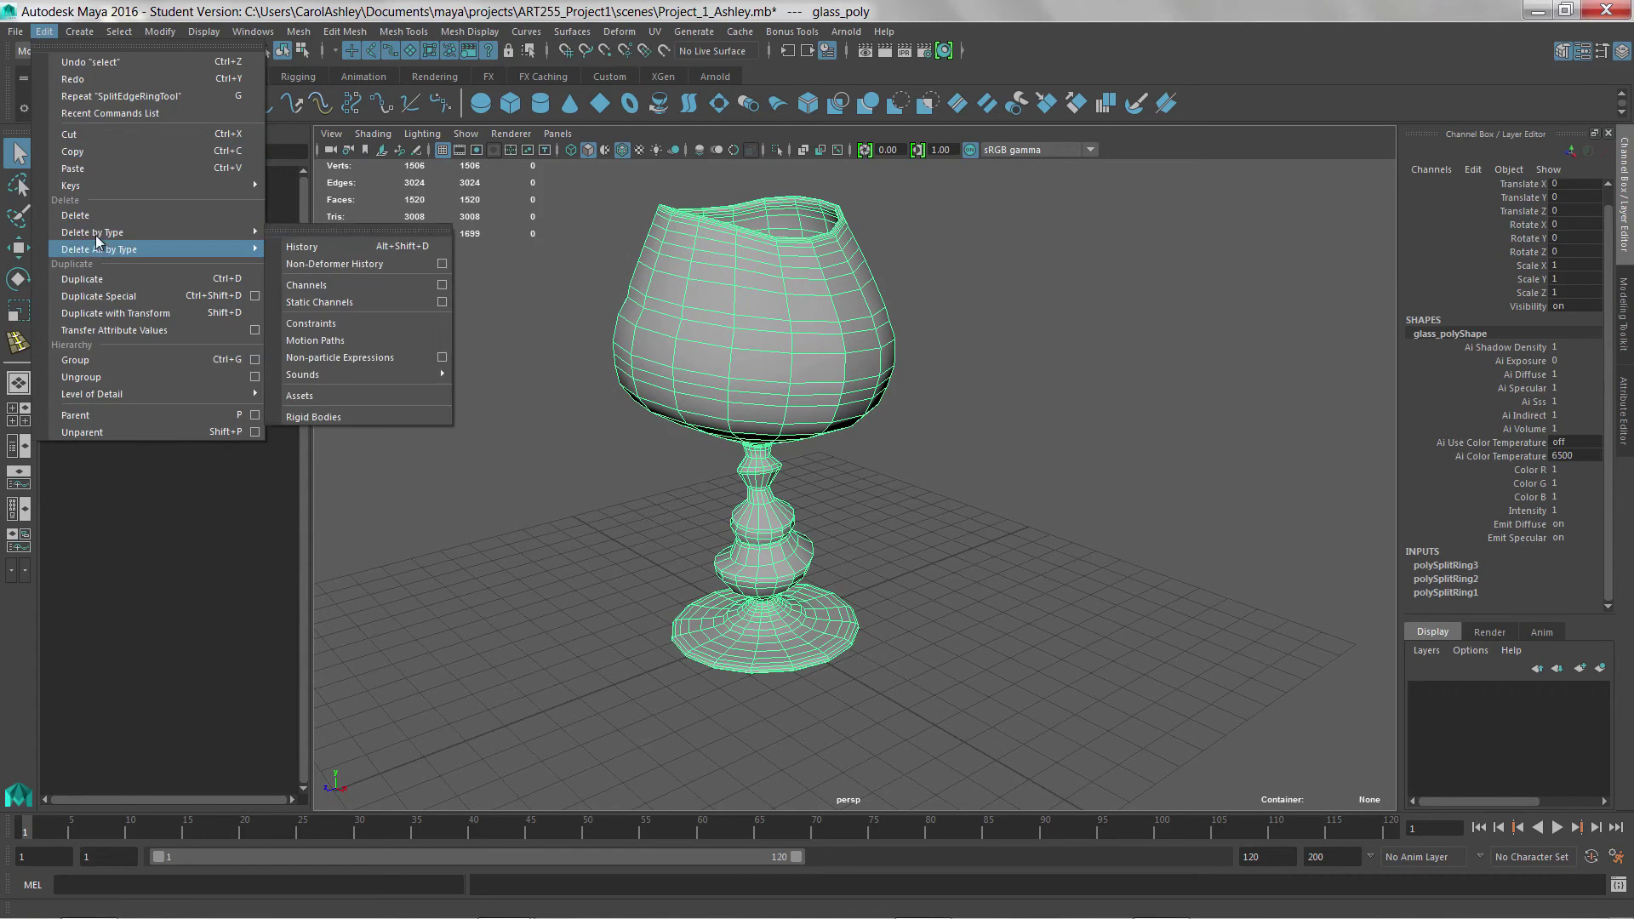
{"action": "left_click", "coordinate": [293, 250]}
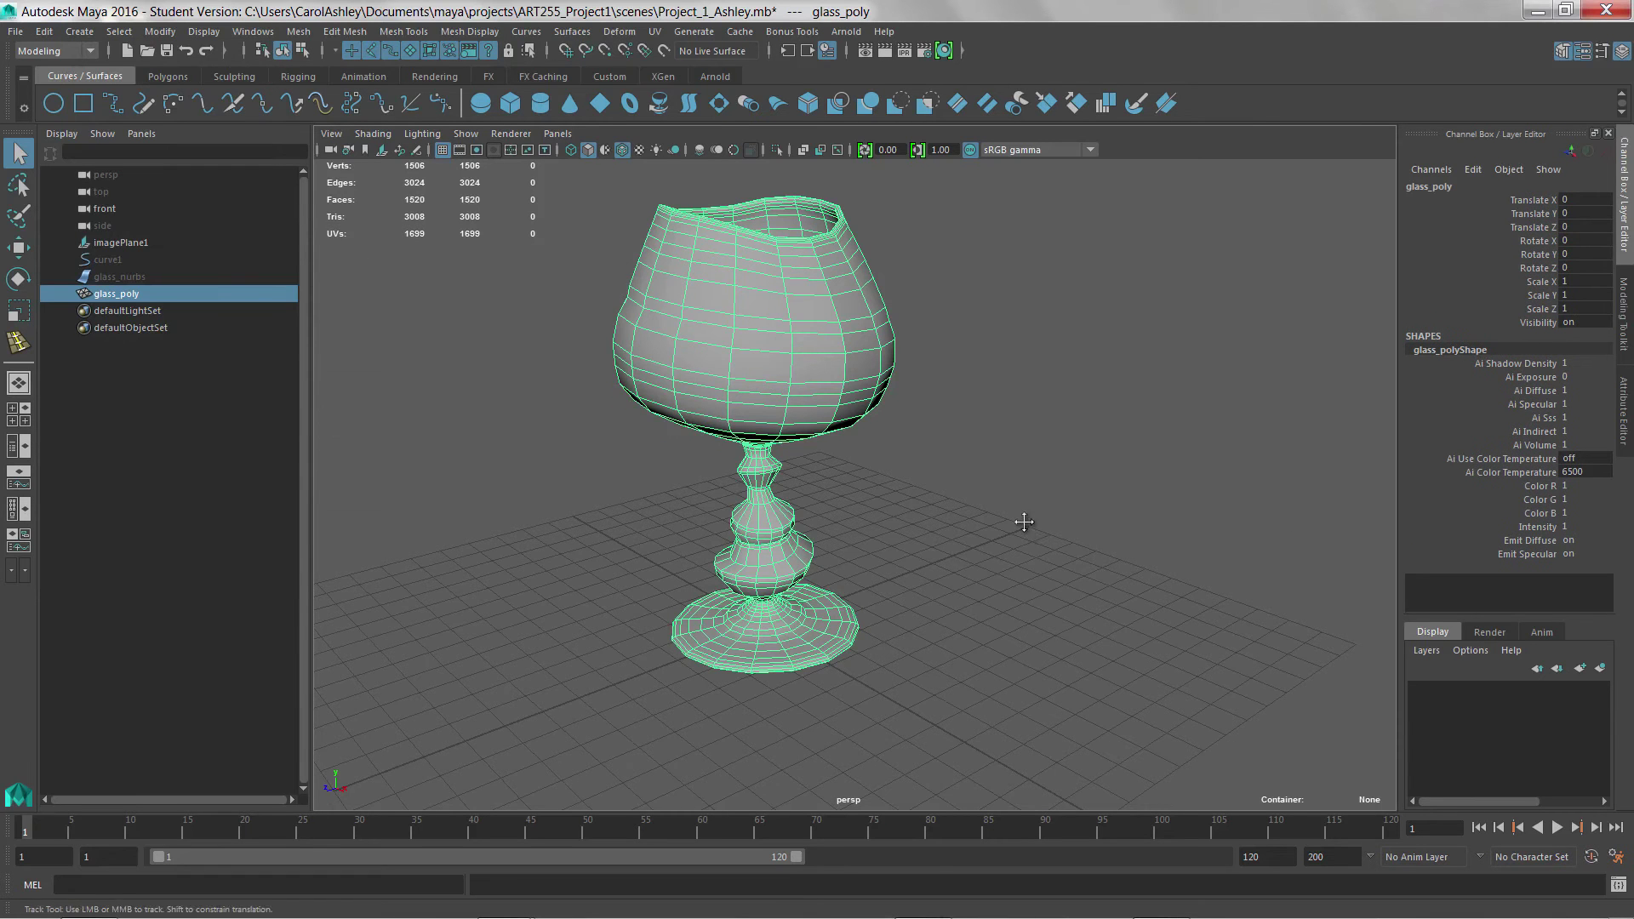
Step: Smooth glass_poly exponentially with 1 division level, using the OpenSubdiv Catmull-Clark subdivision type, and return to object mode
{"action": "left_click", "coordinate": [298, 33]}
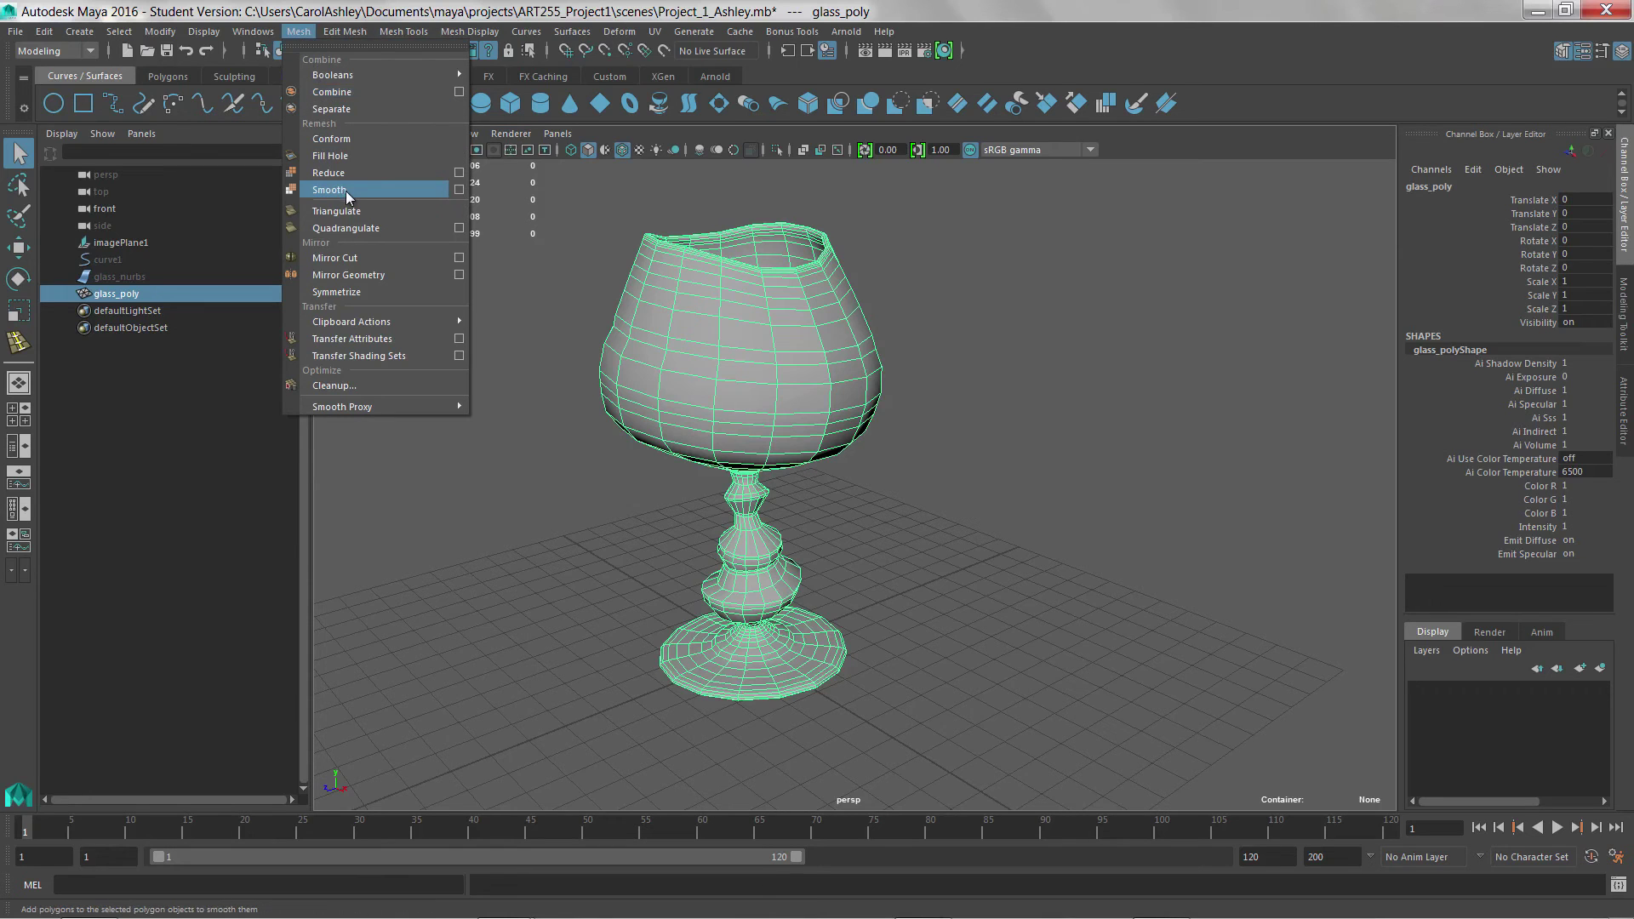
{"action": "left_click", "coordinate": [459, 191]}
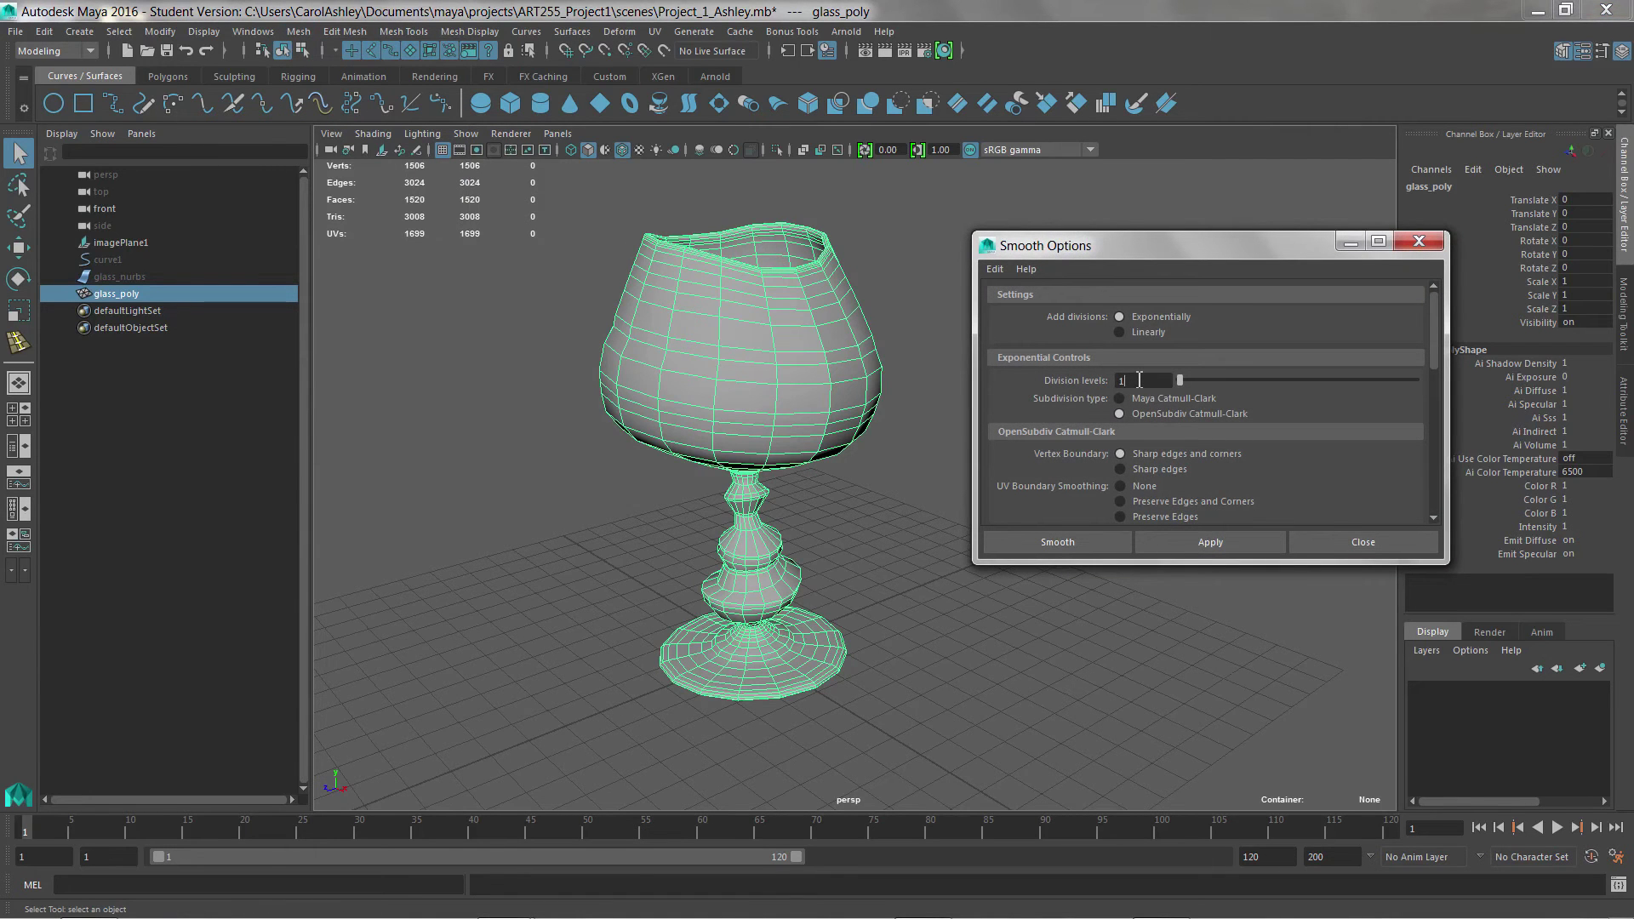
{"action": "left_click", "coordinate": [1077, 545]}
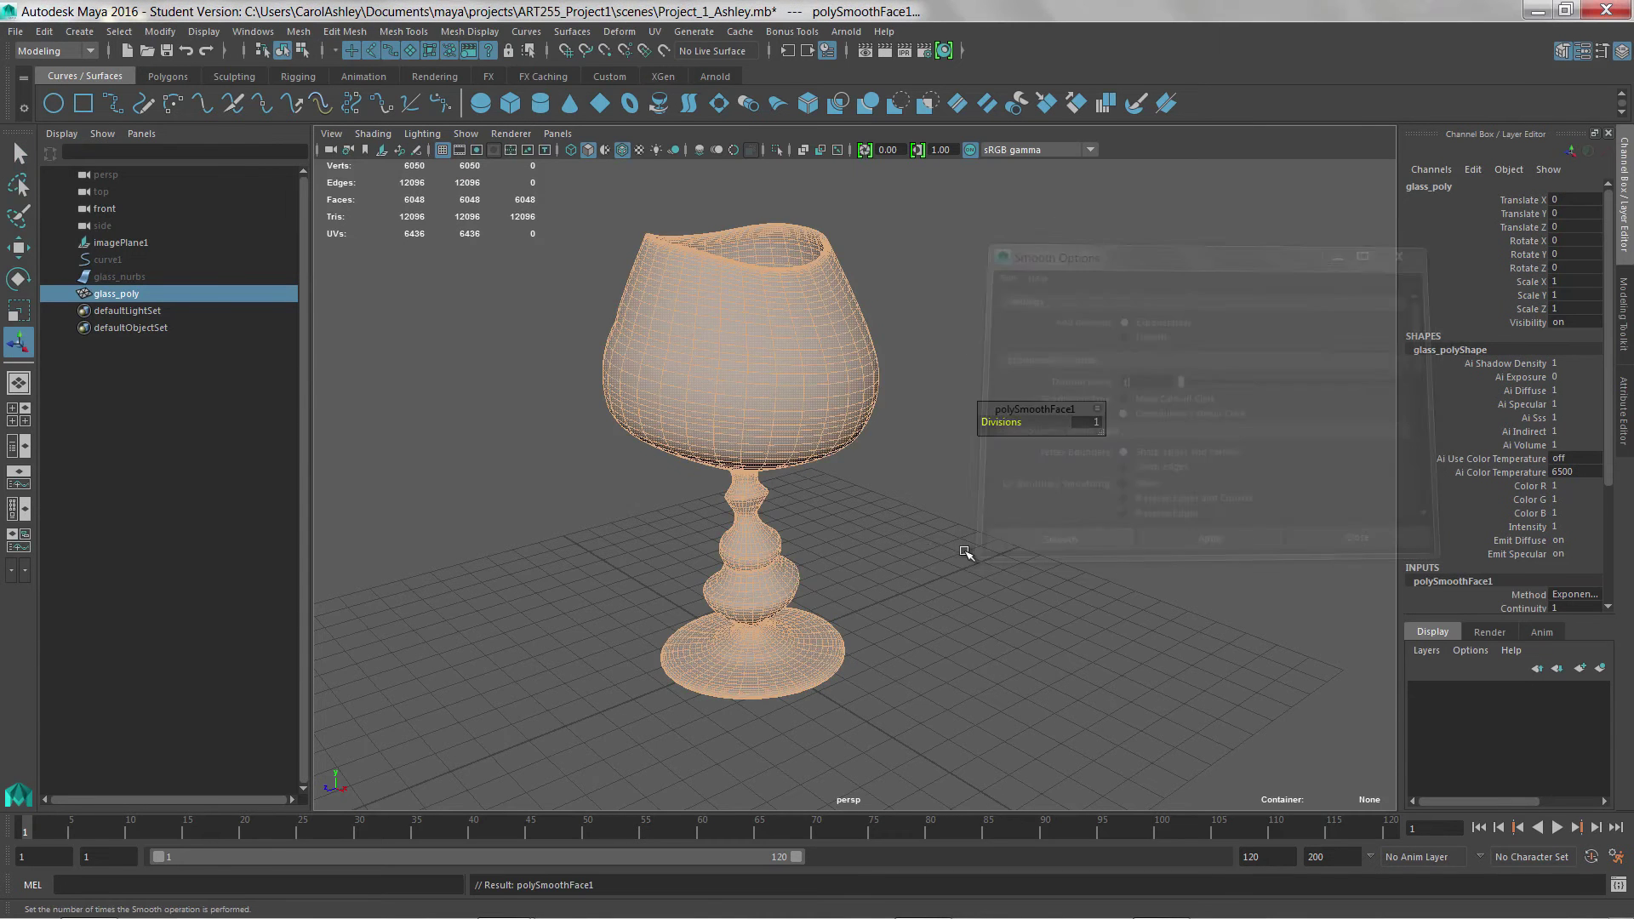
{"action": "right_click_drag", "start_coordinate": [767, 423], "coordinate": [816, 401]}
Step: Inspect the smoothed glass from several angles, both deselected and selected, checking the spacing of its edge loops
{"action": "left_click_drag", "start_coordinate": [809, 440], "coordinate": [919, 515], "text": "alt"}
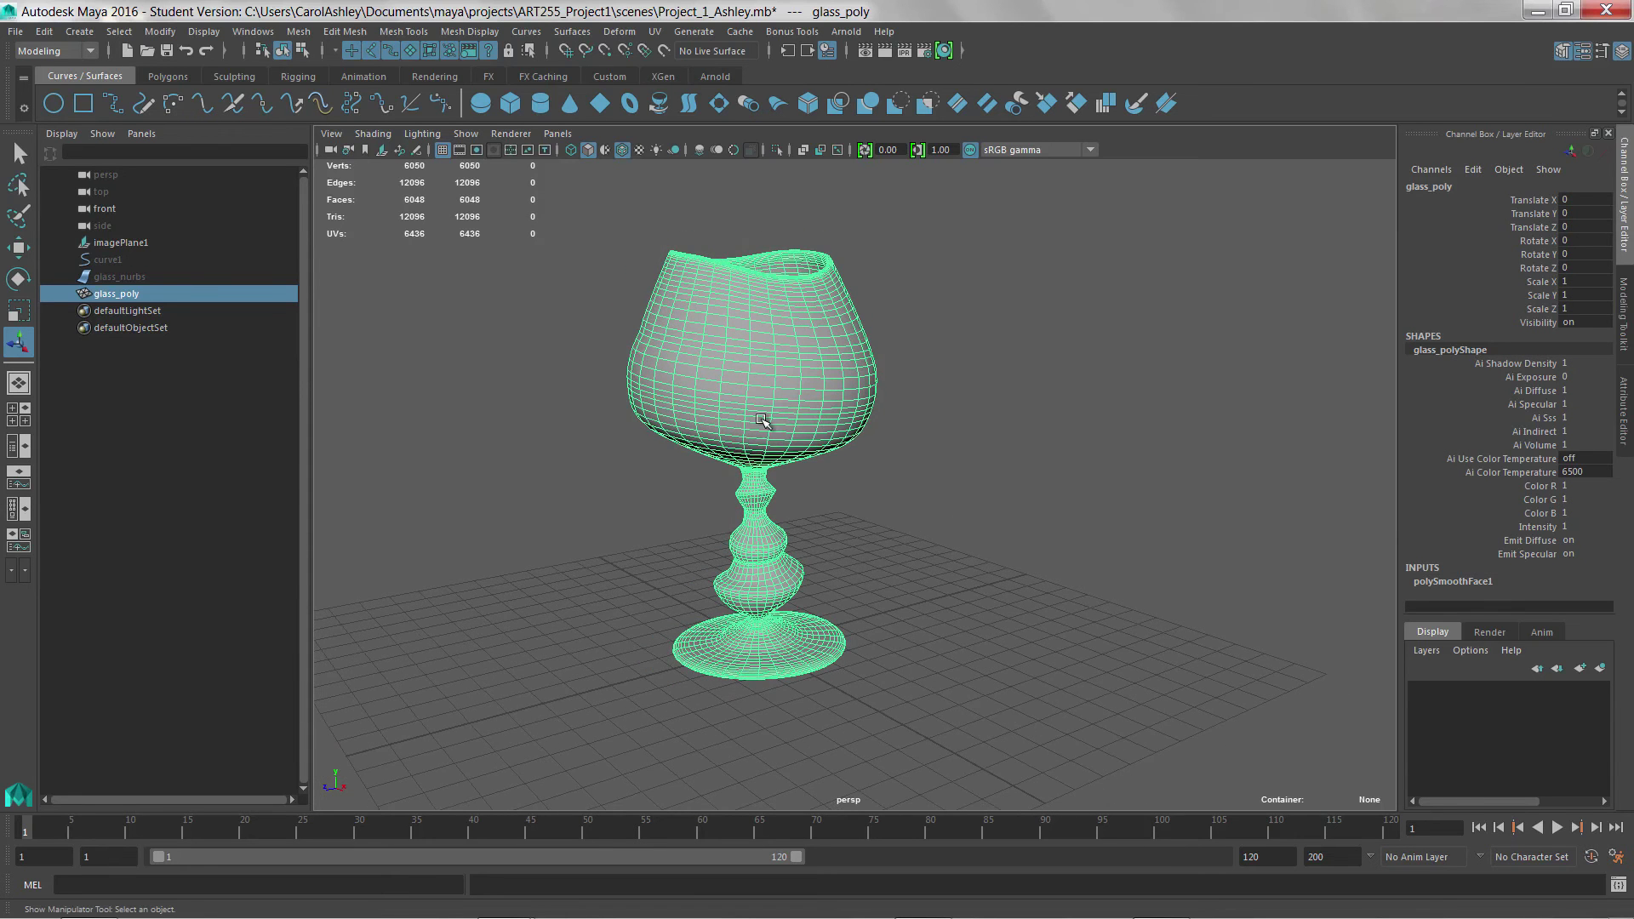
{"action": "left_click_drag", "start_coordinate": [769, 411], "coordinate": [839, 497], "text": "alt"}
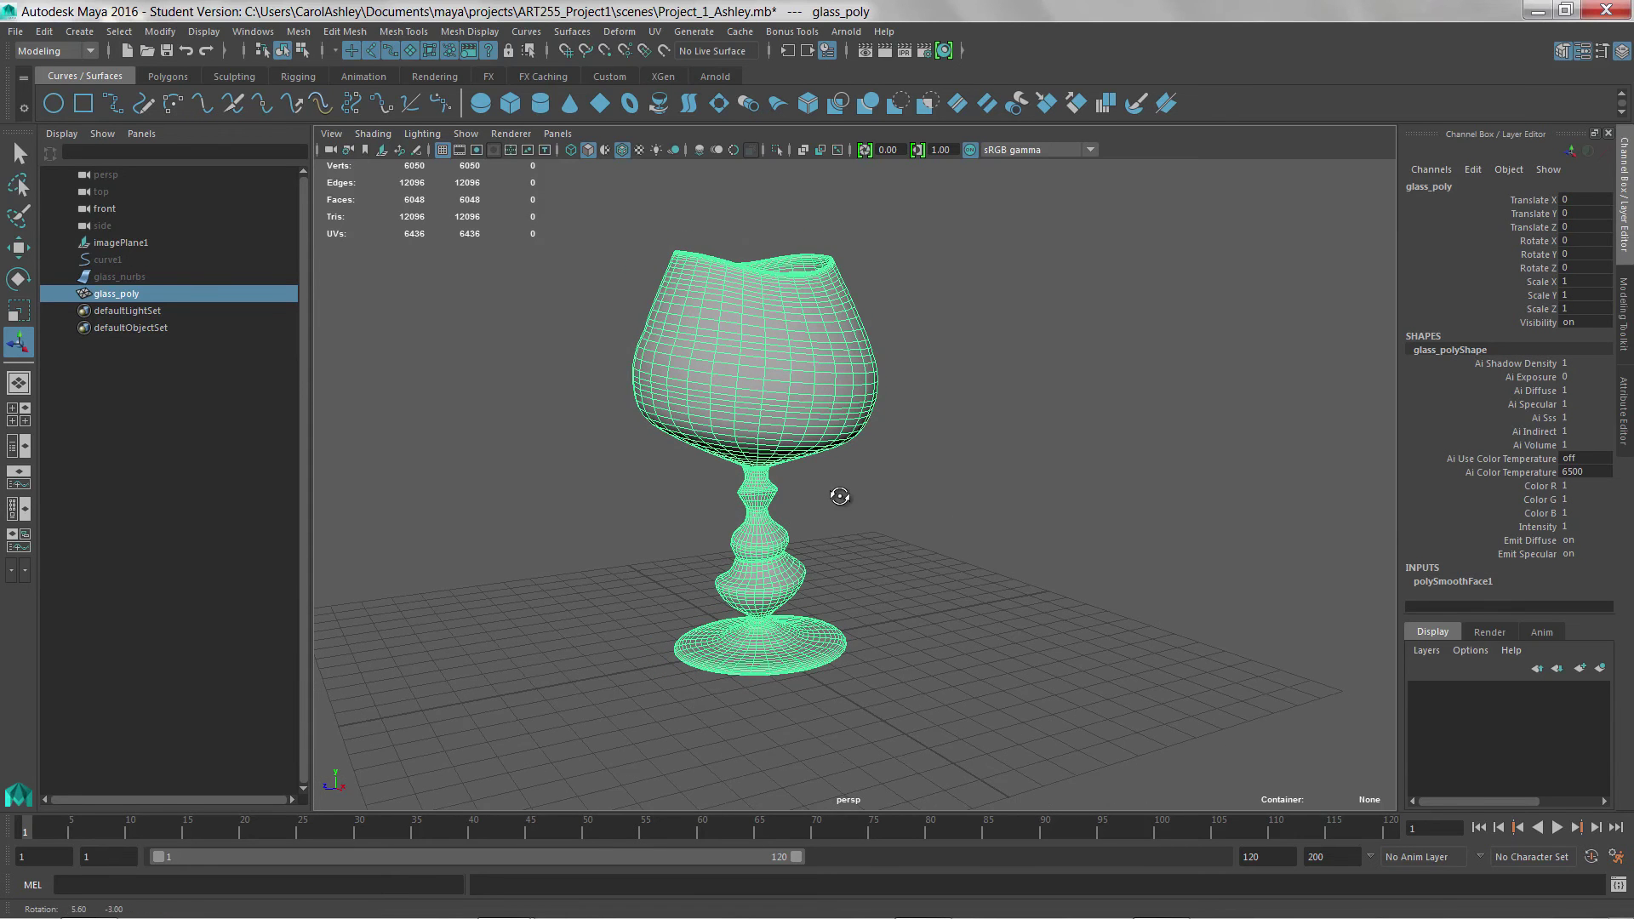
{"action": "right_click", "coordinate": [769, 416]}
{"action": "mouse_move", "coordinate": [1029, 583]}
{"action": "left_mouse_down", "text": "alt"}
{"action": "mouse_move", "coordinate": [976, 552]}
{"action": "mouse_move", "coordinate": [988, 573]}
{"action": "mouse_move", "coordinate": [1037, 562]}
{"action": "left_mouse_up", "text": "alt"}
{"action": "left_click", "coordinate": [976, 552]}
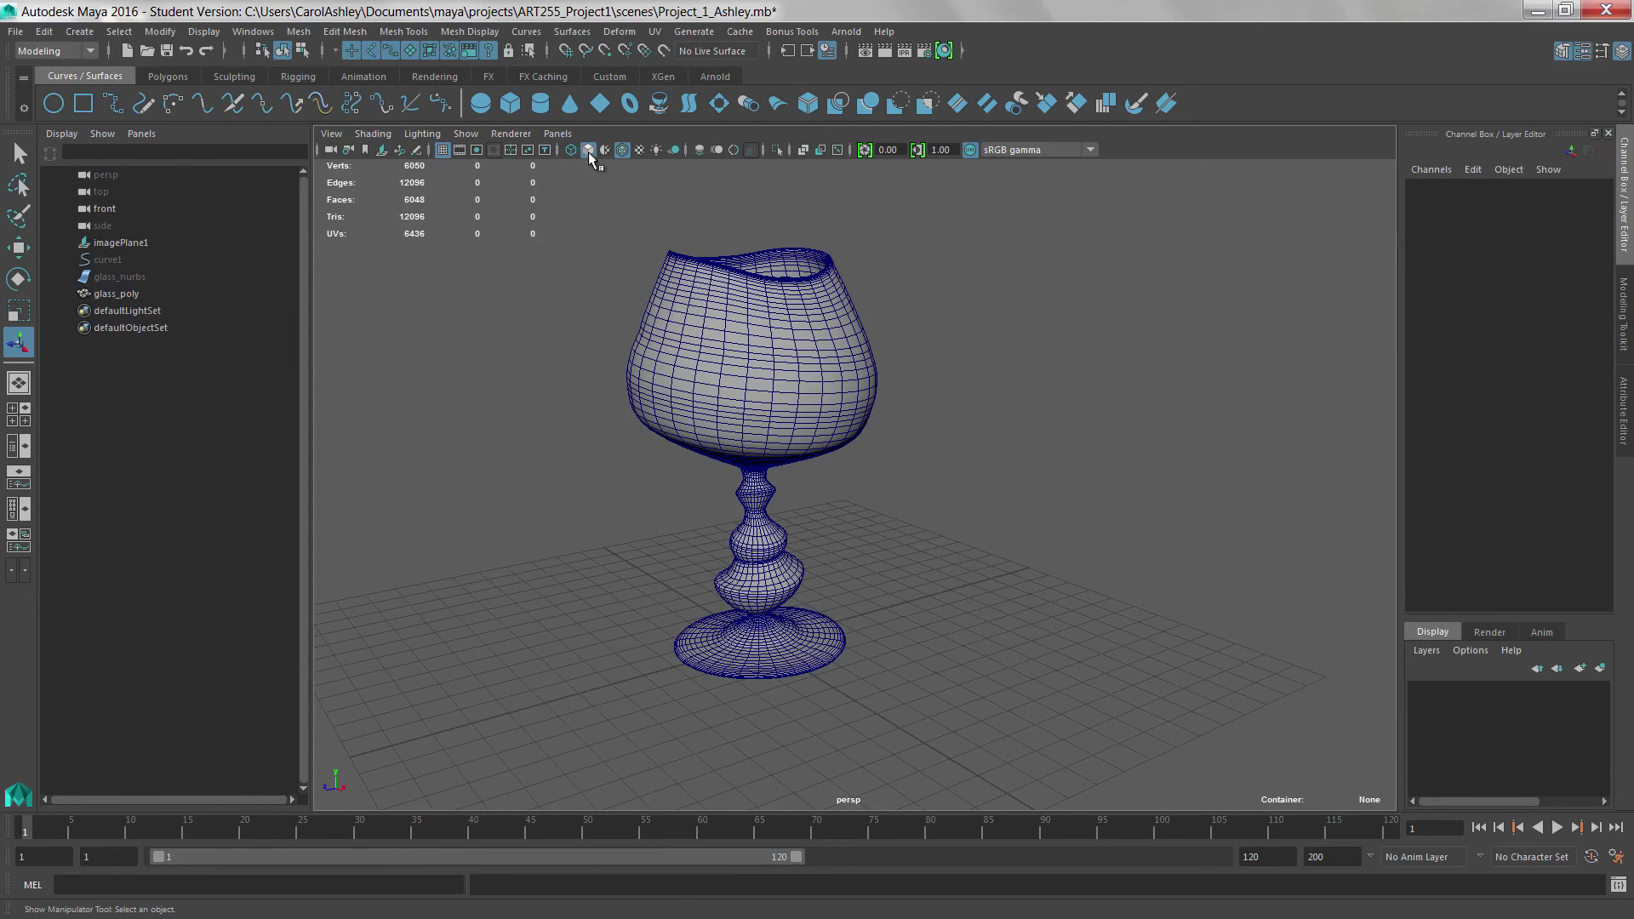
{"action": "left_click", "coordinate": [622, 150]}
{"action": "left_click_drag", "start_coordinate": [903, 515], "coordinate": [817, 390], "text": "alt"}
{"action": "left_click", "coordinate": [815, 428]}
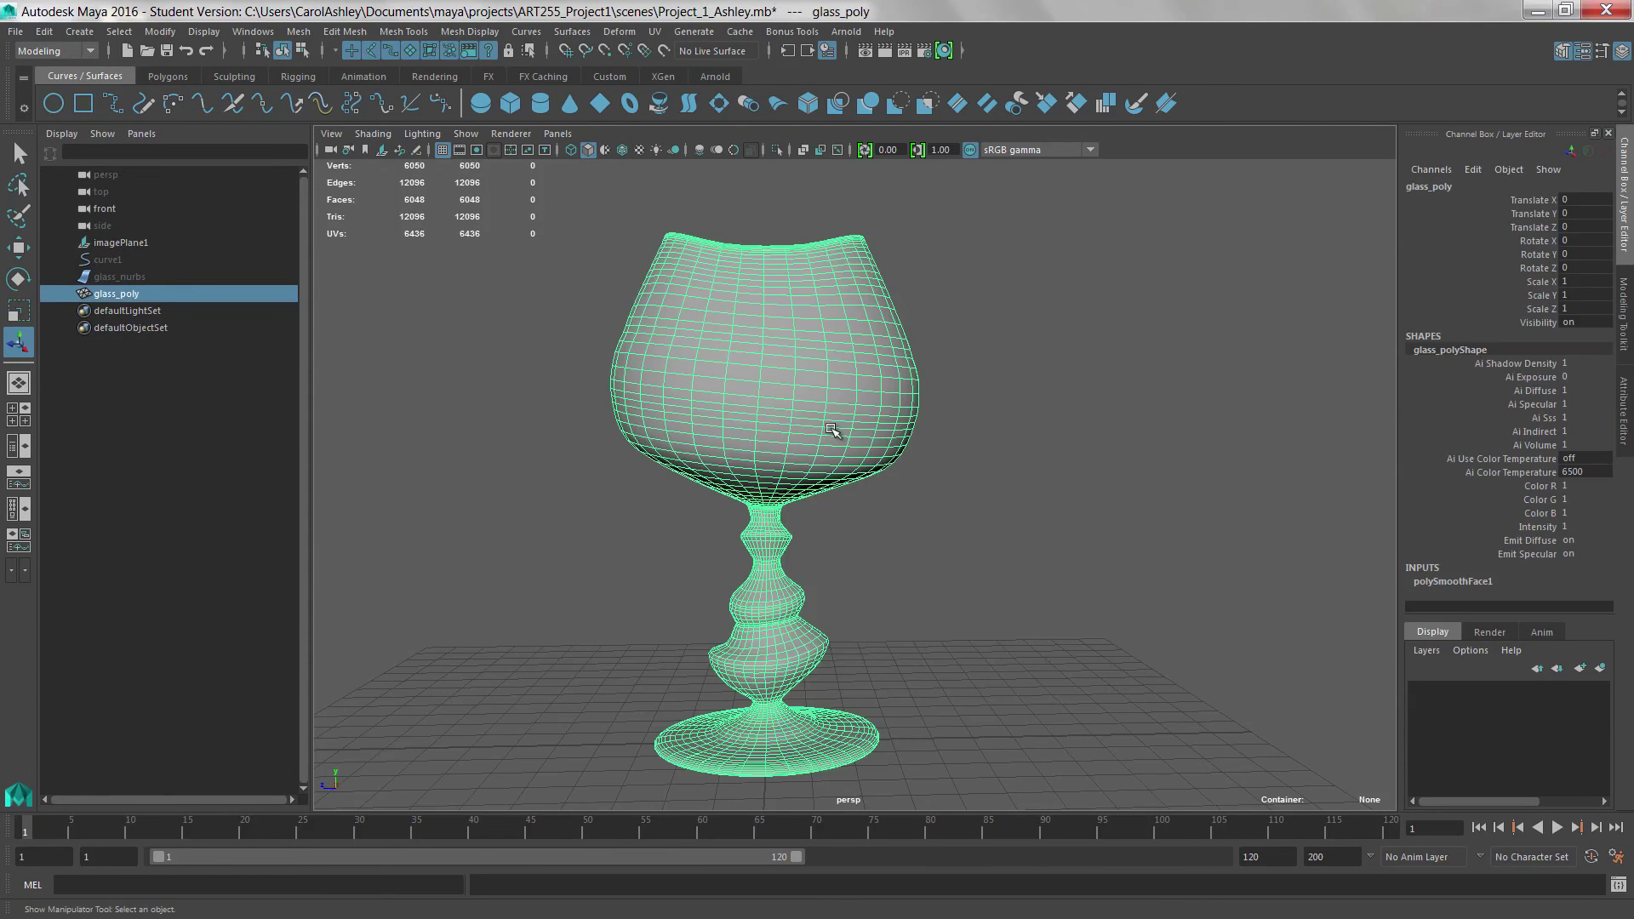
{"action": "scroll", "coordinate": [826, 434], "scroll_direction": "up", "scroll_amount": 4}
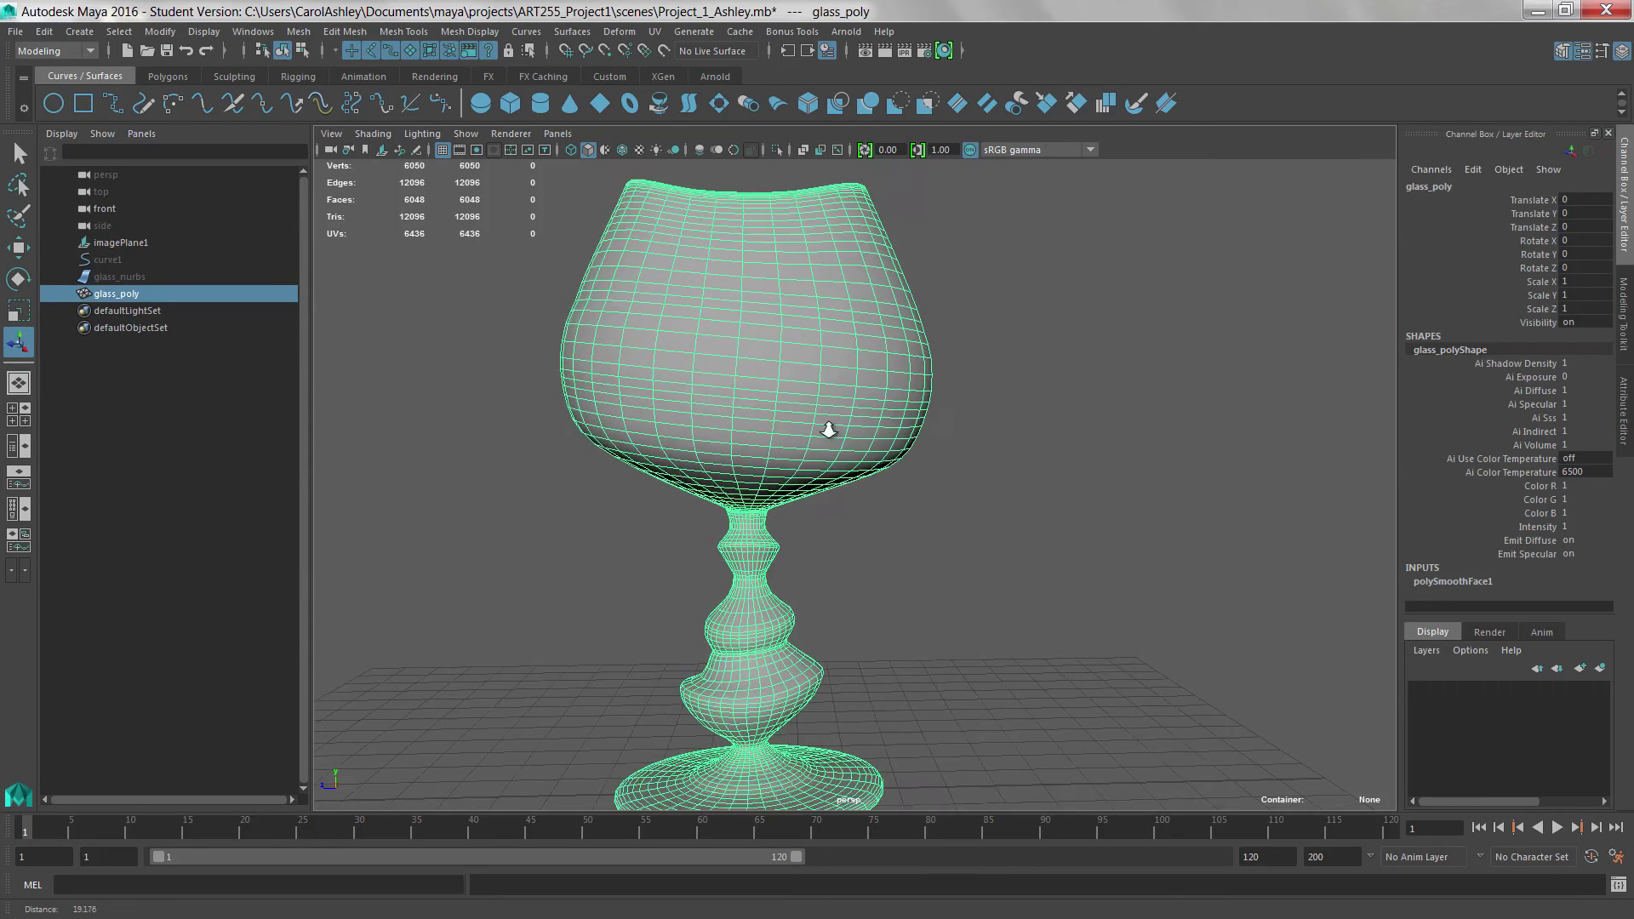
Step: Try to remove two neighbouring edge loops around the lower bowl by deleting only the edges
{"action": "right_click", "coordinate": [754, 393]}
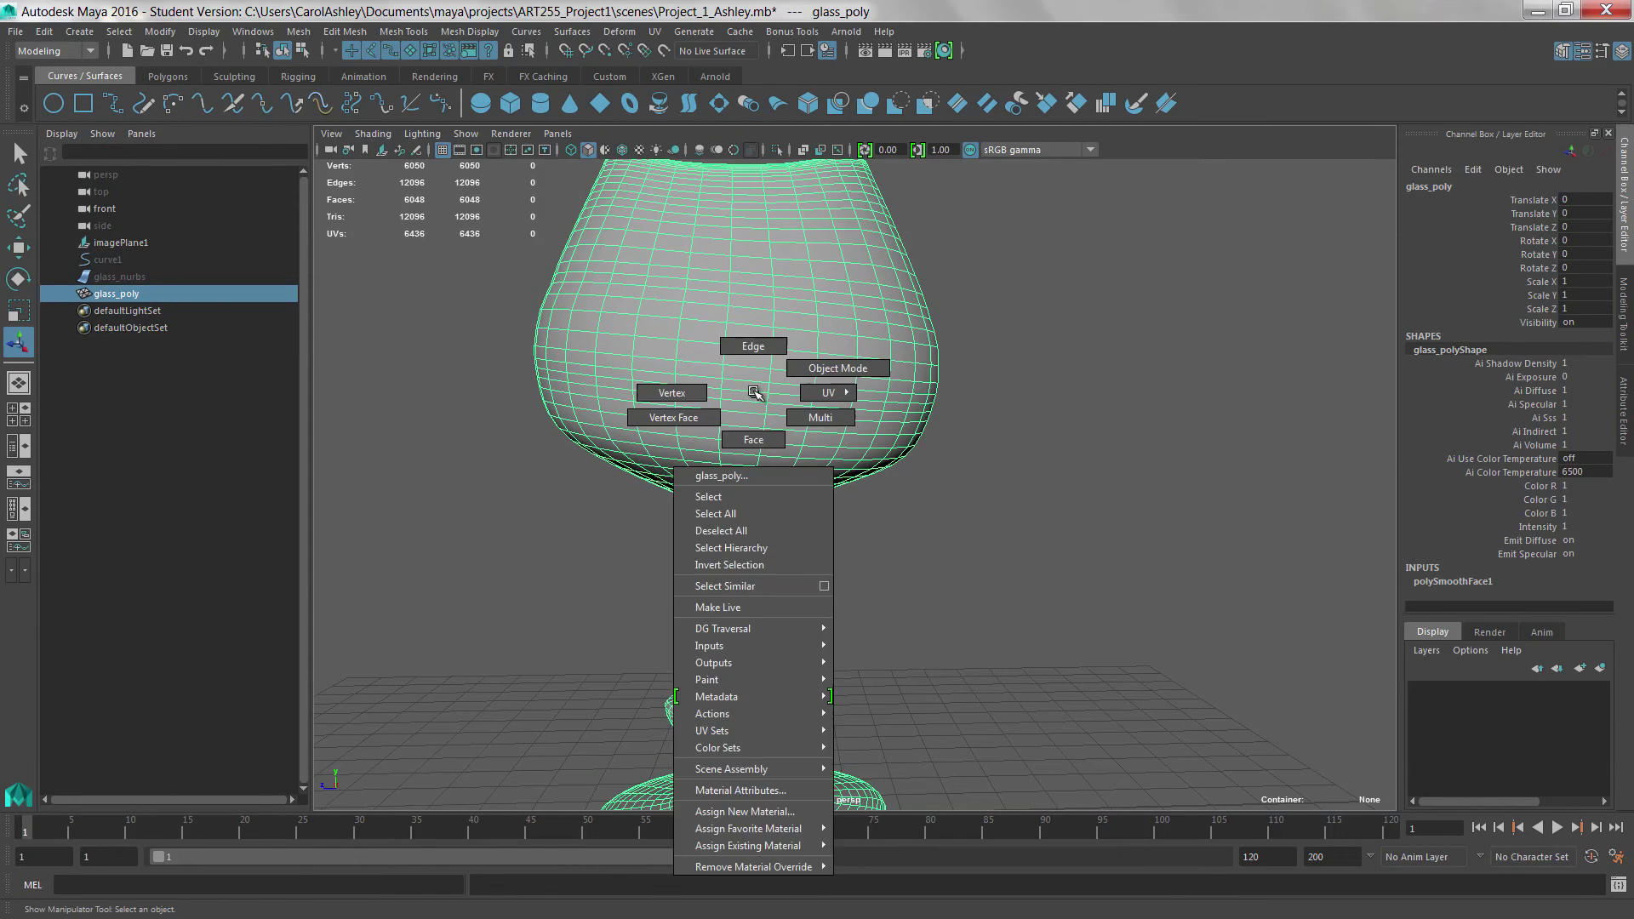
{"action": "left_click", "coordinate": [754, 346]}
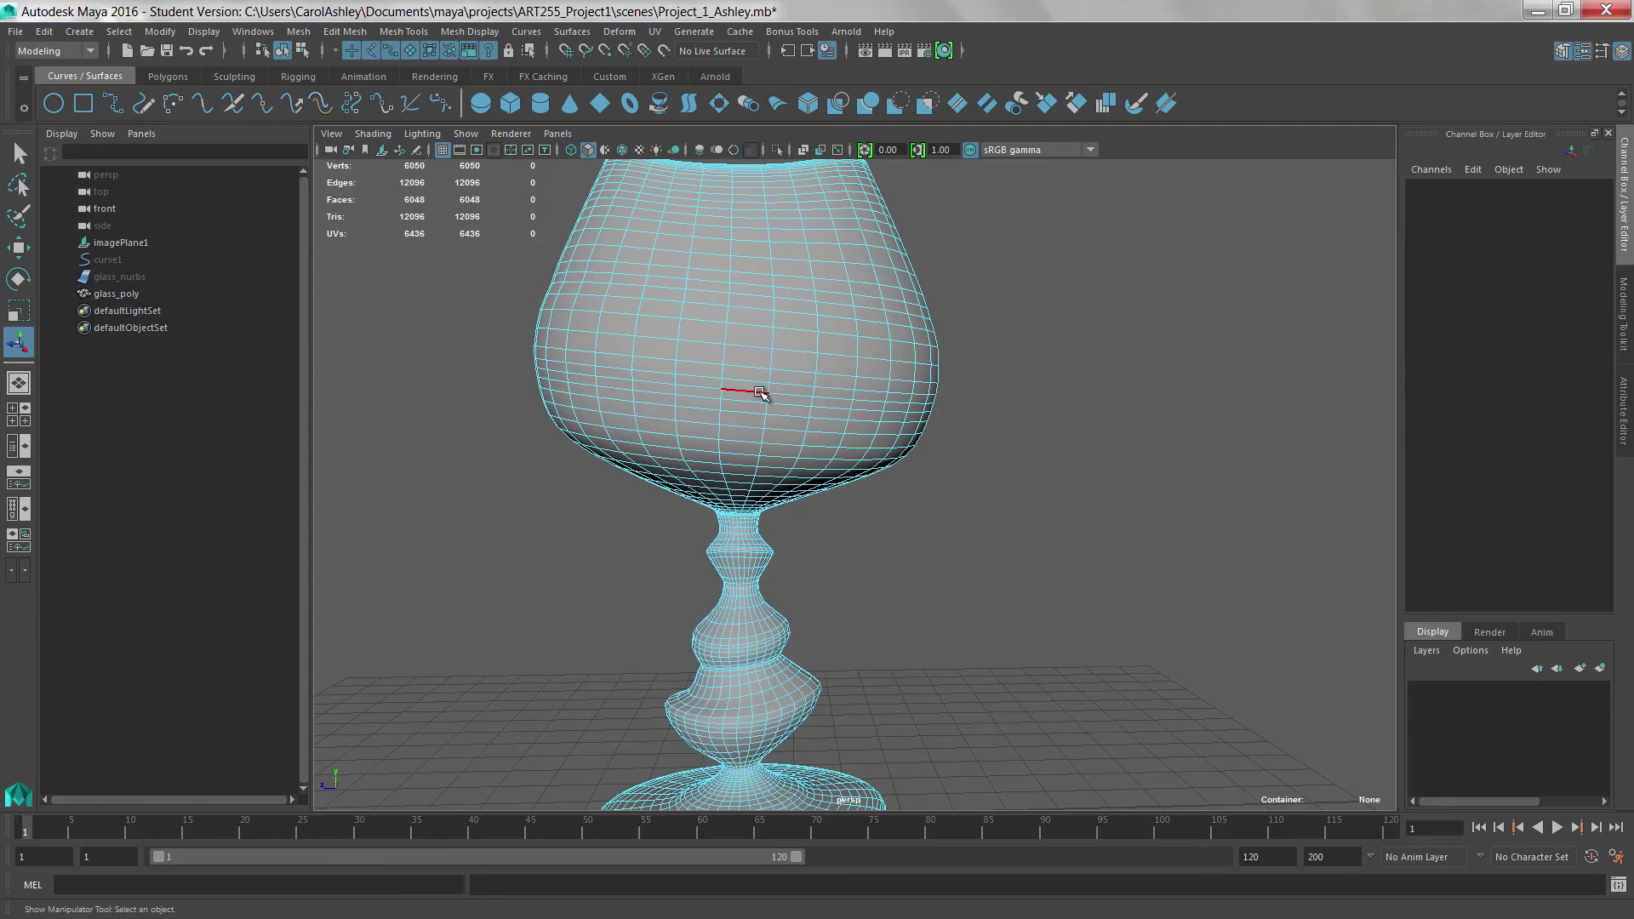
{"action": "double_click", "coordinate": [760, 393]}
{"action": "double_click", "coordinate": [745, 414], "text": "shift"}
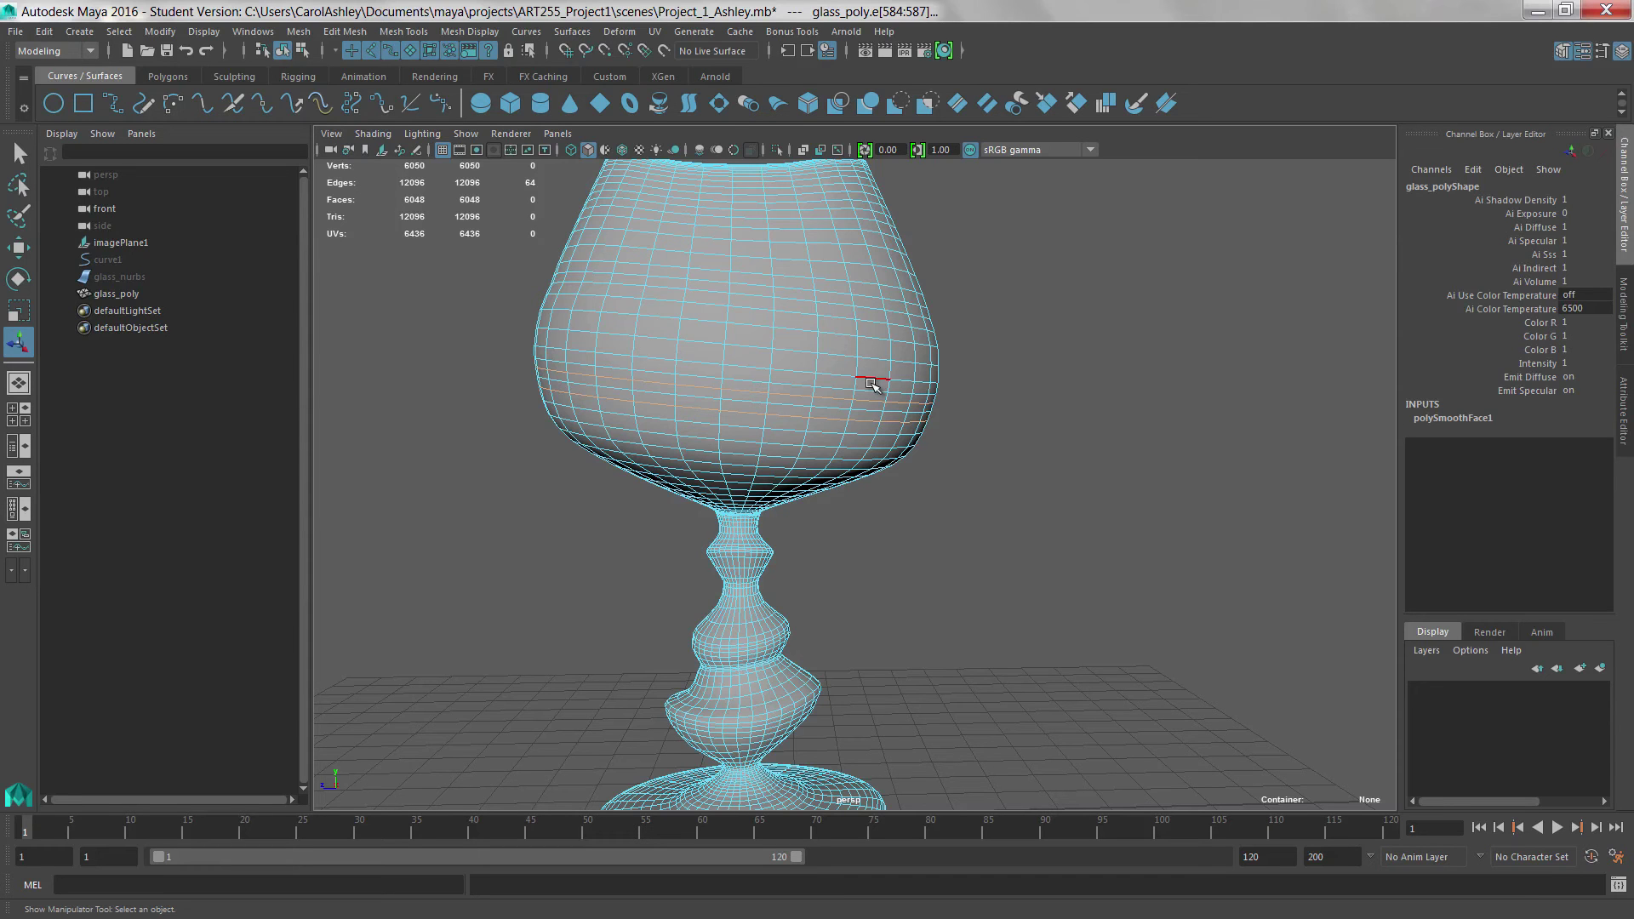
{"action": "key", "text": "Delete"}
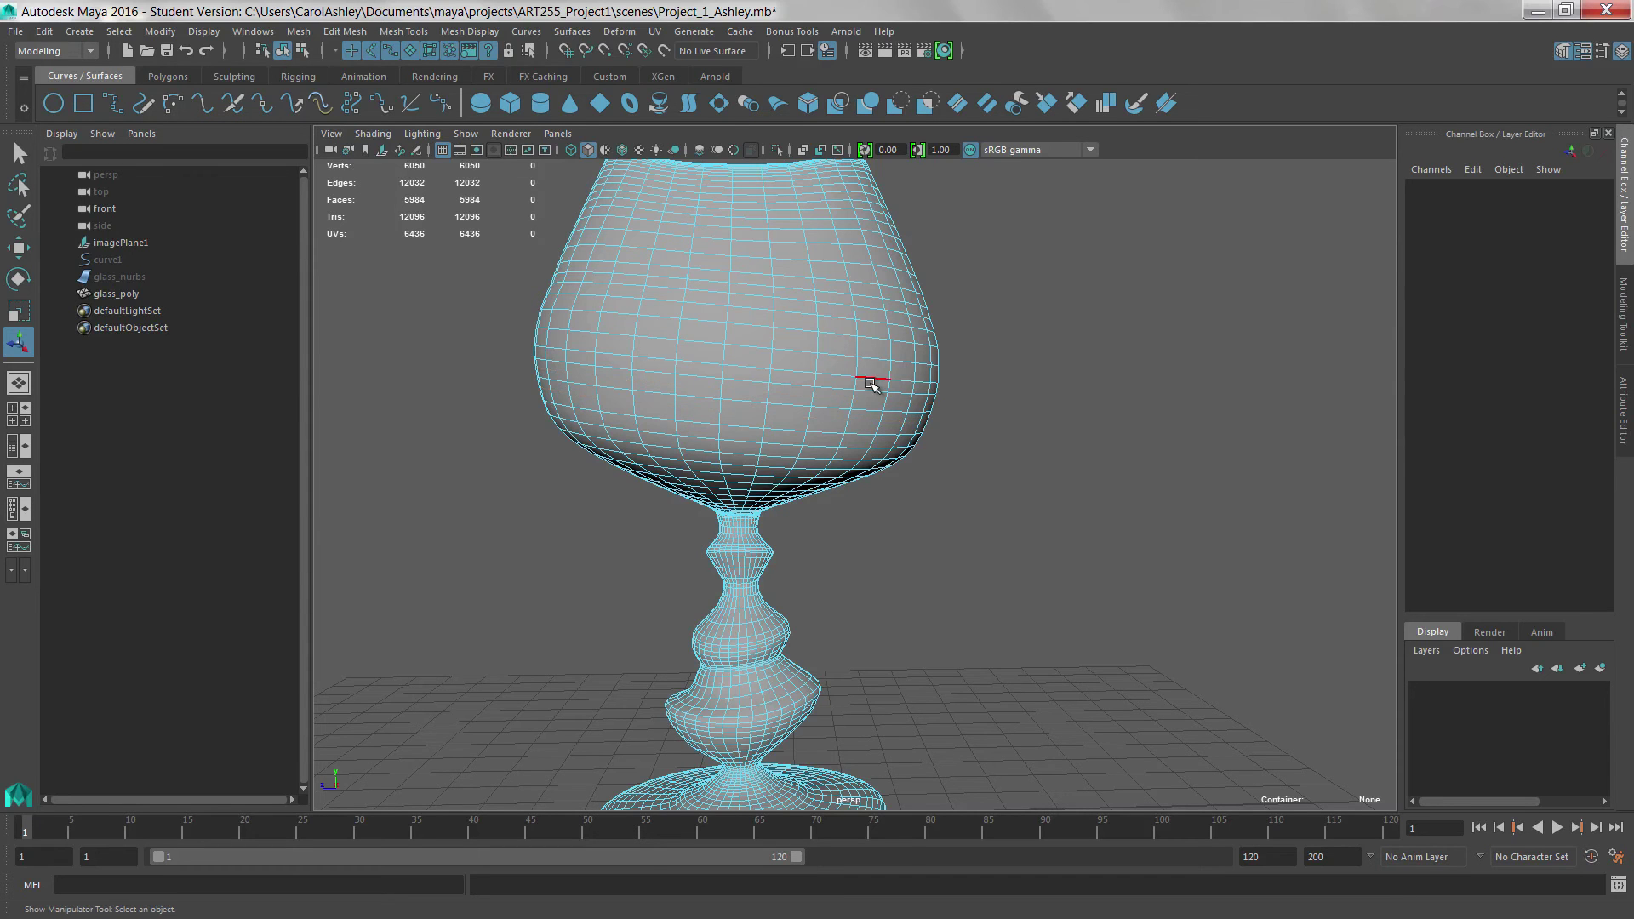
Step: Examine in vertex mode the points along the lower bowl where the two edge loops were deleted
{"action": "right_click", "coordinate": [831, 404]}
{"action": "right_click_drag", "start_coordinate": [832, 404], "coordinate": [766, 400]}
{"action": "right_click_drag", "start_coordinate": [628, 438], "coordinate": [869, 443], "text": "alt"}
{"action": "scroll", "coordinate": [809, 409], "scroll_direction": "up", "scroll_amount": 4}
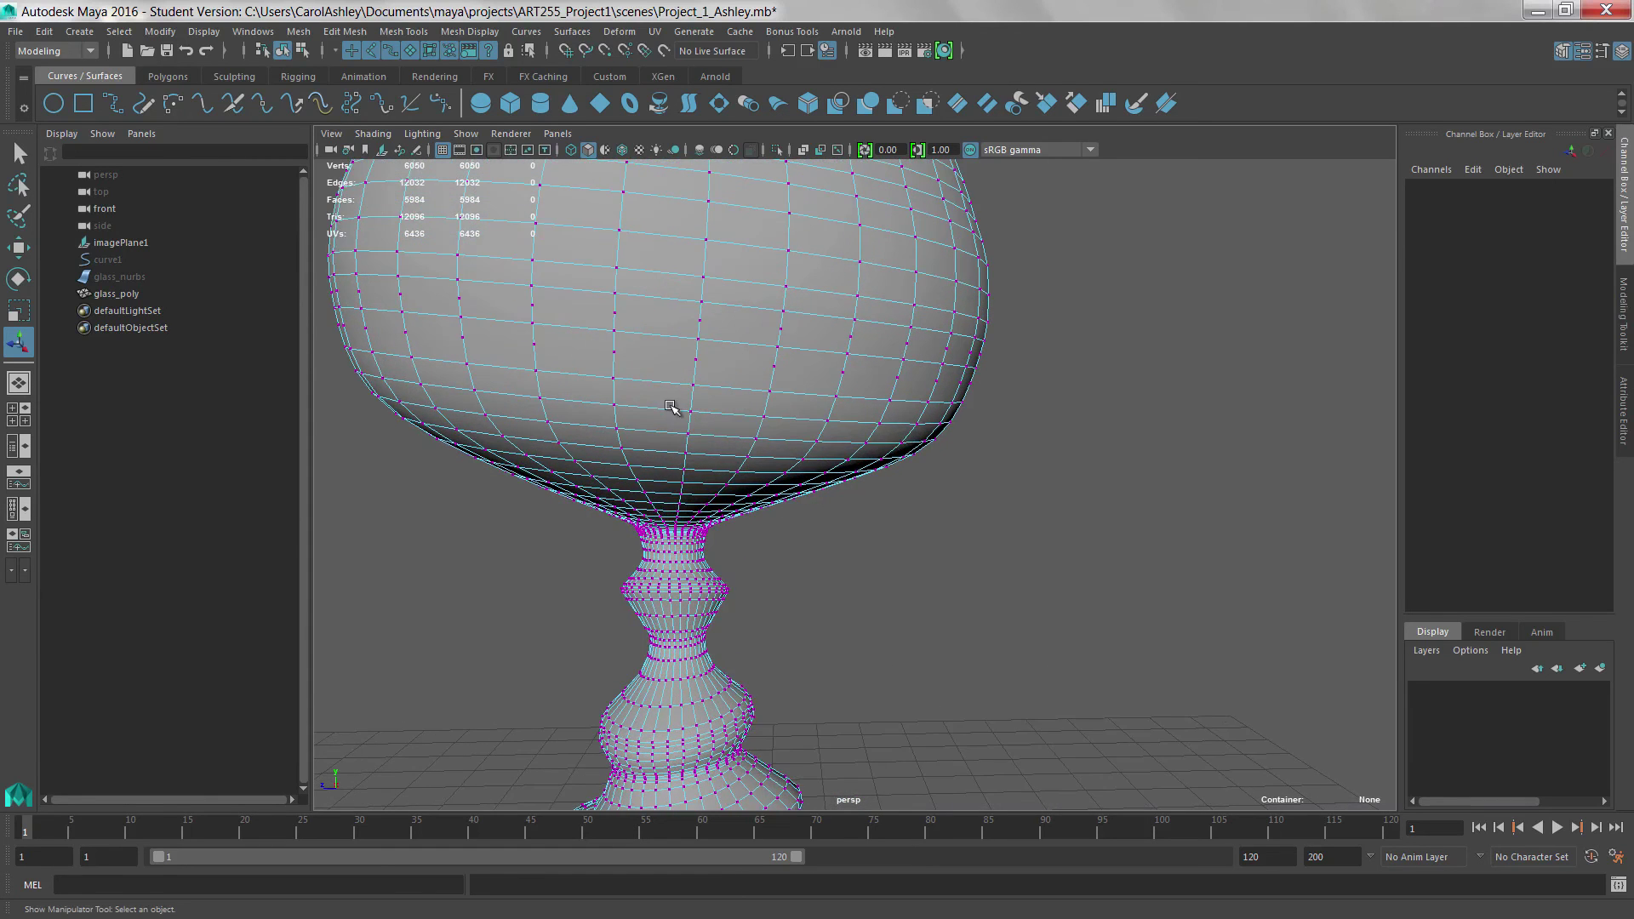
{"action": "scroll", "coordinate": [741, 362], "scroll_direction": "down", "scroll_amount": 3}
{"action": "scroll", "coordinate": [748, 438], "scroll_direction": "up", "scroll_amount": 3}
{"action": "left_click", "coordinate": [766, 423]}
{"action": "scroll", "coordinate": [853, 430], "scroll_direction": "down", "scroll_amount": 2}
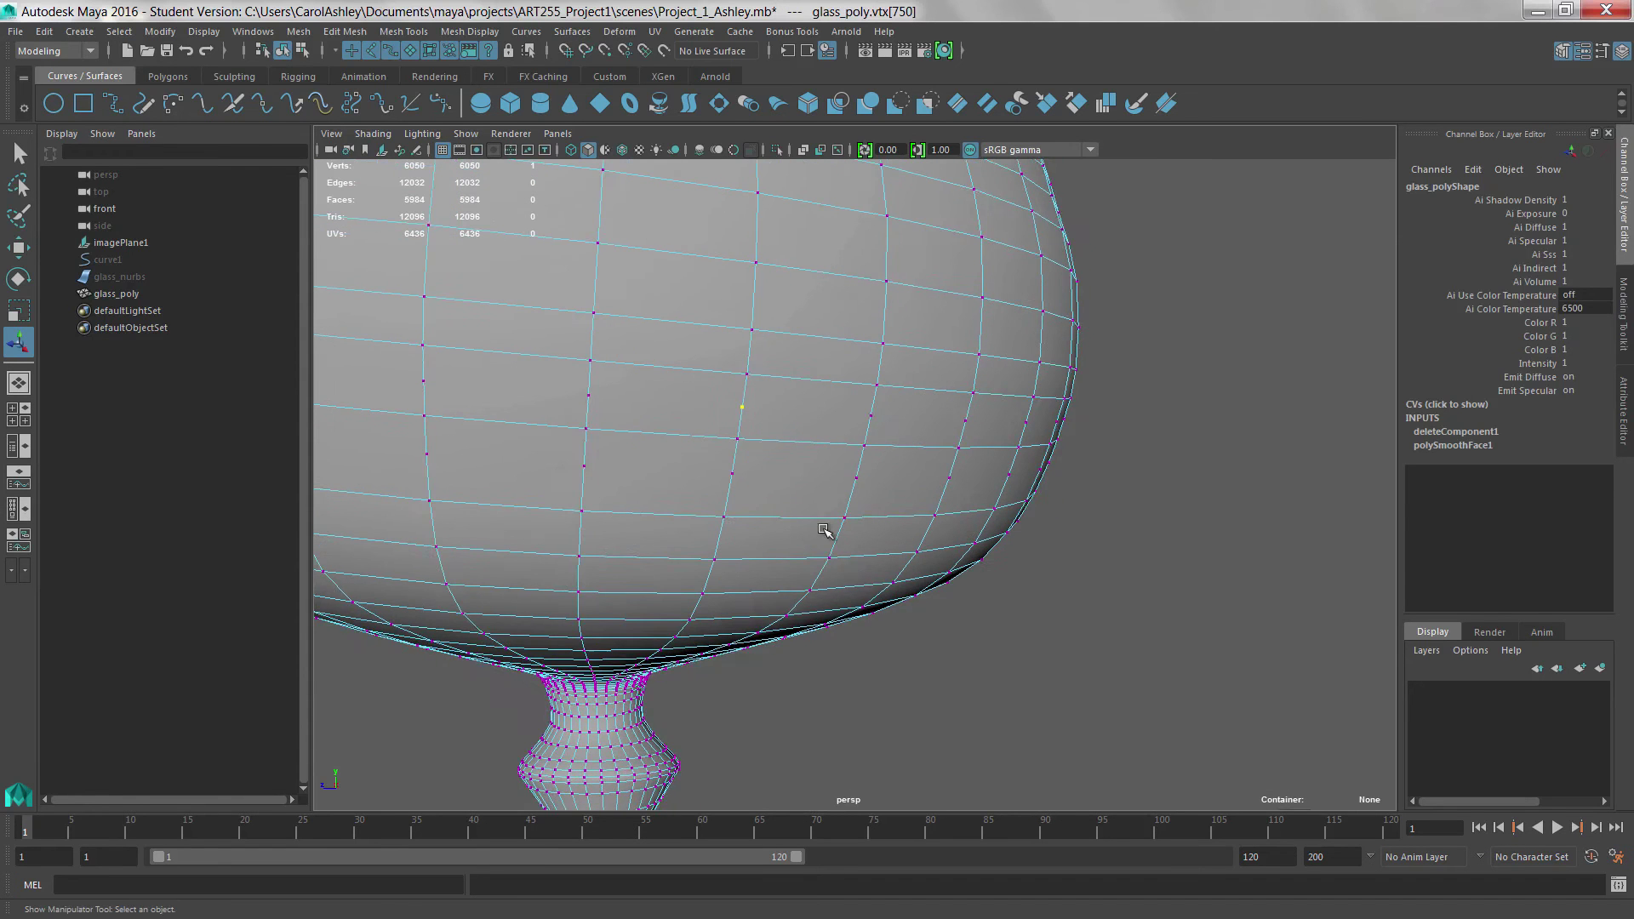
{"action": "scroll", "coordinate": [936, 510], "scroll_direction": "up", "scroll_amount": 4}
{"action": "scroll", "coordinate": [885, 419], "scroll_direction": "down", "scroll_amount": 3}
{"action": "scroll", "coordinate": [883, 423], "scroll_direction": "up", "scroll_amount": 3}
{"action": "left_click", "coordinate": [857, 474]}
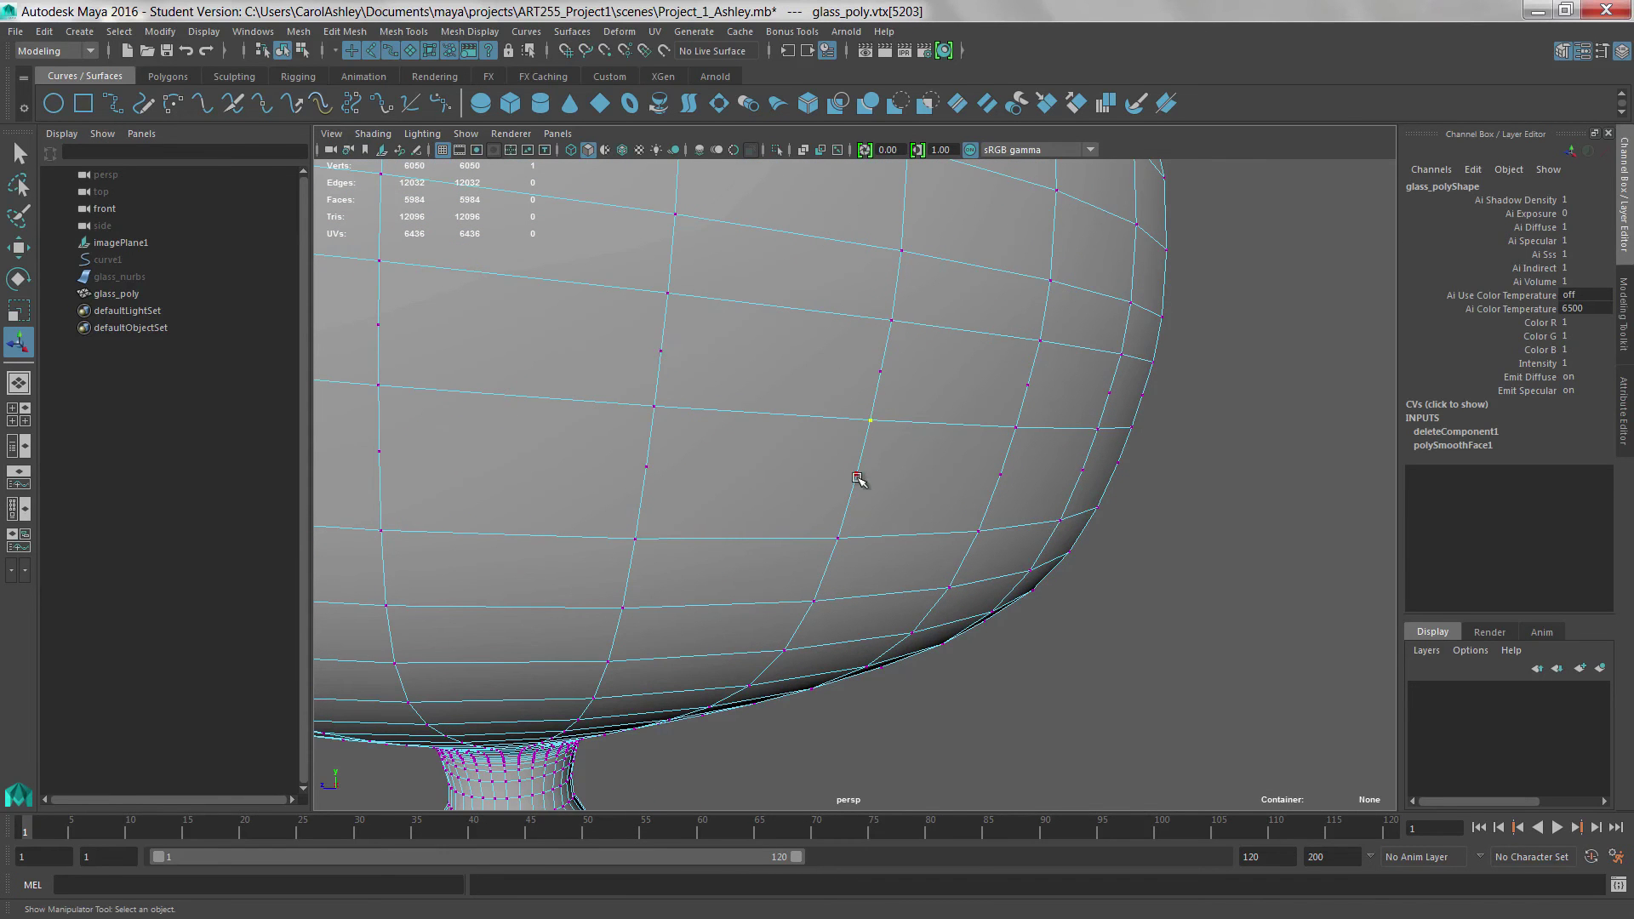
{"action": "scroll", "coordinate": [828, 496], "scroll_direction": "up", "scroll_amount": 3}
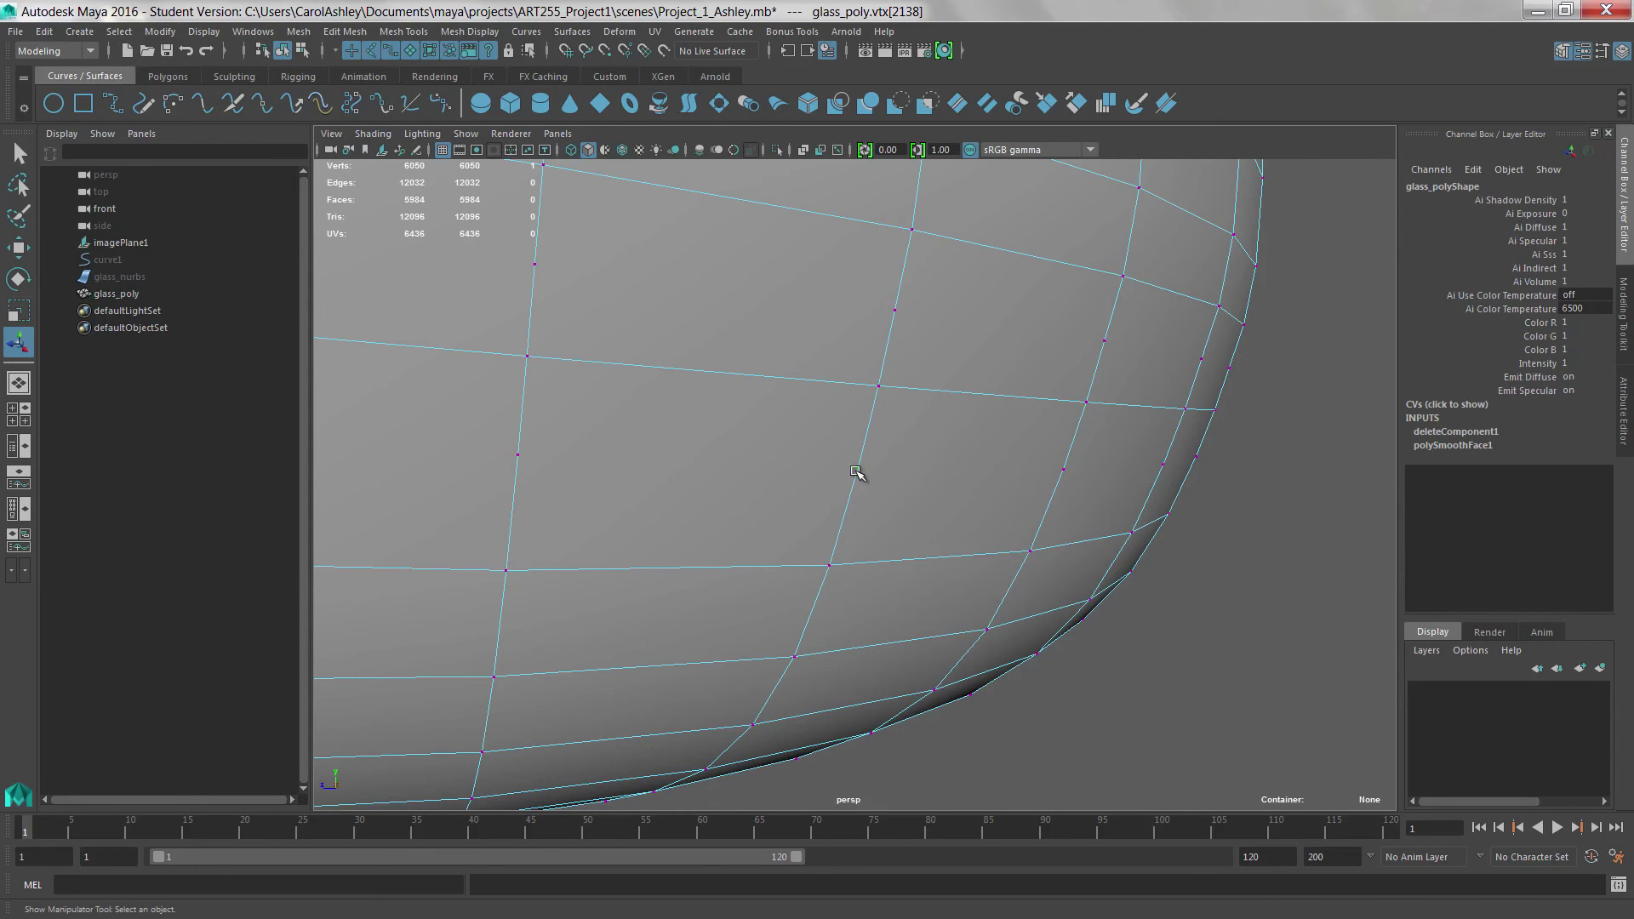
{"action": "scroll", "coordinate": [766, 467], "scroll_direction": "down", "scroll_amount": 6}
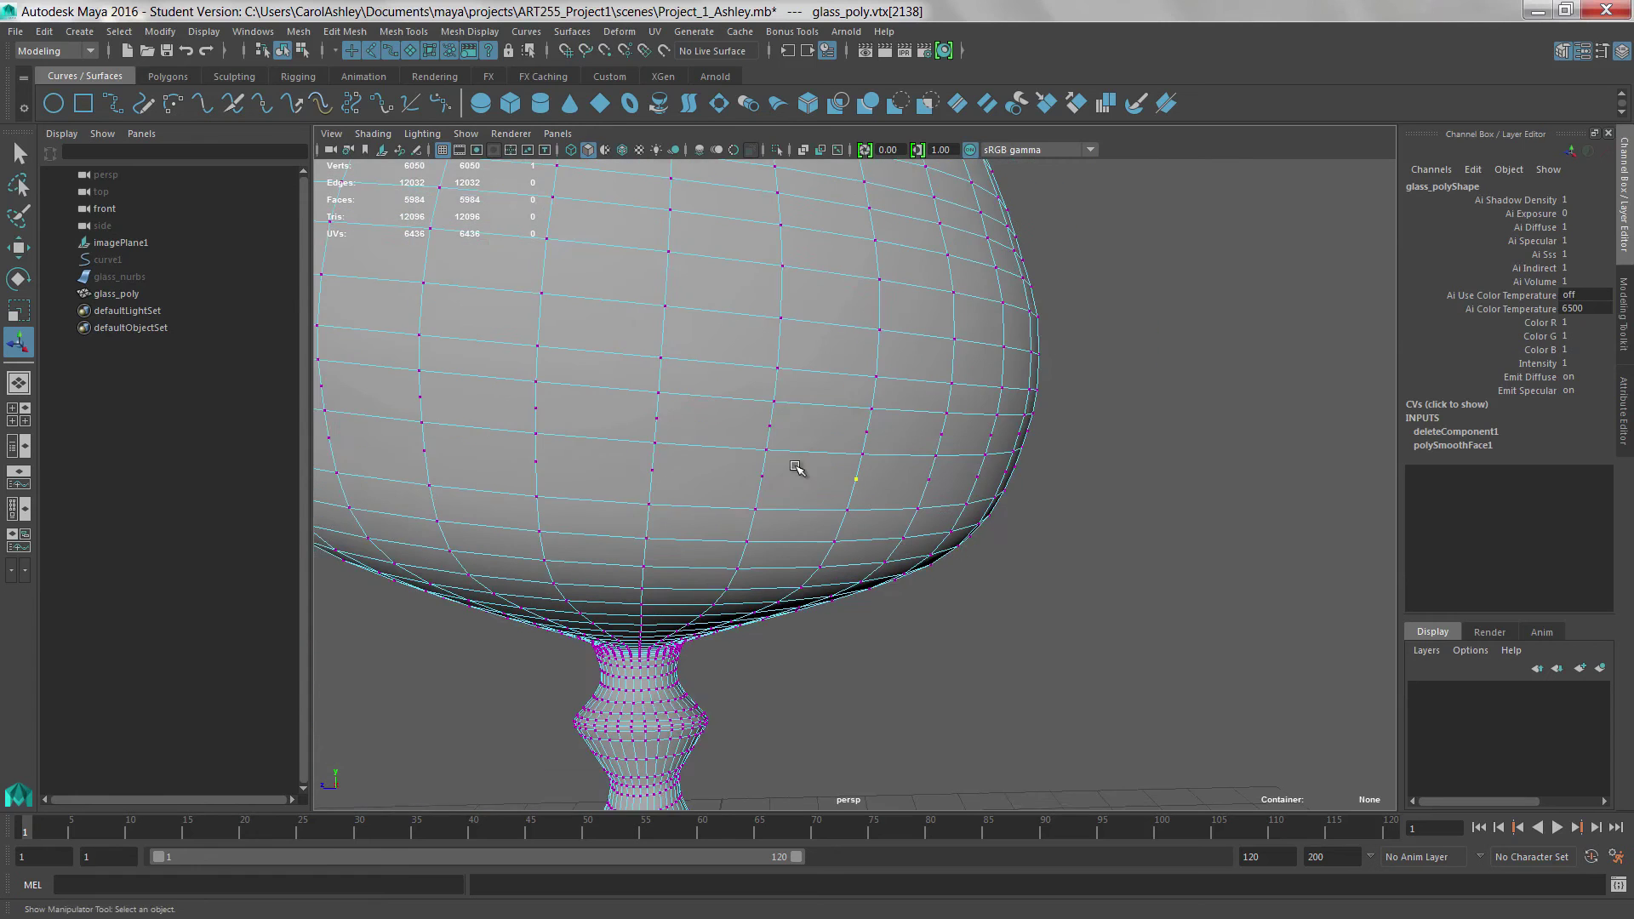
Step: Return the glass to object mode and try to insert an edge loop around the lower bowl with the Insert Edge Loop tool
{"action": "right_click", "coordinate": [813, 474]}
{"action": "left_click", "coordinate": [900, 403]}
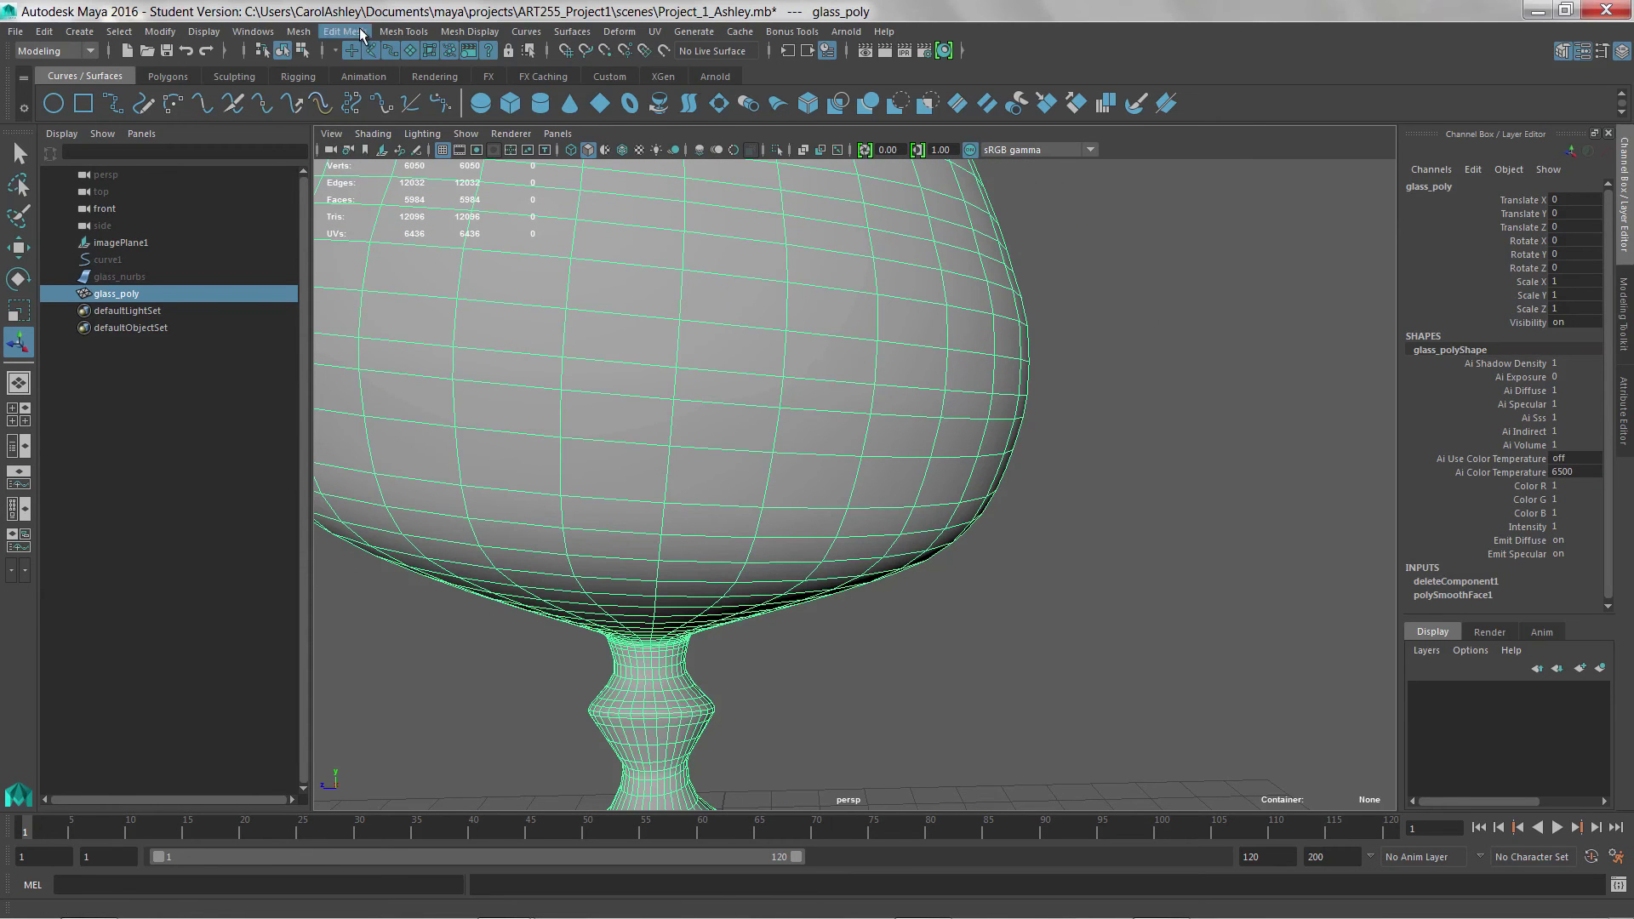
{"action": "left_click", "coordinate": [403, 33]}
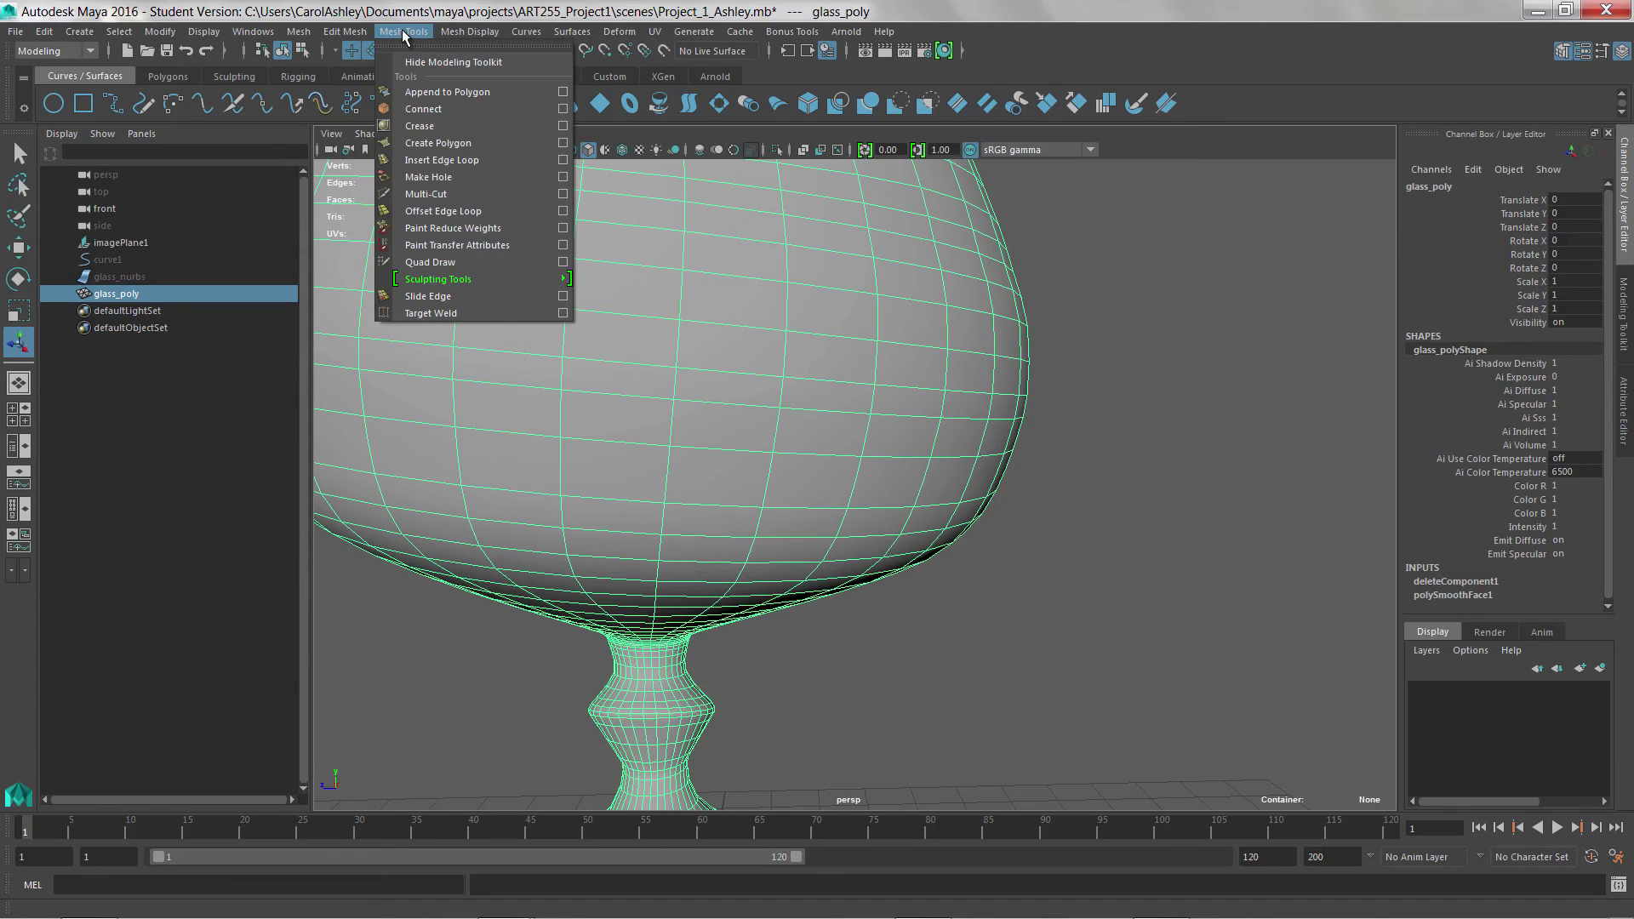
{"action": "left_click", "coordinate": [439, 161]}
{"action": "left_click_drag", "start_coordinate": [856, 501], "coordinate": [854, 507]}
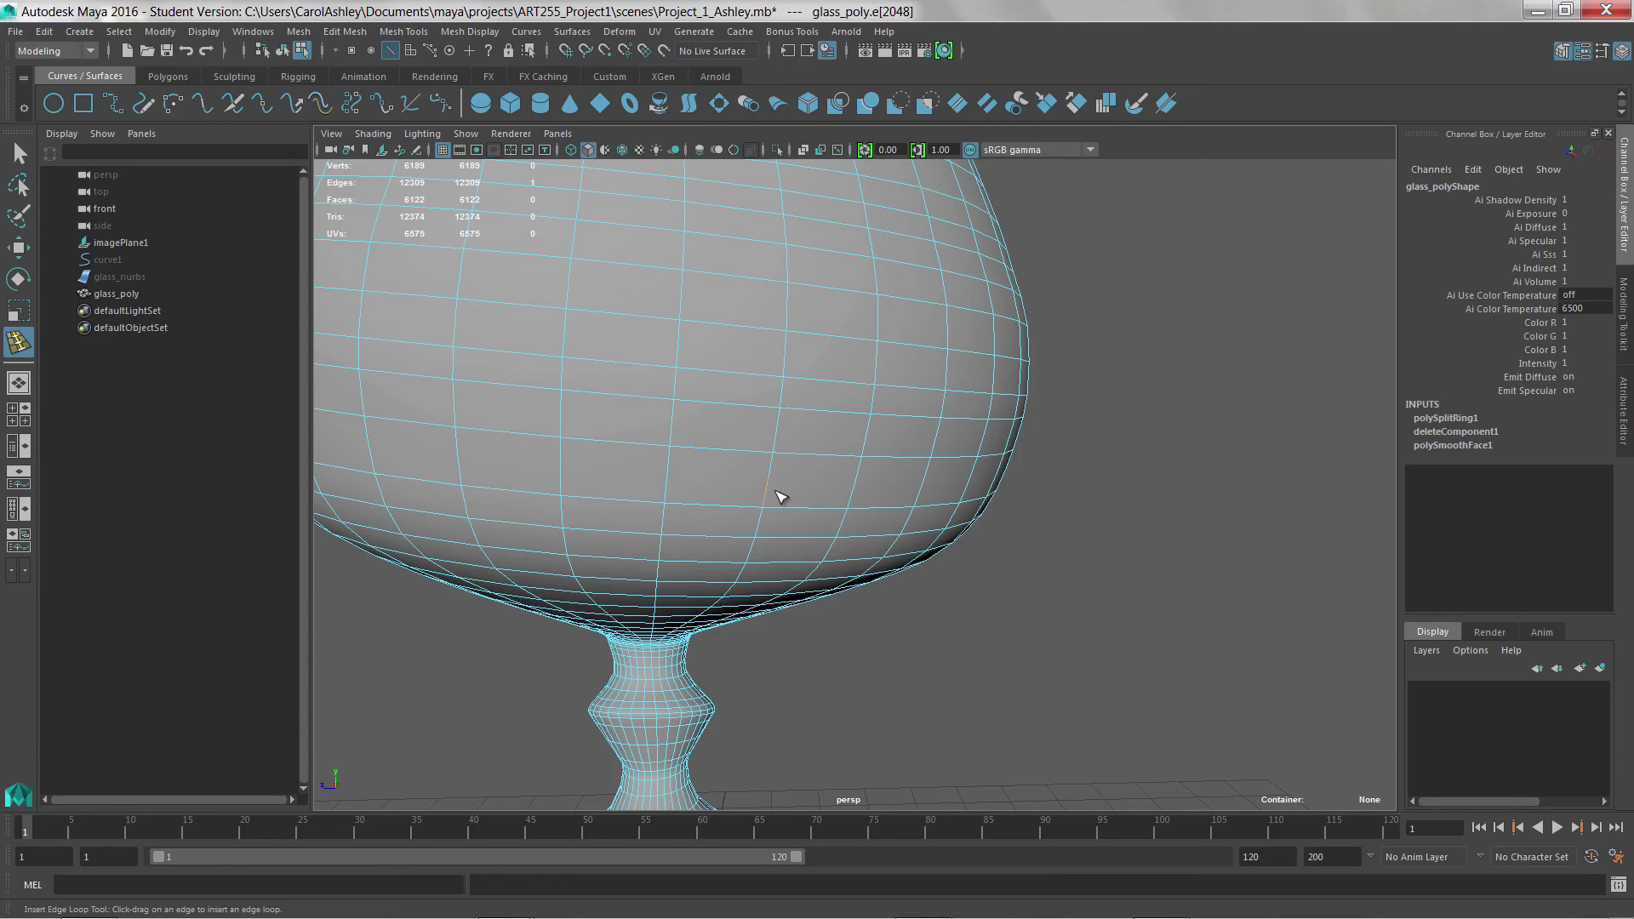
{"action": "mouse_move", "coordinate": [821, 522]}
{"action": "middle_mouse_down", "text": "alt"}
{"action": "mouse_move", "coordinate": [794, 493]}
{"action": "mouse_move", "coordinate": [818, 476]}
{"action": "mouse_move", "coordinate": [833, 528]}
{"action": "middle_mouse_up", "text": "alt"}
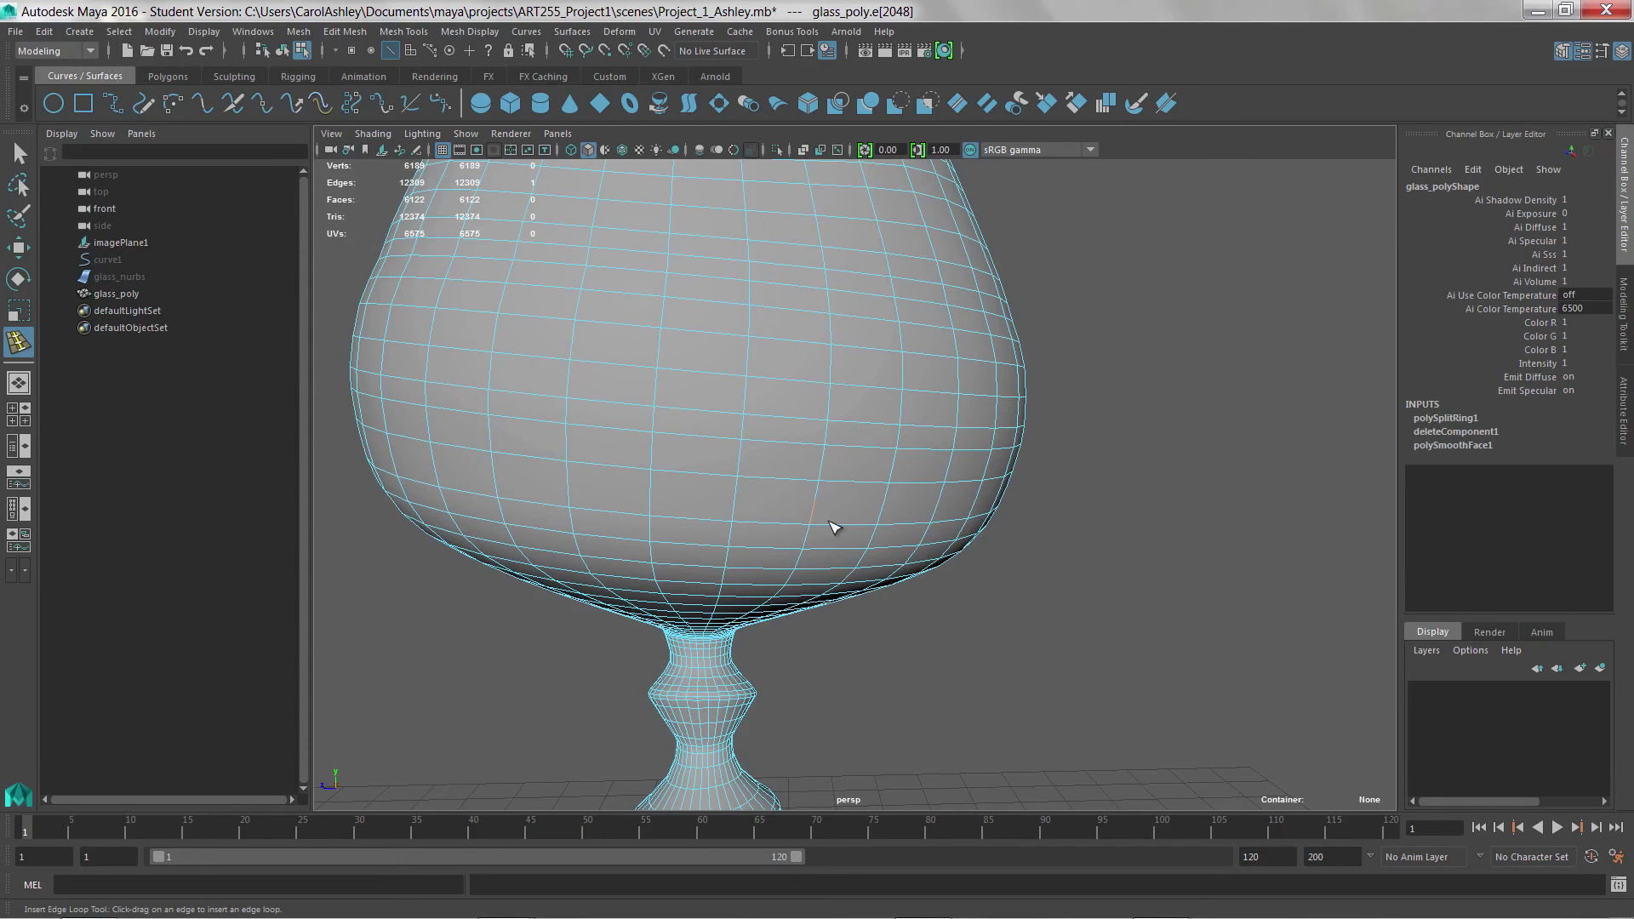
Step: Undo the inserted edge loop and the edge-only deletion of the two loops on the lower bowl
{"action": "key", "text": "ctrl+z"}
{"action": "key", "text": "ctrl+z"}
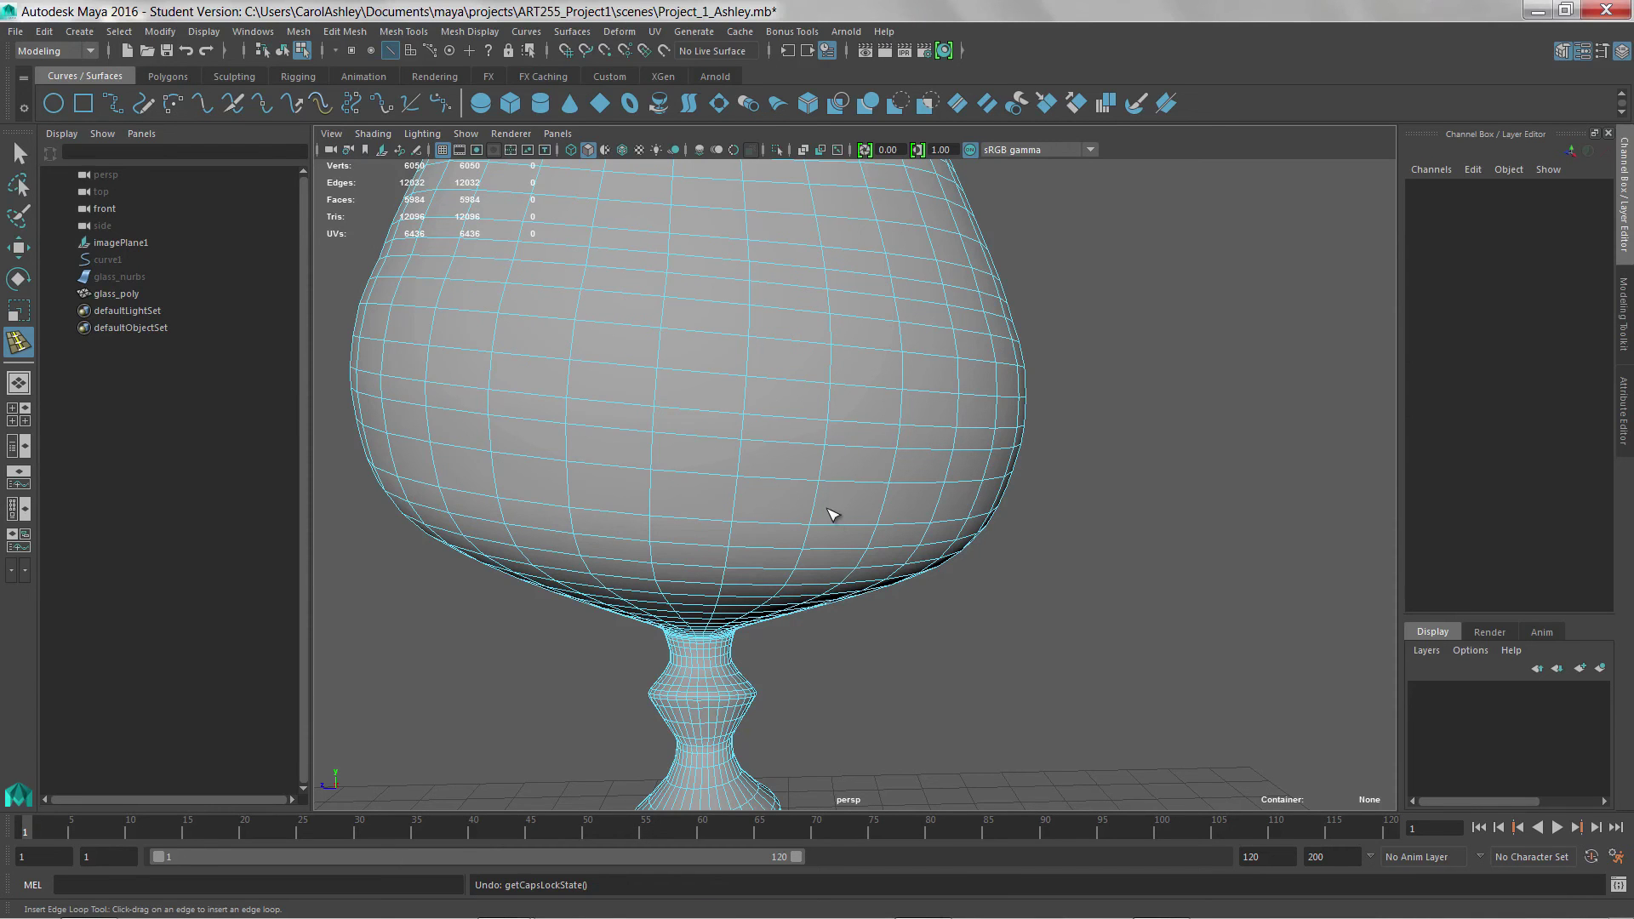
{"action": "key", "text": "ctrl+z"}
{"action": "key", "text": "ctrl+z"}
{"action": "key", "text": "ctrl+z"}
{"action": "key", "text": "ctrl+z"}
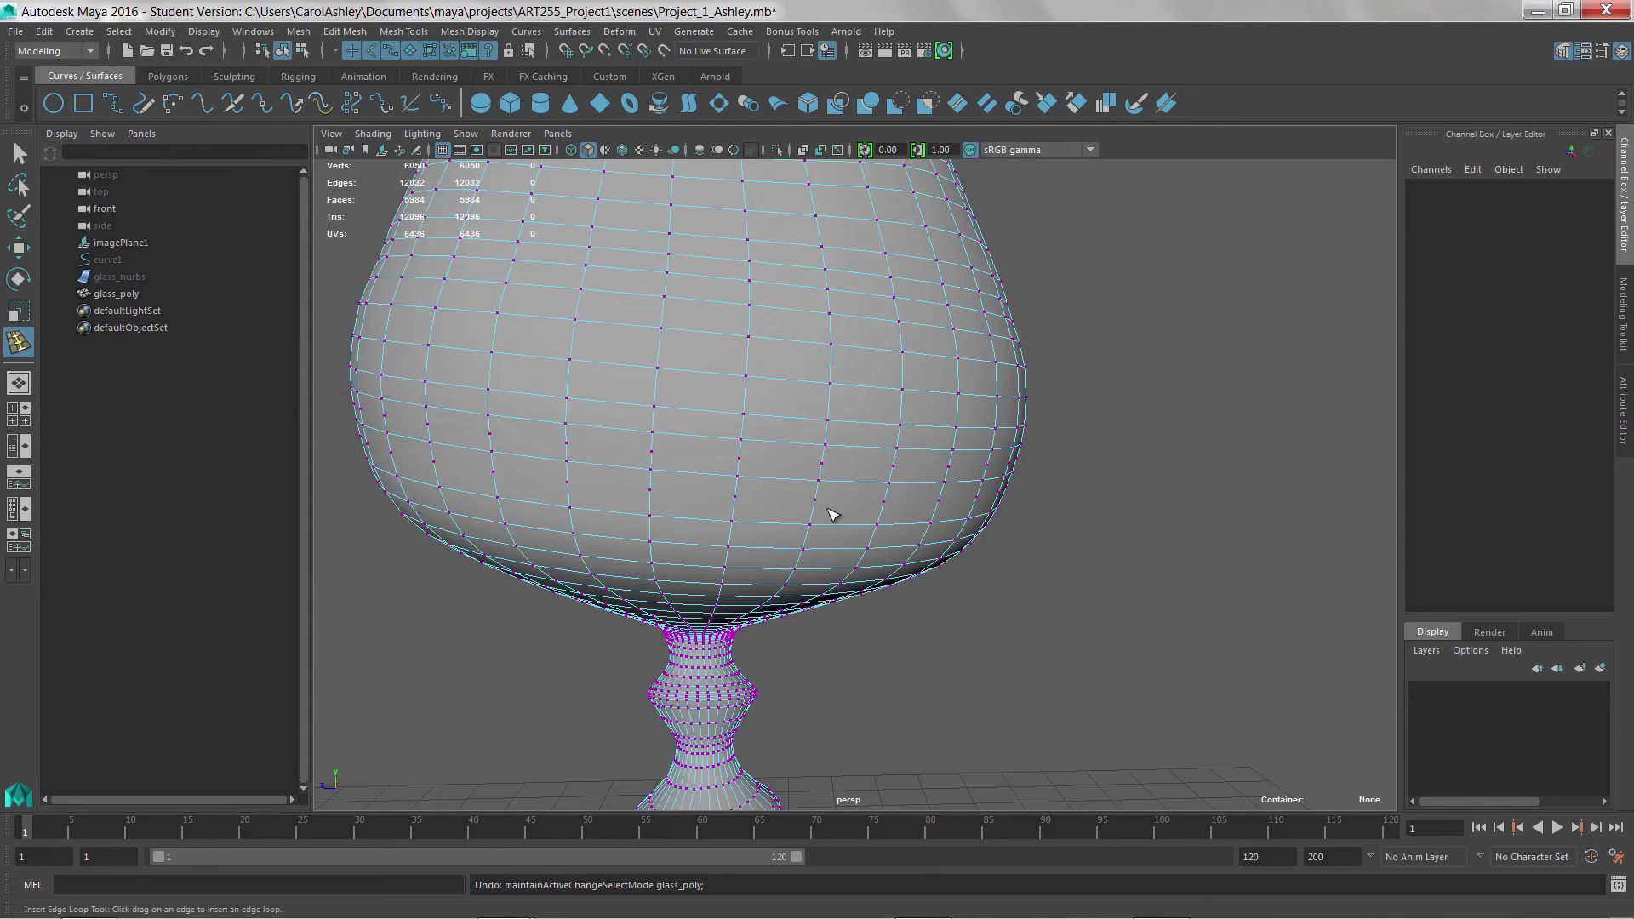
{"action": "key", "text": "ctrl+z"}
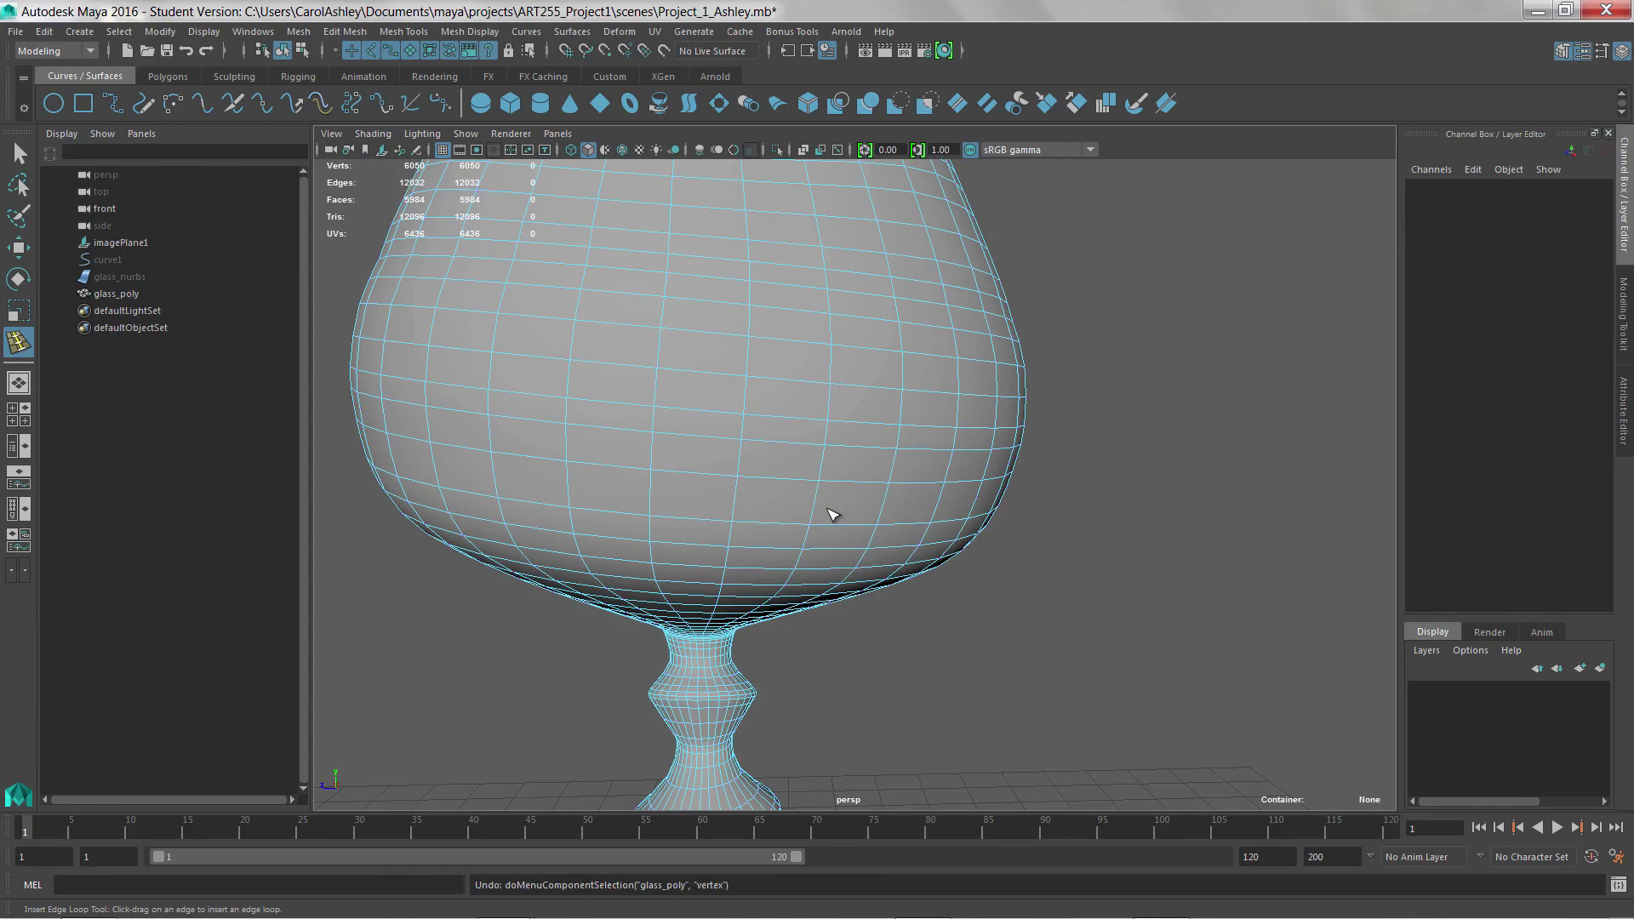
{"action": "key", "text": "ctrl+z"}
Step: Delete the two neighbouring edge loops around the lower bowl together with their vertices, and check the mesh in vertex mode
{"action": "key", "text": "q"}
{"action": "double_click", "coordinate": [695, 494], "text": "shift"}
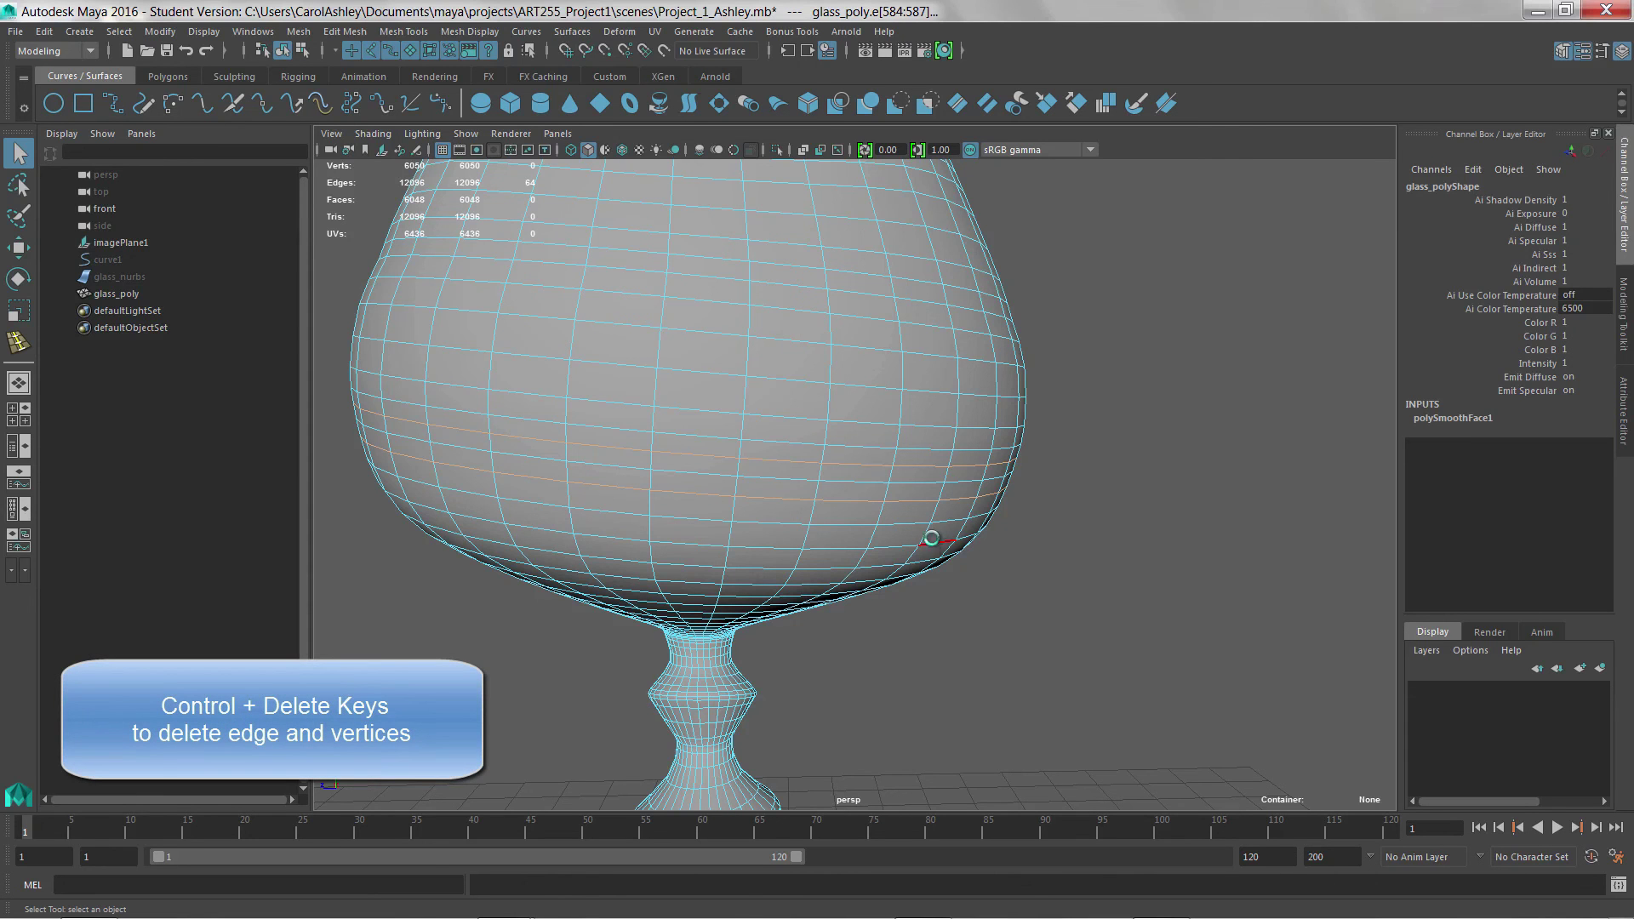
{"action": "key", "text": "ctrl+Delete"}
{"action": "right_click_drag", "start_coordinate": [880, 503], "coordinate": [838, 454]}
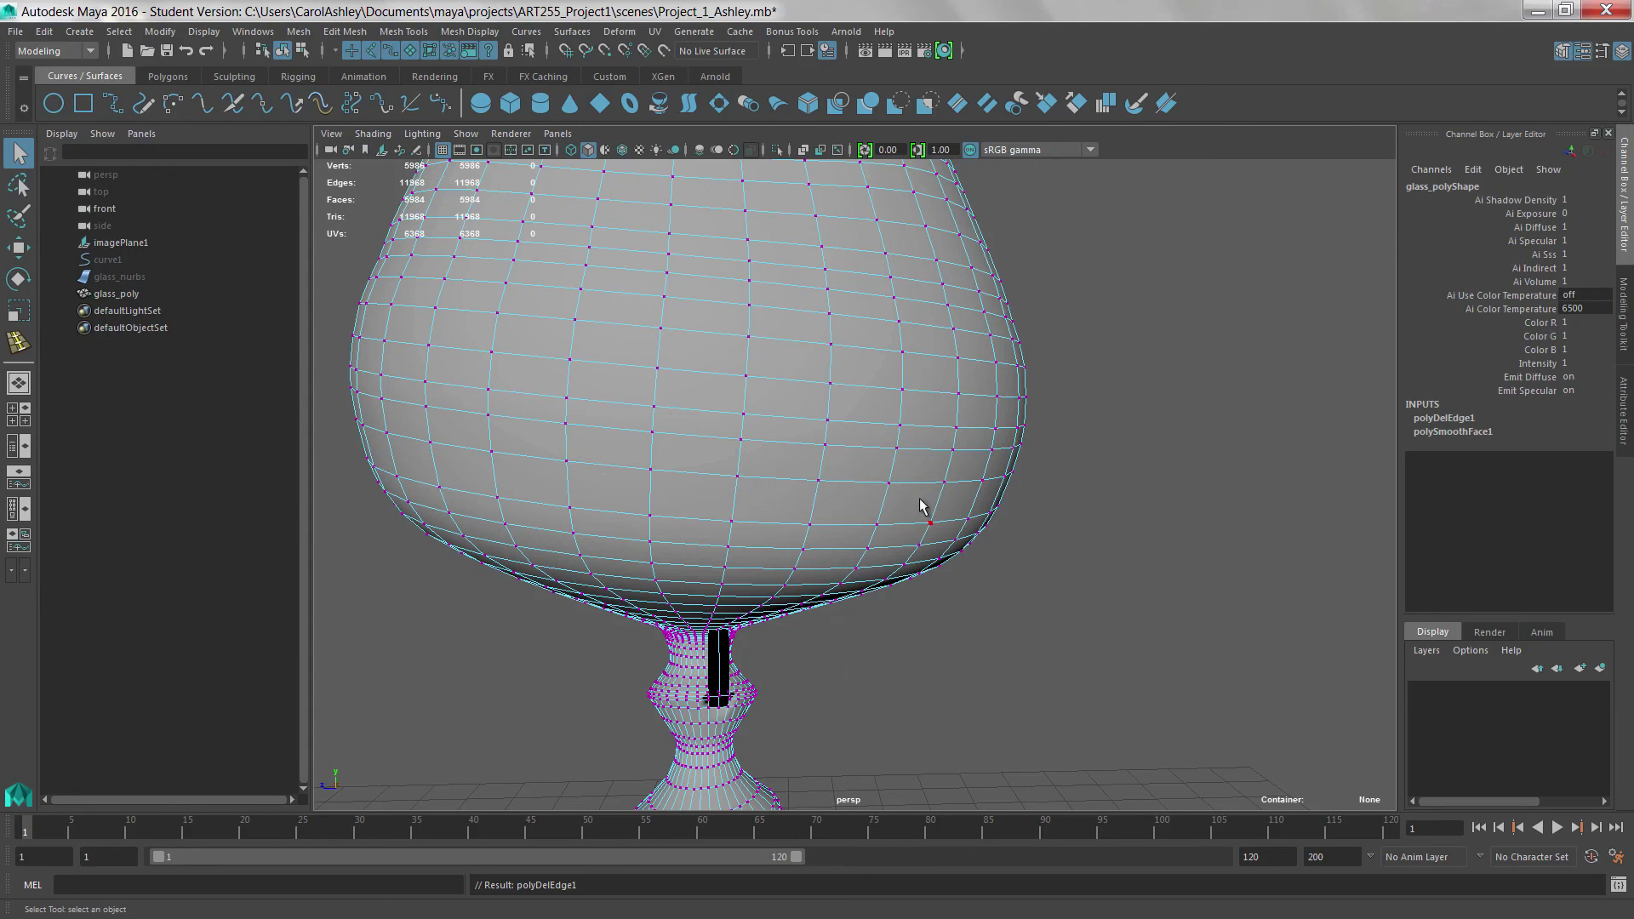
Step: Back in edge mode, delete the closely spaced edge loop around the widest part of the bowl, including its vertices
{"action": "right_click_drag", "start_coordinate": [865, 431], "coordinate": [866, 377]}
{"action": "double_click", "coordinate": [861, 422]}
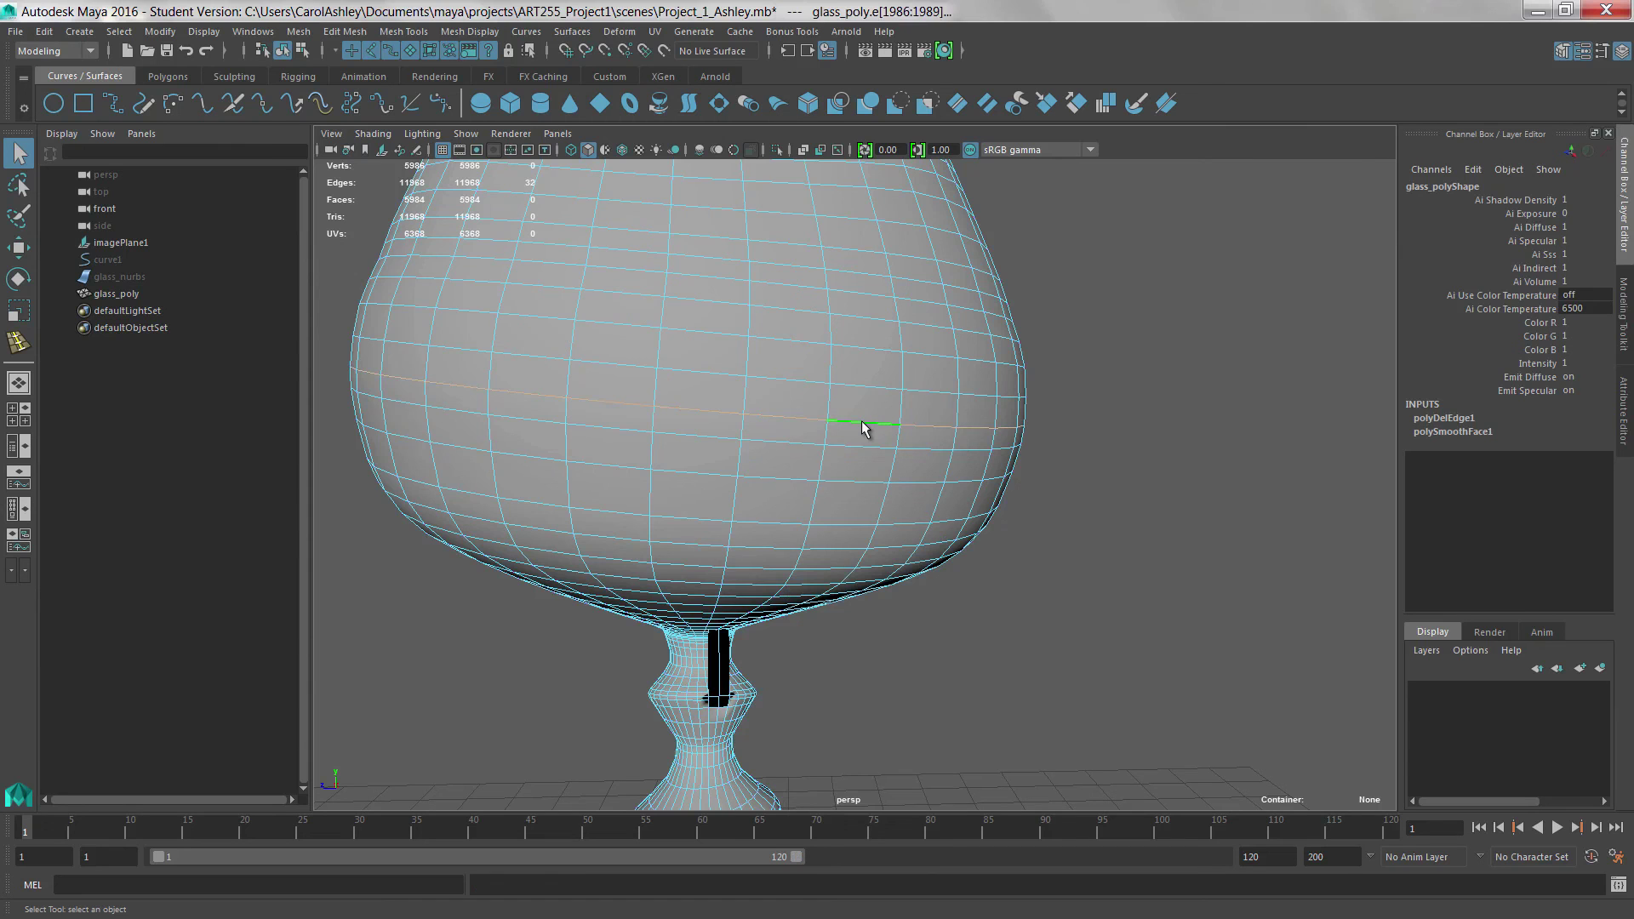
{"action": "key", "text": "Delete"}
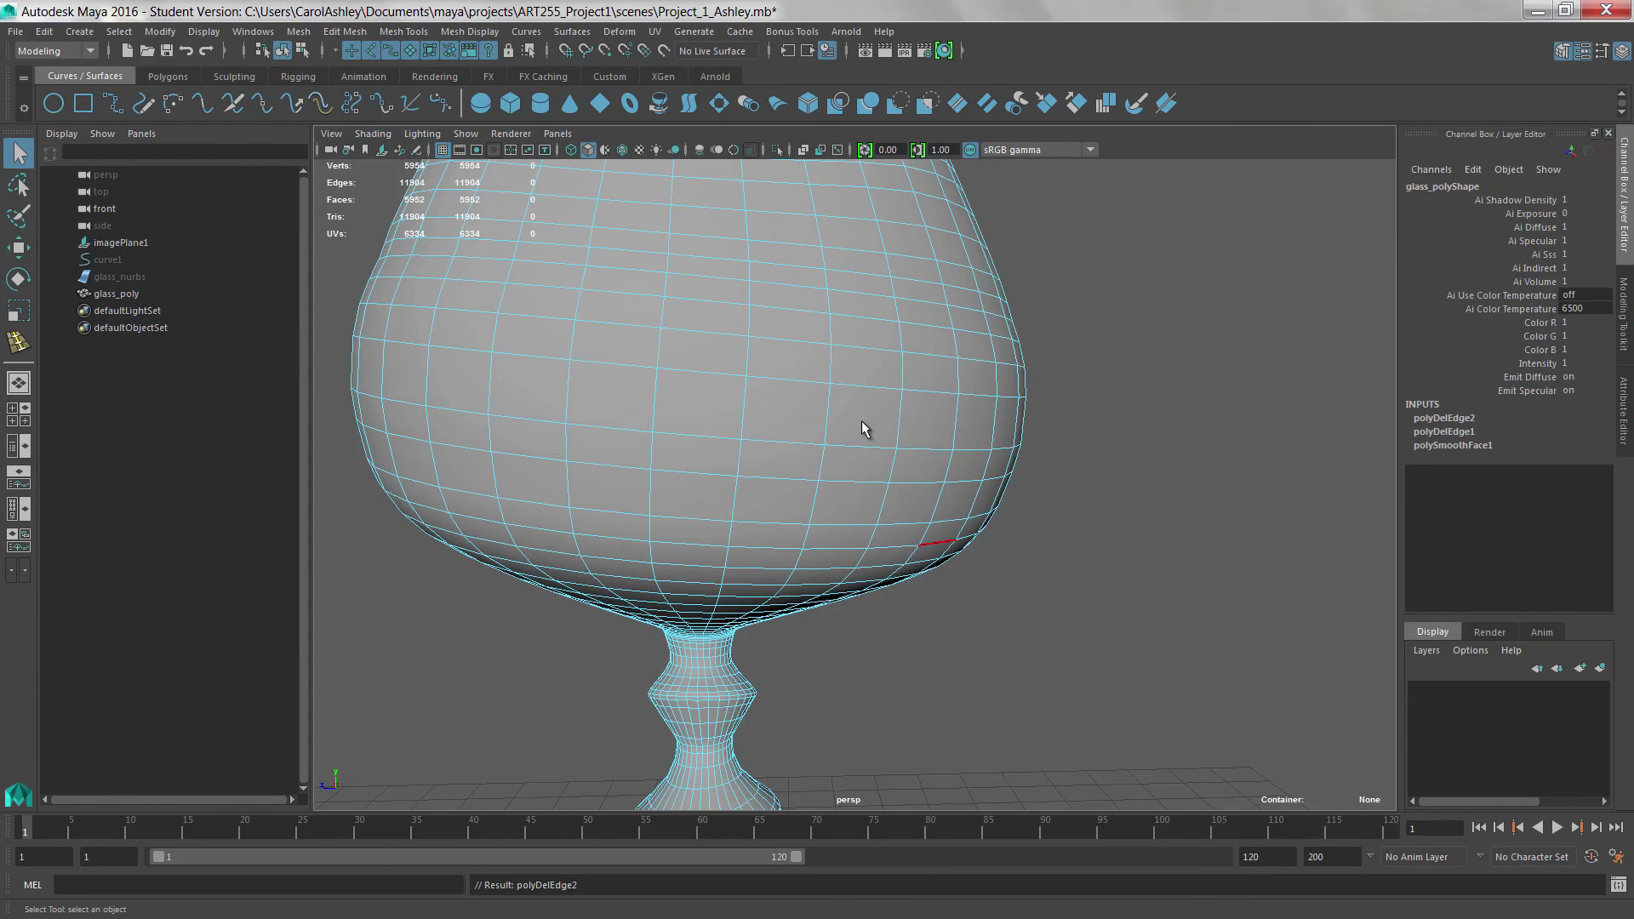
Step: Select the edge loop just below the removed one and move it vertically to even out the spacing
{"action": "double_click", "coordinate": [733, 441]}
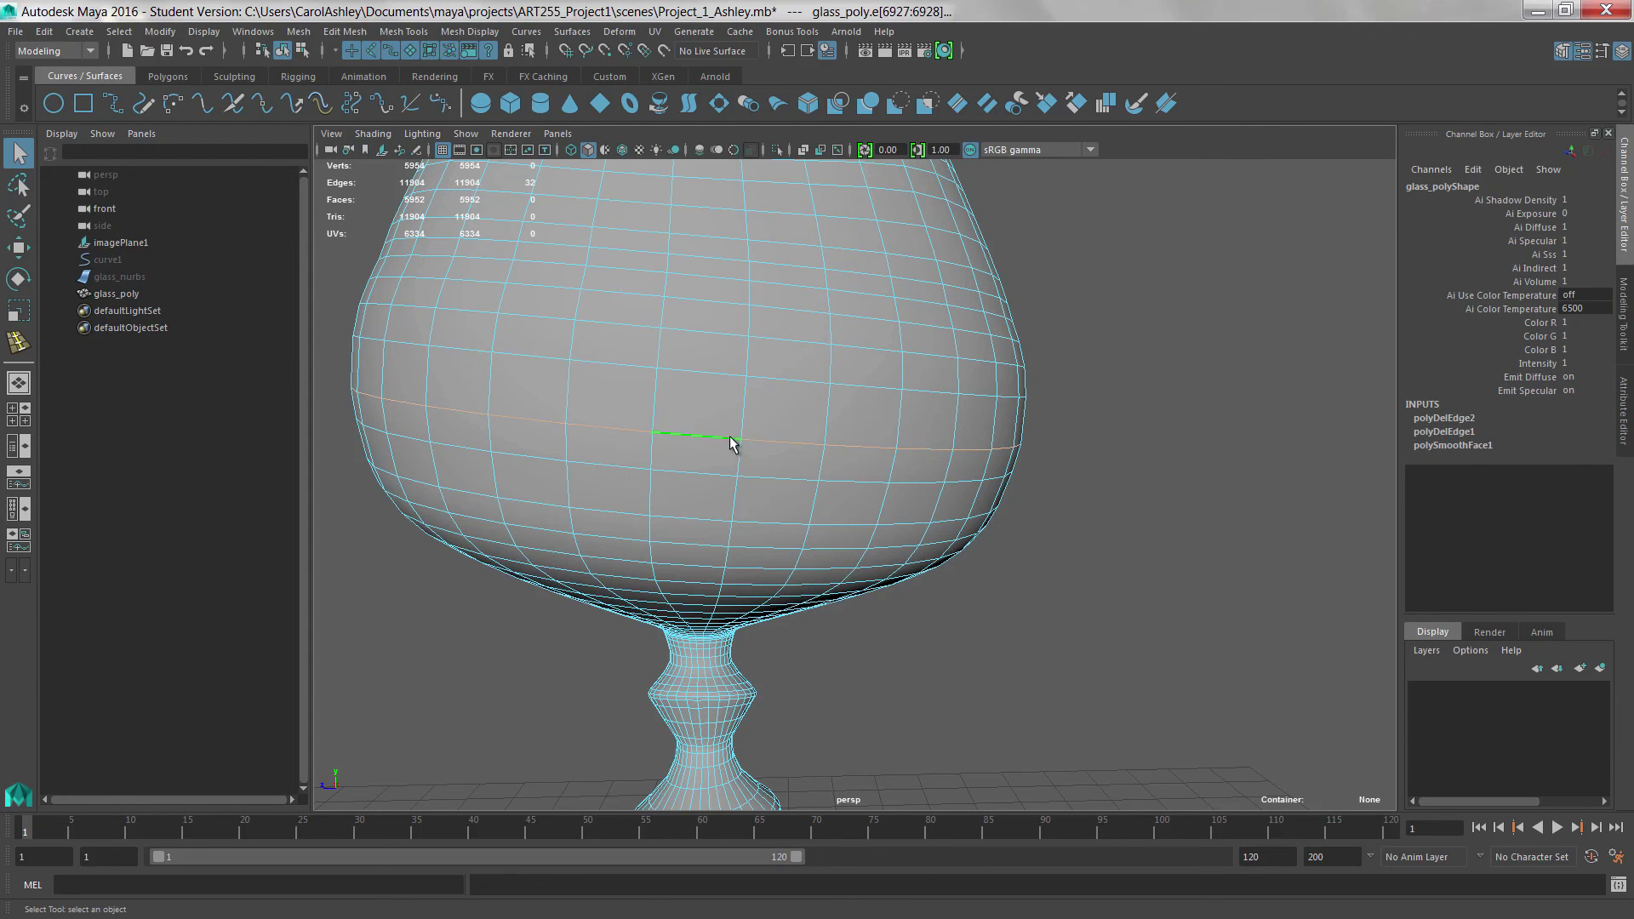
{"action": "key", "text": "w"}
{"action": "left_click_drag", "start_coordinate": [705, 341], "coordinate": [807, 477]}
{"action": "right_click_drag", "start_coordinate": [806, 476], "coordinate": [886, 467], "text": "alt"}
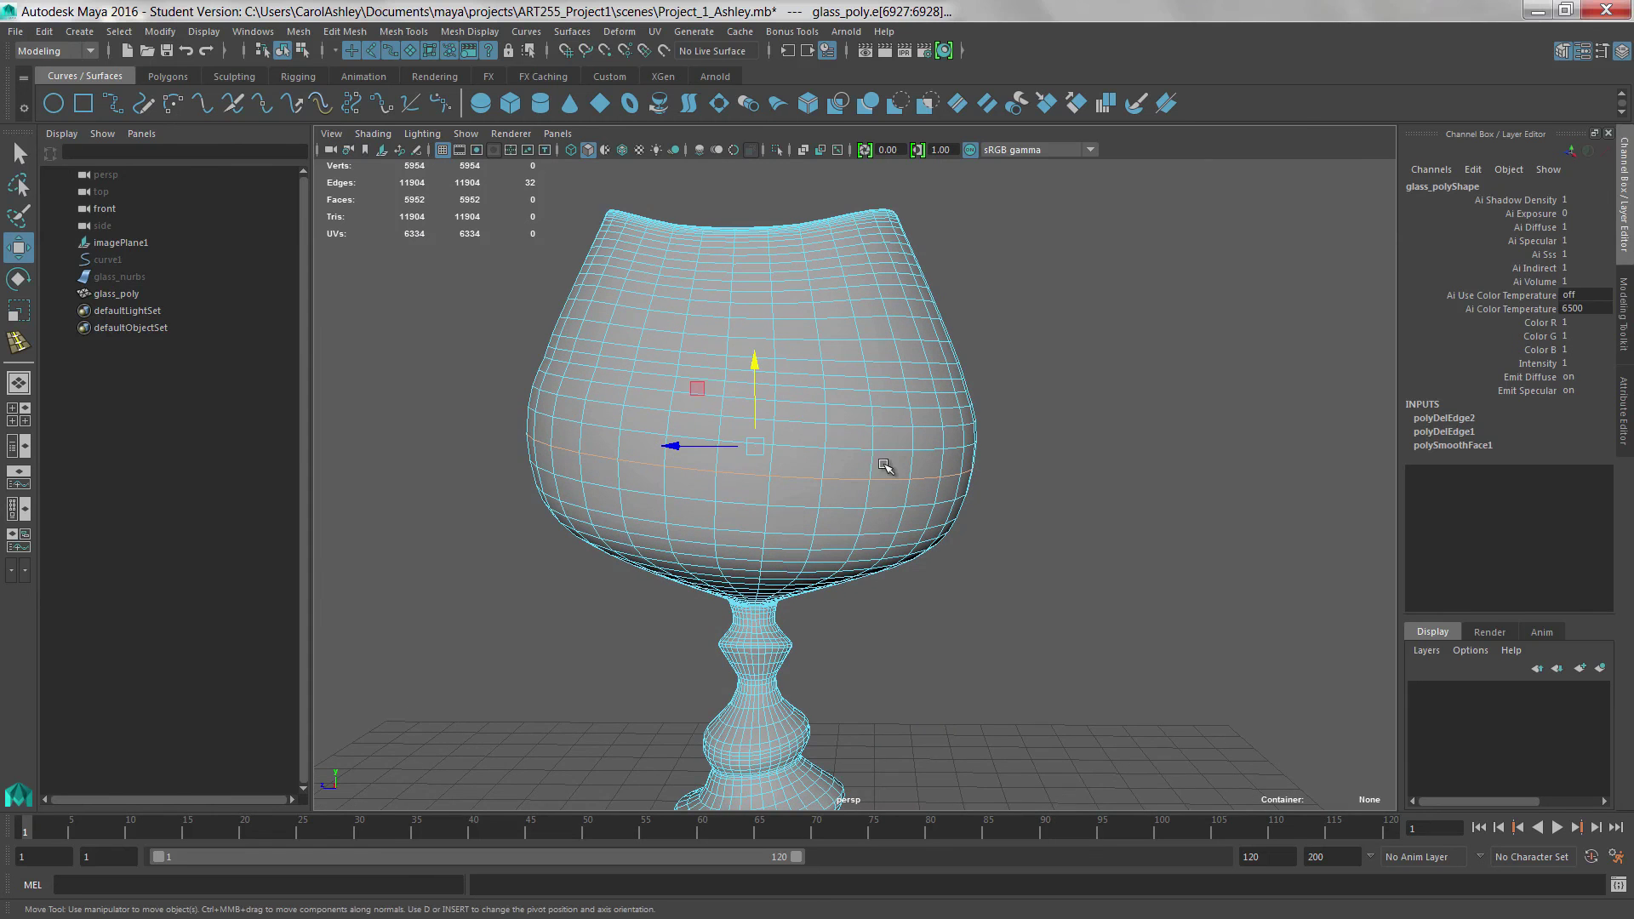
Step: Delete two closely spaced edge loops around the upper half of the bowl, including their vertices
{"action": "double_click", "coordinate": [586, 366]}
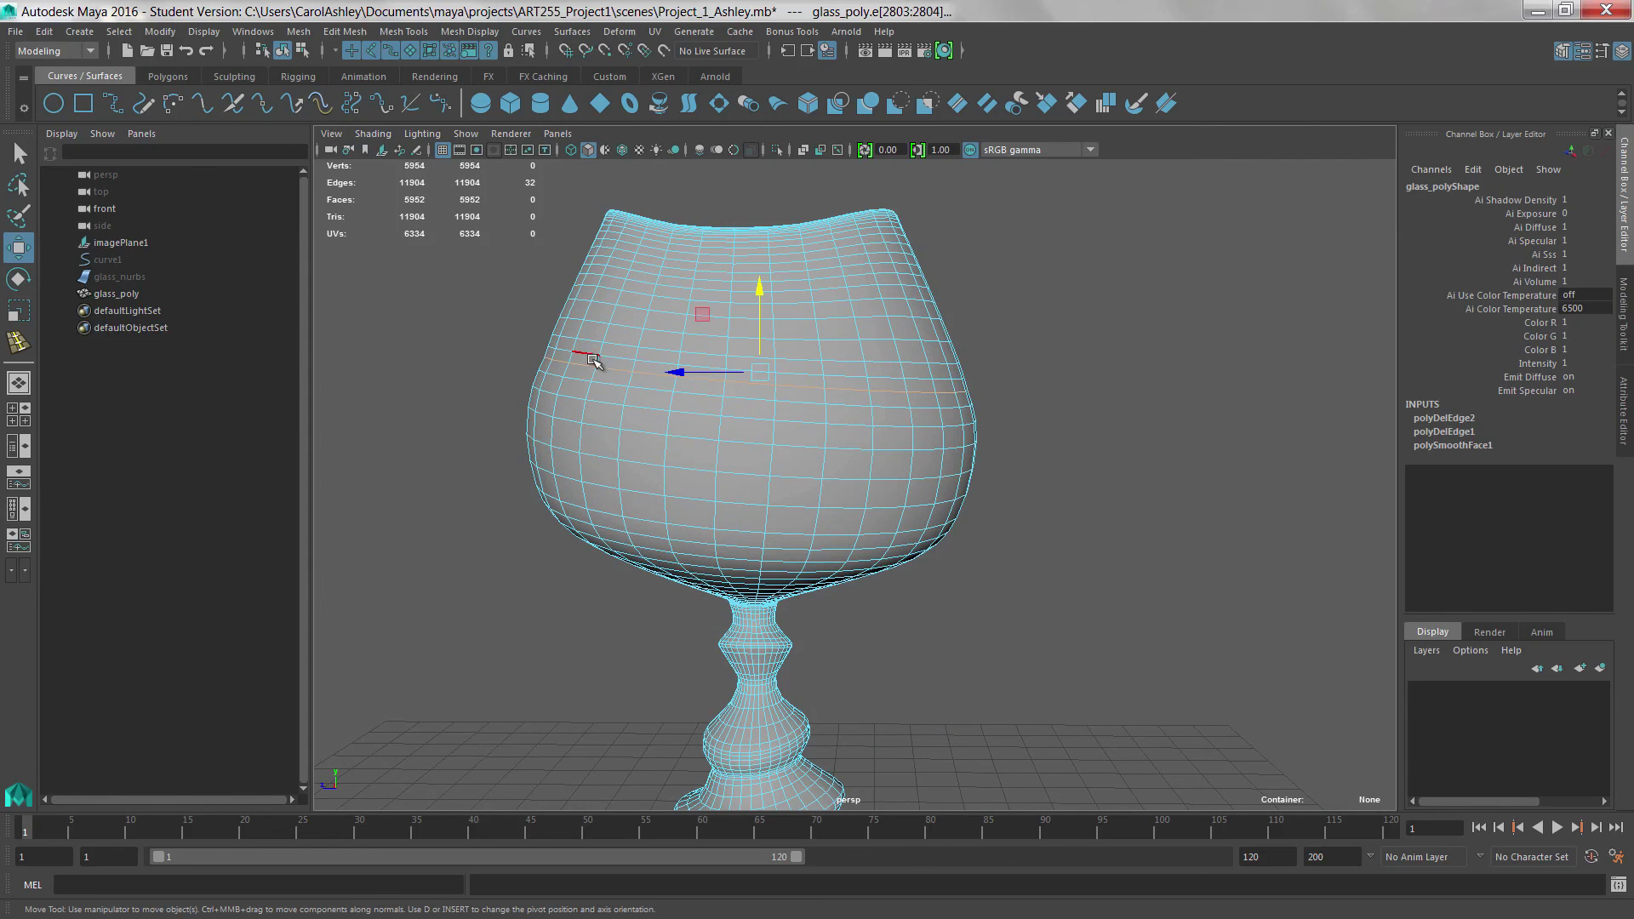
{"action": "right_click_drag", "start_coordinate": [538, 356], "coordinate": [817, 605], "text": "alt"}
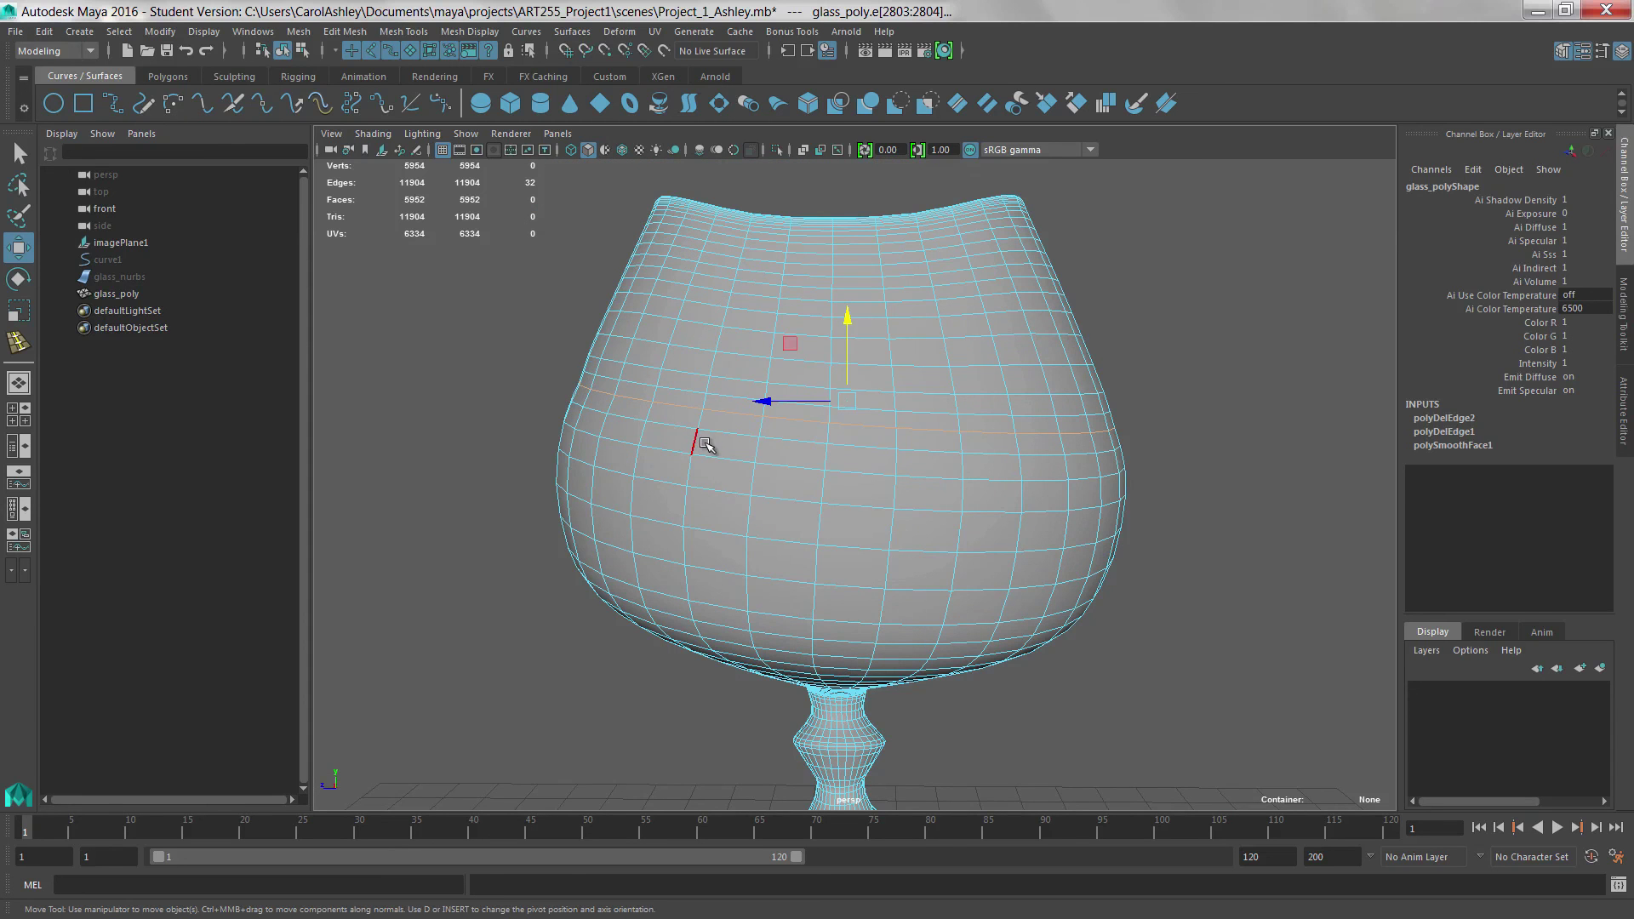
{"action": "key", "text": "Delete"}
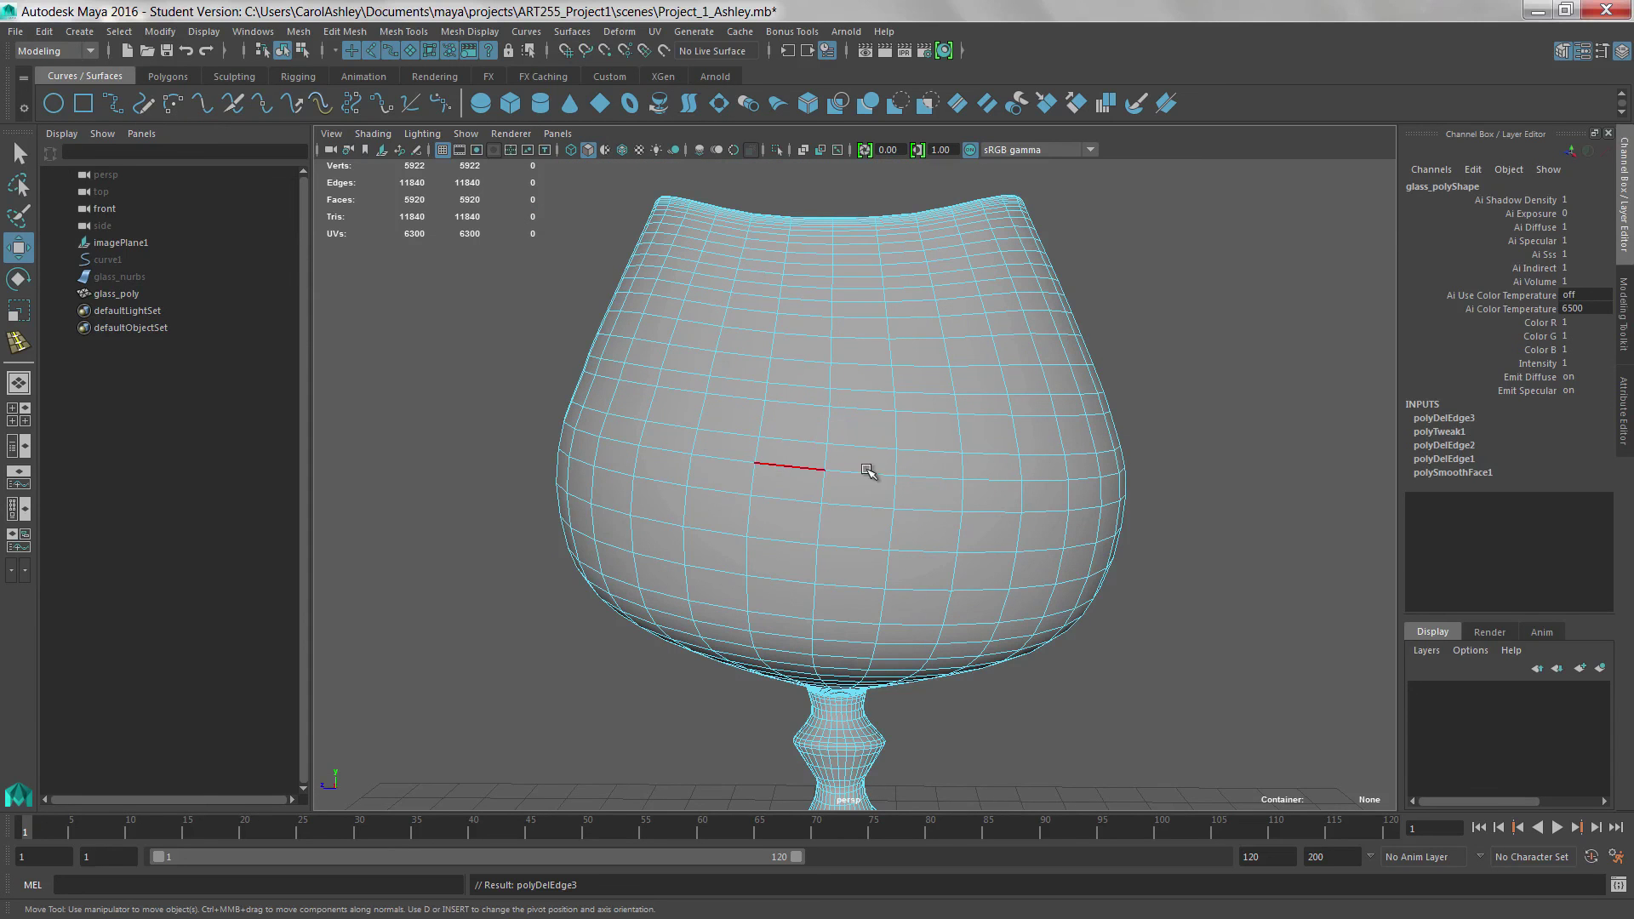
{"action": "double_click", "coordinate": [813, 397]}
{"action": "key", "text": "Delete"}
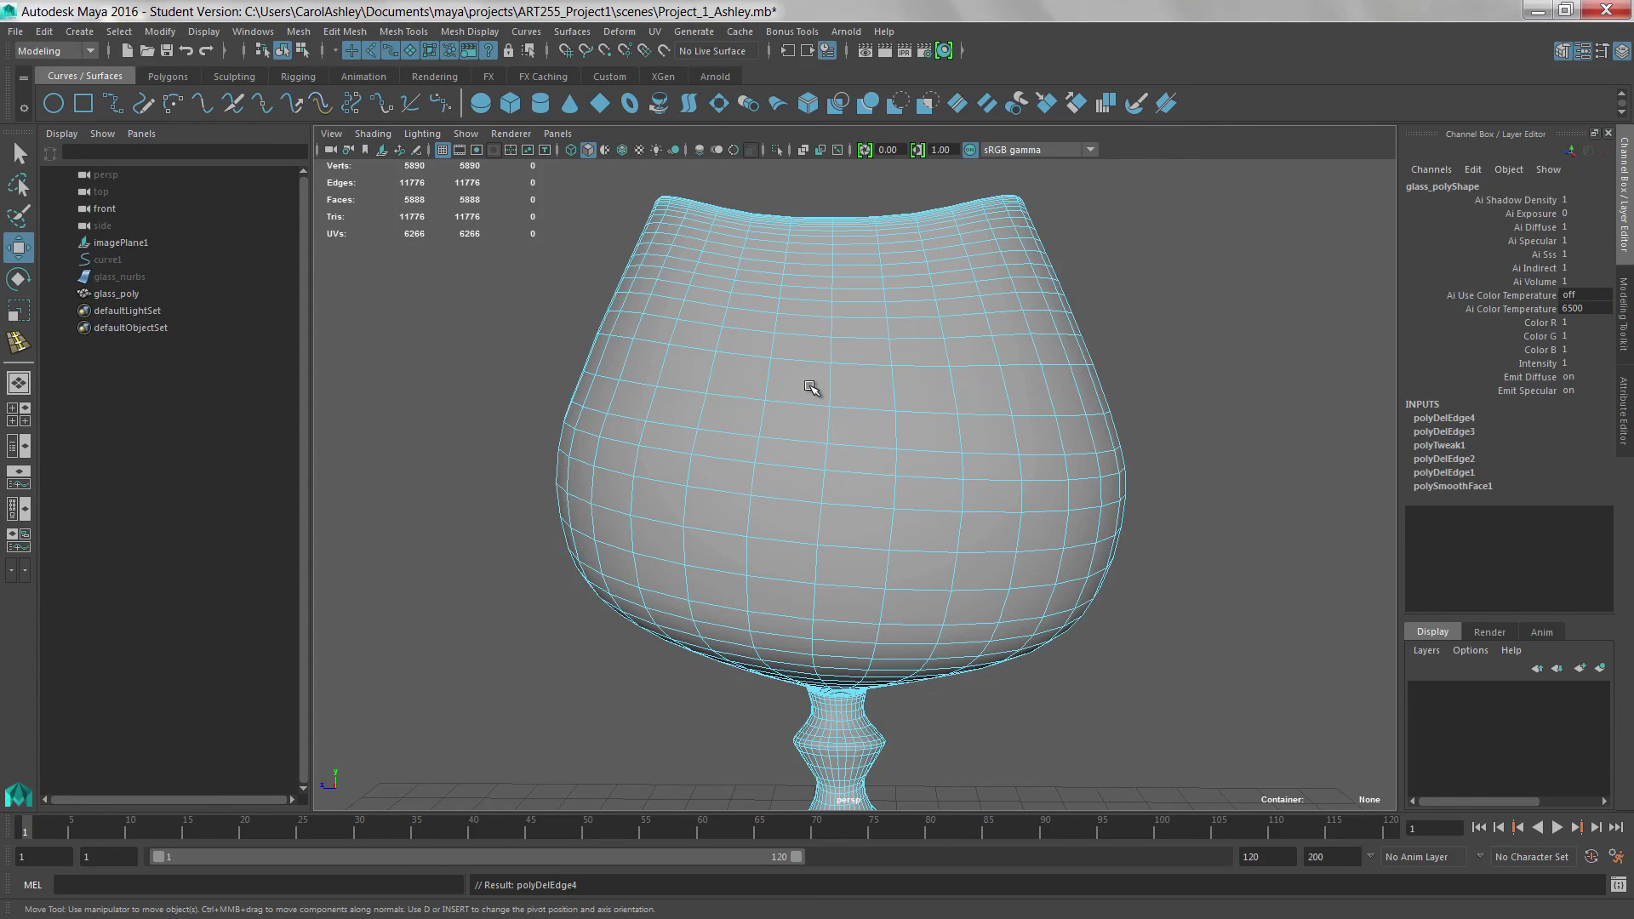
Step: Return the glass to object mode, frame it and inspect the cleaned-up mesh from all sides
{"action": "left_click_drag", "start_coordinate": [894, 529], "coordinate": [810, 416], "text": "alt"}
{"action": "right_click_drag", "start_coordinate": [809, 416], "coordinate": [852, 400]}
{"action": "key", "text": "f"}
{"action": "left_click_drag", "start_coordinate": [806, 554], "coordinate": [985, 584], "text": "alt"}
{"action": "mouse_move", "coordinate": [985, 584]}
{"action": "right_mouse_down", "text": "alt"}
{"action": "mouse_move", "coordinate": [1021, 602]}
{"action": "mouse_move", "coordinate": [981, 582]}
{"action": "right_mouse_up", "text": "alt"}
{"action": "left_click_drag", "start_coordinate": [982, 582], "coordinate": [511, 604], "text": "alt"}
{"action": "right_click_drag", "start_coordinate": [908, 526], "coordinate": [977, 527], "text": "alt"}
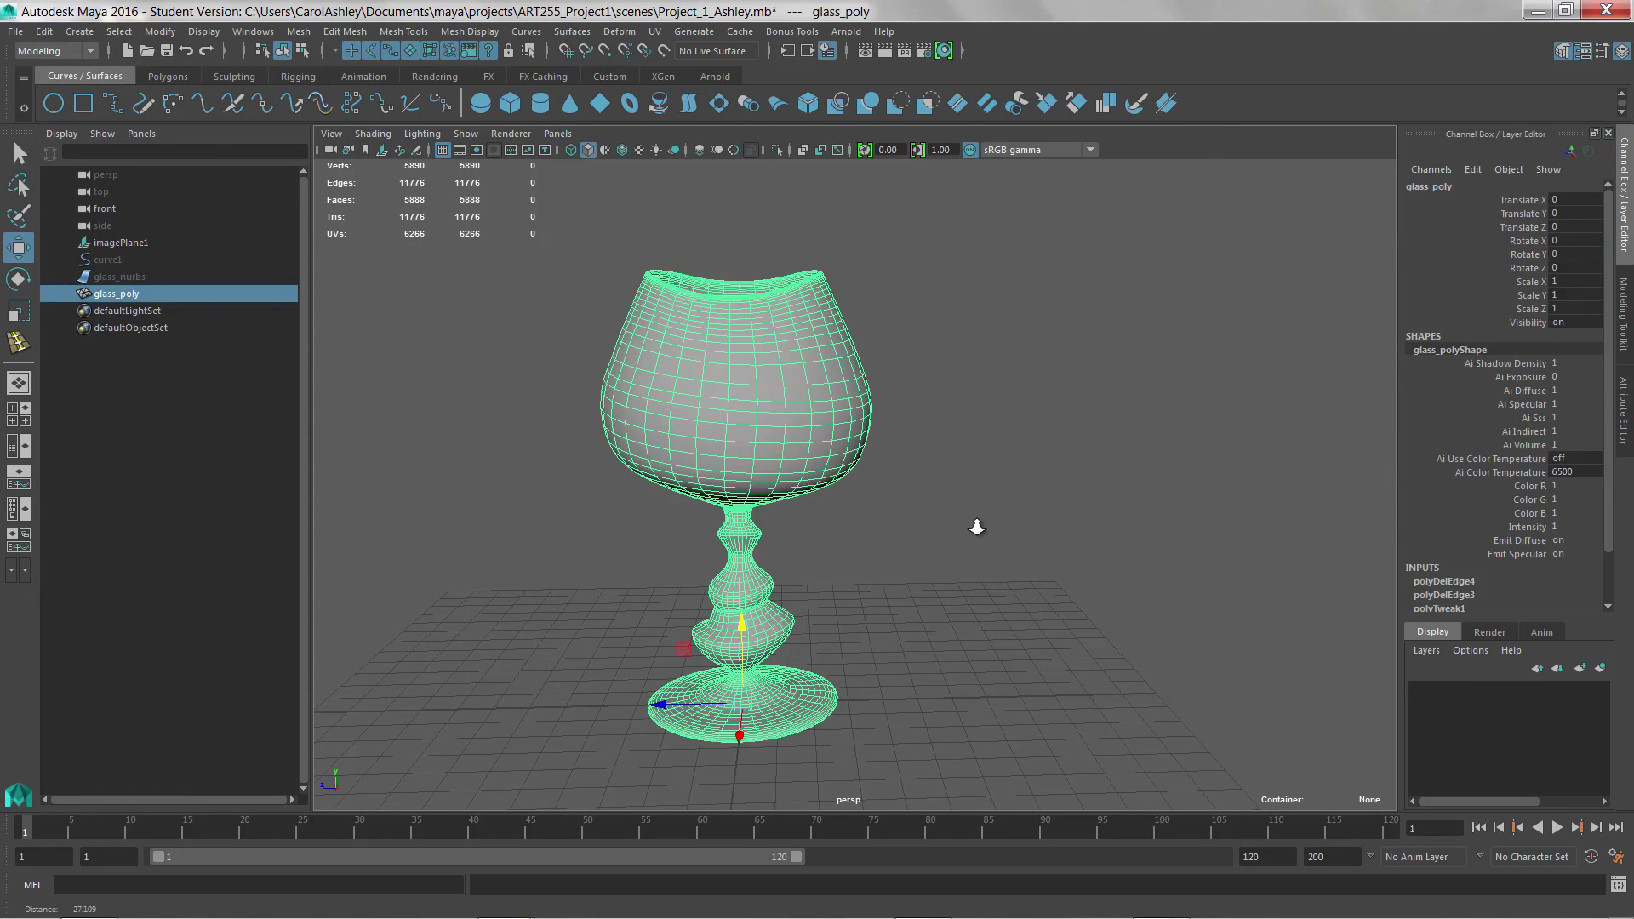
{"action": "scroll", "coordinate": [855, 524], "scroll_direction": "up", "scroll_amount": 2}
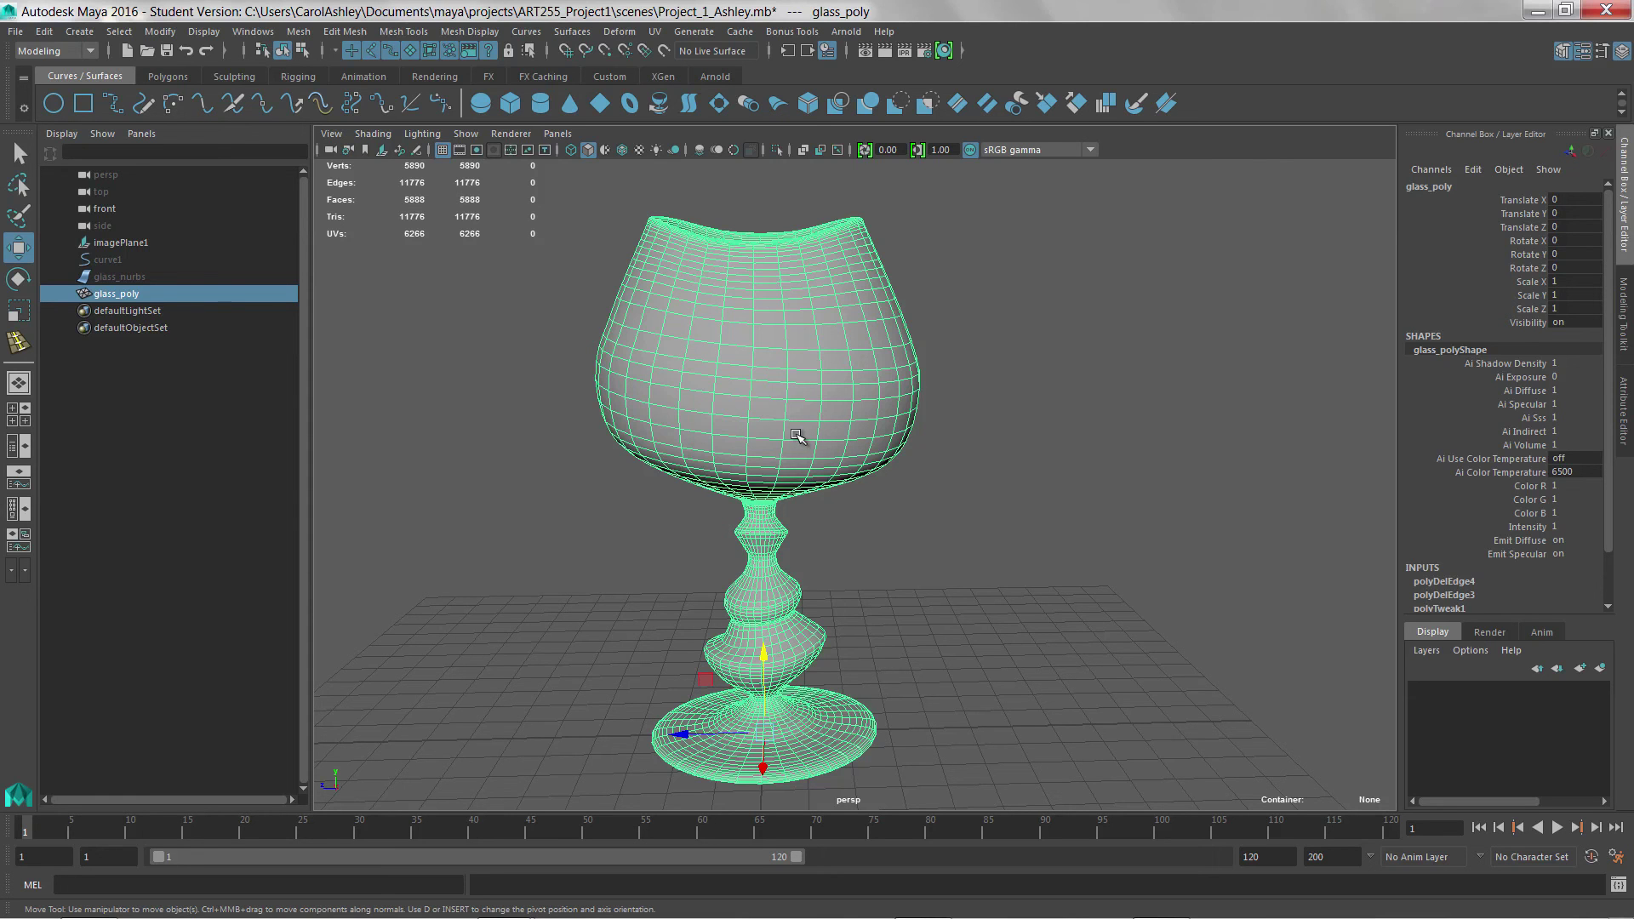
{"action": "scroll", "coordinate": [766, 435], "scroll_direction": "up", "scroll_amount": 2}
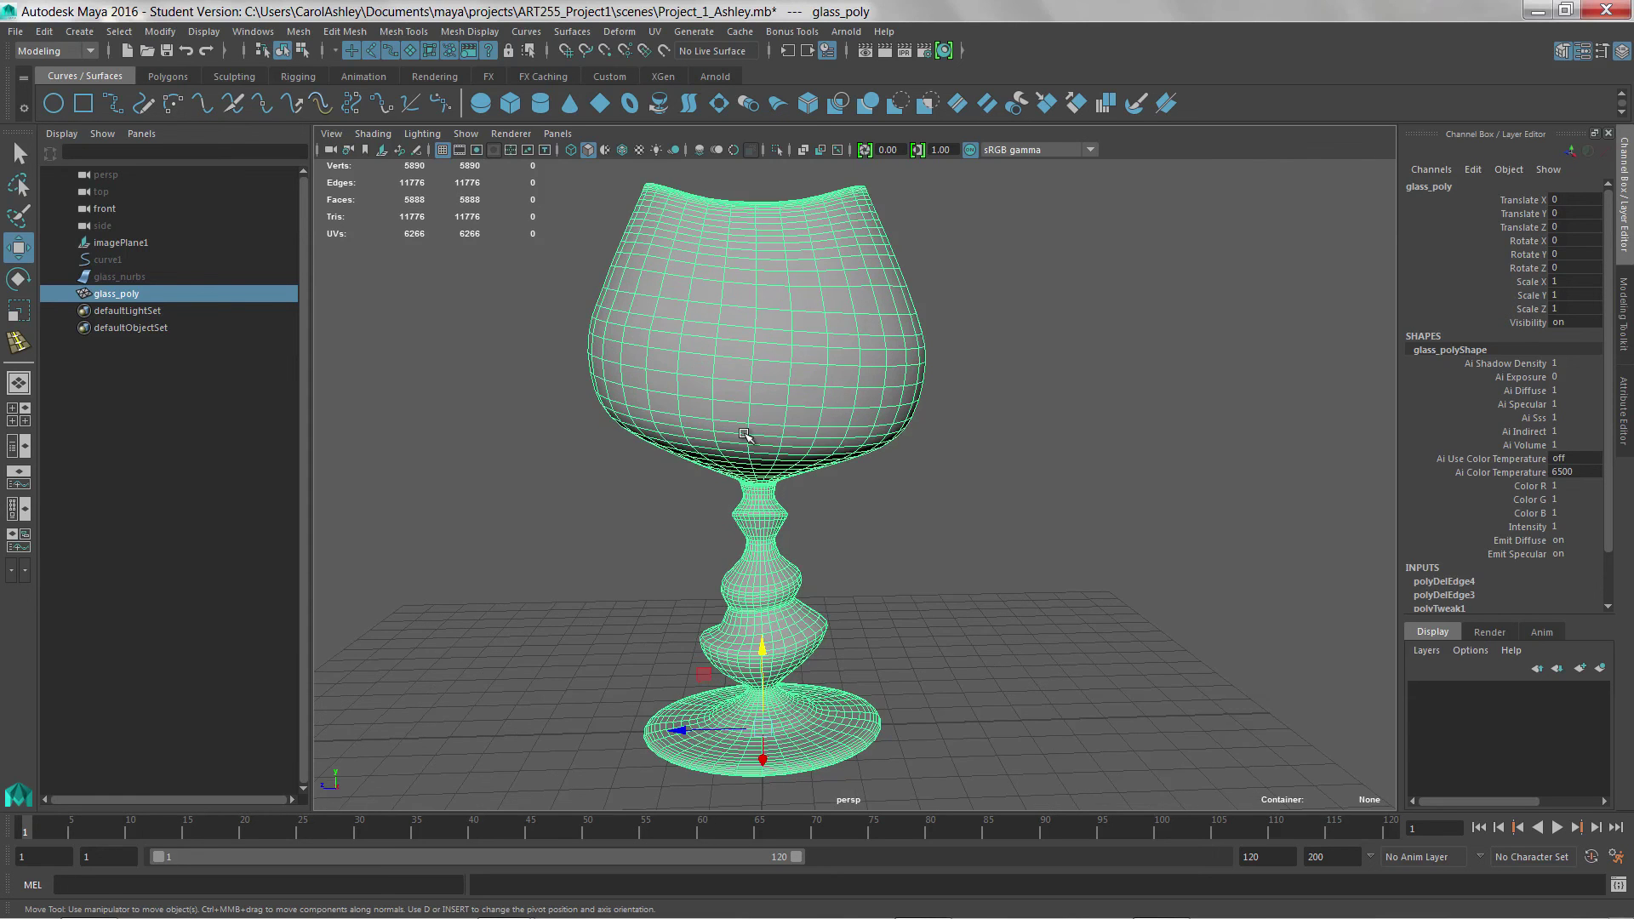